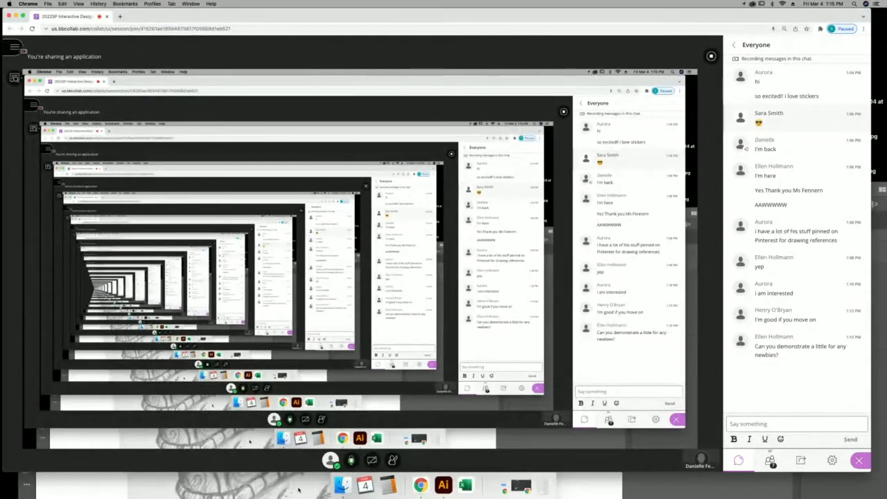
# Bring the Illustrator turtle sketch forward, raise its window, and open the Desktop folder in Finder.
pyautogui.click(299, 492)
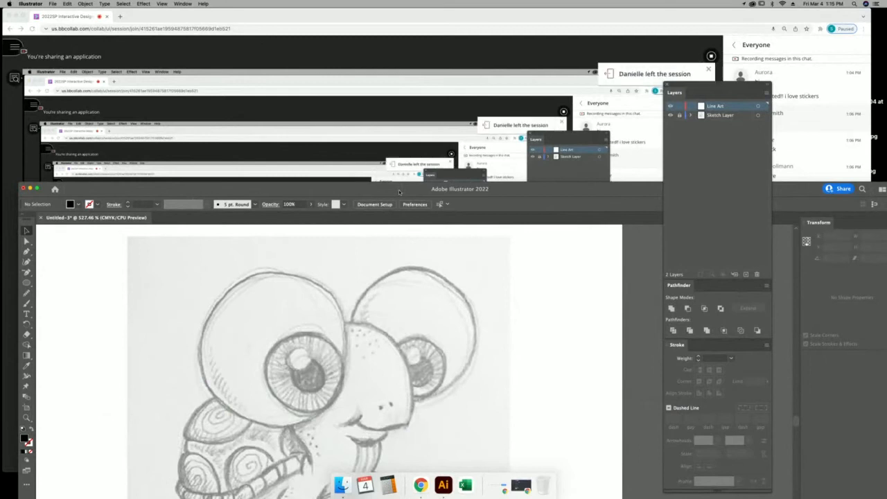
pyautogui.moveTo(400, 192); pyautogui.dragTo(427, 43)
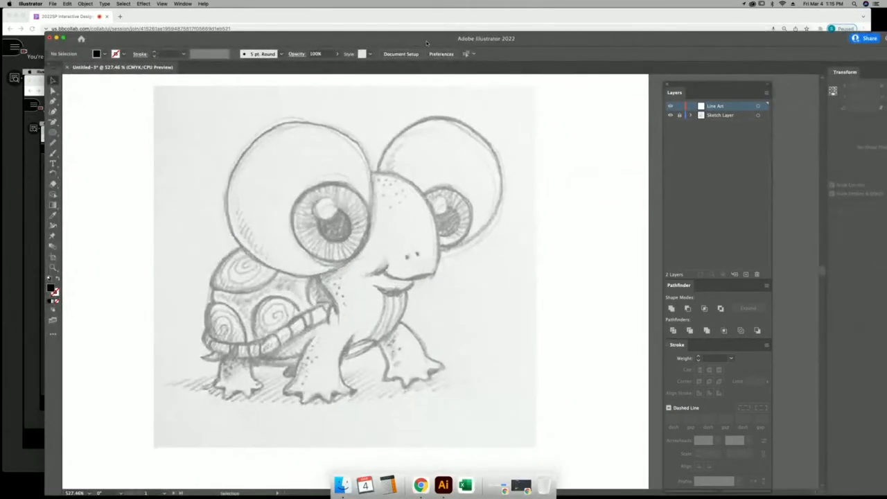
pyautogui.moveTo(427, 43); pyautogui.dragTo(420, 32)
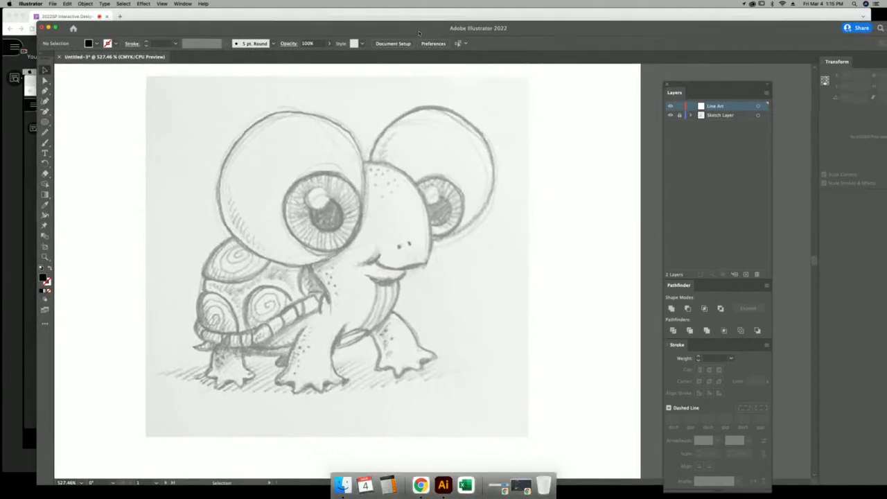
pyautogui.click(344, 487)
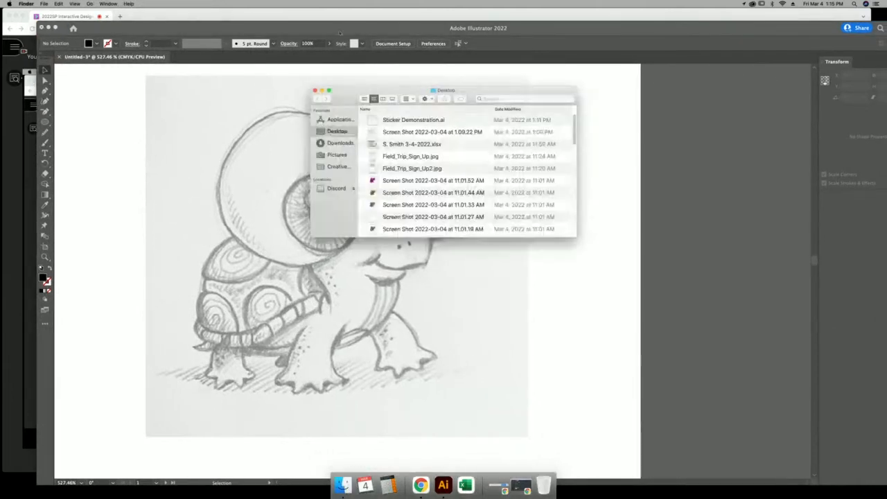
# Open Sticker Demonstration.ai, zoom to the Sticker Instructions artboard, and hide the Sketch and HIDDEN LAYER layers.
pyautogui.doubleClick(421, 121)
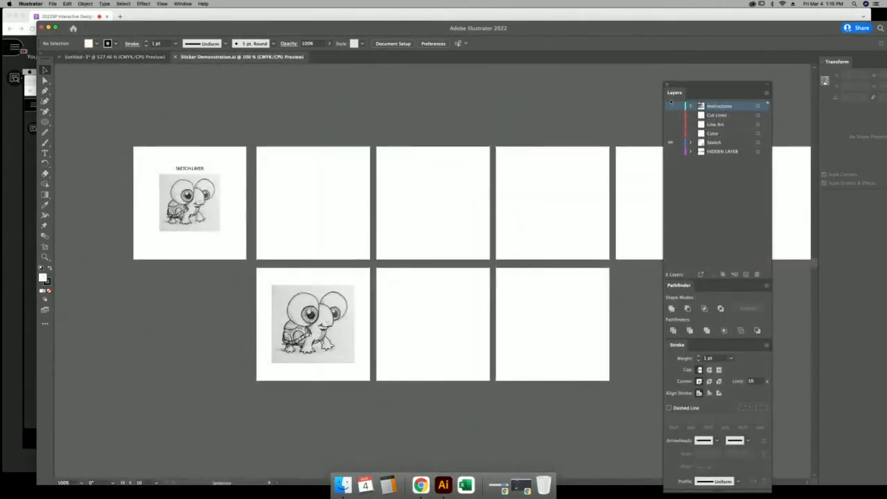
pyautogui.moveTo(673, 107); pyautogui.dragTo(670, 151)
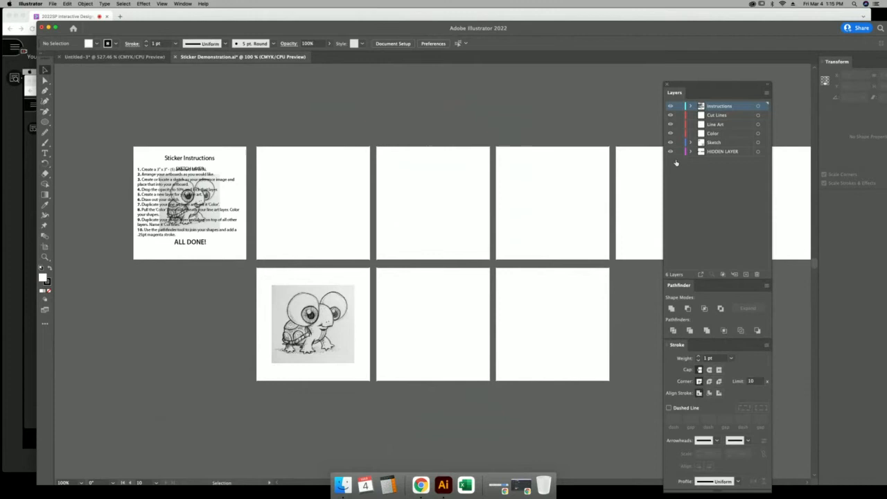
pyautogui.click(45, 257)
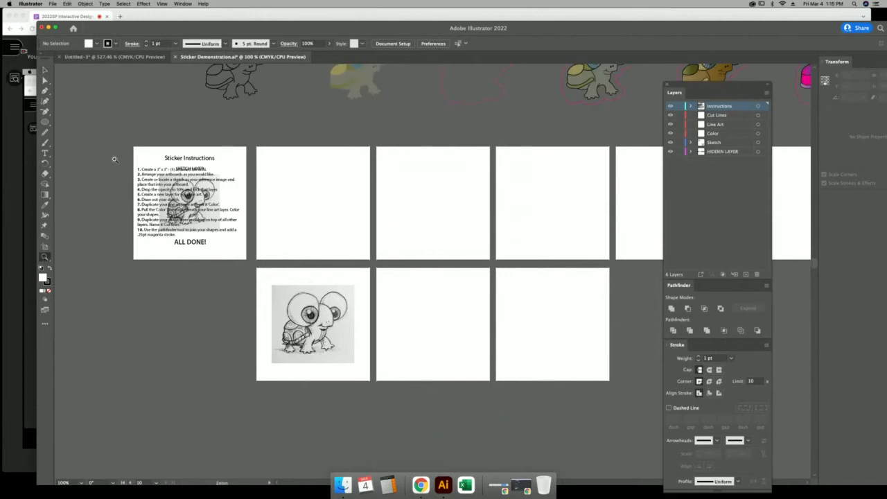
pyautogui.moveTo(108, 161); pyautogui.dragTo(298, 275)
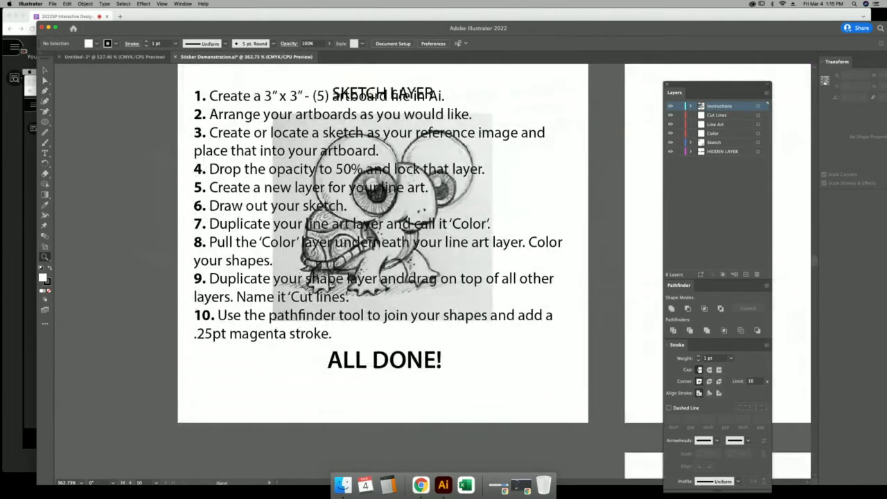
pyautogui.moveTo(670, 143); pyautogui.dragTo(670, 152)
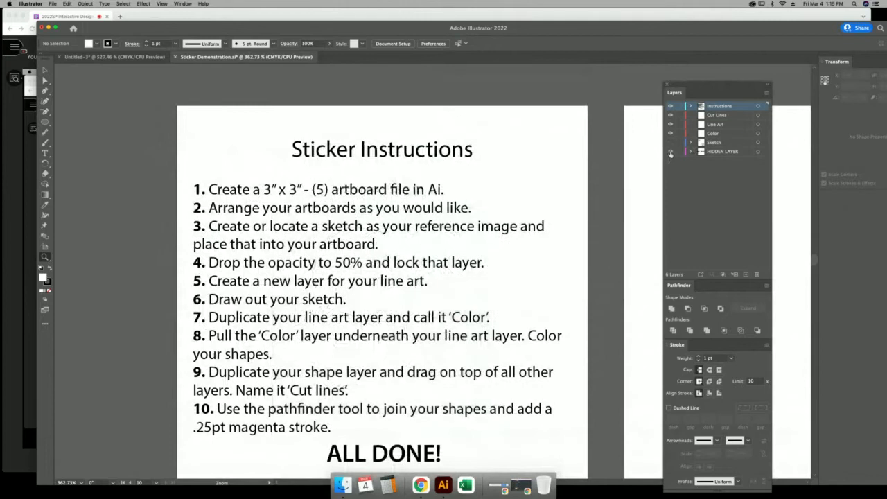
# Close Sticker Demonstration.ai with Don't Save, returning to the Untitled-3 turtle sketch.
pyautogui.click(45, 70)
pyautogui.moveTo(312, 273); pyautogui.dragTo(315, 241)
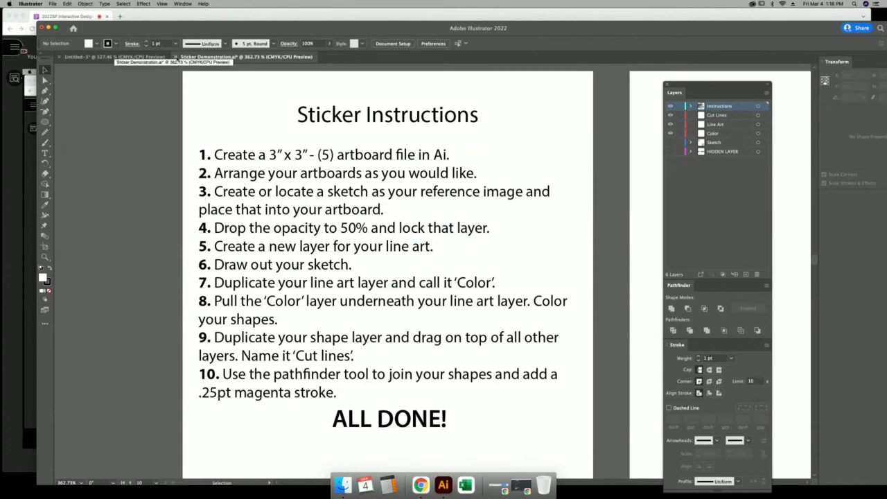
pyautogui.click(176, 57)
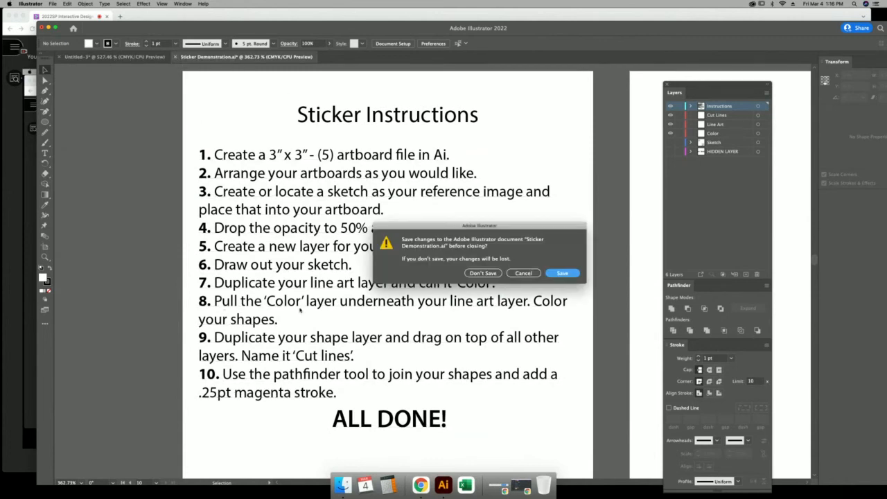
pyautogui.click(490, 276)
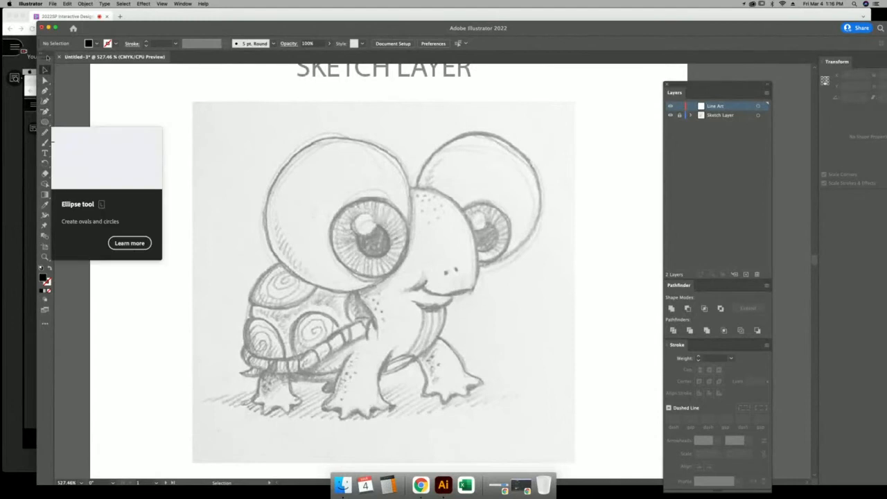
# Float the Tools panel as a single column over the canvas and pick the Ellipse Tool.
pyautogui.moveTo(47, 61); pyautogui.dragTo(192, 106)
pyautogui.click(192, 106)
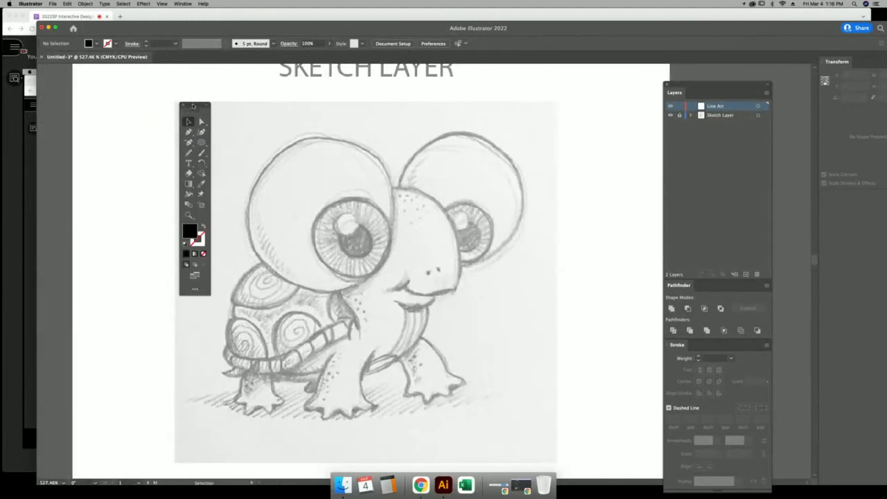
pyautogui.click(206, 105)
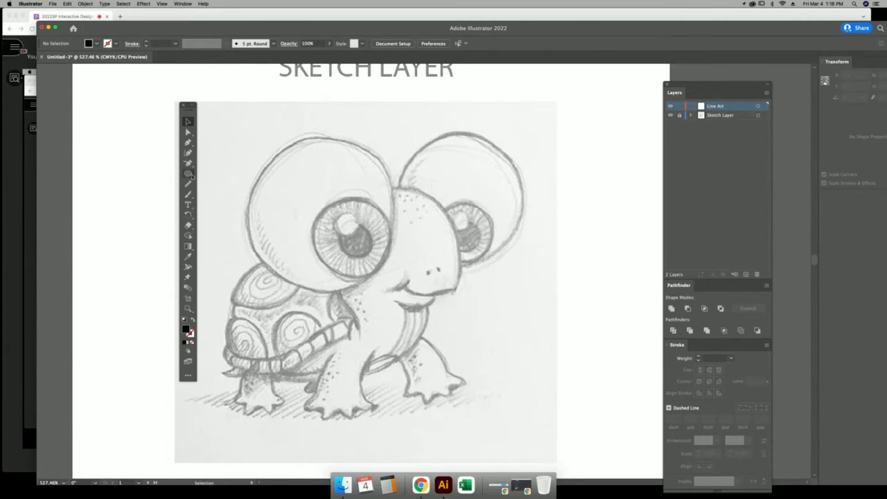
pyautogui.click(189, 174)
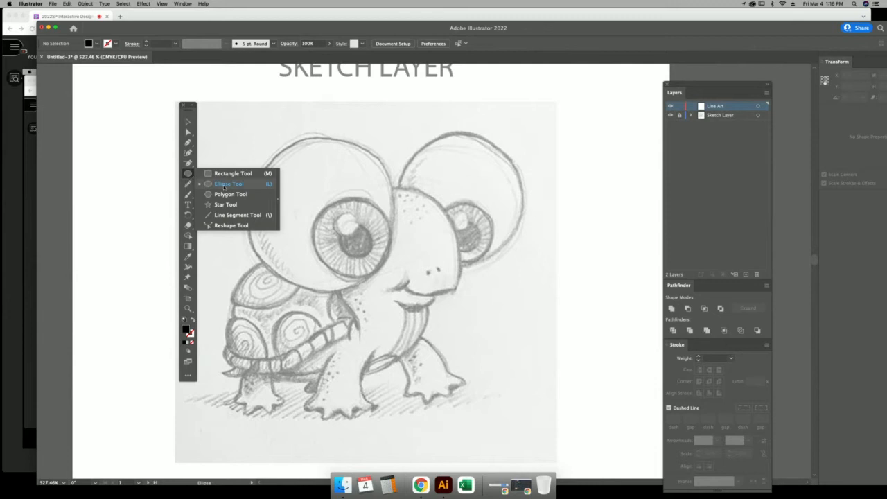
pyautogui.click(224, 184)
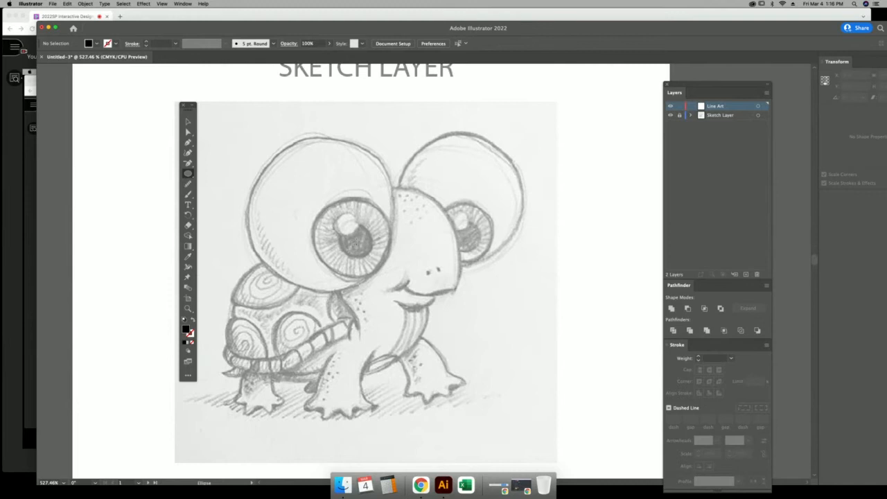
# Draw a circle over the left pupil with no fill and a magenta stroke, then deselect it.
pyautogui.moveTo(341, 224); pyautogui.dragTo(374, 256)
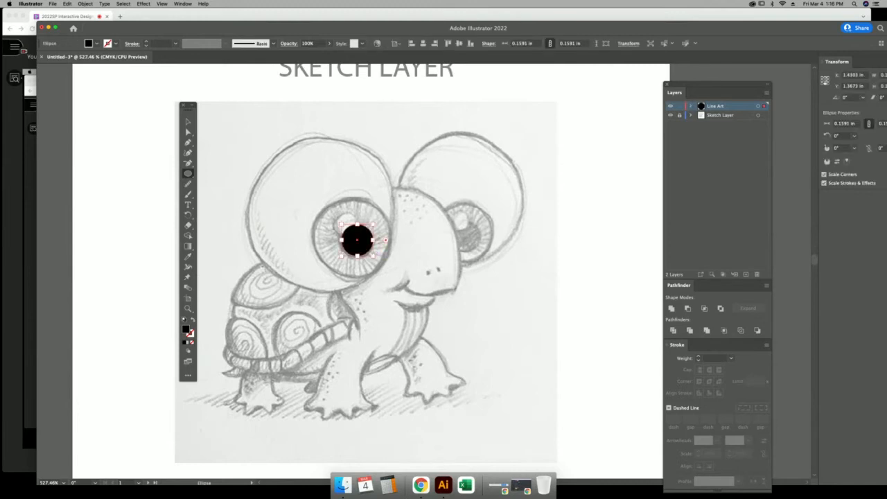
pyautogui.click(193, 321)
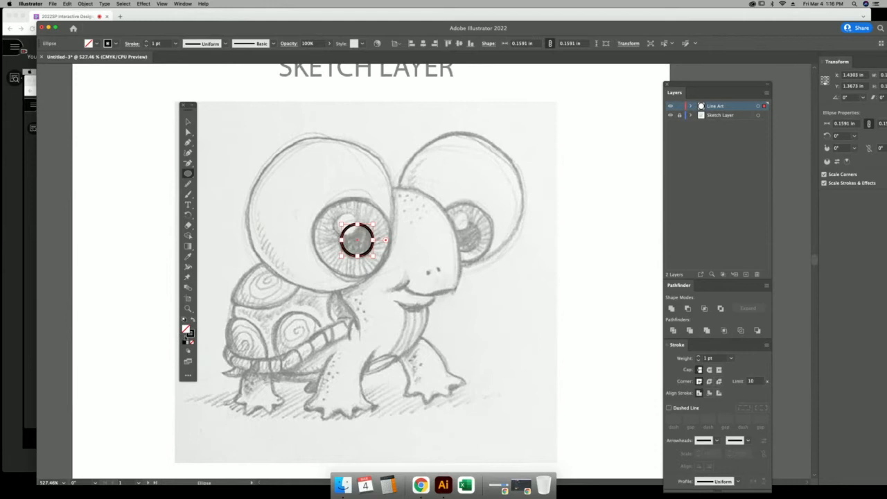
pyautogui.doubleClick(191, 334)
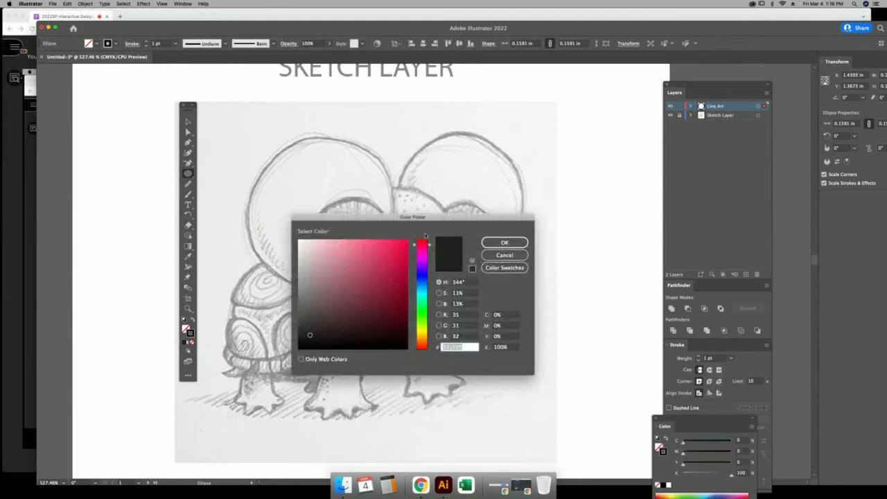
pyautogui.click(422, 259)
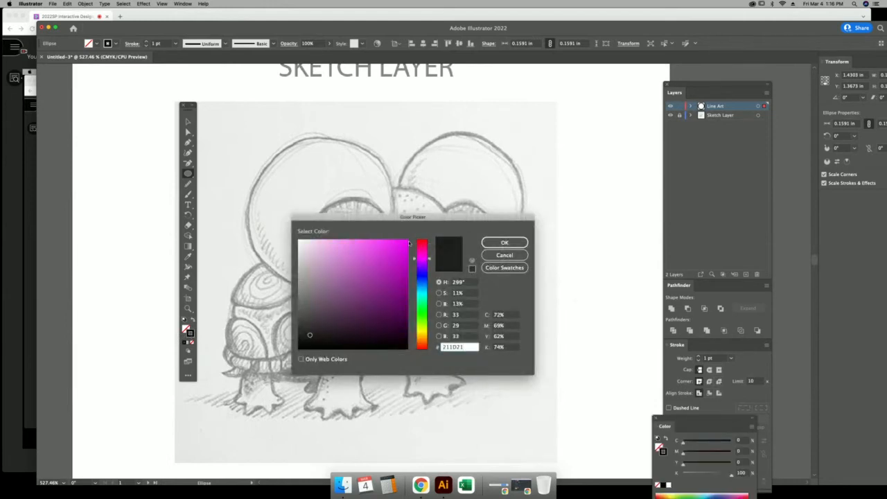
pyautogui.click(403, 241)
pyautogui.click(505, 243)
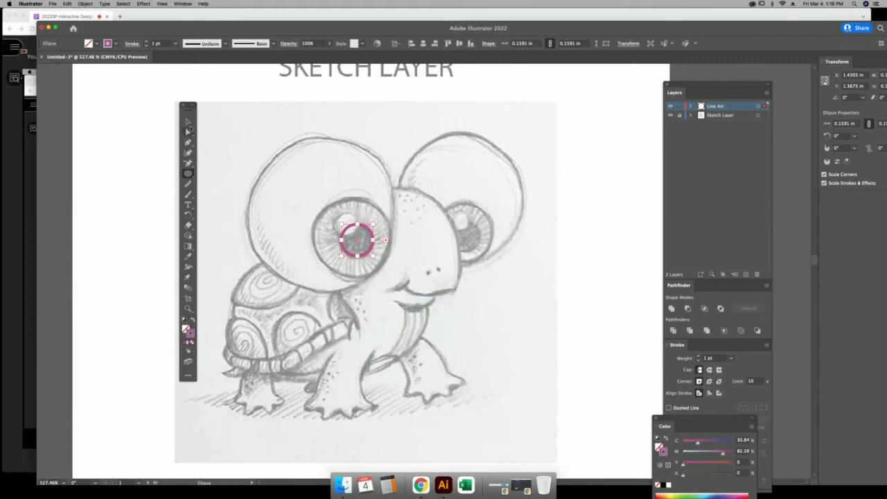
pyautogui.click(188, 122)
pyautogui.click(252, 161)
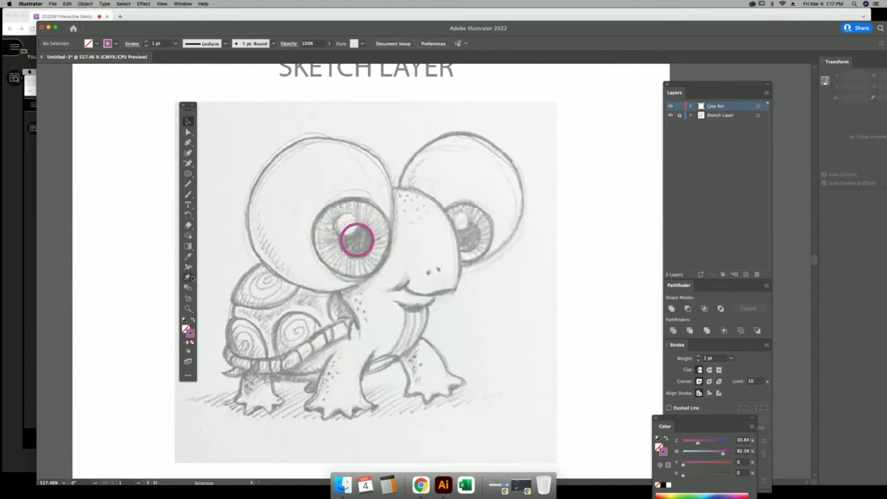
pyautogui.click(188, 175)
# Draw magenta circles for the right pupil, both irises, both highlights, and both eye outlines.
pyautogui.moveTo(474, 230); pyautogui.dragTo(481, 222)
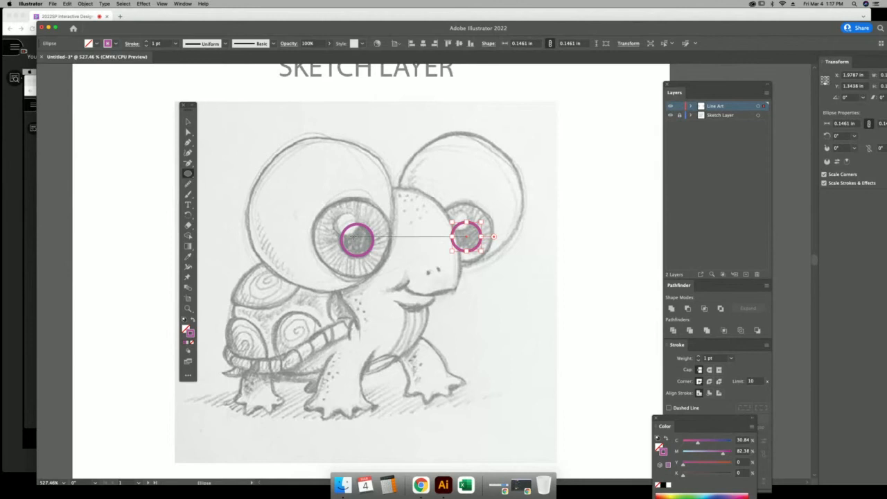
pyautogui.moveTo(355, 238); pyautogui.dragTo(375, 199)
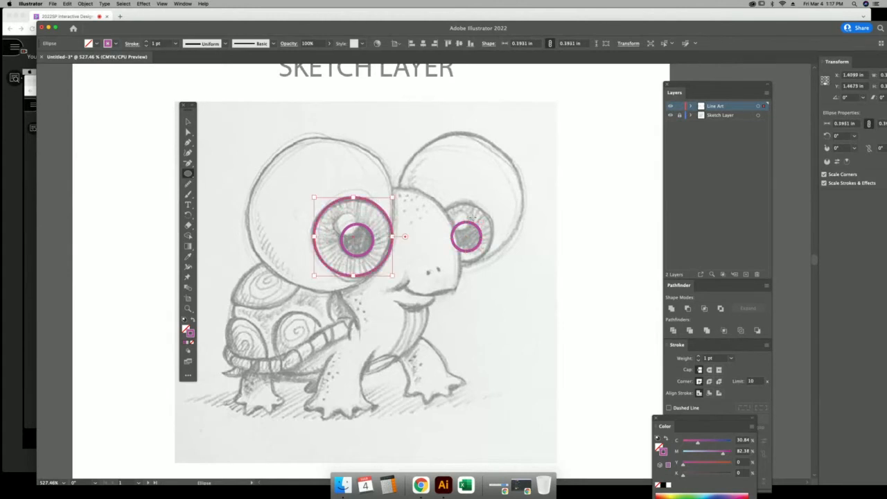
pyautogui.moveTo(466, 237); pyautogui.dragTo(477, 201)
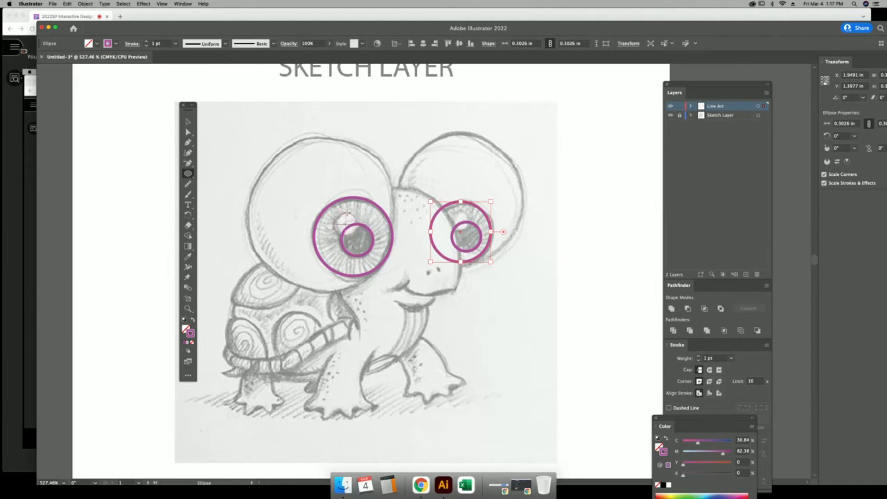
pyautogui.moveTo(344, 219); pyautogui.dragTo(358, 234)
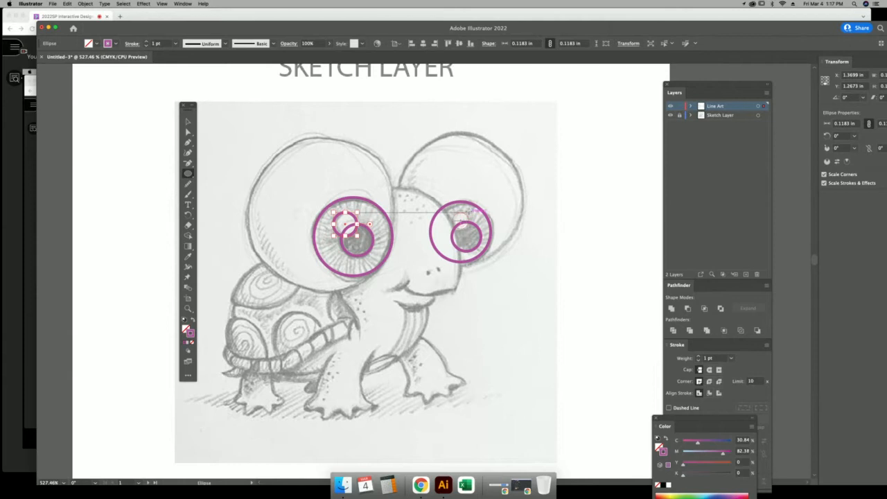
pyautogui.moveTo(452, 210); pyautogui.dragTo(471, 230)
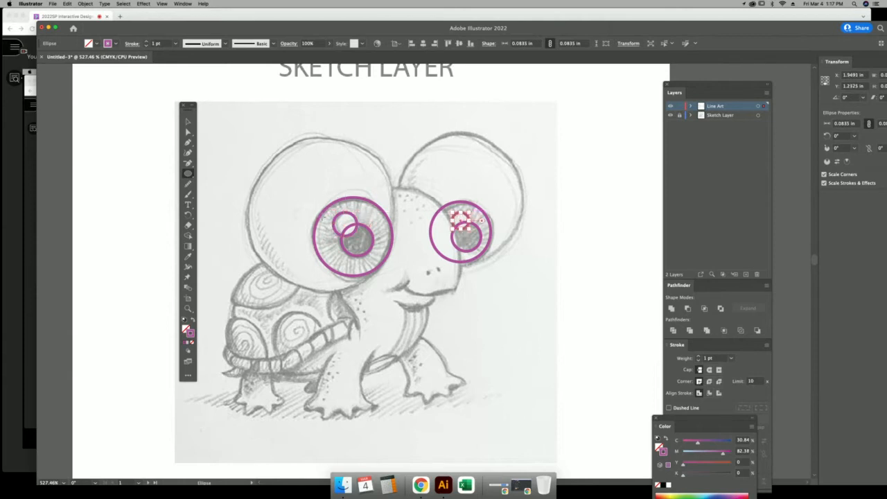
pyautogui.moveTo(322, 217); pyautogui.dragTo(373, 138)
pyautogui.moveTo(462, 207); pyautogui.dragTo(542, 128)
# Resize the right eye outline to 0.6447 × 0.6747 in to fit the sketch, then deselect.
pyautogui.click(189, 121)
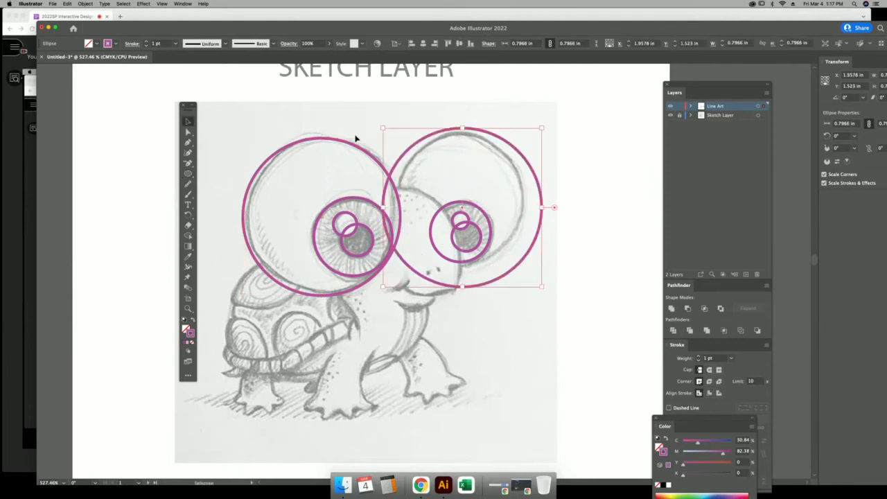
pyautogui.moveTo(463, 129); pyautogui.dragTo(462, 133)
pyautogui.moveTo(382, 210); pyautogui.dragTo(395, 210)
pyautogui.moveTo(541, 211); pyautogui.dragTo(525, 210)
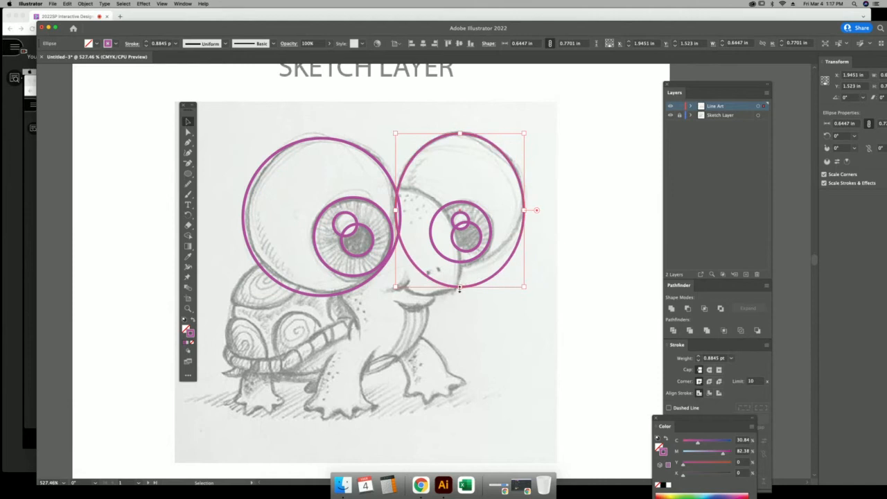
pyautogui.moveTo(460, 288); pyautogui.dragTo(463, 269)
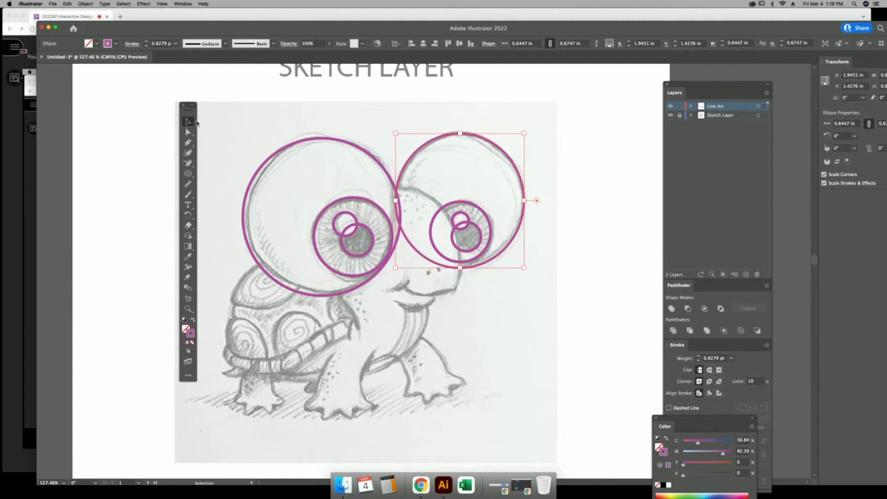
pyautogui.click(253, 125)
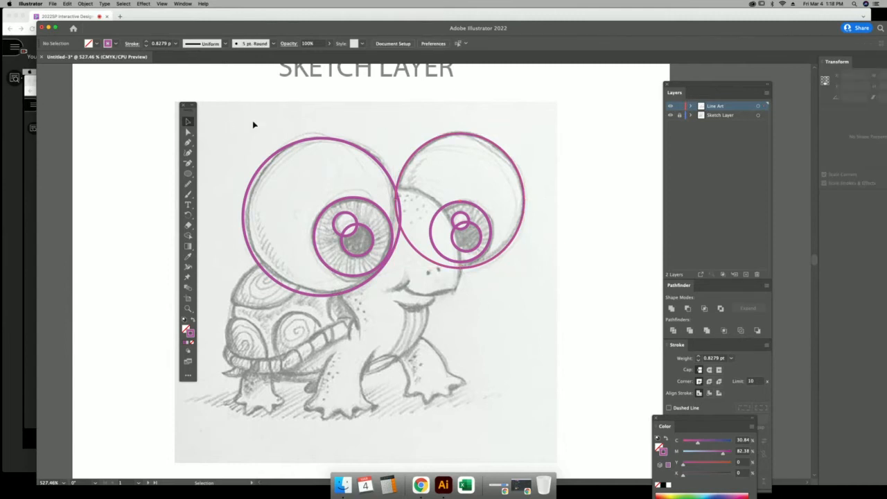
pyautogui.press('a')
pyautogui.press('super+y')
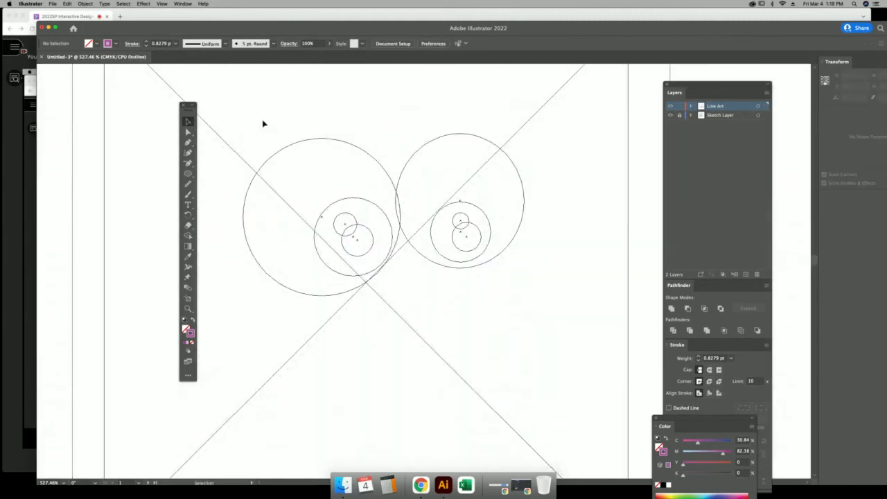
pyautogui.press('v')
pyautogui.press('super+y')
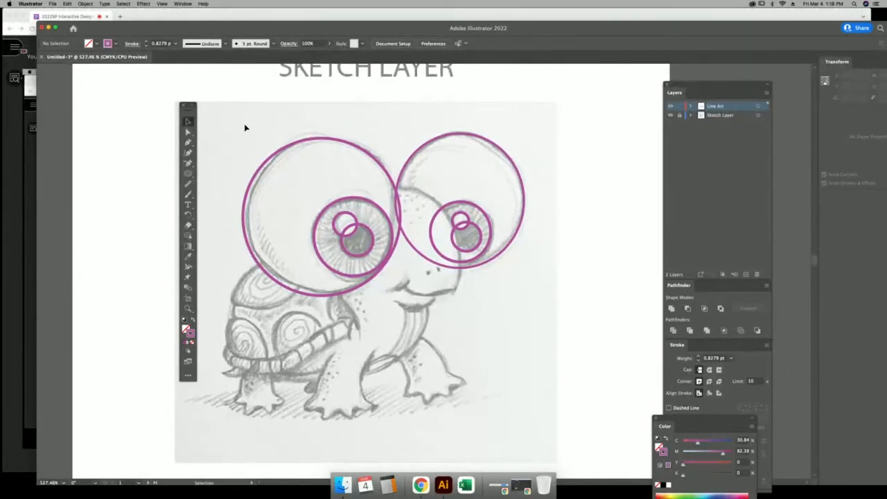
# Select all eight eye circles, choose the Shape Builder tool, and zoom in on the eyes.
pyautogui.moveTo(245, 128); pyautogui.dragTo(544, 358)
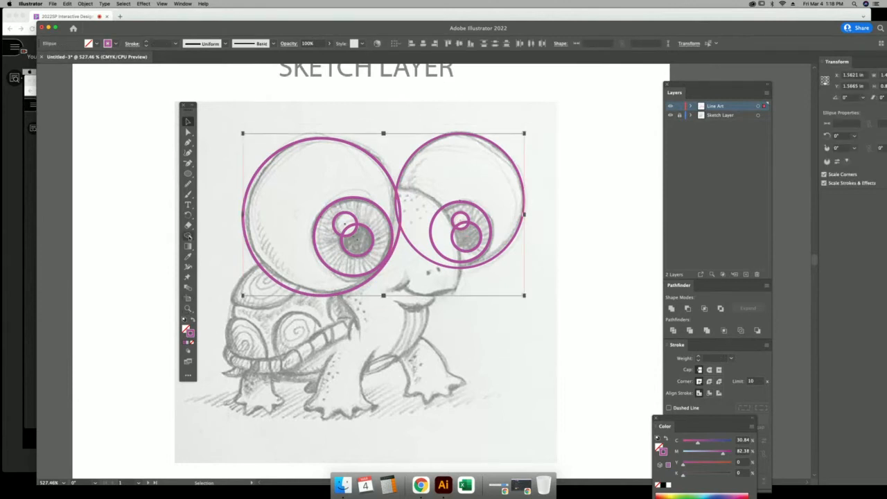
pyautogui.click(187, 237)
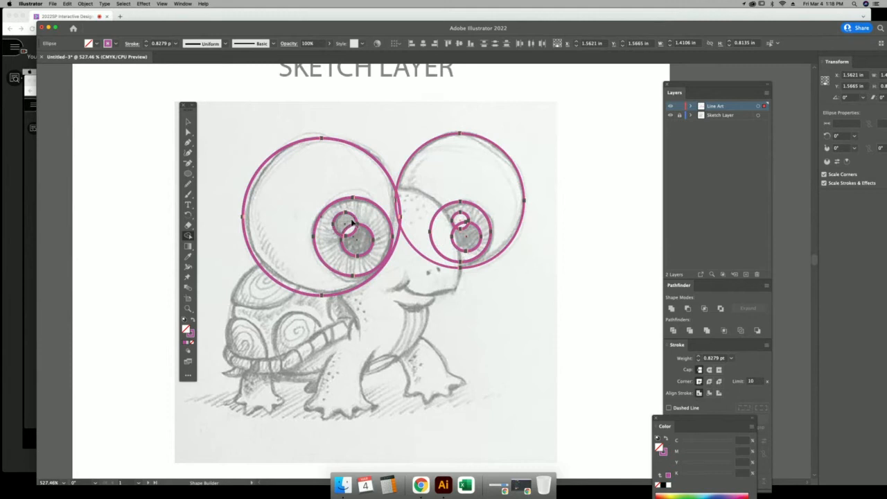
pyautogui.press('super')
pyautogui.press('super+equal')
pyautogui.press('super+equal')
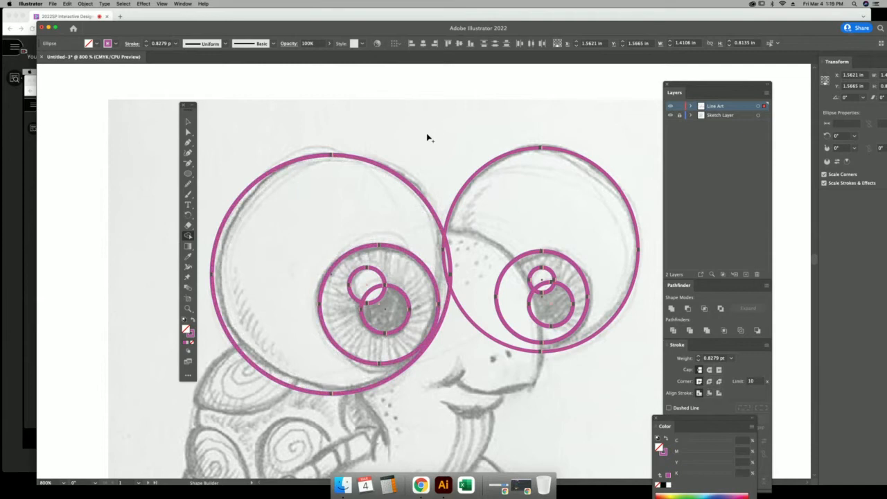
# Merge the highlight, pupil and iris overlap regions in both eyes with Shape Builder.
pyautogui.click(377, 295)
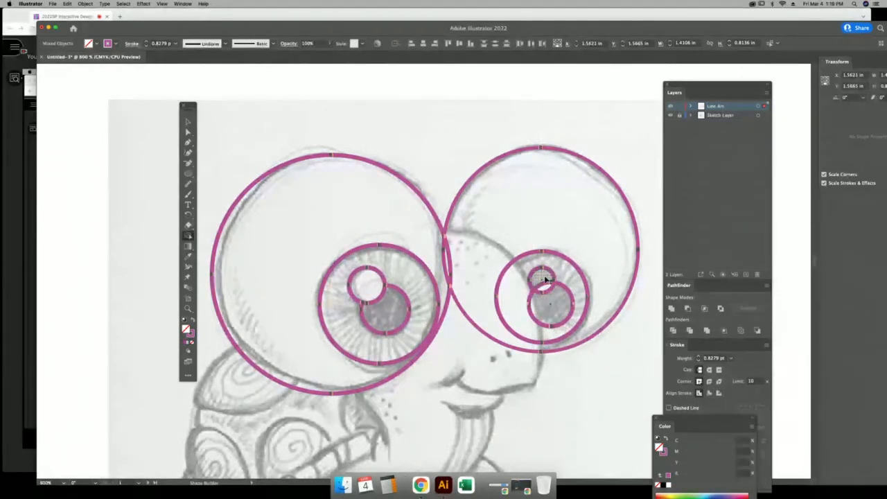
pyautogui.moveTo(547, 288); pyautogui.dragTo(546, 287)
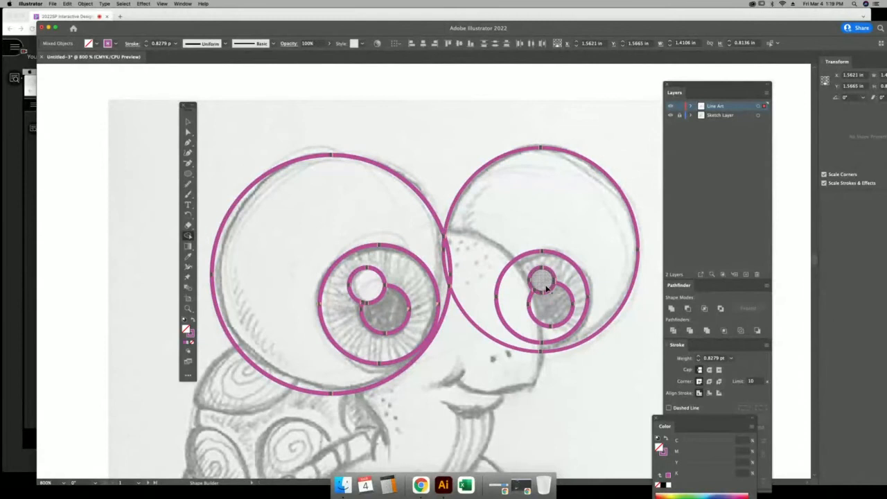
pyautogui.click(388, 318)
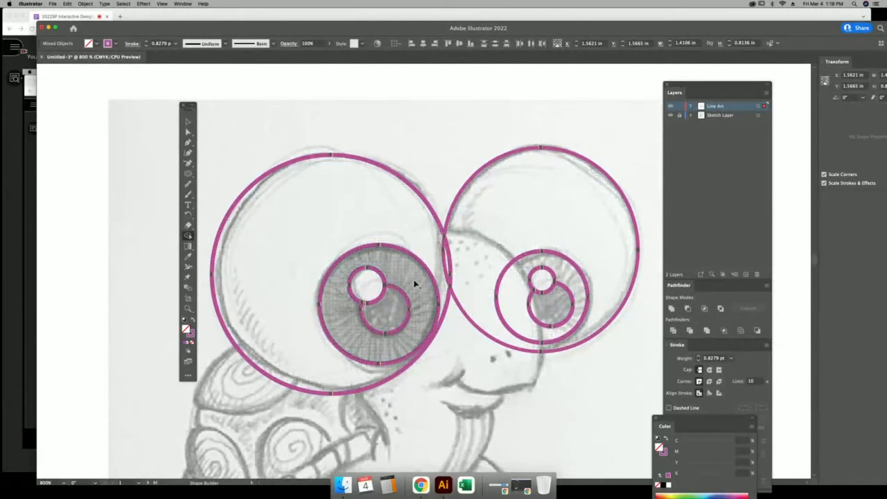
pyautogui.click(416, 228)
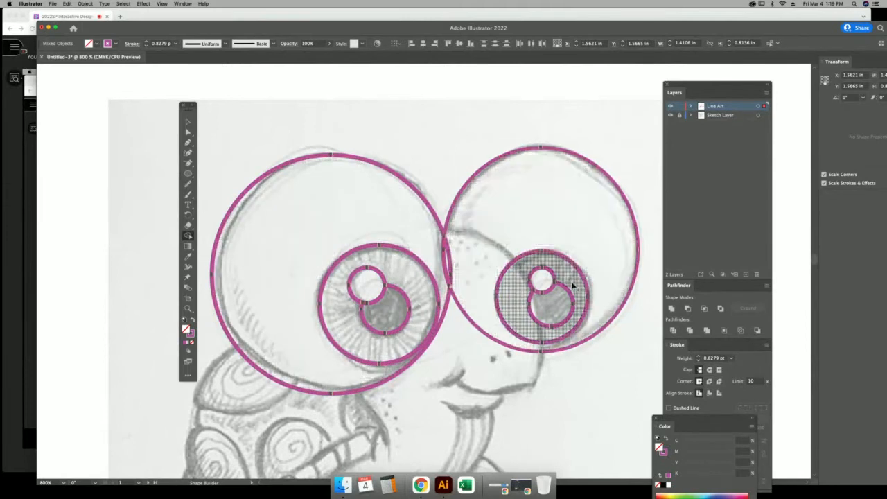
pyautogui.click(555, 307)
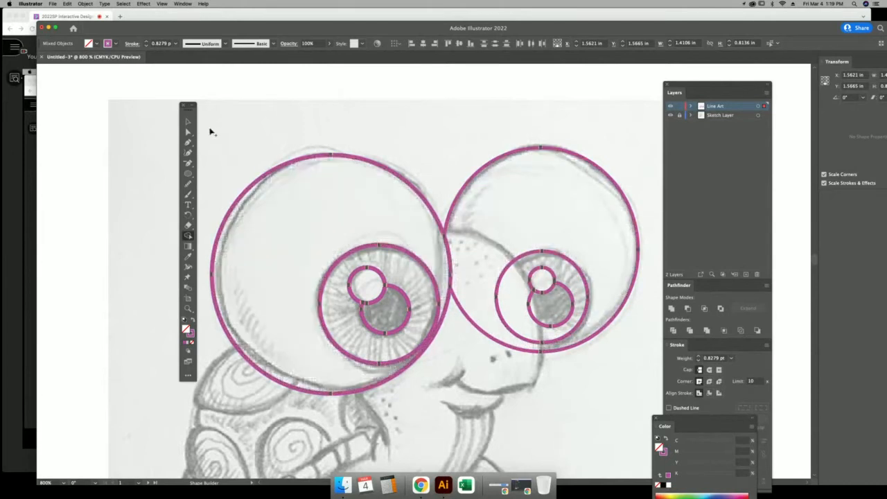
# Test the merged eye pieces by moving them aside, undo the moves, and zoom onto the head.
pyautogui.click(188, 122)
pyautogui.click(283, 86)
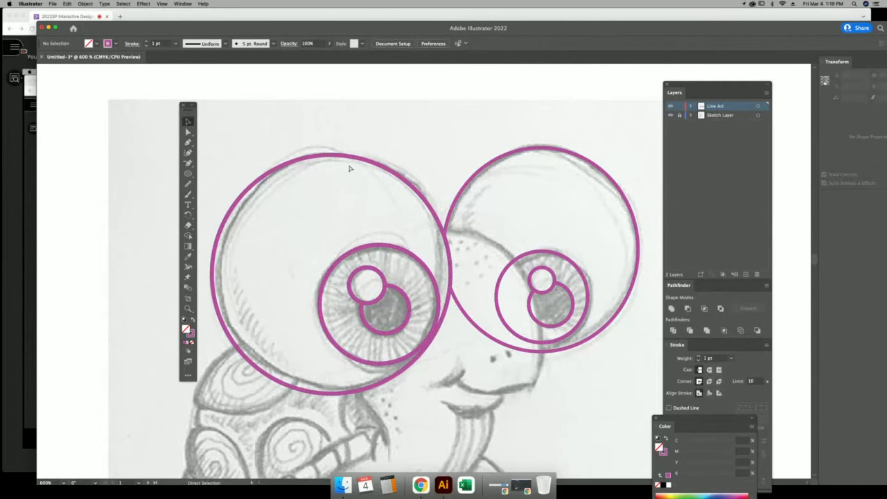
pyautogui.press('super+minus')
pyautogui.press('super+minus')
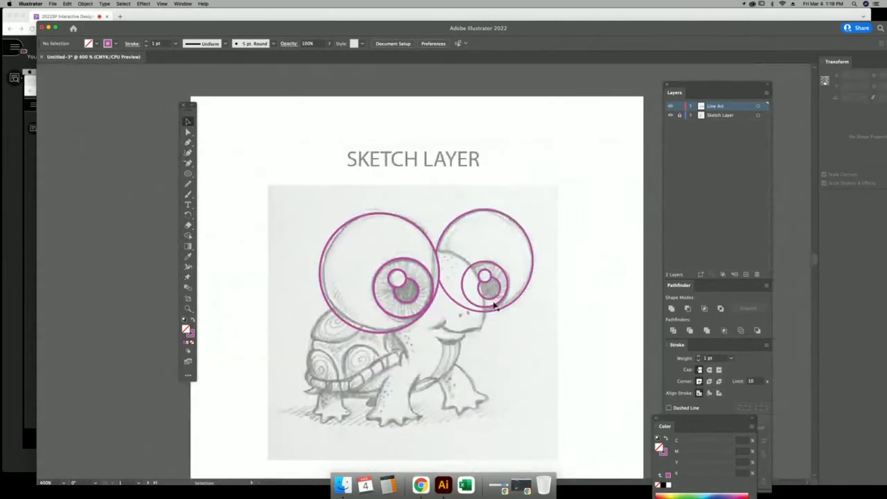
pyautogui.moveTo(389, 218); pyautogui.dragTo(292, 163)
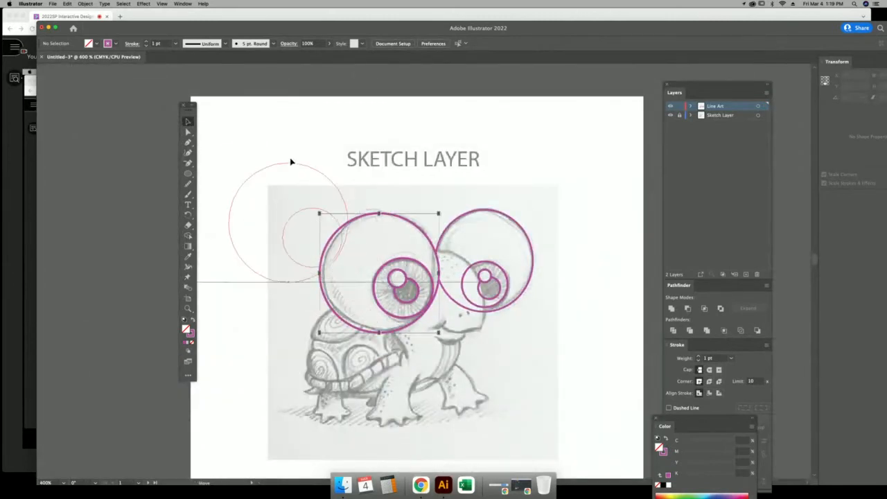
pyautogui.moveTo(390, 265); pyautogui.dragTo(258, 318)
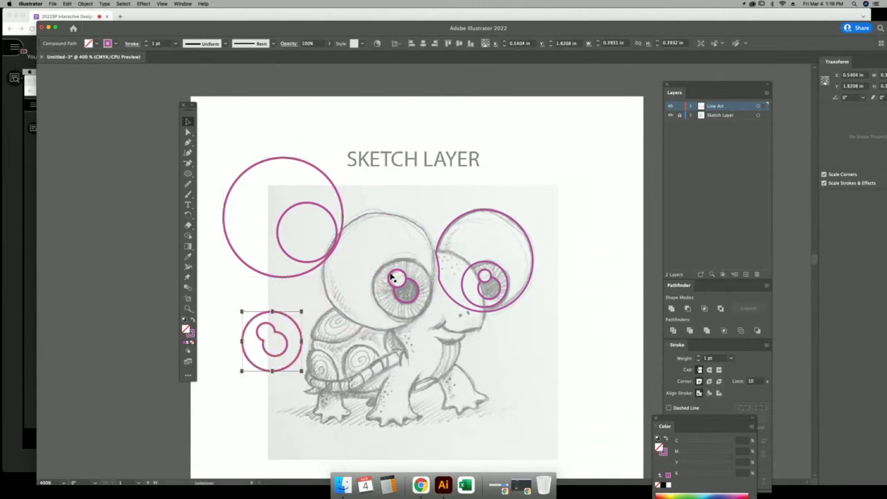
pyautogui.moveTo(392, 277); pyautogui.dragTo(310, 291)
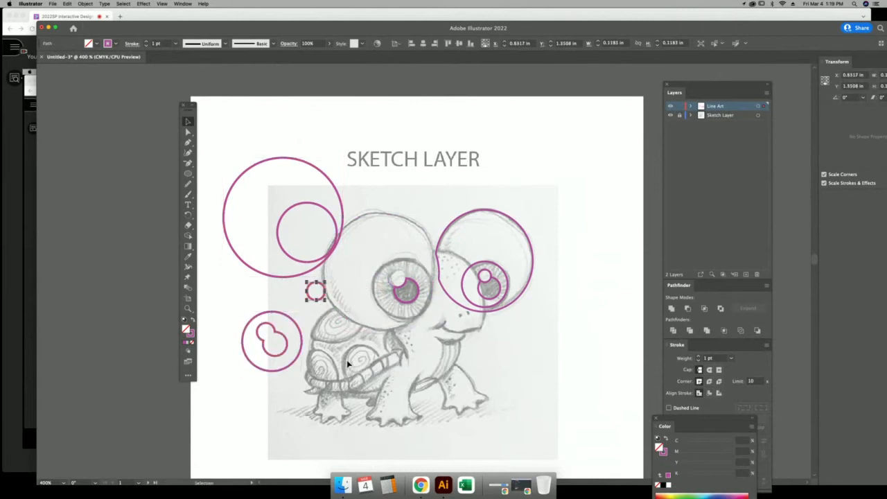
pyautogui.press('a')
pyautogui.press('super+z')
pyautogui.press('super+z')
pyautogui.press('super+z')
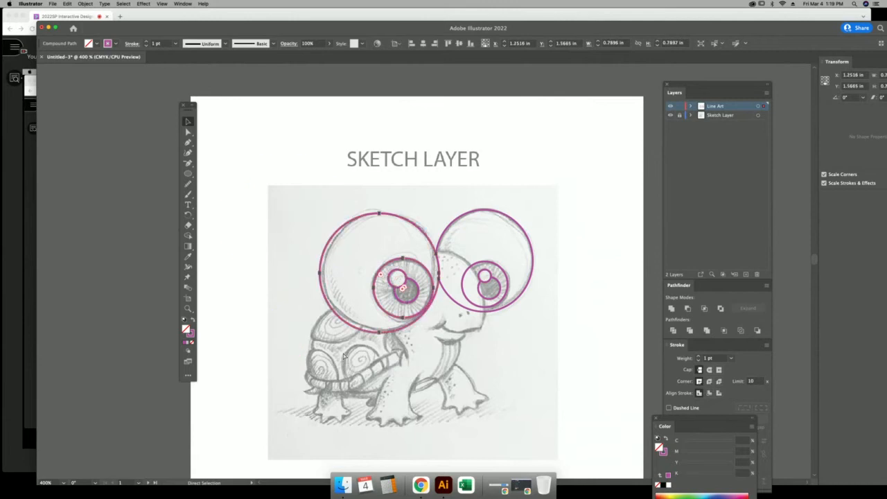
pyautogui.press('v')
pyautogui.click(251, 281)
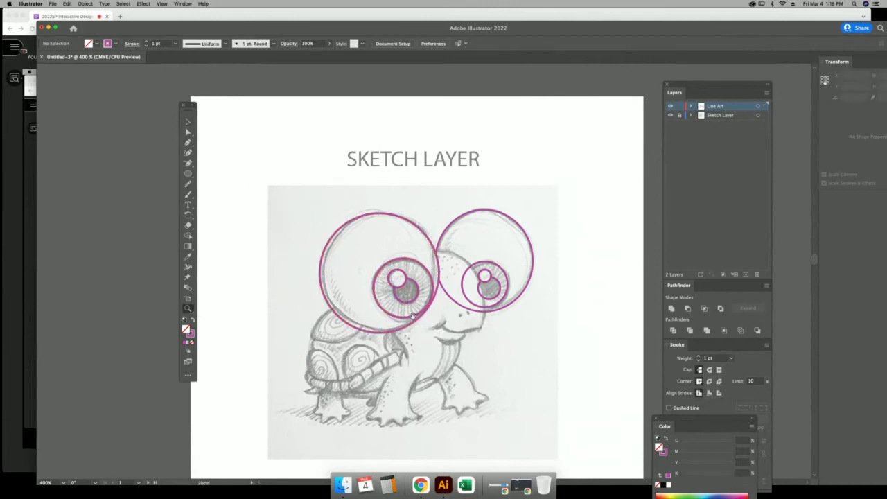
pyautogui.moveTo(413, 315); pyautogui.dragTo(345, 250)
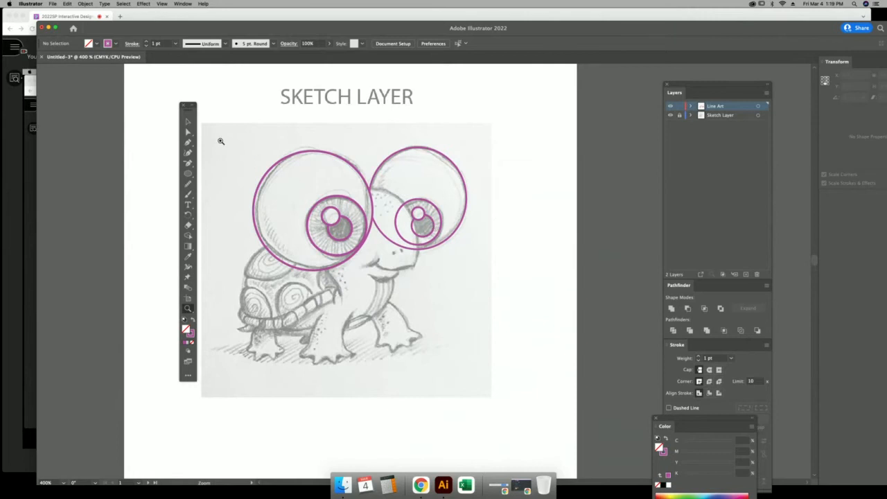
pyautogui.moveTo(221, 140)
pyautogui.mouseDown()
pyautogui.moveTo(293, 219)
pyautogui.moveTo(509, 392)
pyautogui.mouseUp()
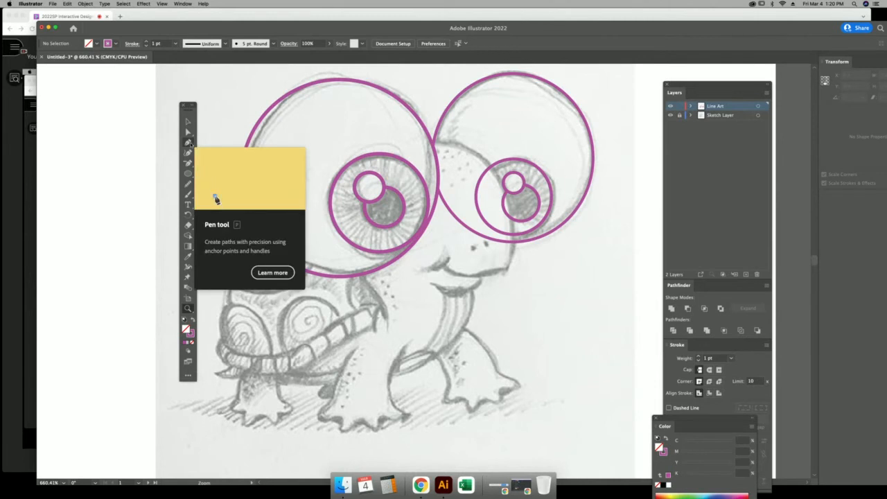
# Start a Pen path where the two eyes meet and drag a curved anchor down at the mouth.
pyautogui.click(189, 141)
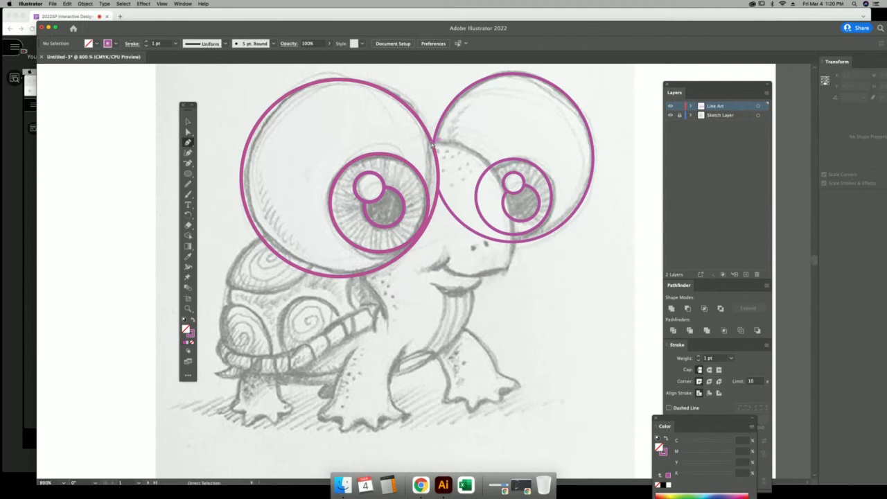
pyautogui.press('super+equal')
pyautogui.press('super+equal')
pyautogui.moveTo(449, 156); pyautogui.dragTo(389, 402)
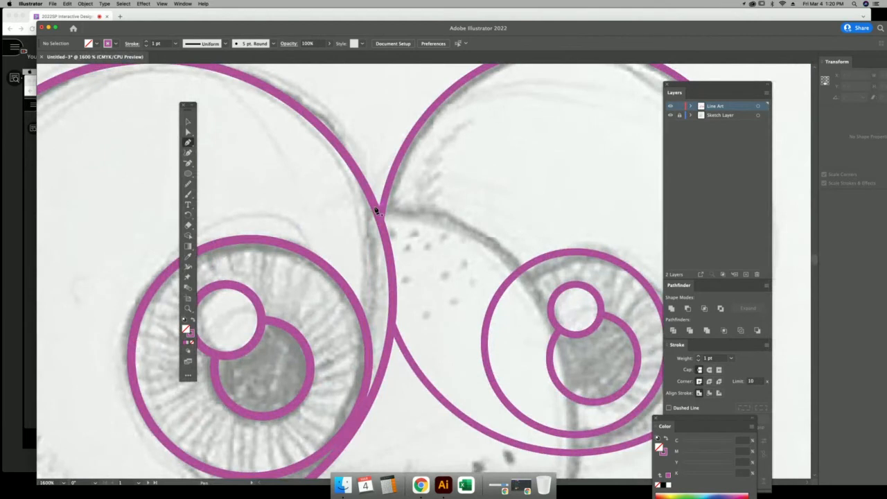
pyautogui.click(375, 211)
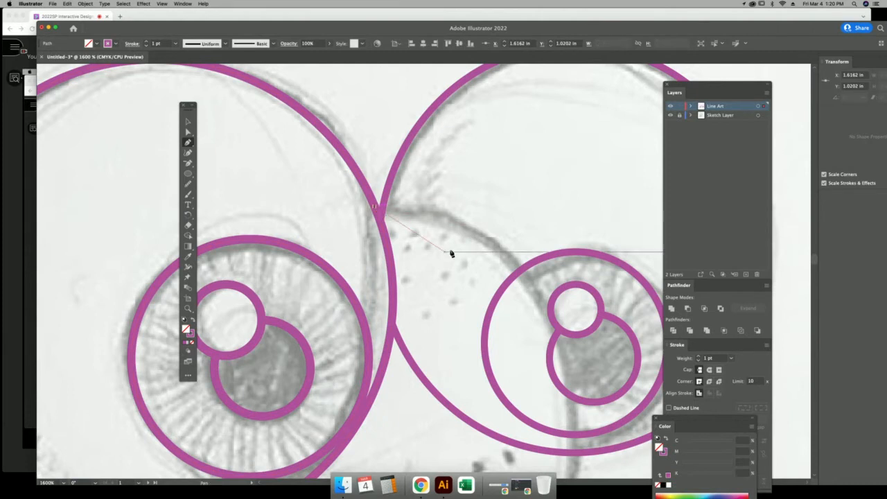
pyautogui.press('super+minus')
pyautogui.press('super+minus')
pyautogui.press('super+minus')
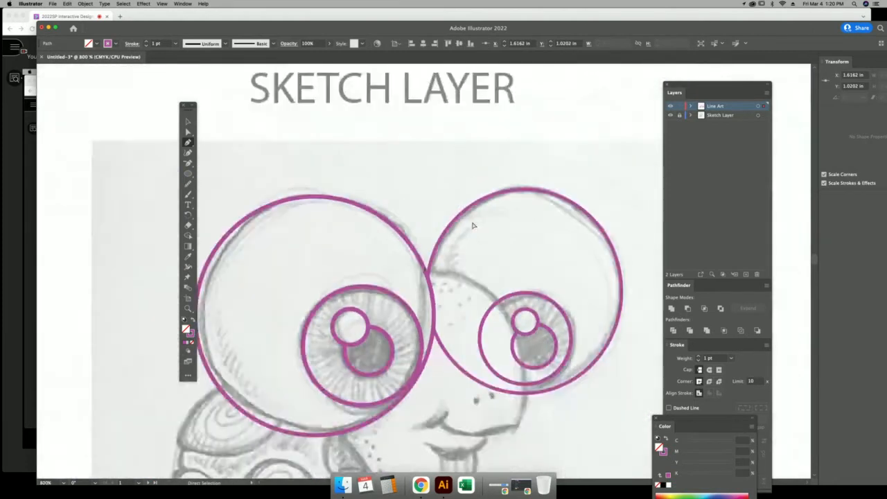
pyautogui.moveTo(474, 251); pyautogui.dragTo(425, 148)
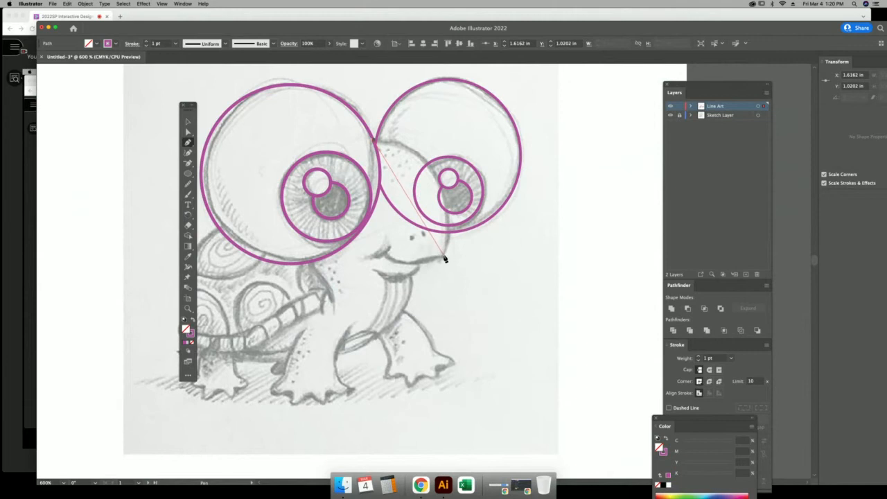
pyautogui.moveTo(445, 255); pyautogui.dragTo(423, 373)
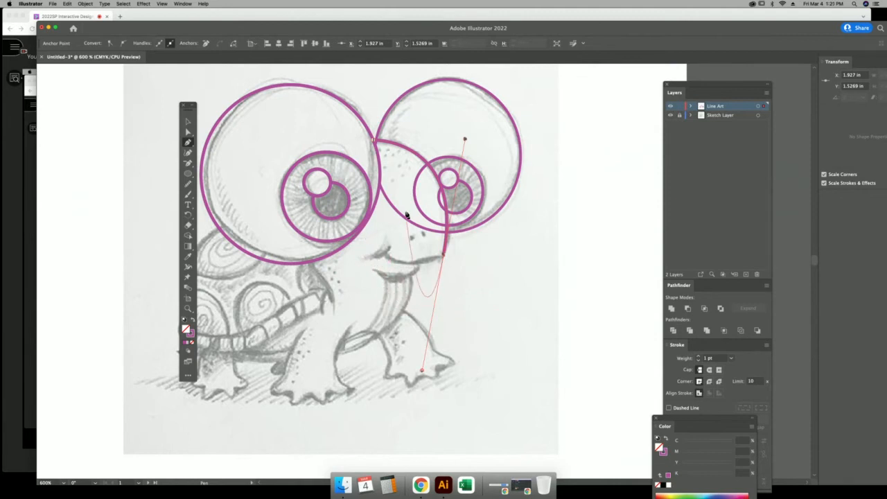
# Remove the mouth anchor's forward handle and add a curved anchor along the mouth line.
pyautogui.click(444, 257)
pyautogui.moveTo(386, 256); pyautogui.dragTo(361, 238)
pyautogui.moveTo(465, 304); pyautogui.dragTo(530, 269)
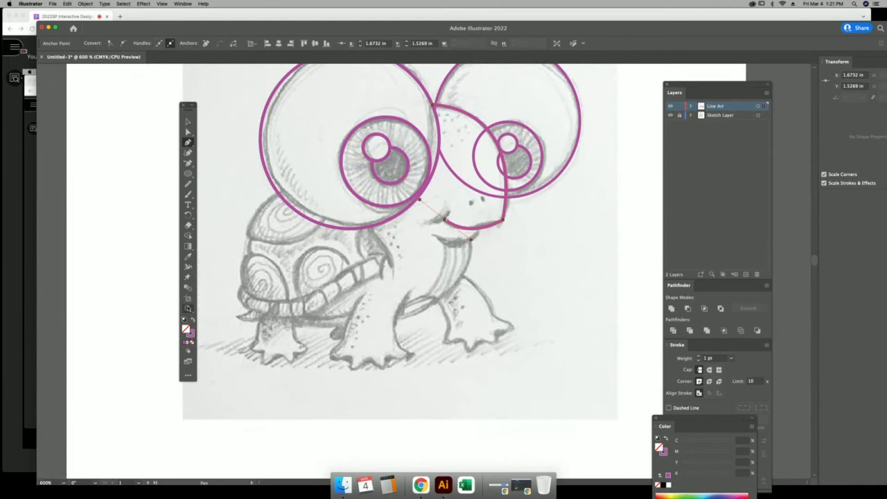
pyautogui.click(188, 308)
pyautogui.moveTo(437, 187); pyautogui.dragTo(565, 409)
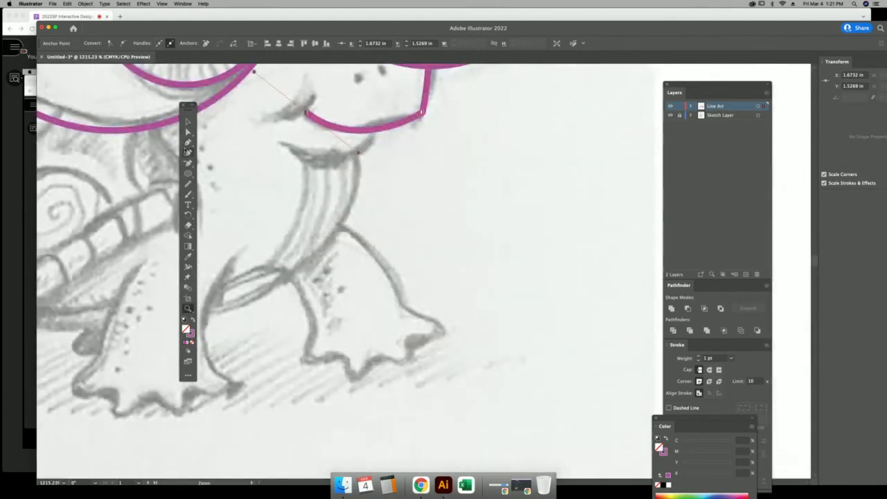
pyautogui.click(188, 142)
pyautogui.moveTo(362, 209); pyautogui.dragTo(511, 263)
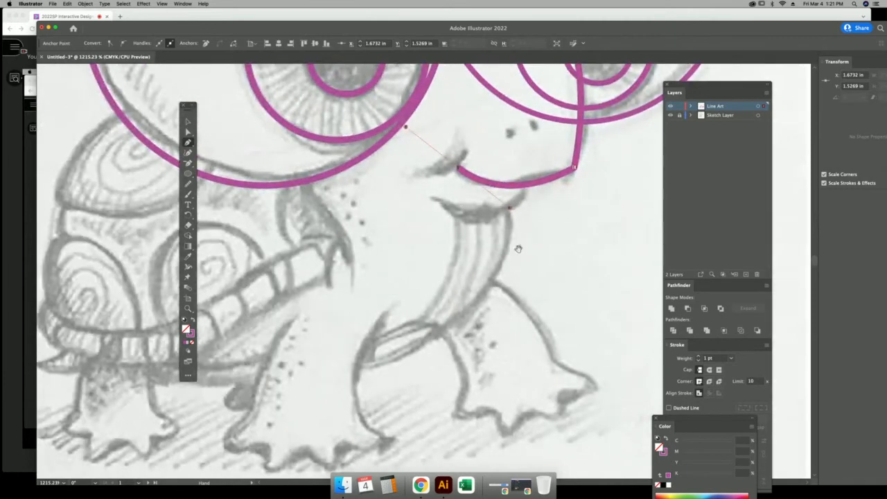
# Trace the chin curve under the smile with new pen anchors, ending at the mouth corner.
pyautogui.click(525, 177)
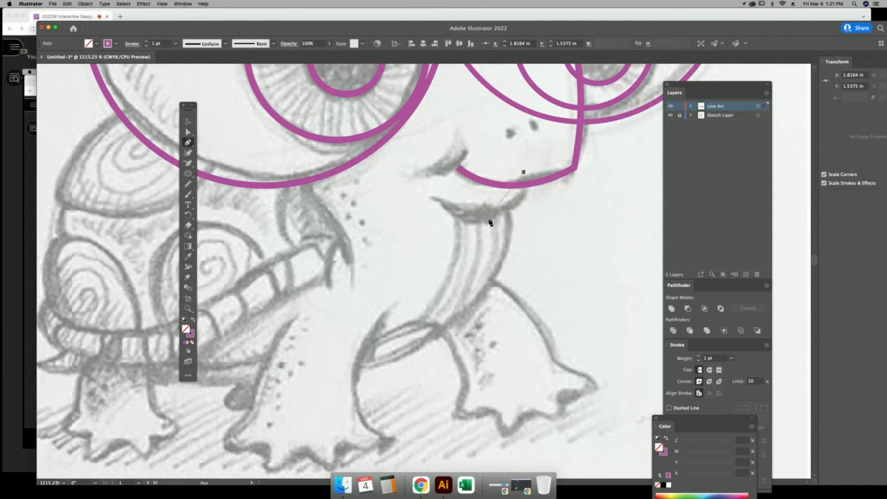
pyautogui.moveTo(485, 219); pyautogui.dragTo(438, 226)
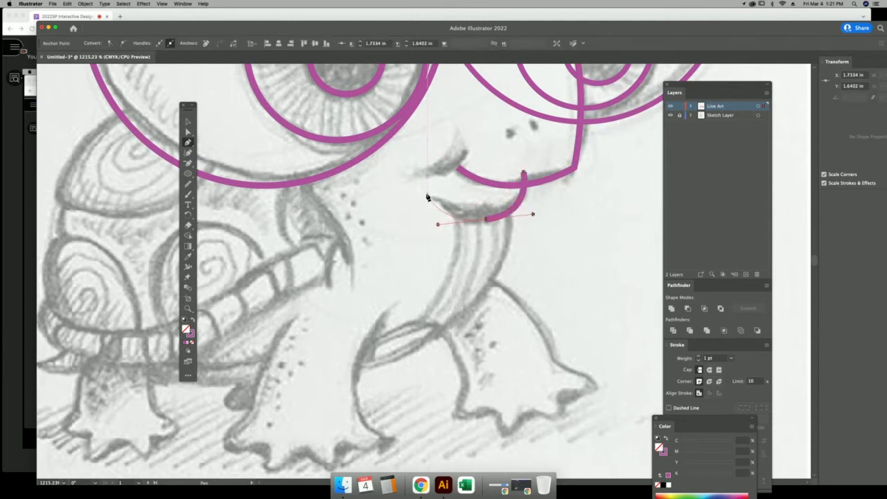
pyautogui.click(428, 196)
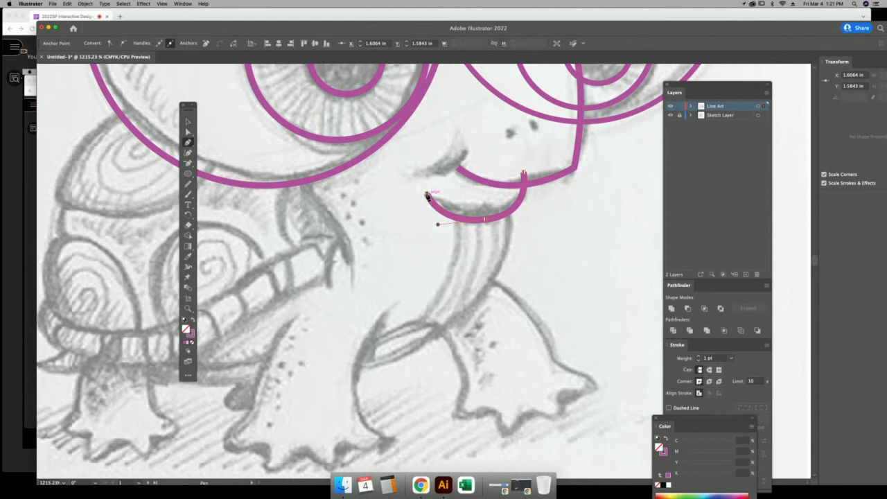
pyautogui.click(506, 207)
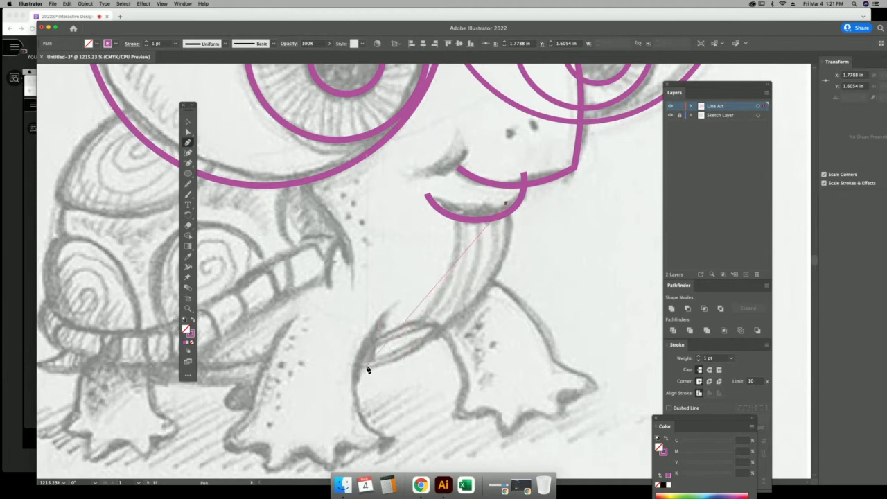
# Pen-trace the shell's long lower rim, curving it toward the back leg.
pyautogui.moveTo(367, 365)
pyautogui.mouseDown()
pyautogui.moveTo(214, 395)
pyautogui.moveTo(290, 386)
pyautogui.moveTo(543, 293)
pyautogui.moveTo(404, 332)
pyautogui.mouseUp()
pyautogui.moveTo(223, 310); pyautogui.dragTo(274, 323)
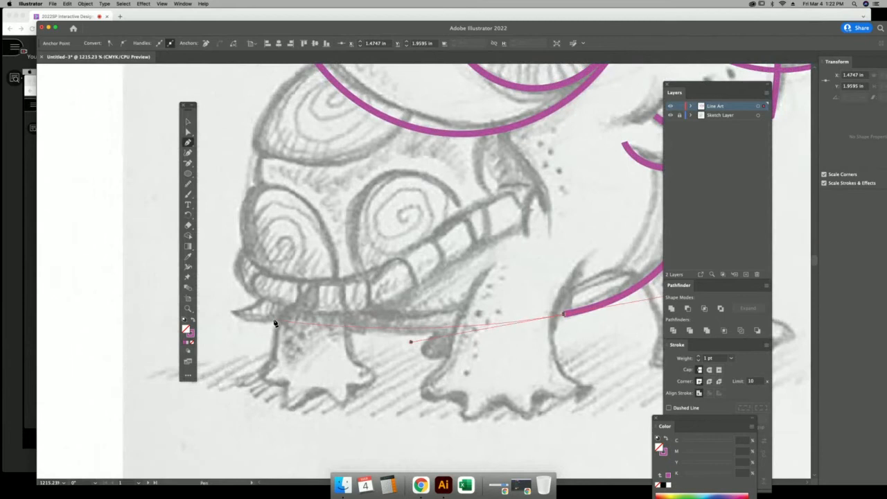
pyautogui.moveTo(273, 321); pyautogui.dragTo(248, 317)
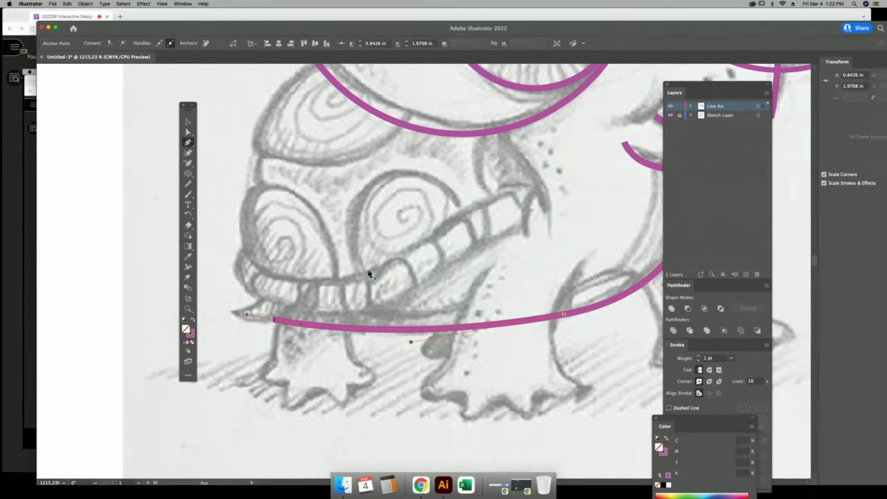
pyautogui.scroll(3, 441, 203)
pyautogui.hscroll(-2, 441, 204)
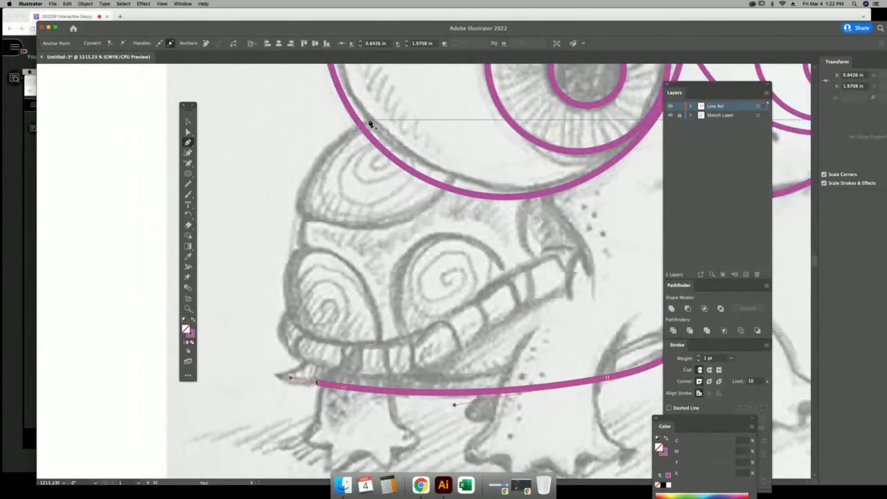
pyautogui.press('Escape')
# Draw the shell's top edge under the eye and join its left side to the lower rim.
pyautogui.click(299, 211)
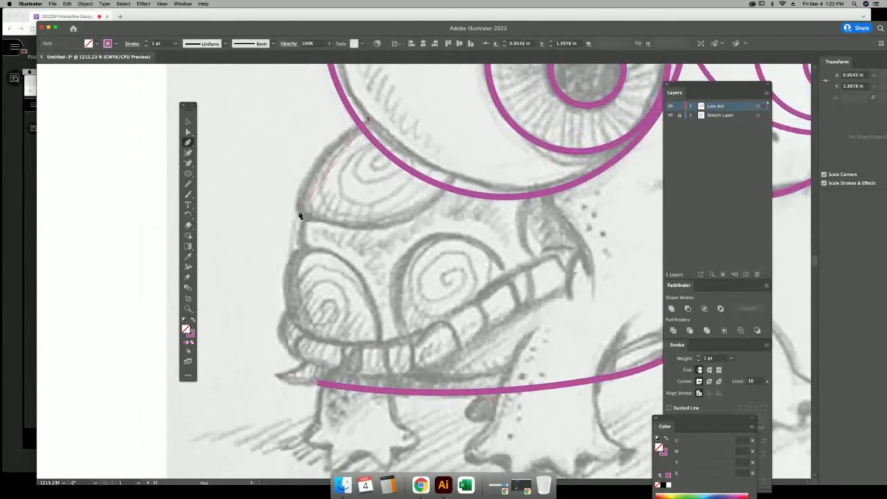
pyautogui.moveTo(300, 218); pyautogui.dragTo(292, 290)
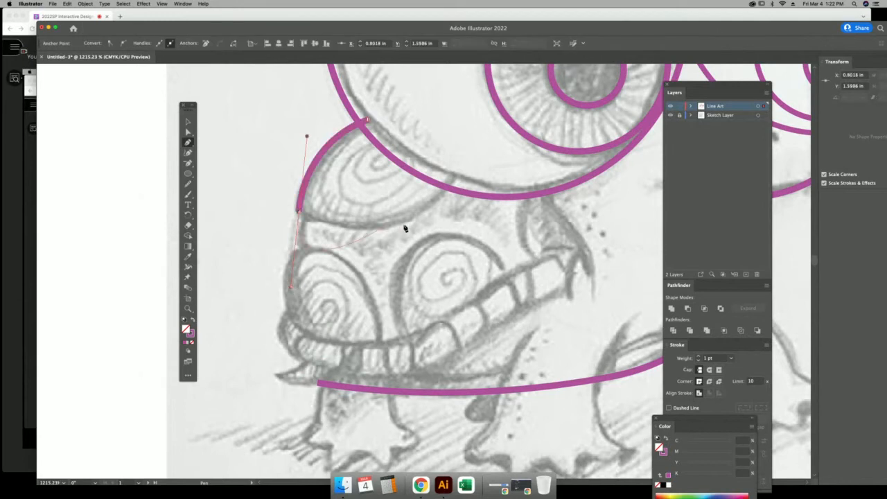
pyautogui.click(298, 211)
pyautogui.moveTo(454, 182); pyautogui.dragTo(516, 91)
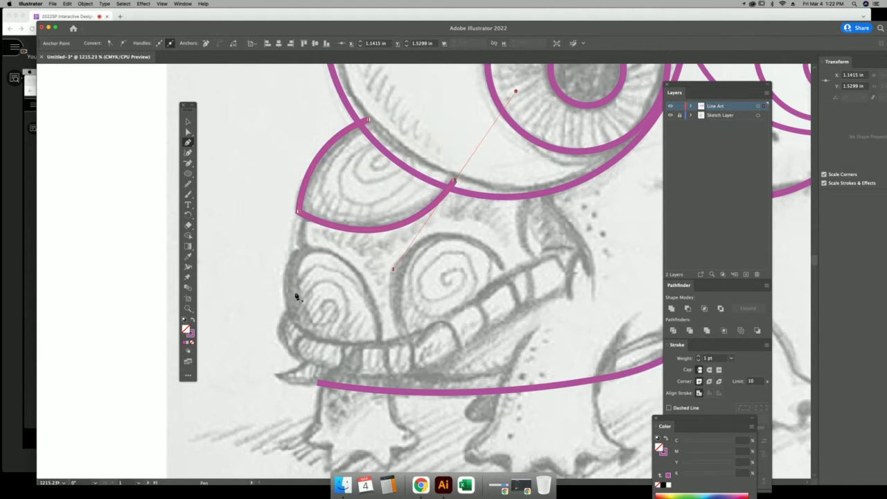
pyautogui.click(305, 208)
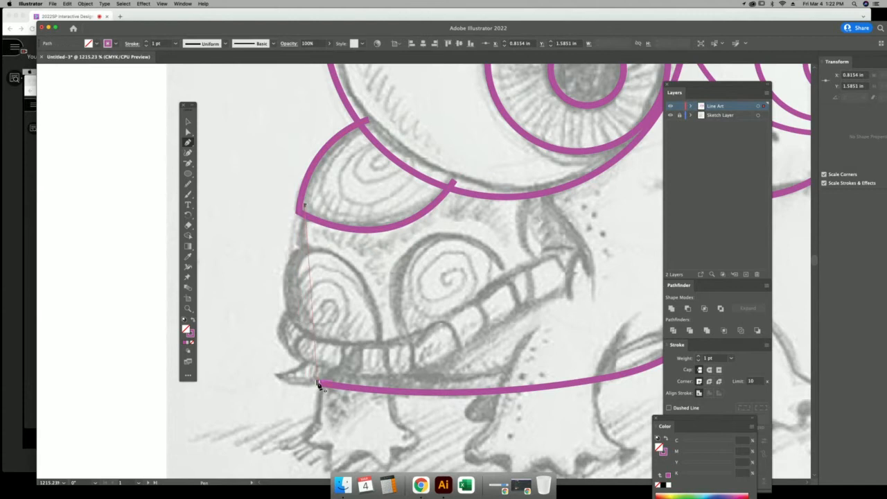
pyautogui.moveTo(319, 383)
pyautogui.mouseDown()
pyautogui.moveTo(366, 464)
pyautogui.moveTo(363, 475)
pyautogui.mouseUp()
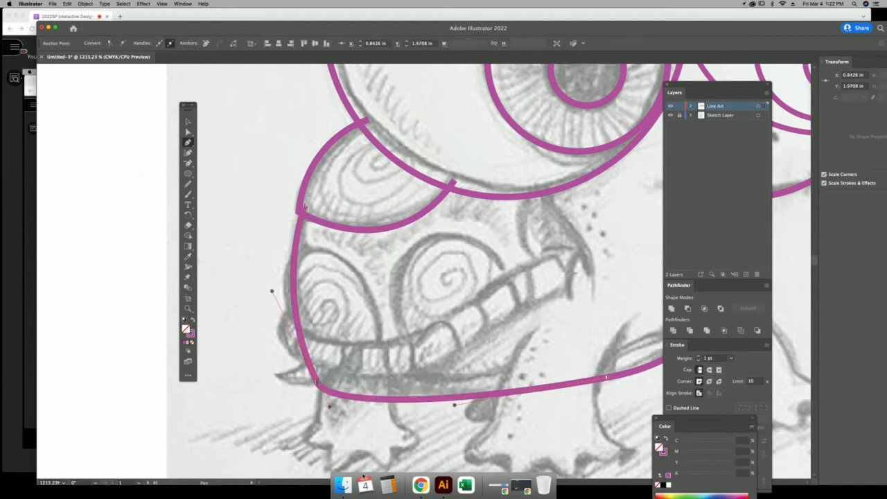
pyautogui.click(188, 122)
pyautogui.click(240, 142)
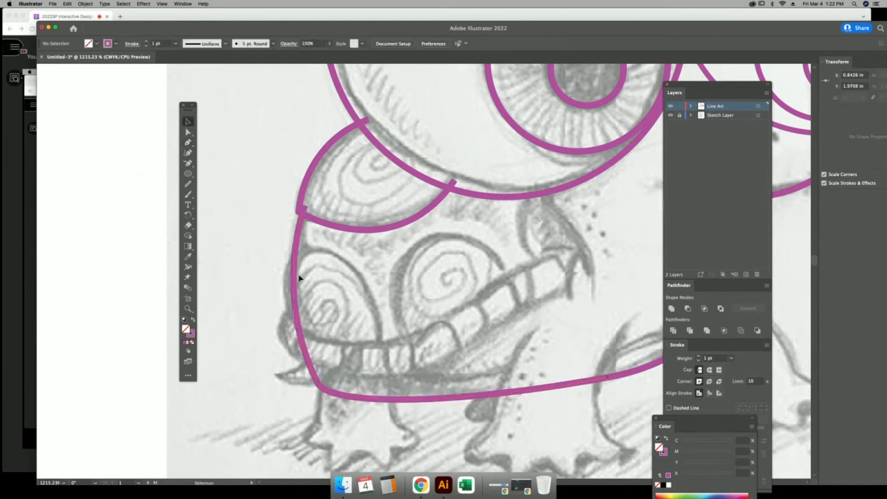
pyautogui.moveTo(351, 334); pyautogui.dragTo(355, 175)
# Pen-draw a small flare at the rim's lower left with a sharp pointed tip.
pyautogui.click(188, 142)
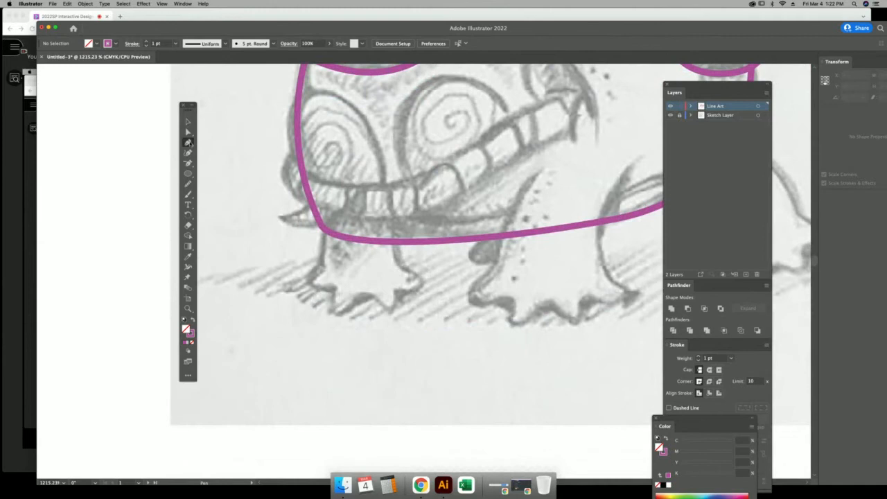
pyautogui.click(315, 198)
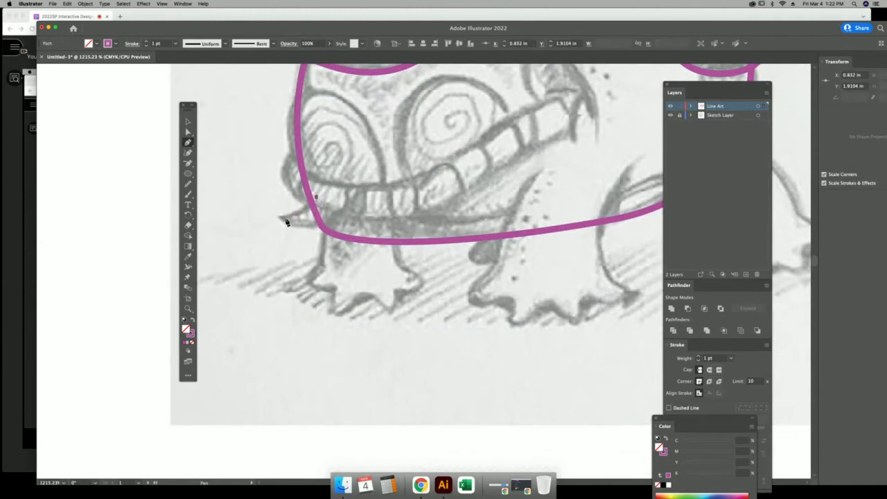
pyautogui.moveTo(281, 221); pyautogui.dragTo(258, 223)
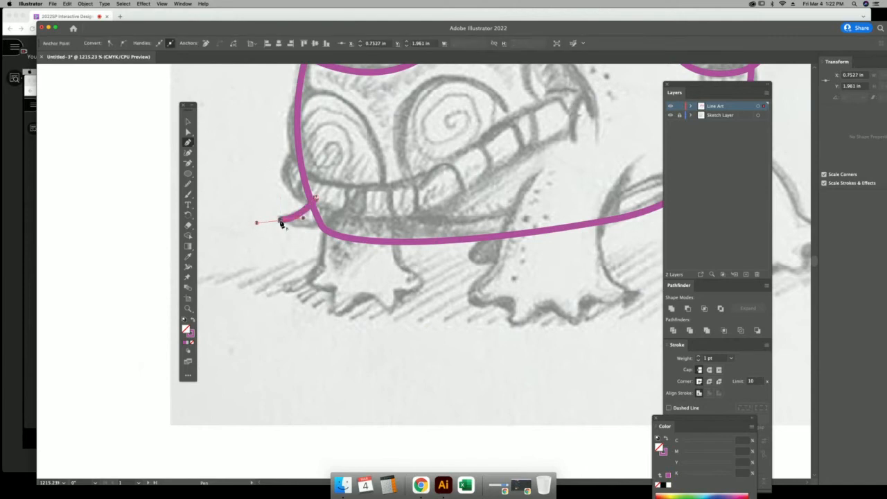
pyautogui.click(280, 220)
pyautogui.moveTo(343, 229); pyautogui.dragTo(391, 224)
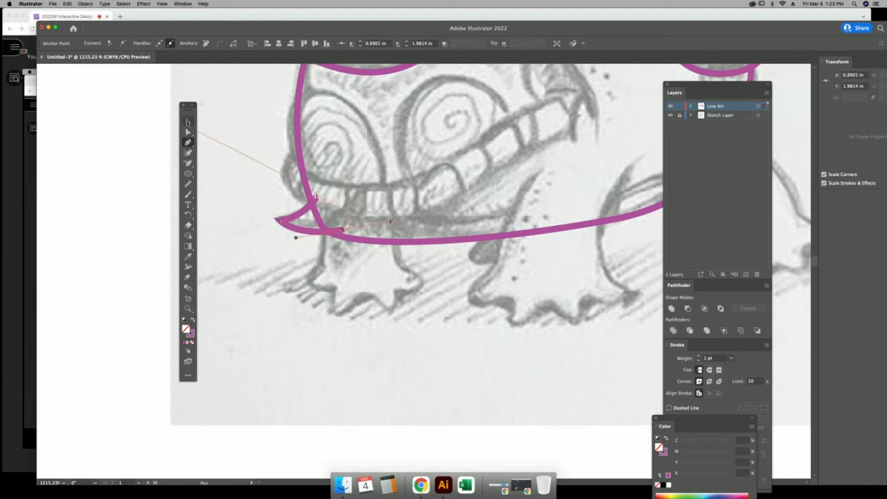
pyautogui.click(188, 122)
pyautogui.click(244, 136)
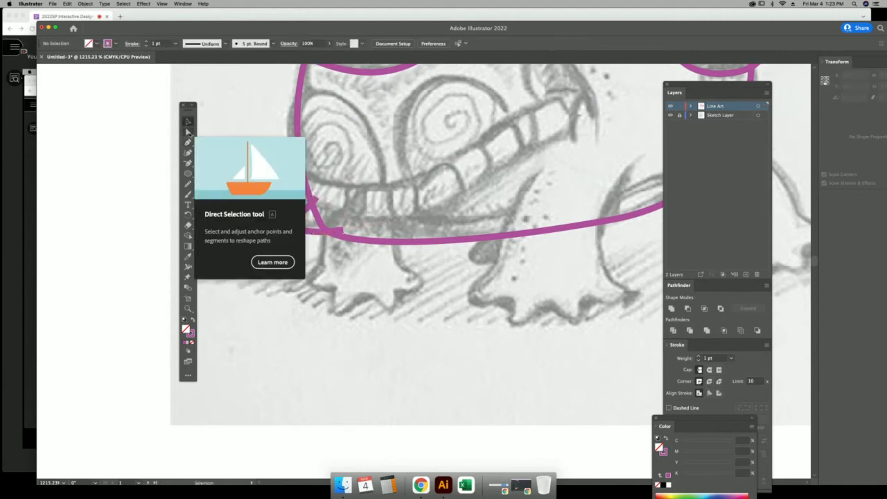
# Adjust the anchor where the flare meets the rim using Direct Selection.
pyautogui.press('a')
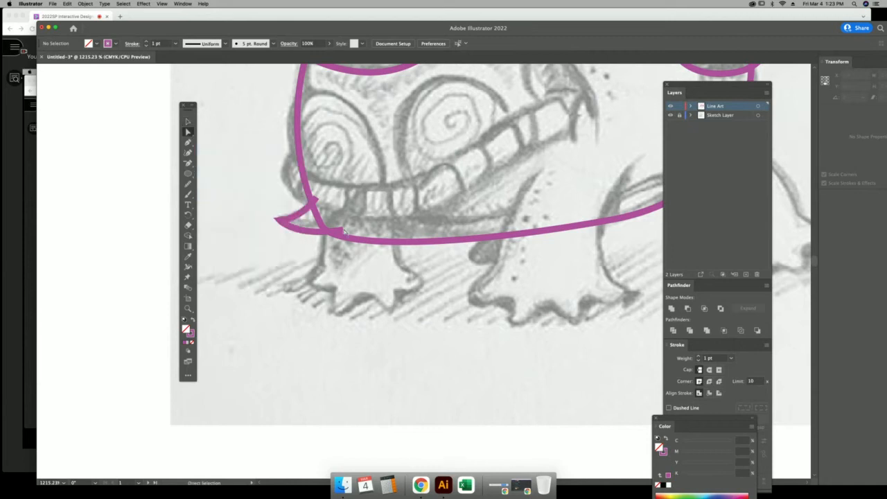
pyautogui.click(339, 229)
pyautogui.click(333, 228)
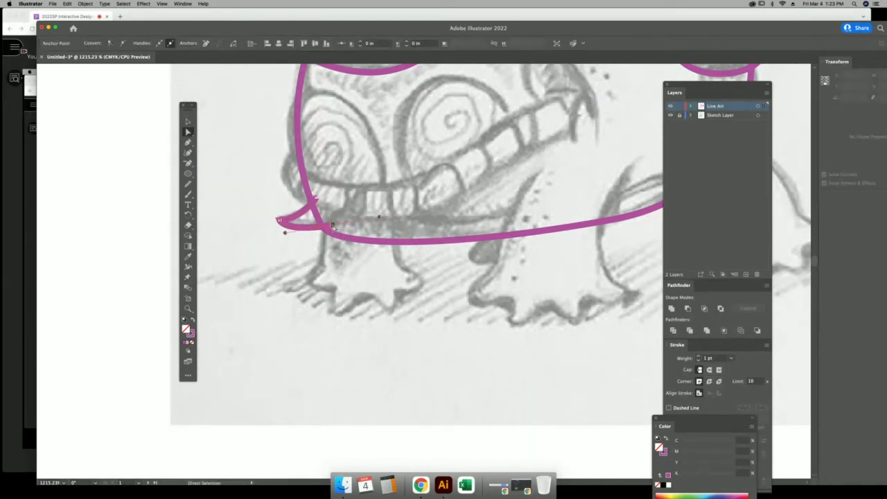
pyautogui.click(188, 122)
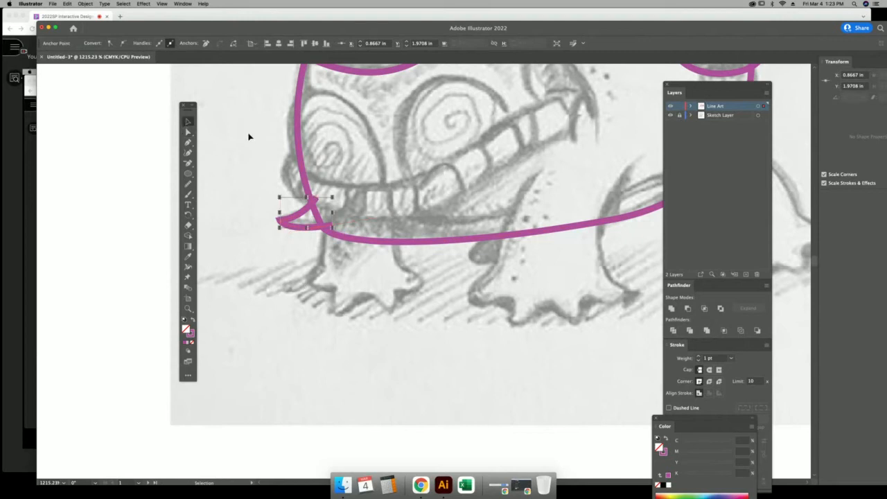
pyautogui.click(250, 136)
pyautogui.moveTo(459, 308); pyautogui.dragTo(377, 483)
pyautogui.moveTo(458, 254); pyautogui.dragTo(425, 249)
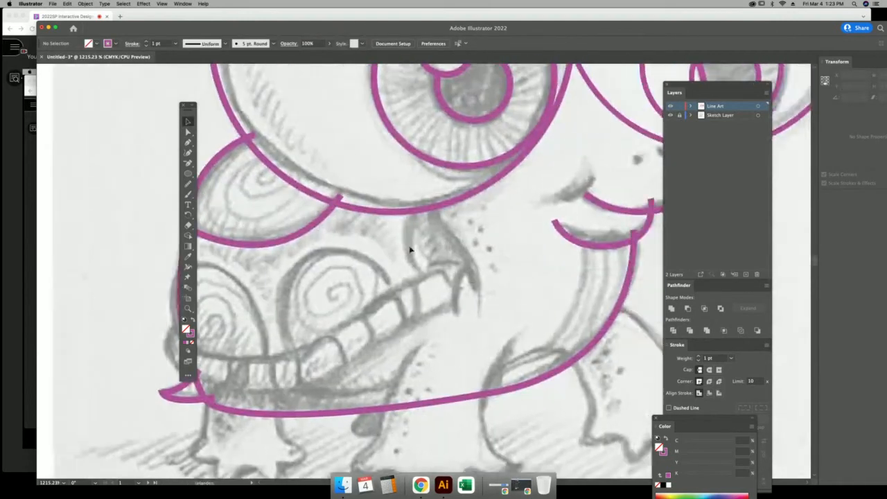
# Zoom out and centre the whole traced turtle, then pick the Pencil tool from the Paintbrush flyout.
pyautogui.press('super+minus')
pyautogui.press('super+minus')
pyautogui.press('super+minus')
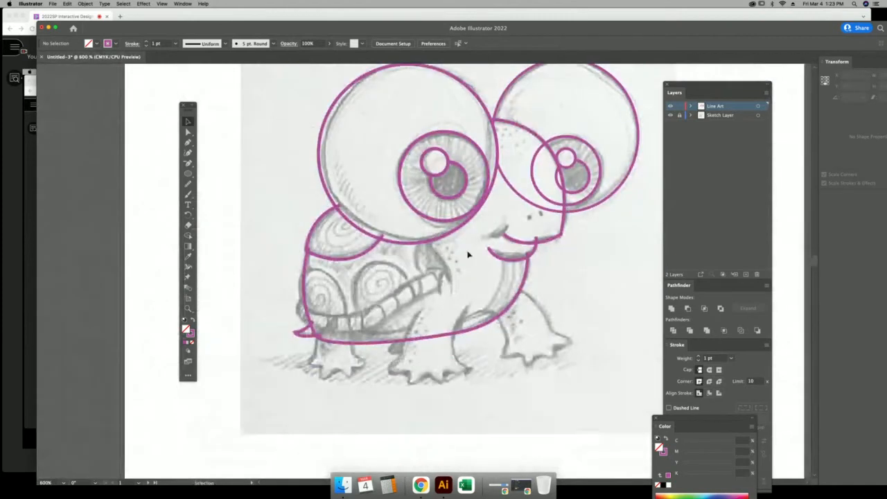
pyautogui.moveTo(468, 255)
pyautogui.mouseDown()
pyautogui.moveTo(368, 294)
pyautogui.moveTo(442, 286)
pyautogui.mouseUp()
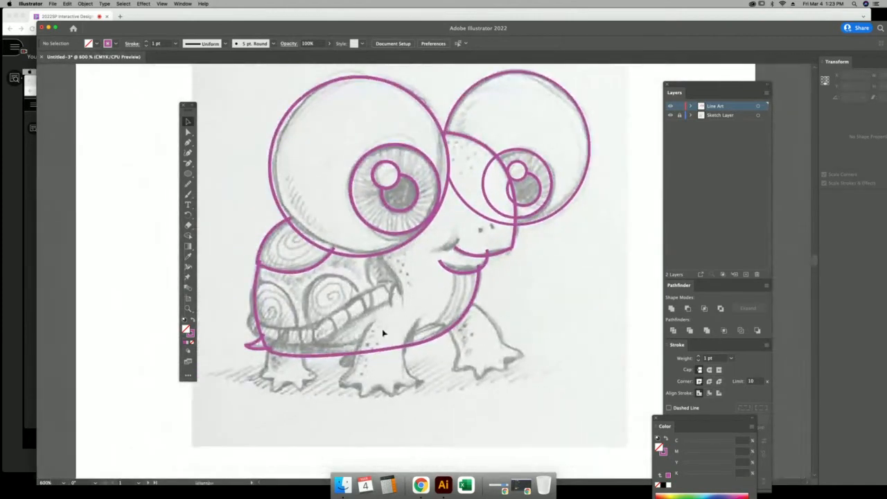
pyautogui.moveTo(385, 319); pyautogui.dragTo(388, 253)
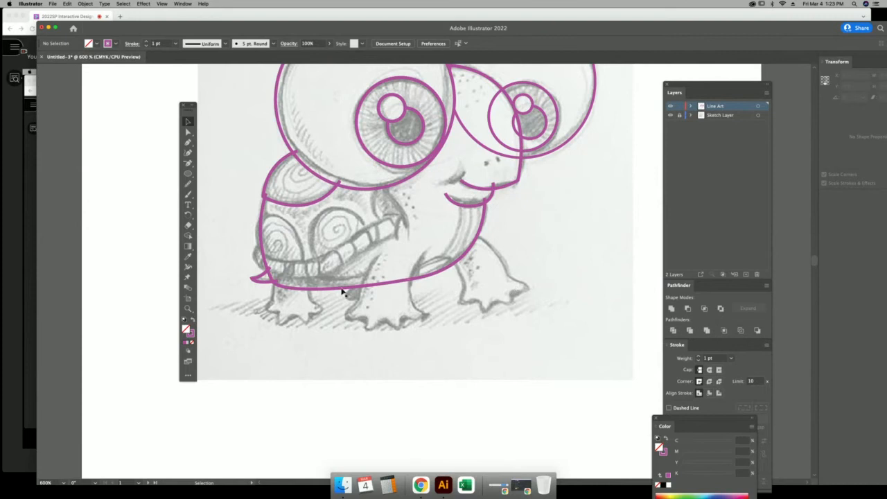
pyautogui.click(192, 200)
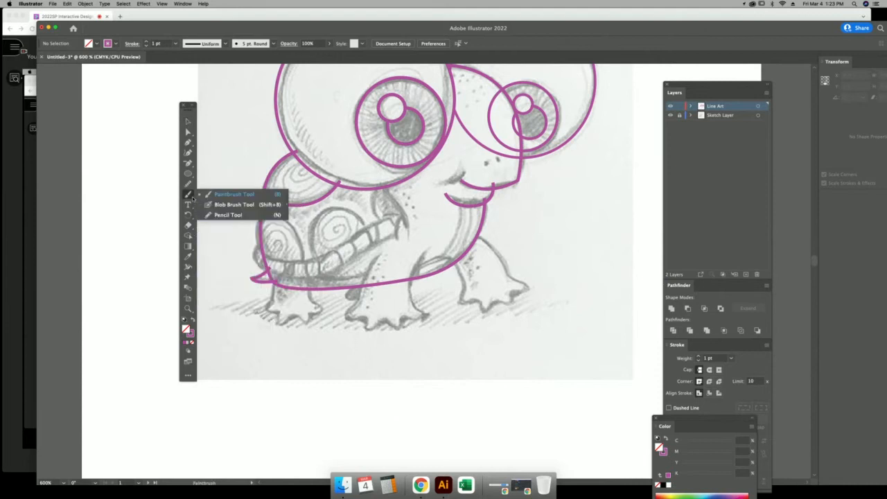
pyautogui.click(228, 214)
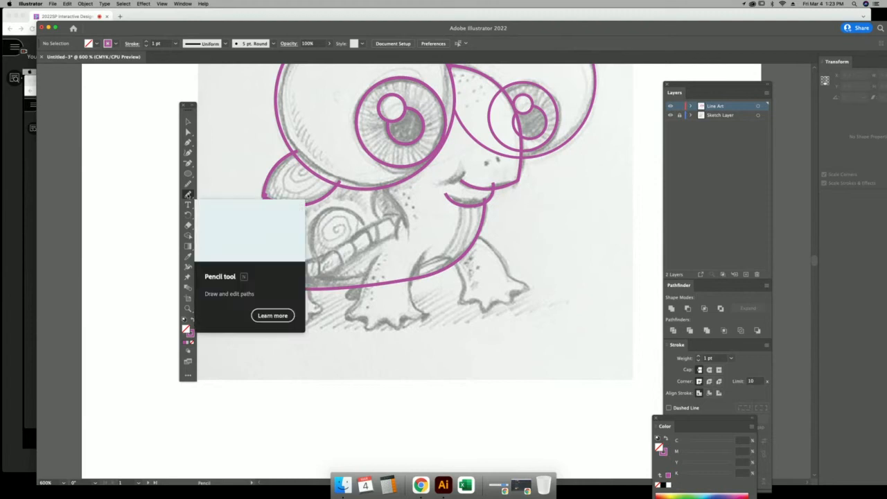
# Set Pencil fidelity fully to Accurate and draw a test stroke.
pyautogui.doubleClick(187, 195)
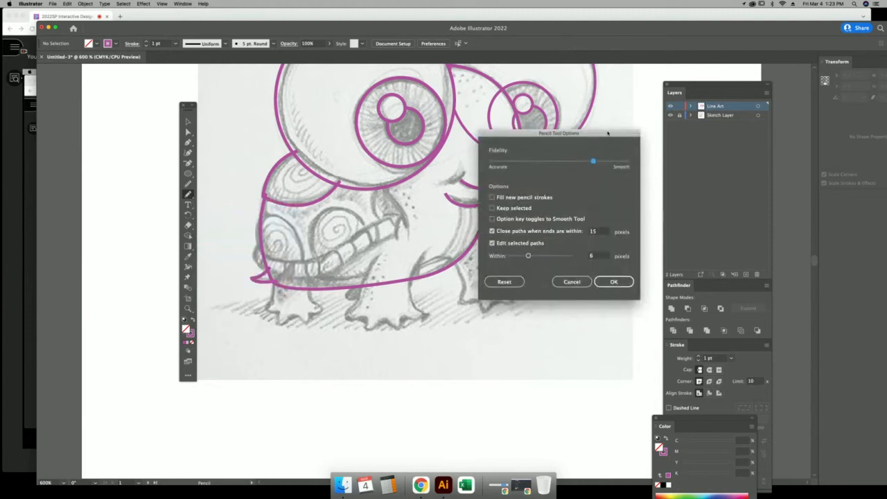
pyautogui.moveTo(608, 132); pyautogui.dragTo(489, 186)
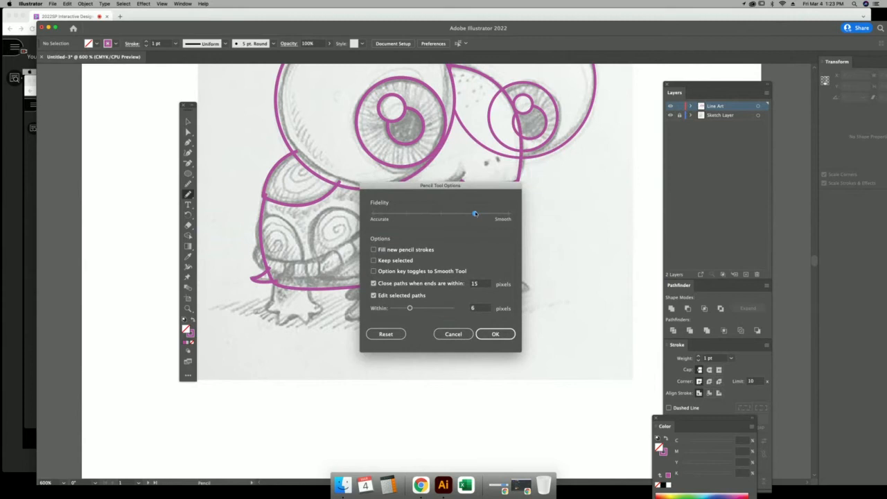
pyautogui.moveTo(459, 216); pyautogui.dragTo(442, 216)
pyautogui.moveTo(441, 216); pyautogui.dragTo(373, 216)
pyautogui.click(495, 335)
pyautogui.moveTo(602, 255)
pyautogui.mouseDown()
pyautogui.moveTo(590, 258)
pyautogui.moveTo(569, 319)
pyautogui.mouseUp()
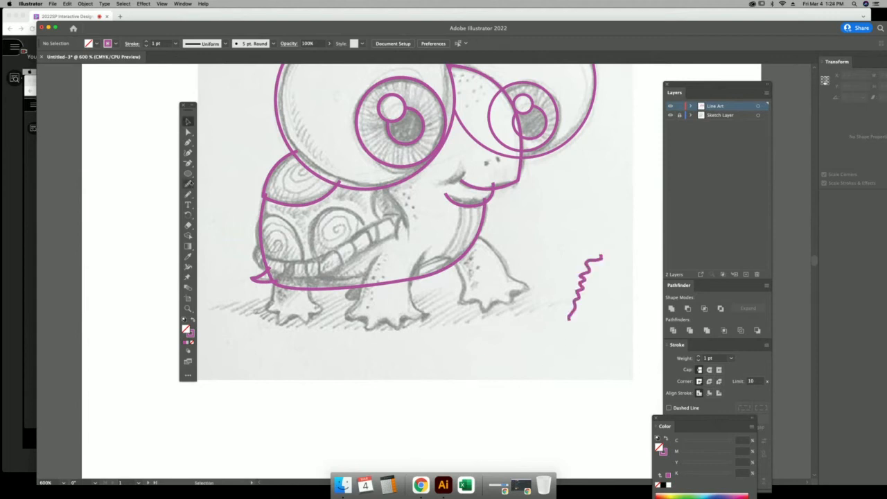
# Switch Pencil fidelity to Smooth and draw a second test stroke.
pyautogui.doubleClick(188, 195)
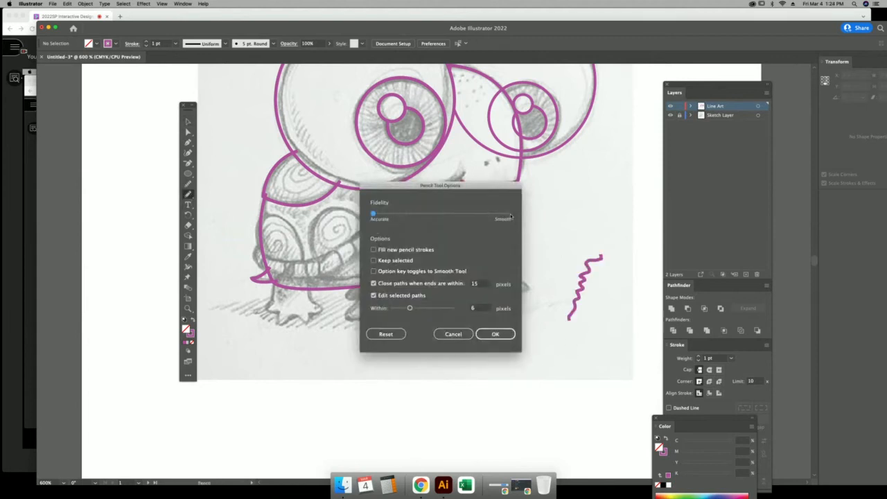
pyautogui.click(509, 215)
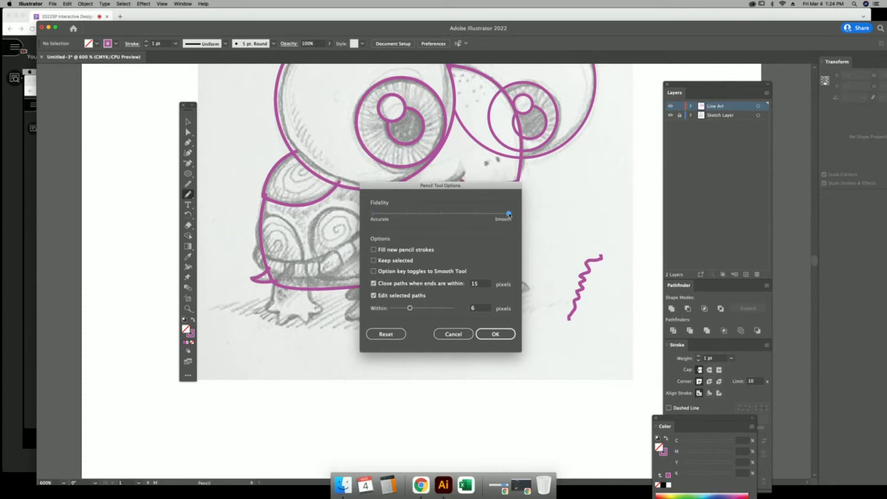
pyautogui.click(502, 338)
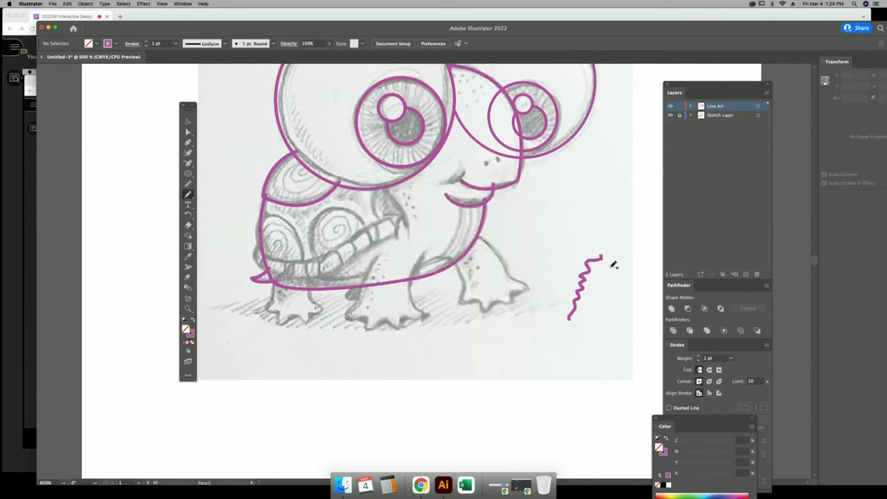
pyautogui.moveTo(613, 266); pyautogui.dragTo(590, 313)
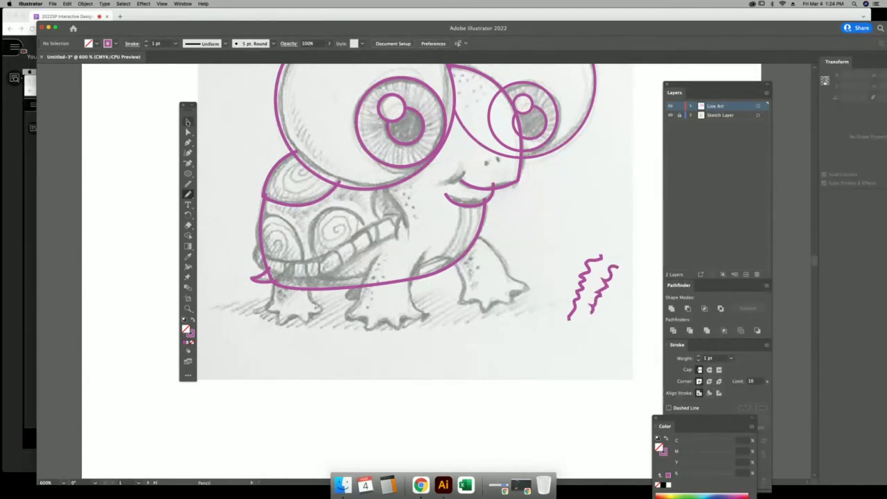
# Delete both test strokes and set Pencil fidelity midway between Accurate and Smooth.
pyautogui.click(188, 122)
pyautogui.moveTo(601, 250); pyautogui.dragTo(654, 282)
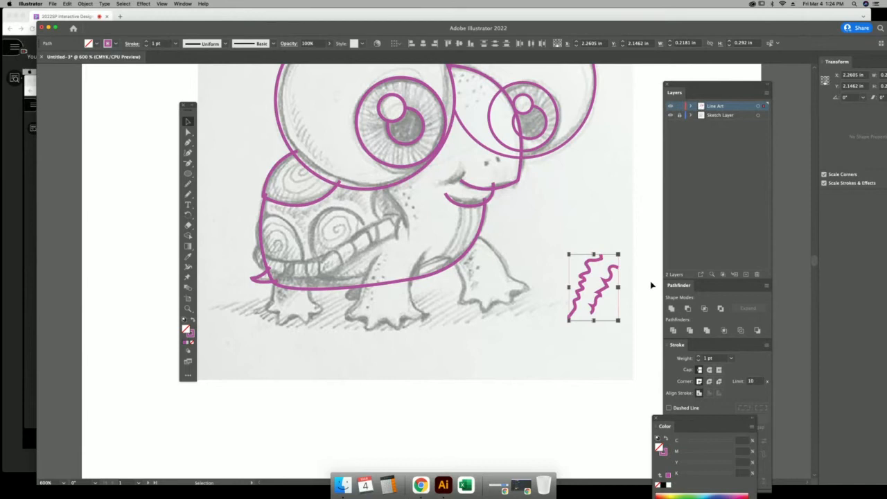
pyautogui.press('Delete')
pyautogui.doubleClick(190, 195)
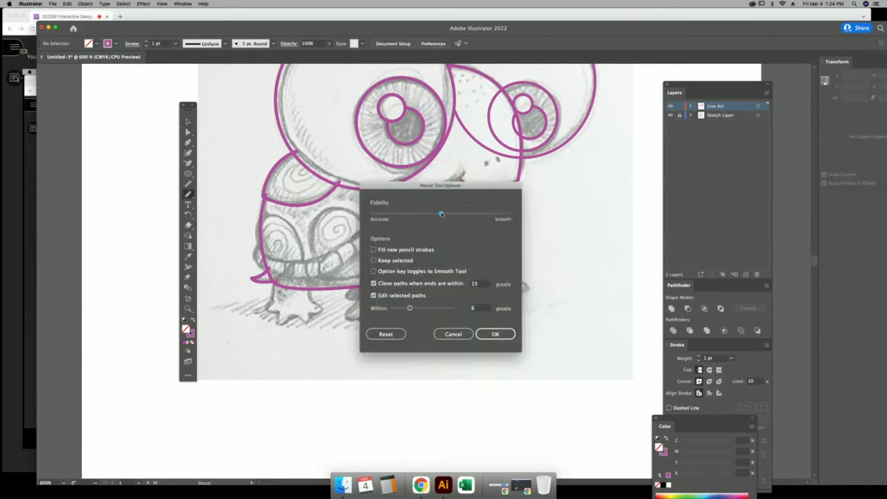
pyautogui.click(495, 334)
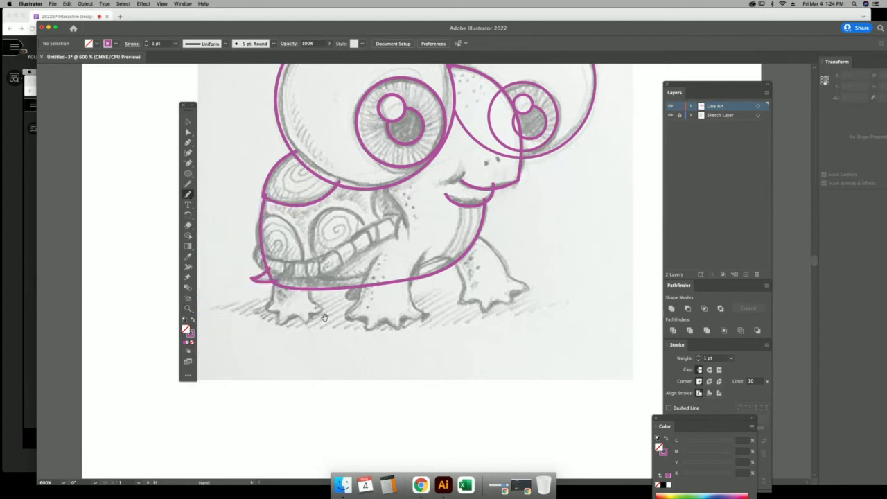
# Zoom in to 1200% on the feet and pencil-trace the left front foot and its toes.
pyautogui.press('super+equal')
pyautogui.press('super+equal')
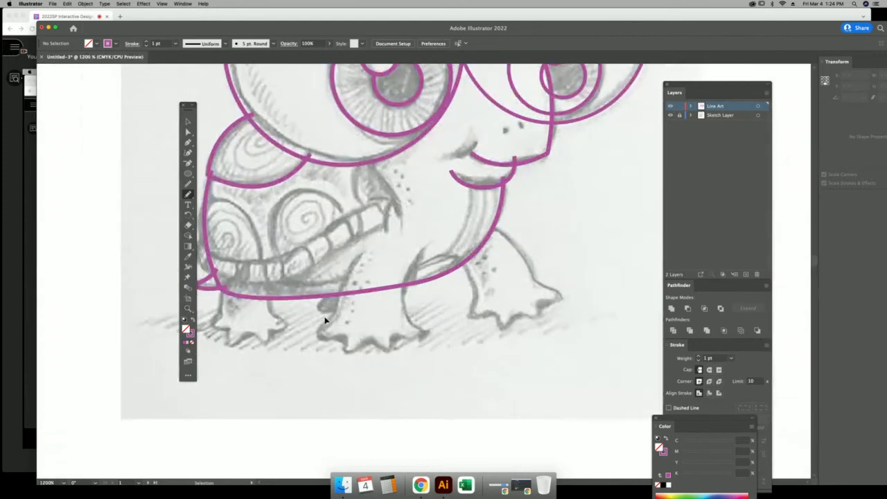
pyautogui.moveTo(326, 319); pyautogui.dragTo(501, 147)
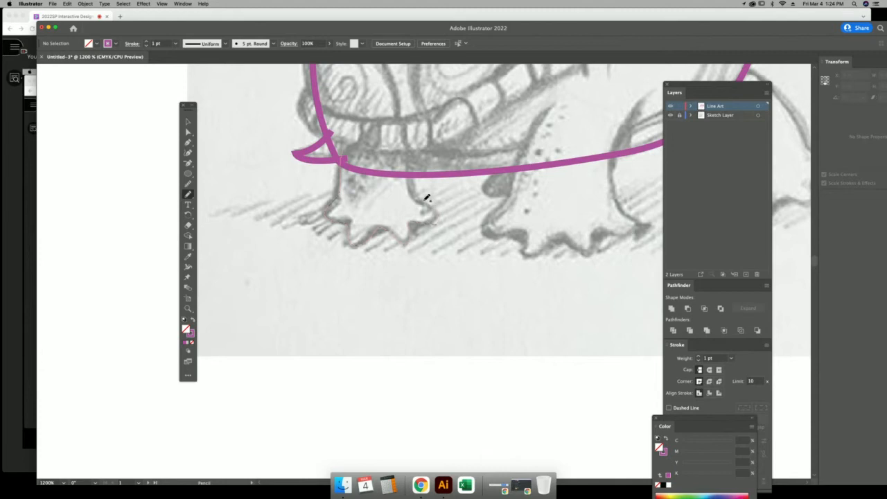
pyautogui.moveTo(416, 157); pyautogui.dragTo(416, 157)
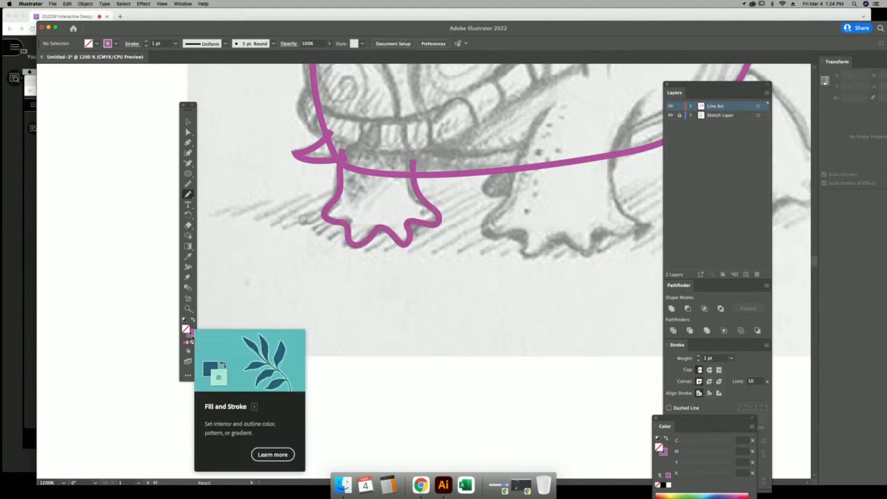
pyautogui.click(193, 320)
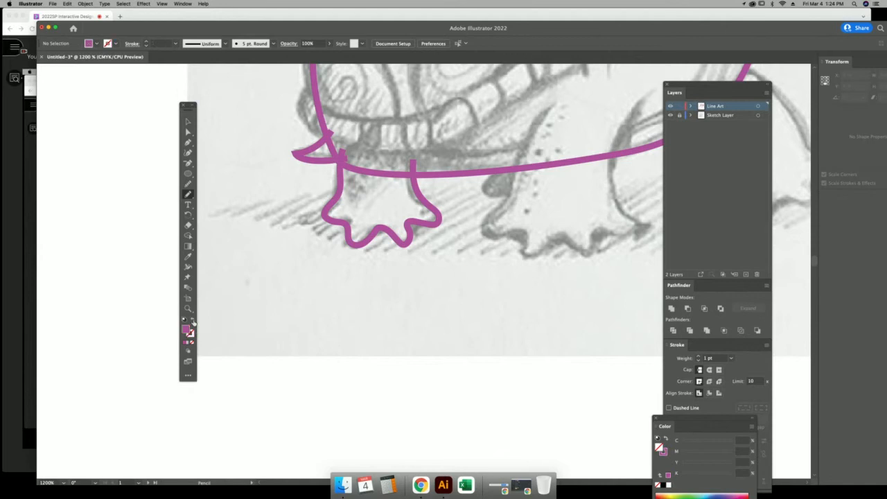
pyautogui.moveTo(504, 263); pyautogui.dragTo(349, 313)
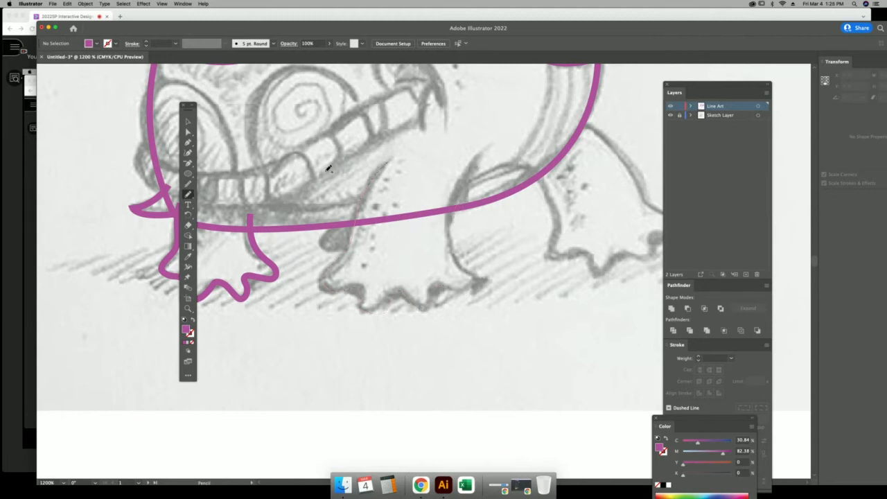
# Convert the second foot from a solid magenta fill into a magenta outline.
pyautogui.click(187, 122)
pyautogui.click(343, 296)
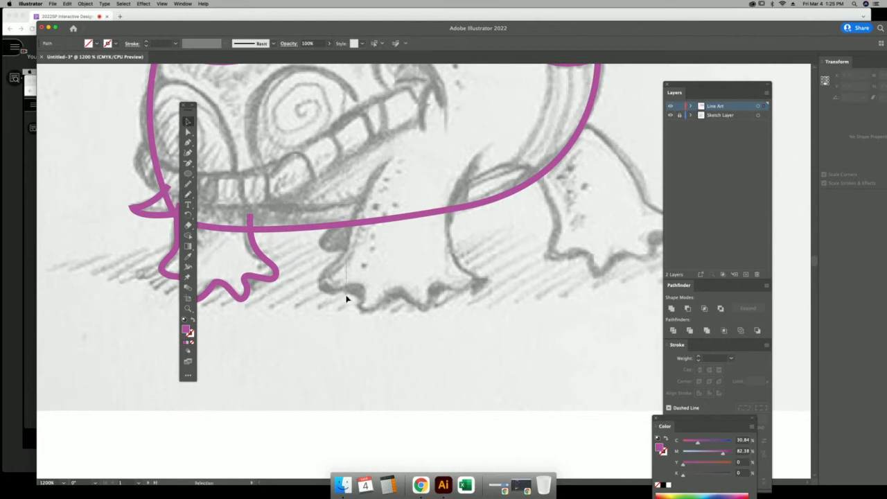
pyautogui.click(184, 342)
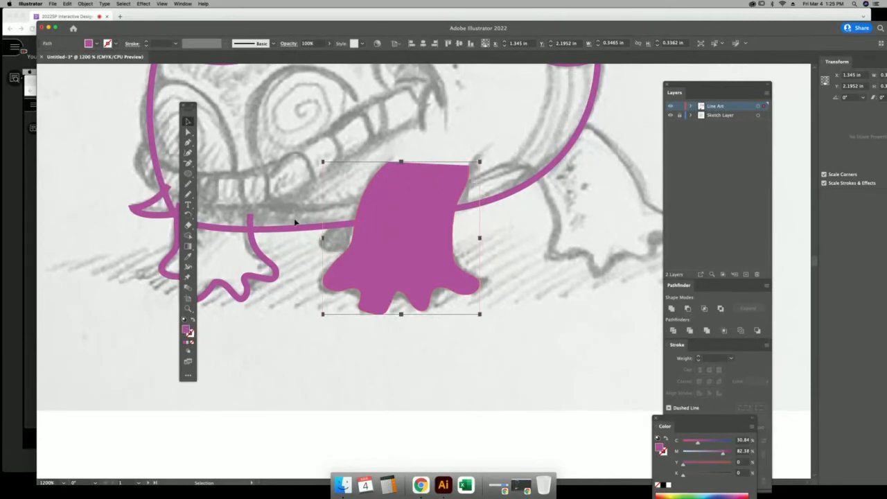
pyautogui.click(193, 320)
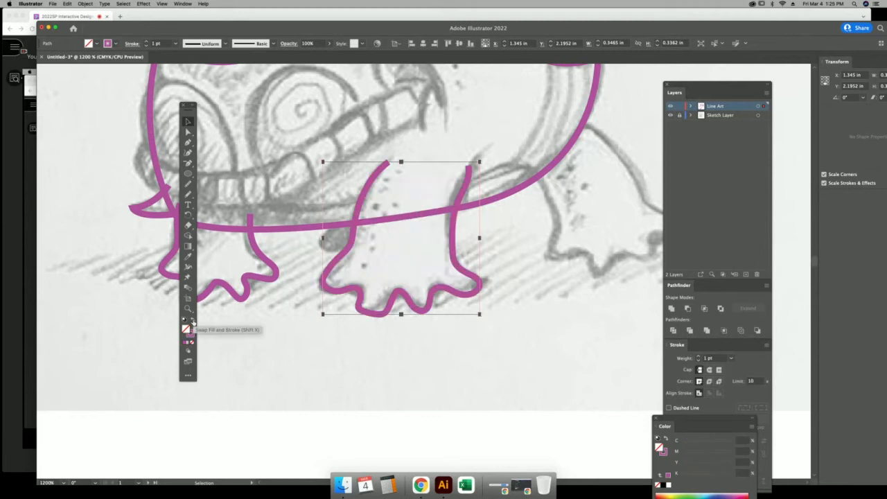
pyautogui.click(515, 279)
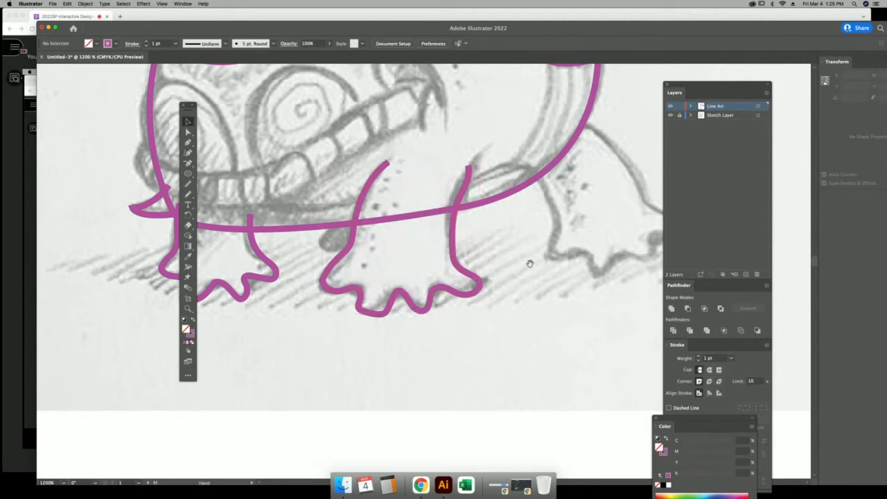
pyautogui.moveTo(529, 262); pyautogui.dragTo(344, 300)
# Pencil-trace the rightmost back foot and toes, undoing a misplaced stroke, then zoom out to 800%.
pyautogui.click(187, 195)
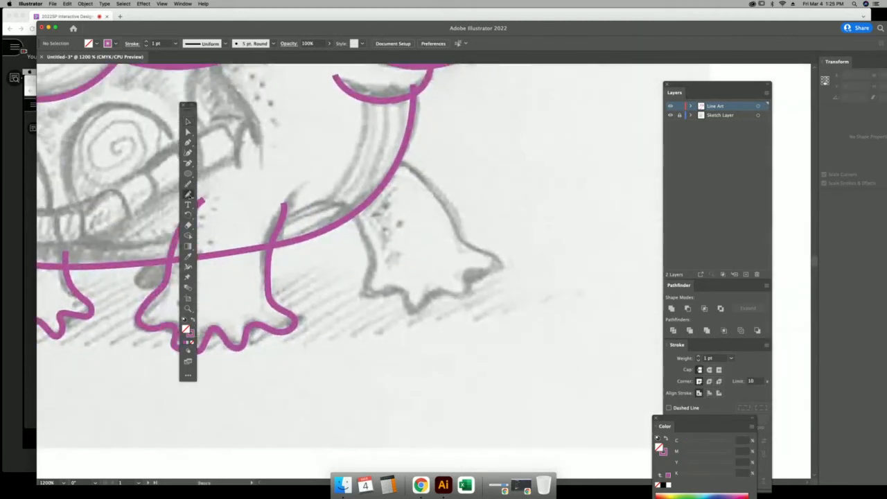
pyautogui.moveTo(349, 211)
pyautogui.mouseDown()
pyautogui.moveTo(376, 237)
pyautogui.moveTo(364, 294)
pyautogui.mouseUp()
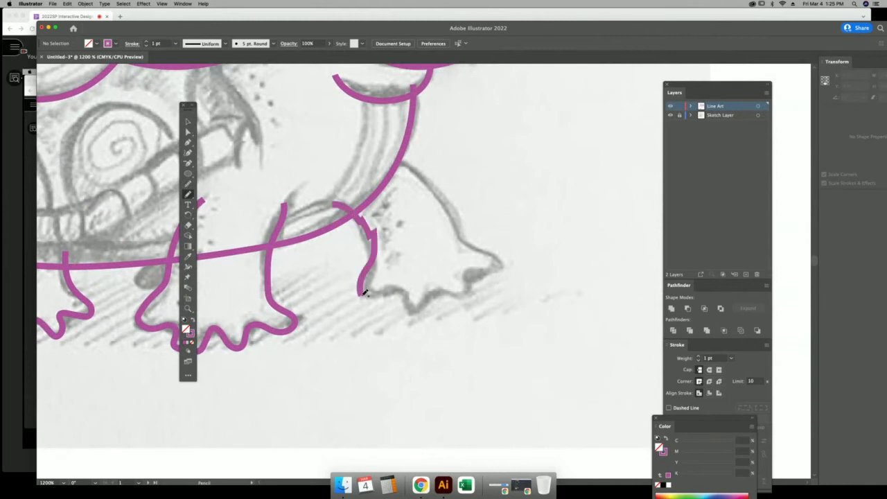
pyautogui.press('super+z')
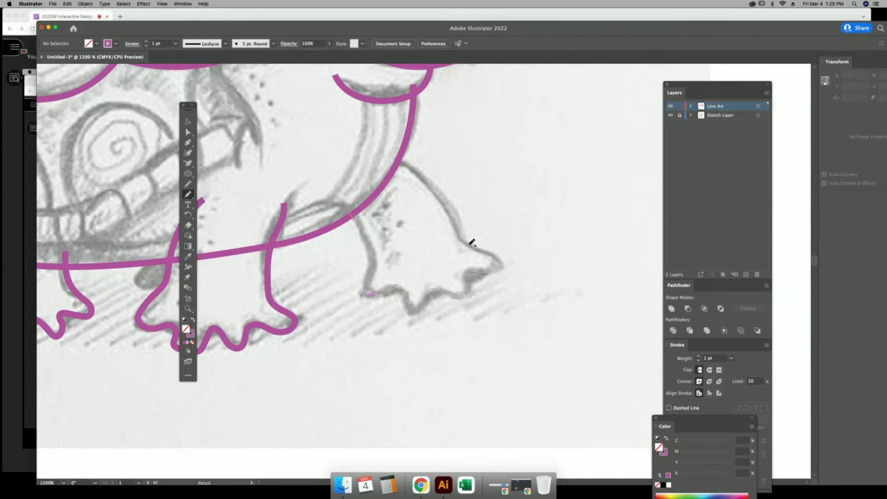
pyautogui.moveTo(425, 167); pyautogui.dragTo(391, 145)
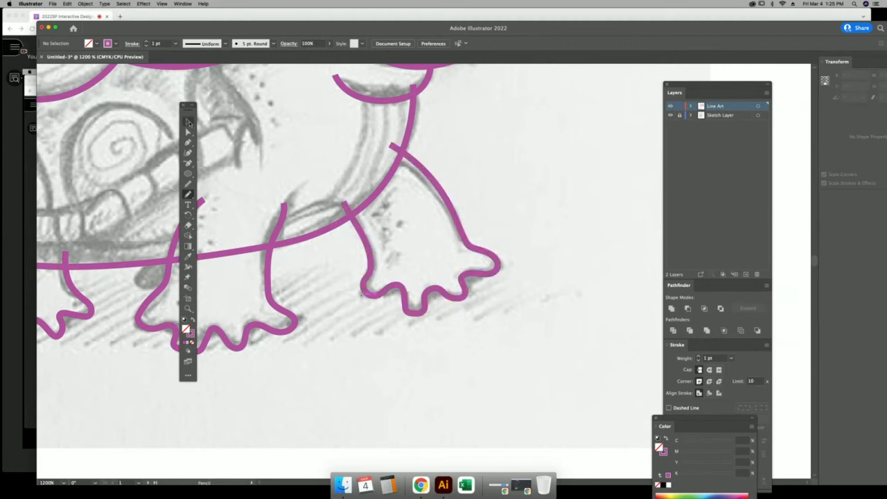
pyautogui.click(189, 121)
pyautogui.moveTo(315, 257); pyautogui.dragTo(350, 276)
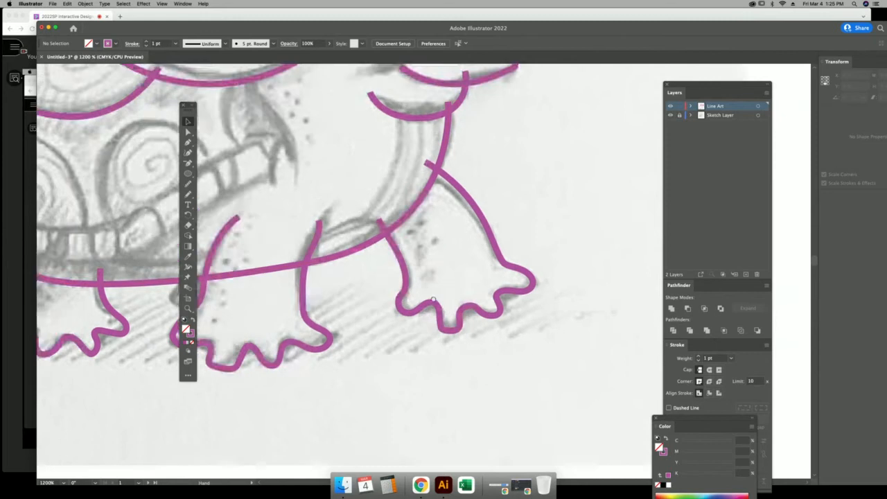
pyautogui.moveTo(269, 237); pyautogui.dragTo(426, 283)
pyautogui.press('super+minus')
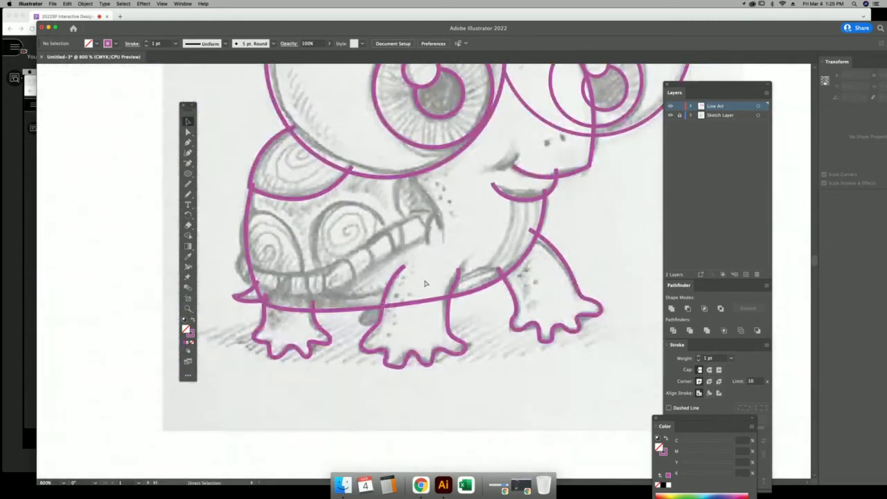
pyautogui.press('super+minus')
pyautogui.moveTo(430, 220); pyautogui.dragTo(385, 276)
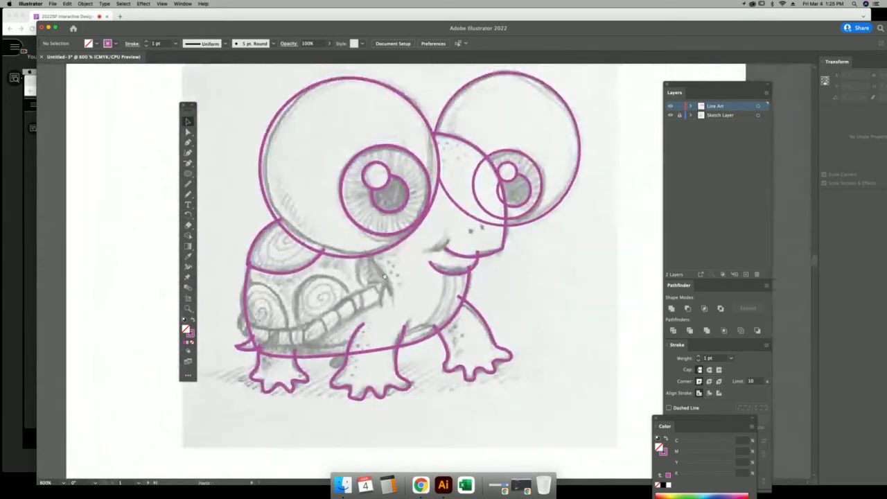
pyautogui.press('super+y')
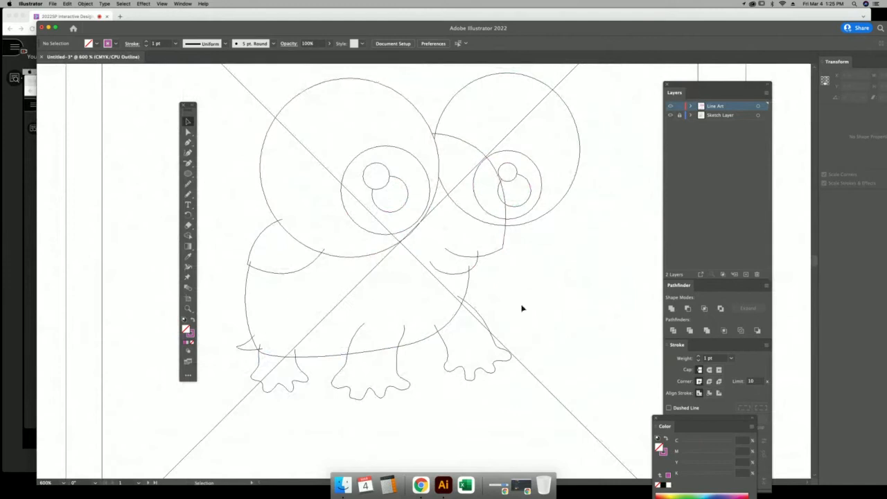
pyautogui.press('super+y')
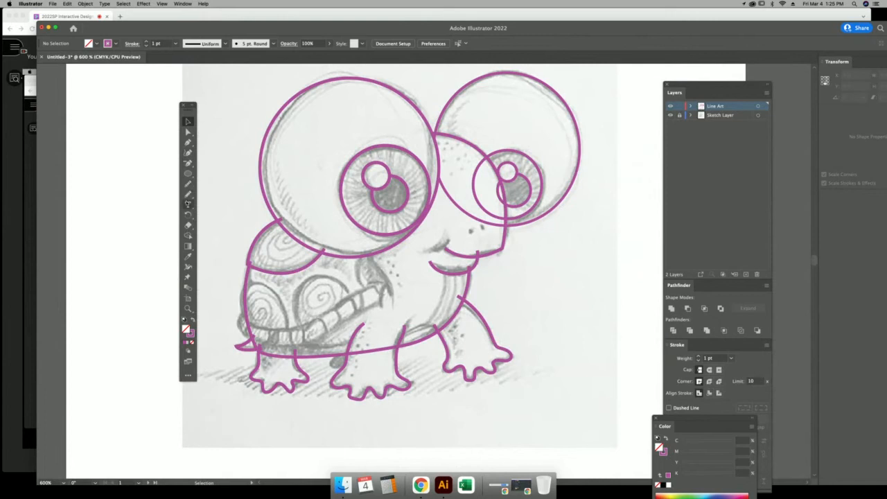
pyautogui.click(188, 194)
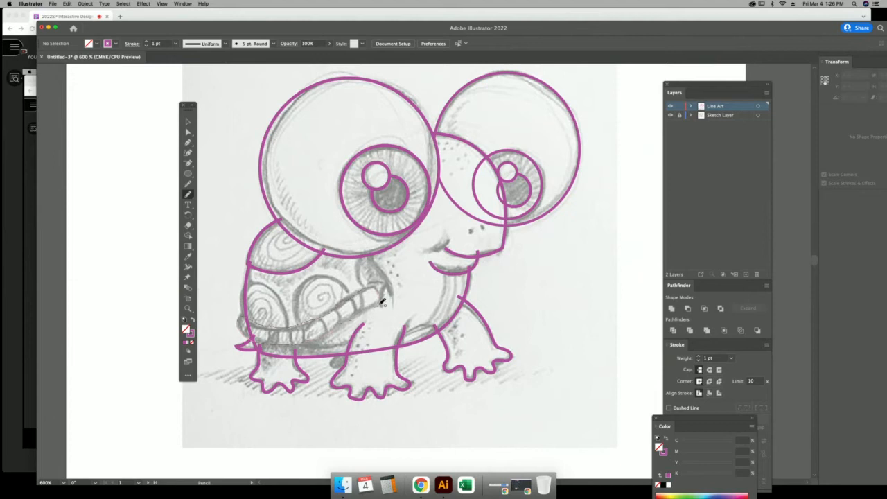
# Pencil-draw the neck lines down toward the front leg, then marquee-select all the line art.
pyautogui.moveTo(382, 302); pyautogui.dragTo(382, 303)
pyautogui.click(188, 122)
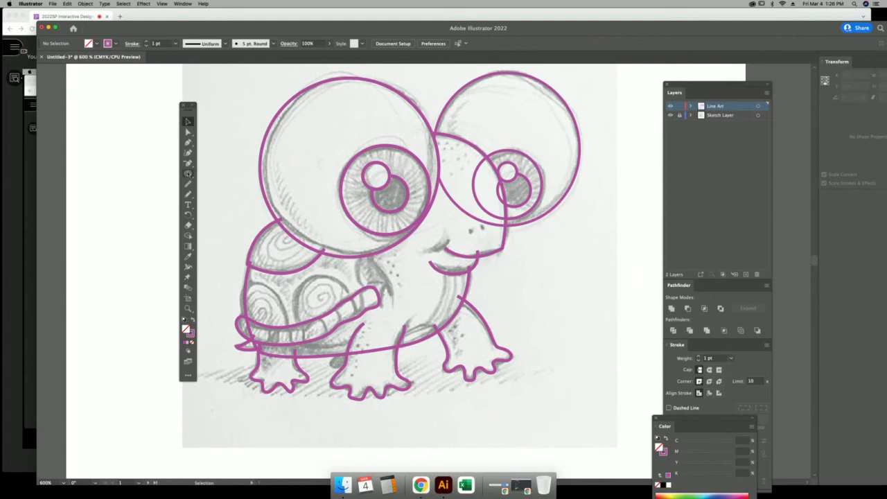
pyautogui.press('n')
pyautogui.moveTo(378, 265); pyautogui.dragTo(396, 305)
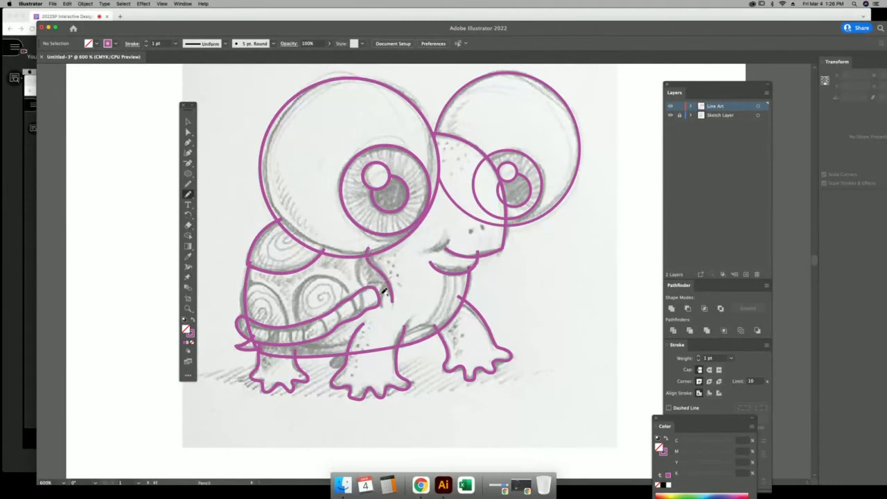
pyautogui.moveTo(383, 293); pyautogui.dragTo(387, 317)
pyautogui.click(188, 122)
pyautogui.moveTo(584, 276); pyautogui.dragTo(609, 430)
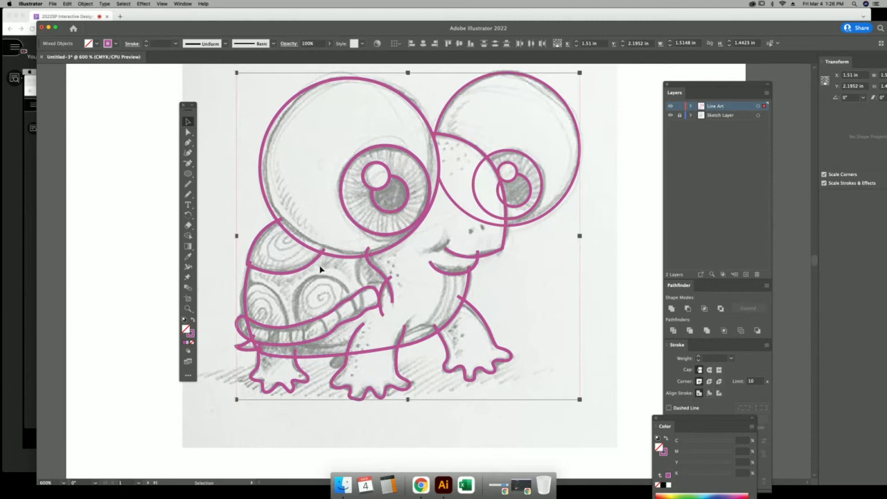
# With all turtle line art still selected, activate the Shape Builder tool.
pyautogui.hotkey('shift', 'Left')
pyautogui.hotkey('shift', 'Right')
pyautogui.hotkey('shift', 'Left')
pyautogui.hotkey('shift', 'Right')
pyautogui.click(188, 309)
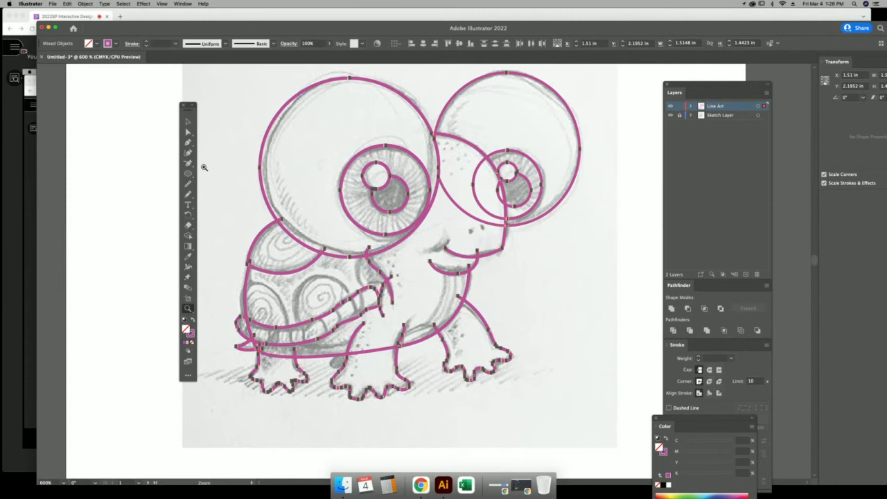
pyautogui.click(188, 235)
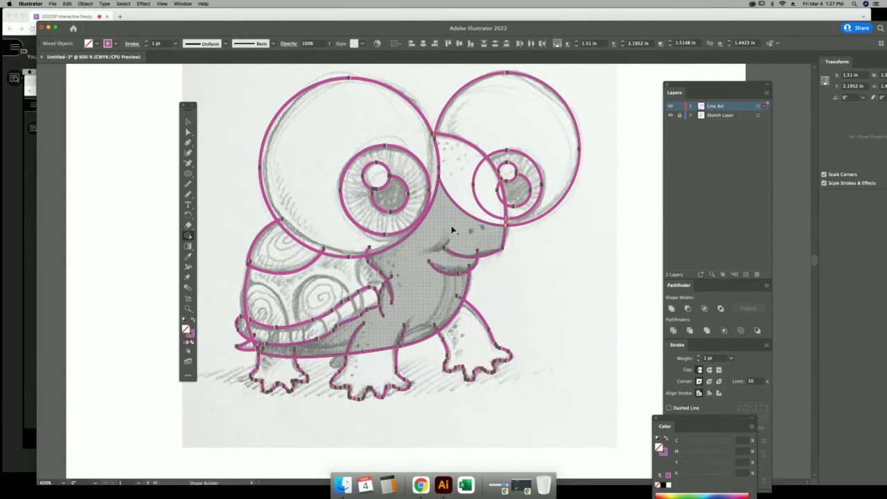
# Merge the face with the area between the eyes, the body into the shell, and the shell top.
pyautogui.moveTo(452, 229); pyautogui.dragTo(503, 200)
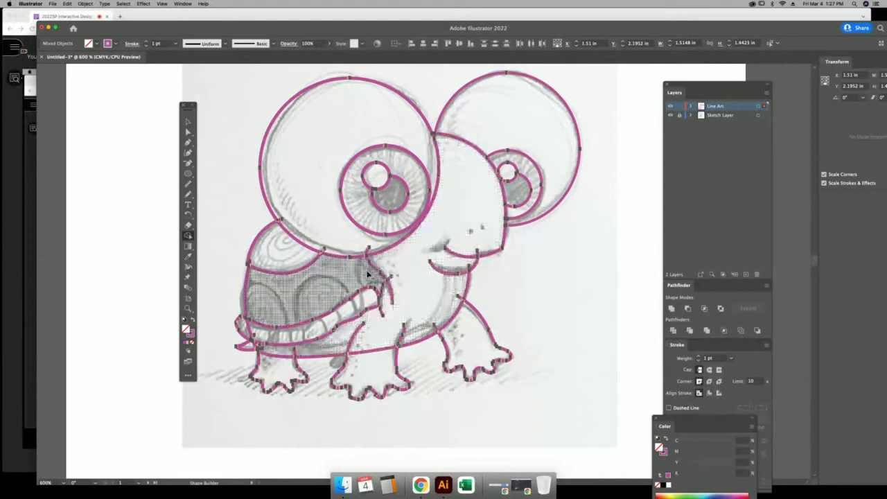
pyautogui.moveTo(387, 267); pyautogui.dragTo(367, 275)
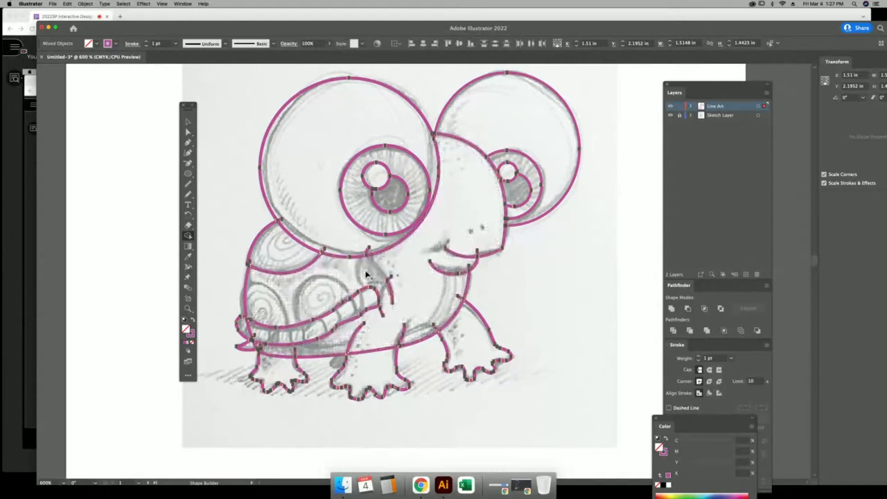
pyautogui.click(283, 252)
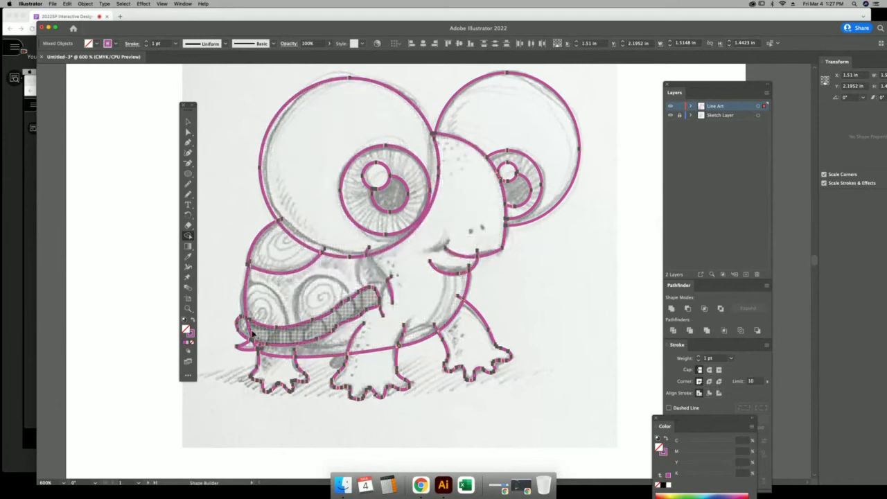
pyautogui.click(188, 309)
pyautogui.moveTo(230, 308); pyautogui.dragTo(391, 406)
pyautogui.click(189, 122)
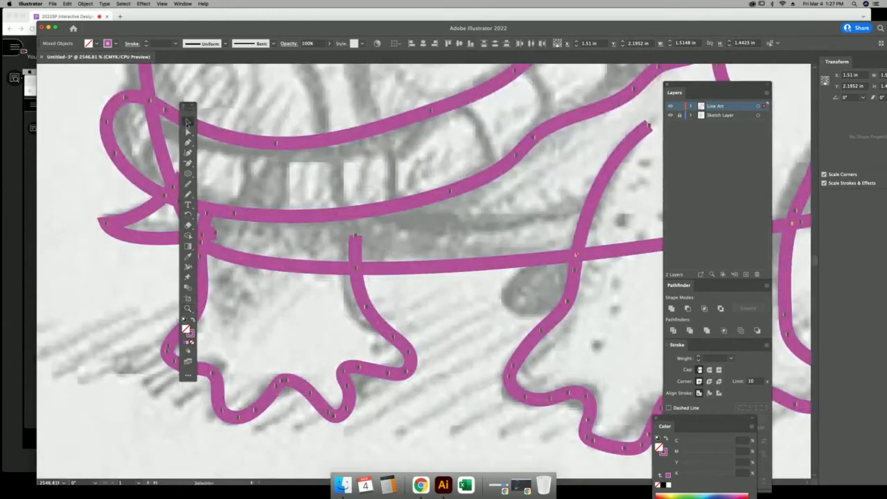
pyautogui.moveTo(438, 238); pyautogui.dragTo(650, 299)
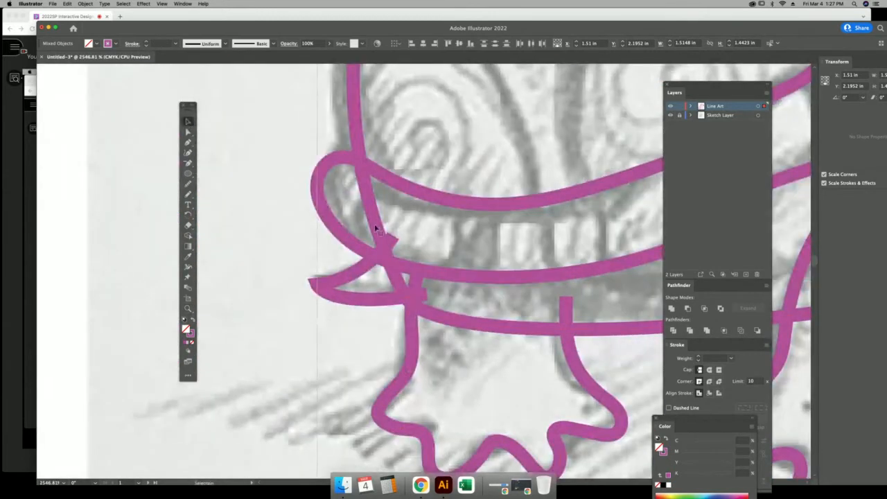
# Merge the shell band with its left loop, the notch, and the small end triangle.
pyautogui.click(188, 235)
pyautogui.press('super+a')
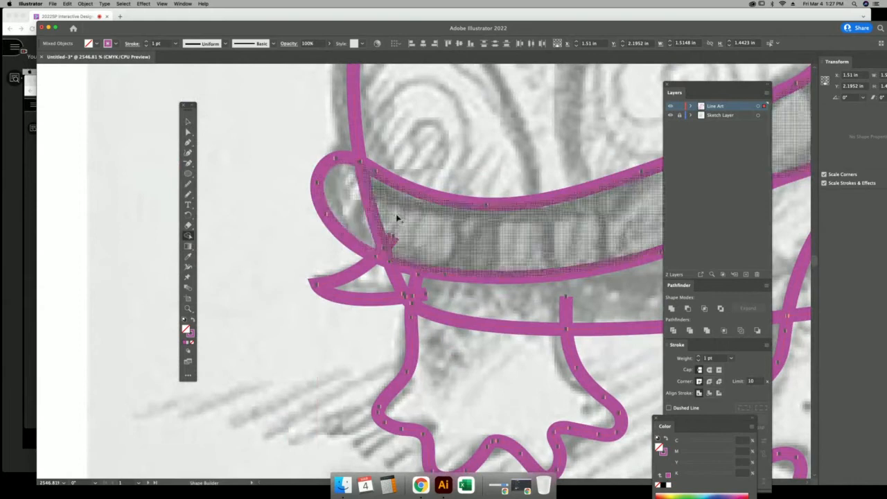
pyautogui.moveTo(398, 222); pyautogui.dragTo(357, 207)
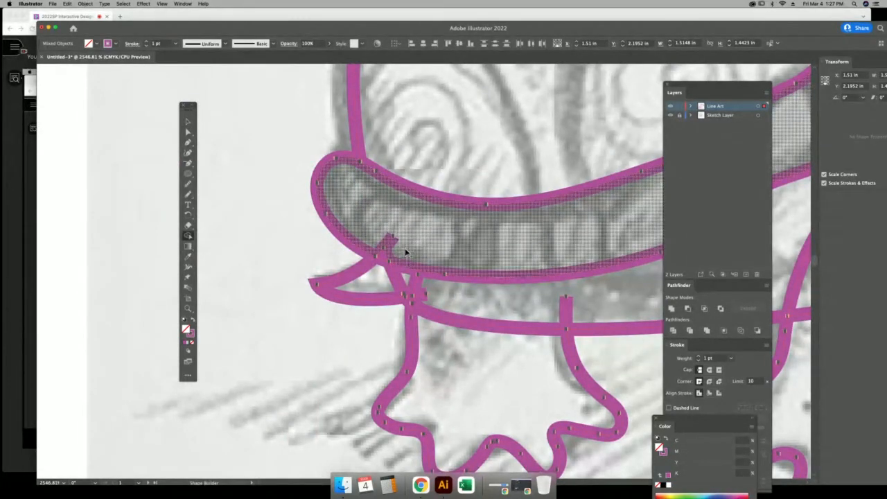
pyautogui.moveTo(383, 252); pyautogui.dragTo(504, 254)
pyautogui.press('space')
pyautogui.moveTo(524, 286); pyautogui.dragTo(438, 224)
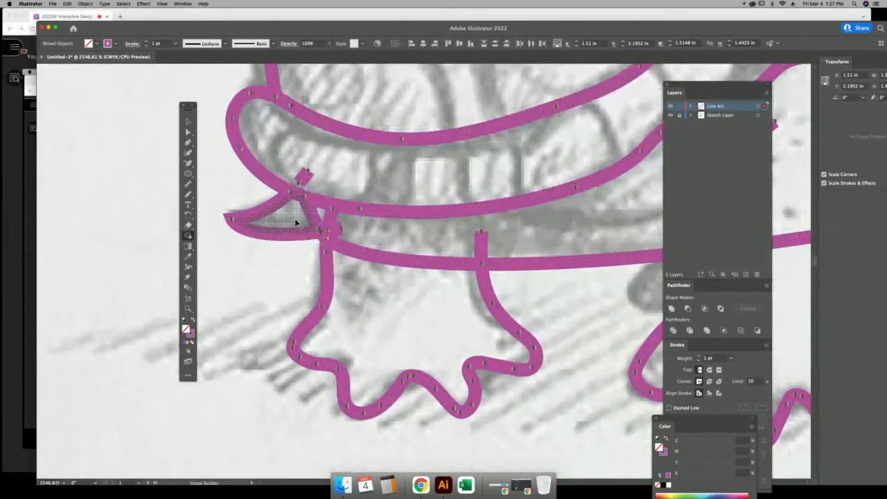
pyautogui.click(296, 223)
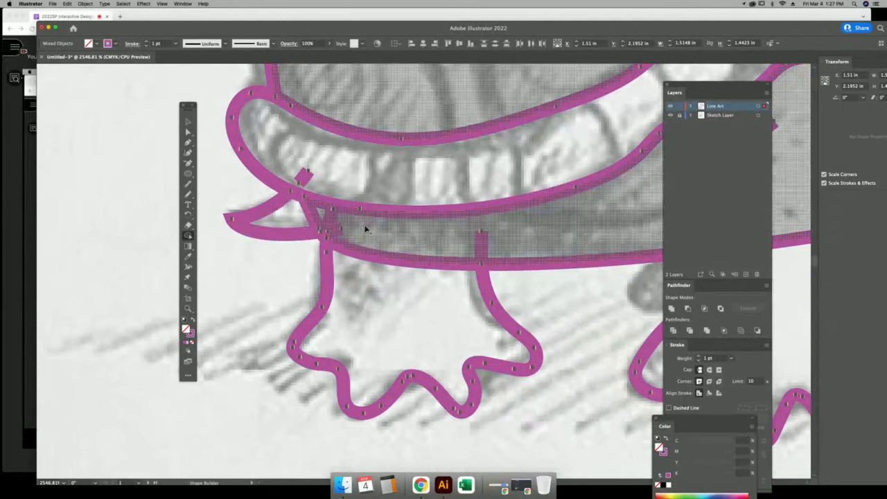
pyautogui.moveTo(433, 233); pyautogui.dragTo(388, 265)
# Merge the front, middle and back legs into the body shape.
pyautogui.press('super+minus')
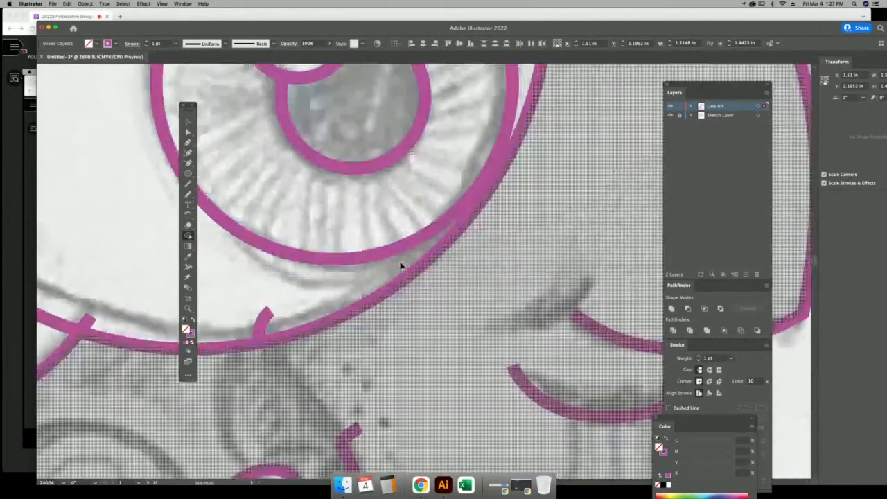
pyautogui.scroll(-5, 401, 266)
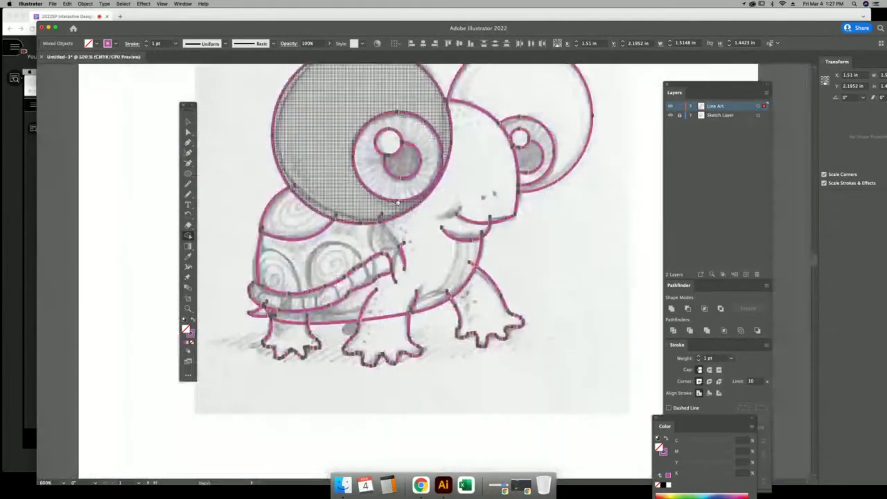
pyautogui.scroll(-1, 398, 202)
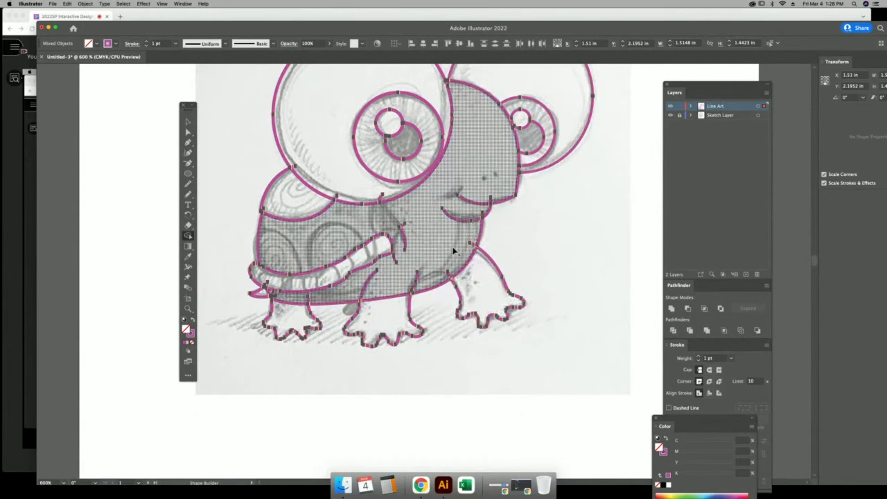
pyautogui.moveTo(454, 251); pyautogui.dragTo(476, 283)
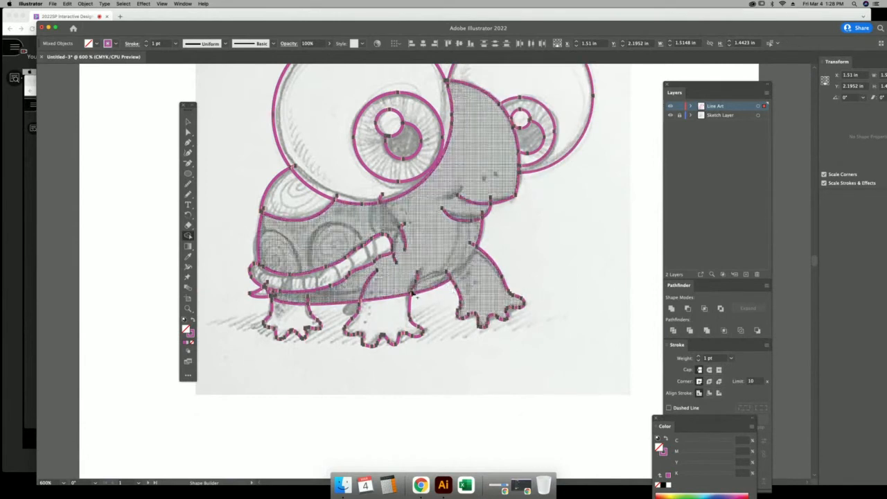
pyautogui.moveTo(391, 295); pyautogui.dragTo(387, 318)
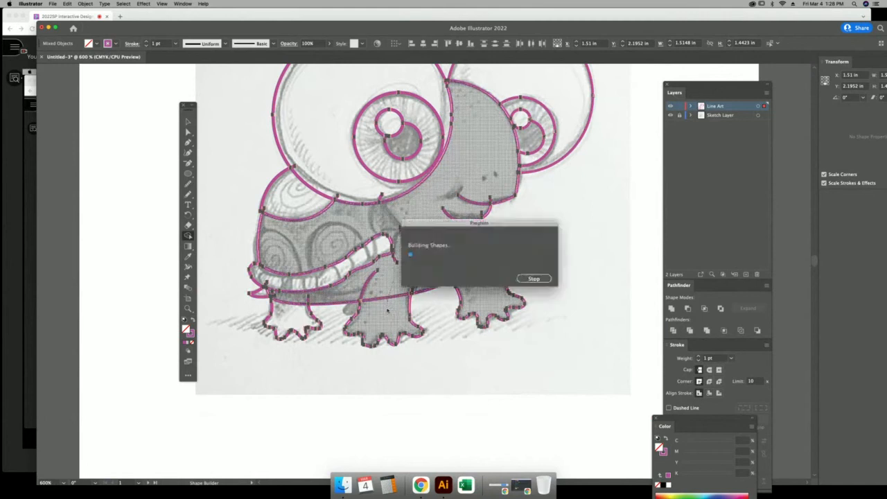
pyautogui.moveTo(294, 298); pyautogui.dragTo(297, 319)
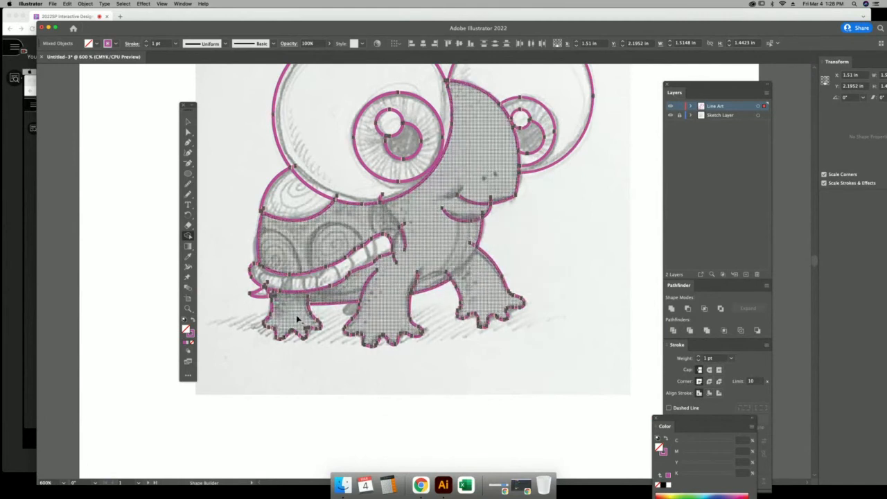
pyautogui.click(187, 122)
# Deselect the line art and hide the Sketch Layer, recentring the turtle.
pyautogui.click(240, 133)
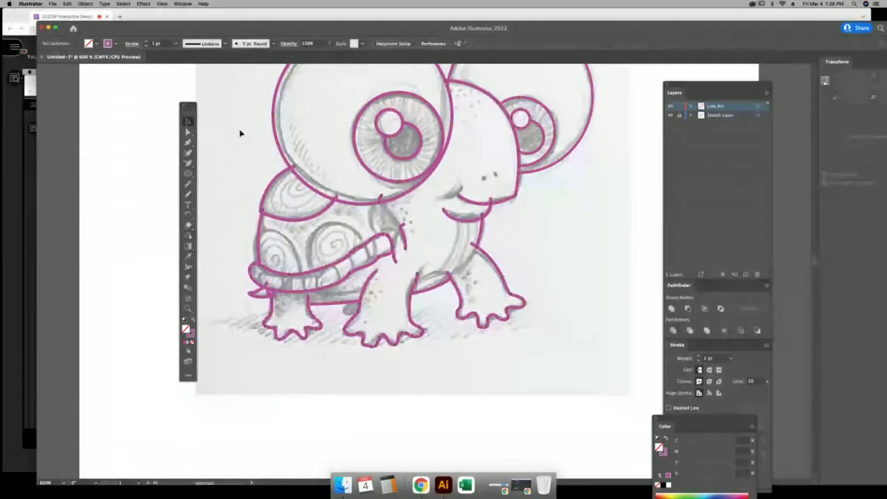
pyautogui.click(670, 116)
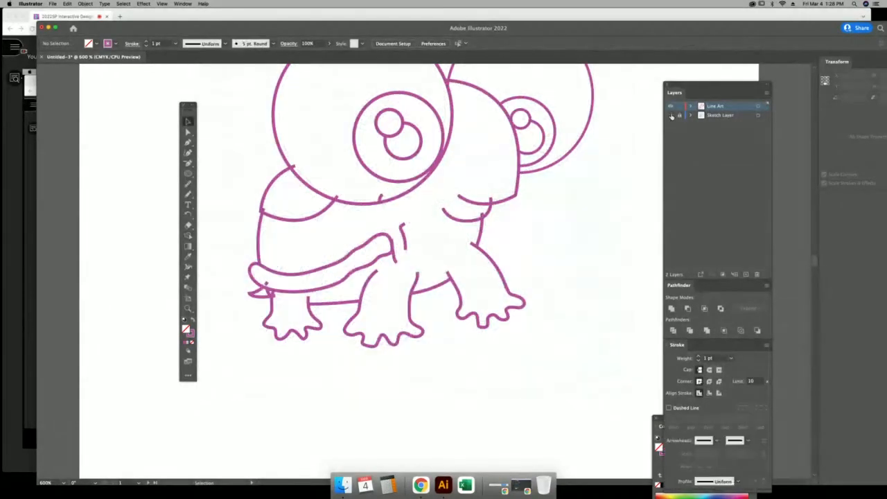
pyautogui.moveTo(517, 196)
pyautogui.mouseDown()
pyautogui.moveTo(507, 294)
pyautogui.moveTo(506, 282)
pyautogui.mouseUp()
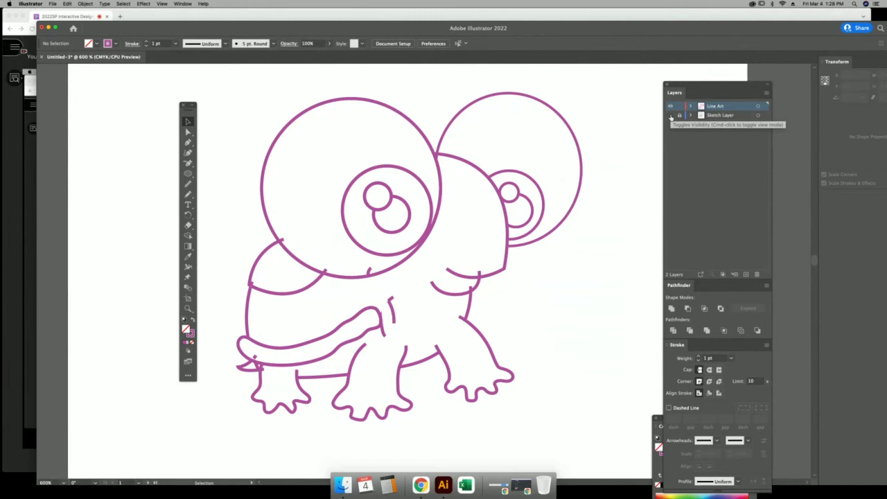
# Zoom in and delete the two leftover stubs below the large eye circle.
pyautogui.click(282, 242)
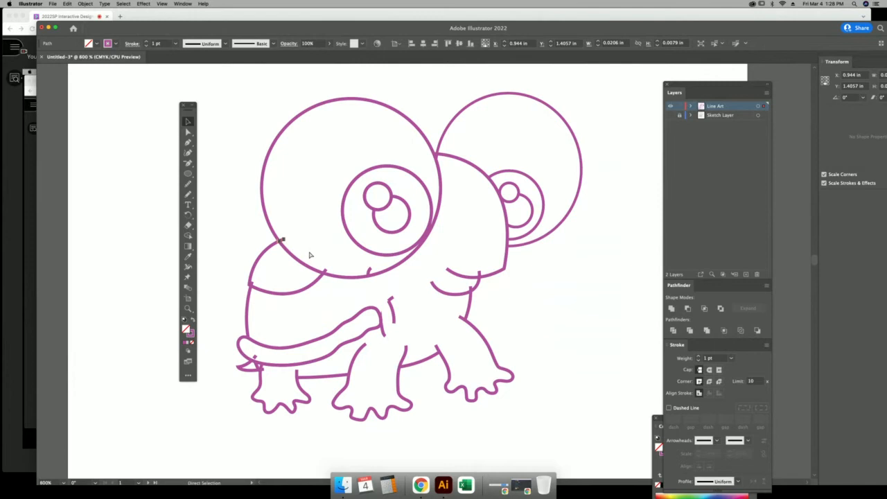
pyautogui.press('super+equal')
pyautogui.click(418, 313)
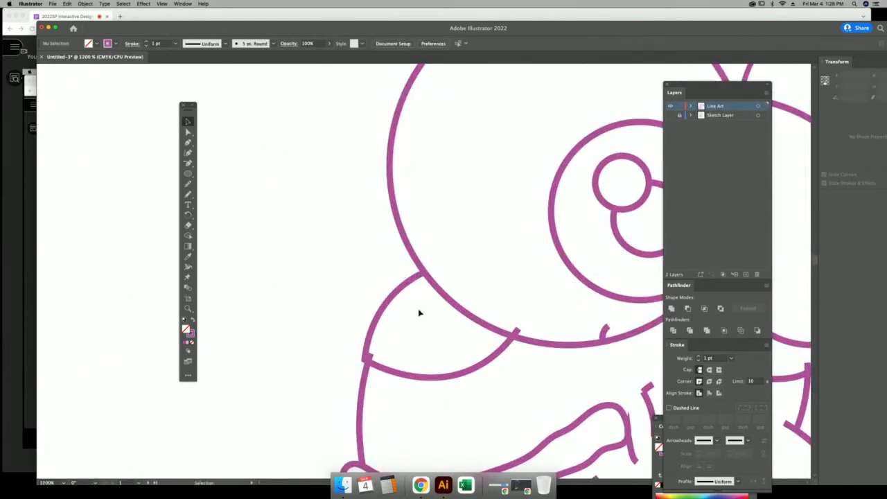
pyautogui.click(519, 332)
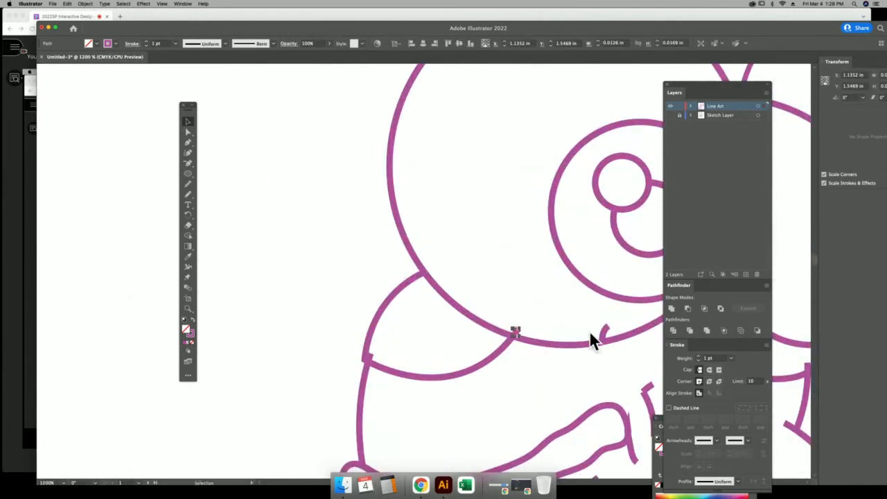
pyautogui.press('Delete')
pyautogui.click(606, 330)
pyautogui.press('Delete')
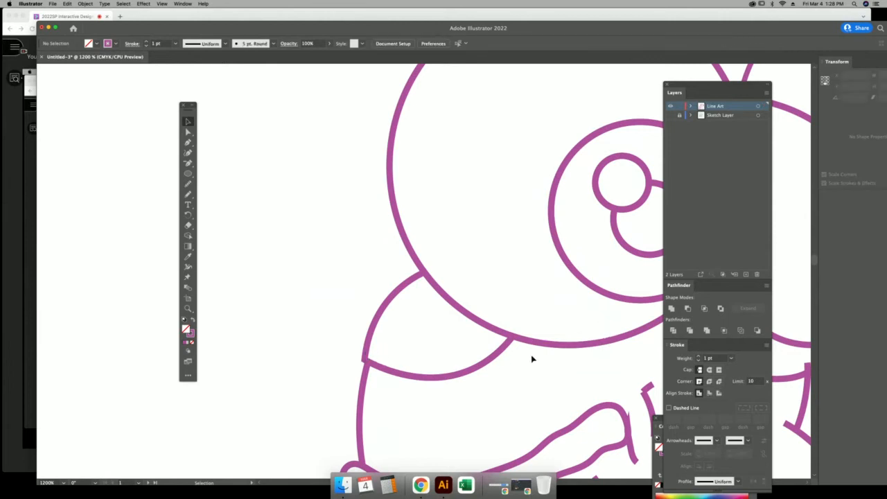
# Move the small stub stroke near the neck onto the tail's end.
pyautogui.moveTo(501, 294); pyautogui.dragTo(364, 259)
pyautogui.hscroll(5, 364, 260)
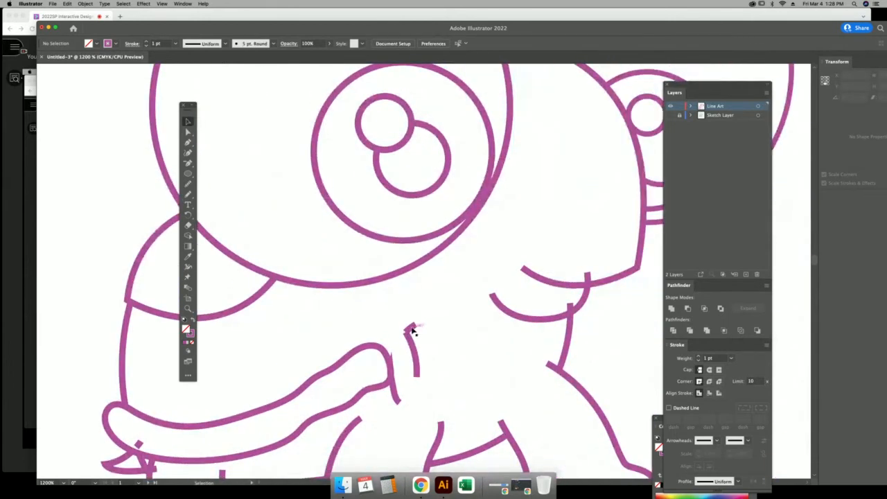
pyautogui.click(415, 352)
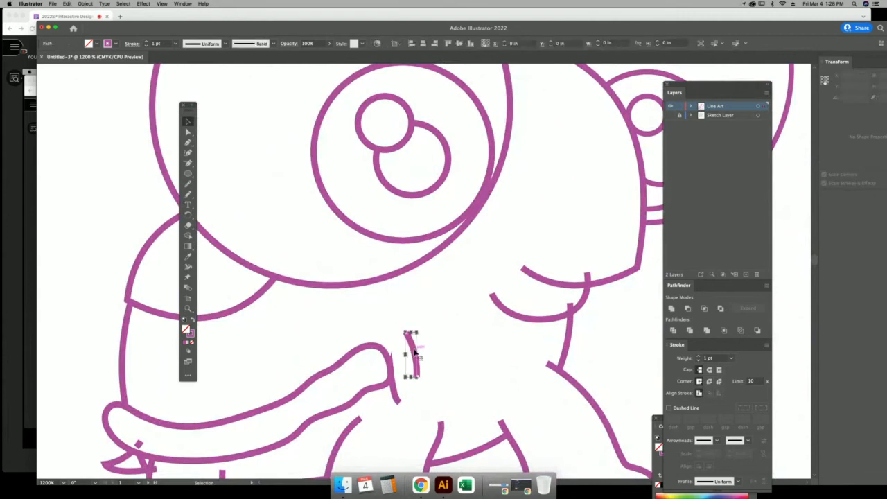
pyautogui.moveTo(414, 352); pyautogui.dragTo(398, 385)
pyautogui.click(427, 389)
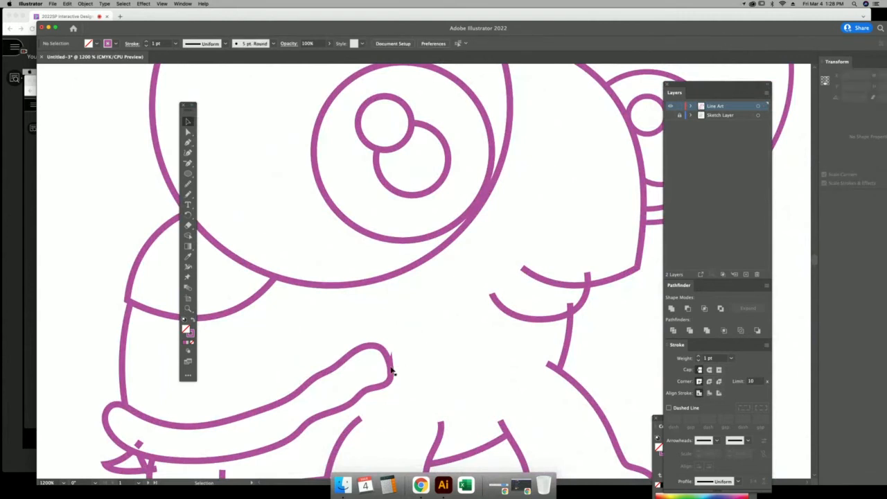
# Delete stray pieces at the tail tip, undoing the deletion that removed the large outline.
pyautogui.click(390, 369)
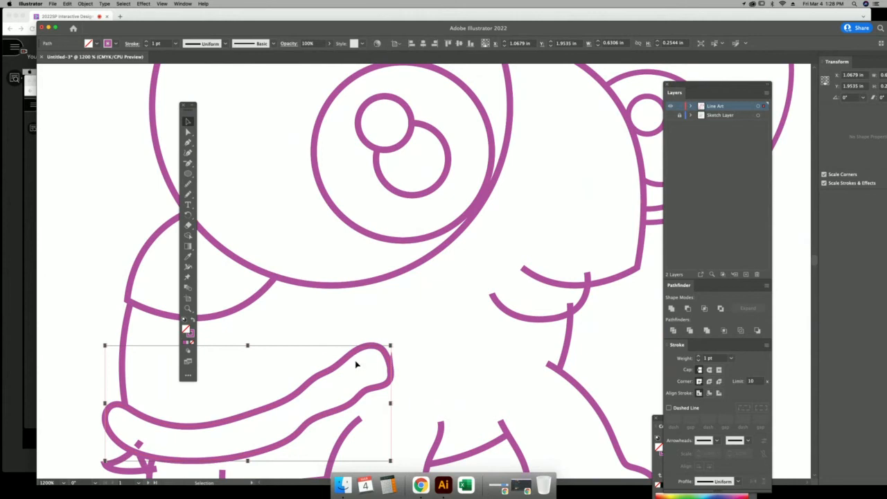
pyautogui.press('Delete')
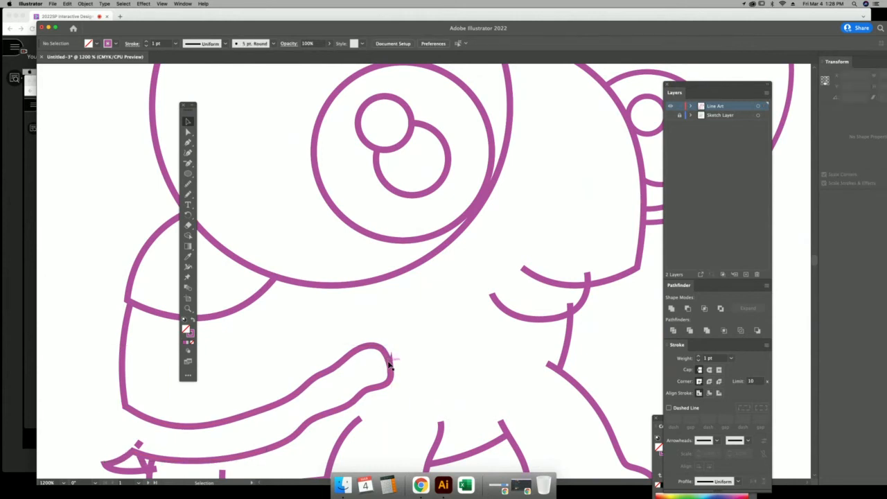
pyautogui.click(392, 364)
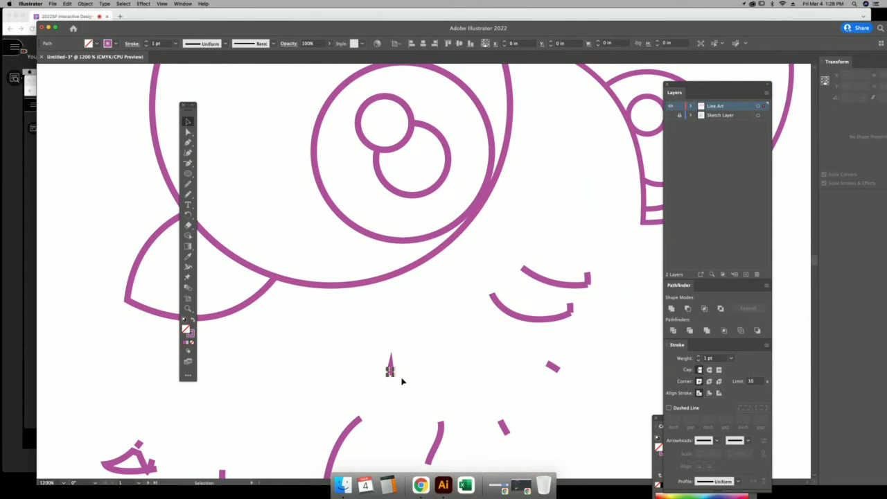
pyautogui.press('Delete')
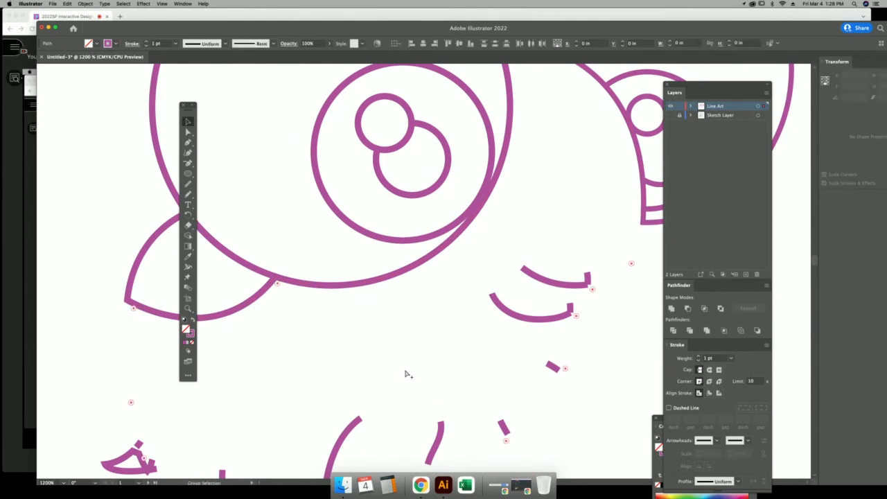
pyautogui.press('super+z')
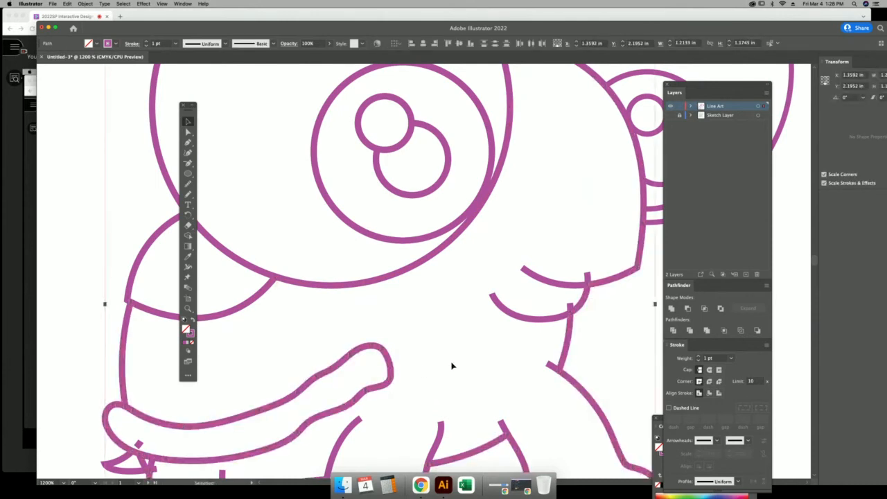
# Delete the tiny stray segment and the leftover stub near the neck.
pyautogui.click(571, 308)
pyautogui.press('Delete')
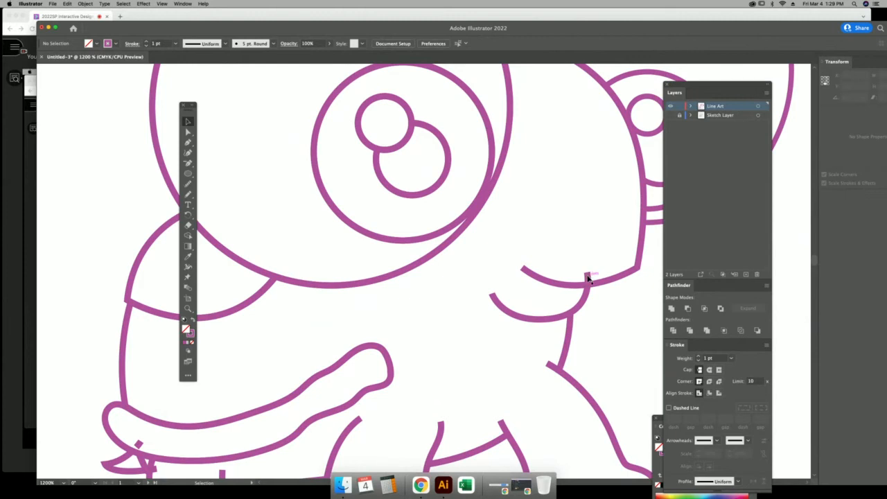
pyautogui.click(588, 277)
pyautogui.press('Delete')
# Delete the last stray mark near the tail tip.
pyautogui.moveTo(495, 358); pyautogui.dragTo(495, 201)
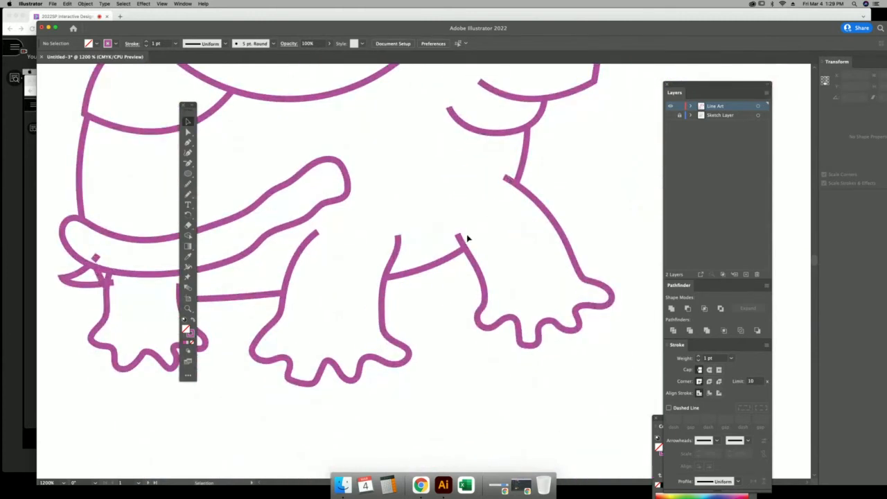
pyautogui.hscroll(-6, 309, 247)
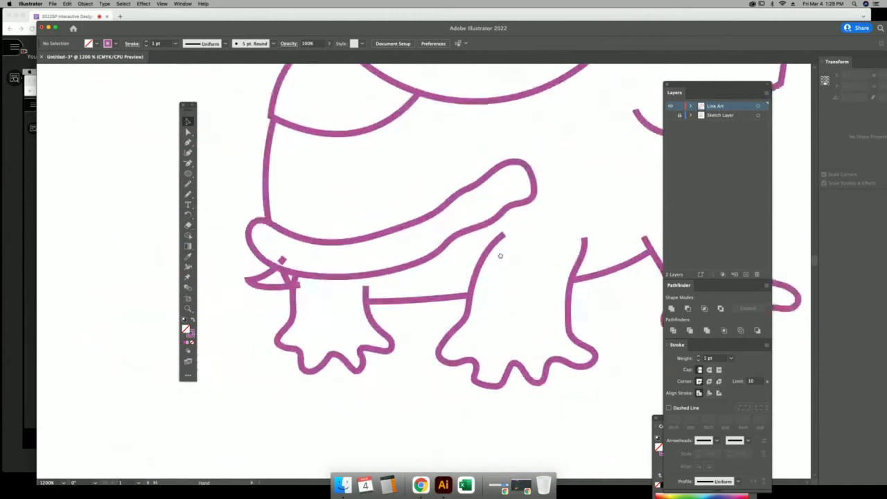
pyautogui.click(320, 242)
pyautogui.press('Delete')
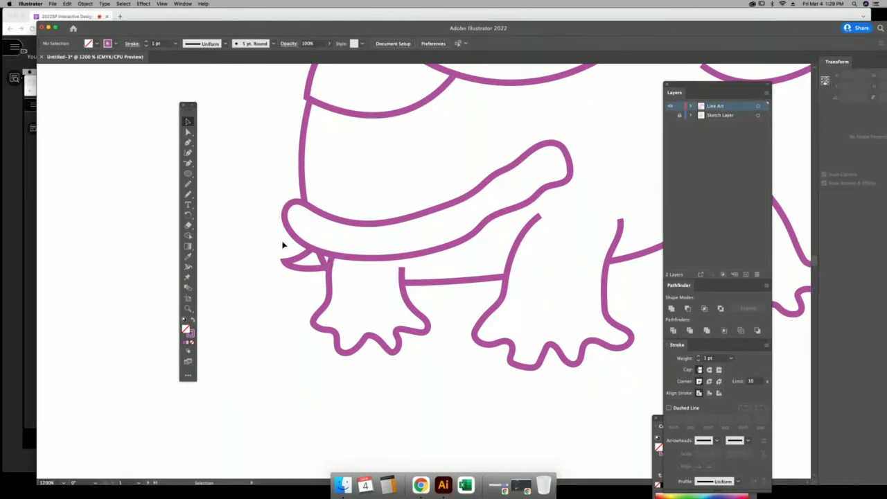
# Select the outline paths and zoom in closely on the rear leg joint with the Zoom tool.
pyautogui.moveTo(357, 312); pyautogui.dragTo(354, 316)
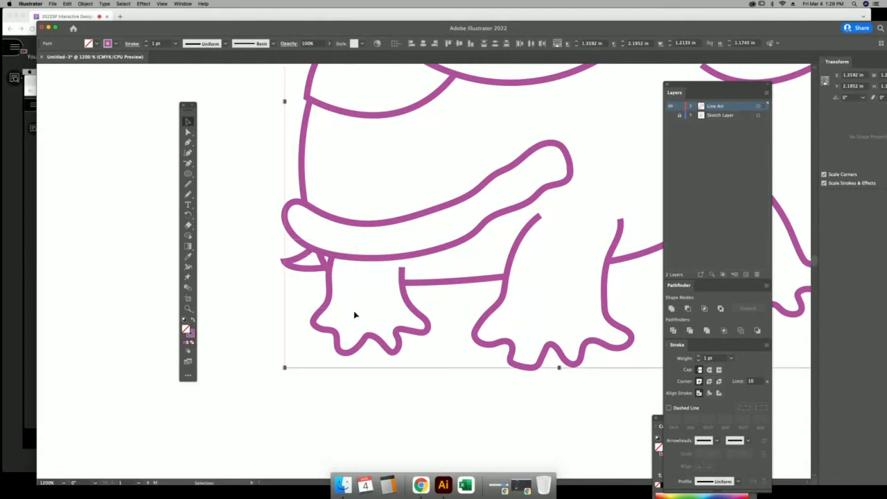
pyautogui.click(188, 237)
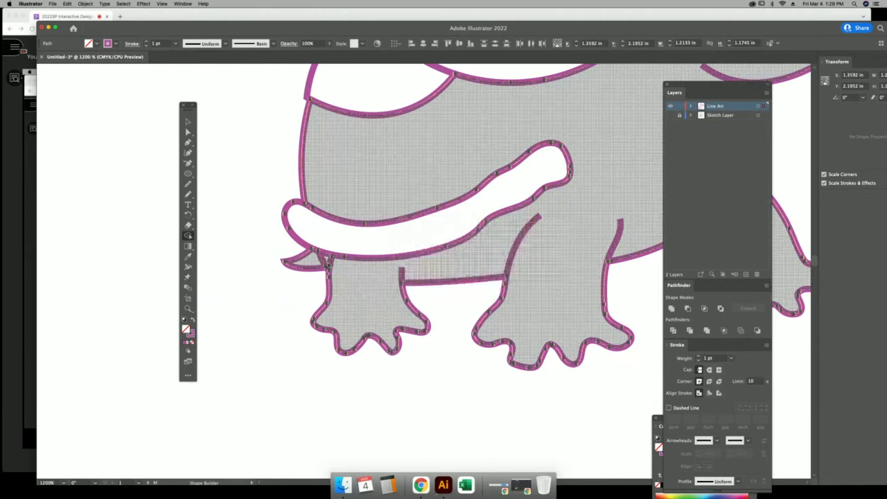
pyautogui.press('super')
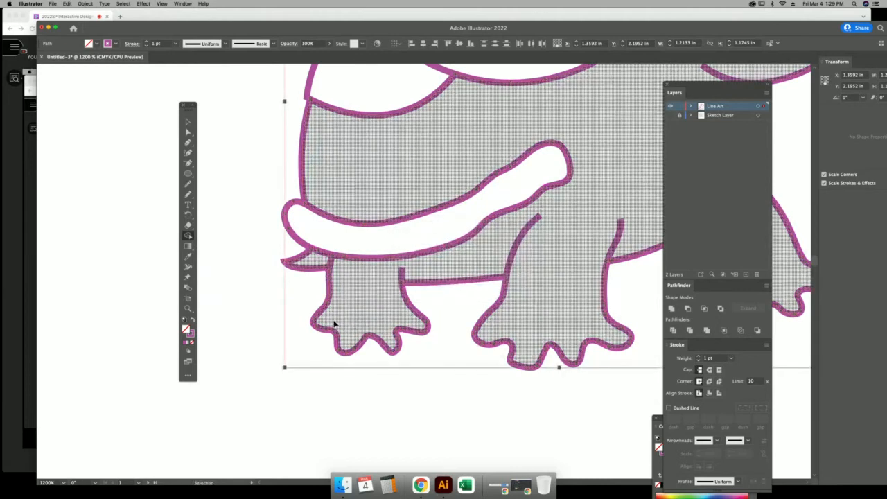
pyautogui.click(188, 309)
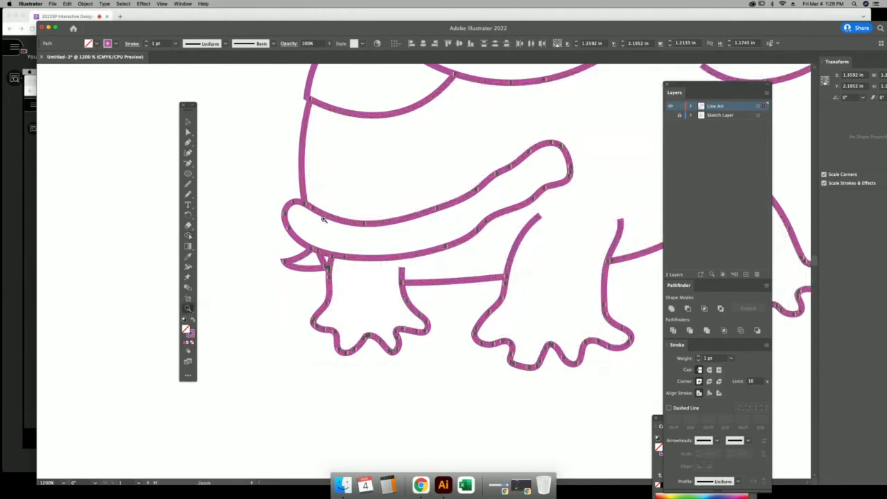
pyautogui.moveTo(369, 314); pyautogui.dragTo(388, 366)
pyautogui.click(187, 131)
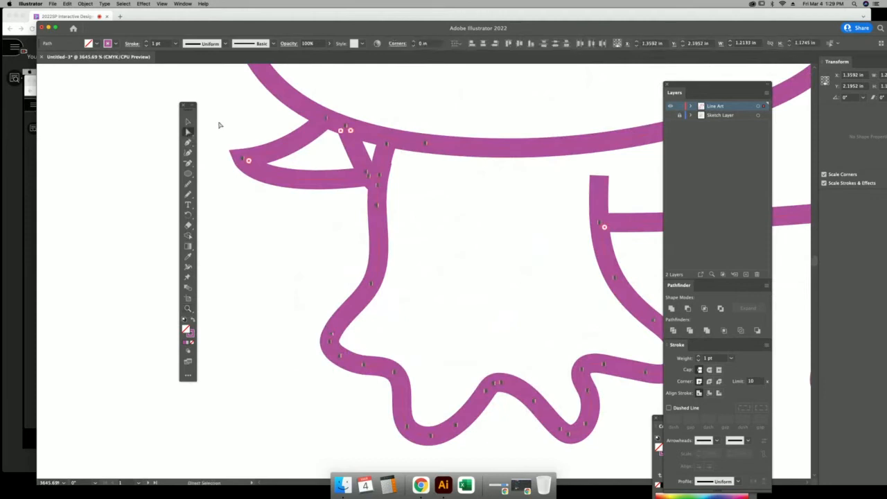
# In Outline view, drag the rear leg line's end anchor up onto the shell curve.
pyautogui.click(220, 125)
pyautogui.press('super+y')
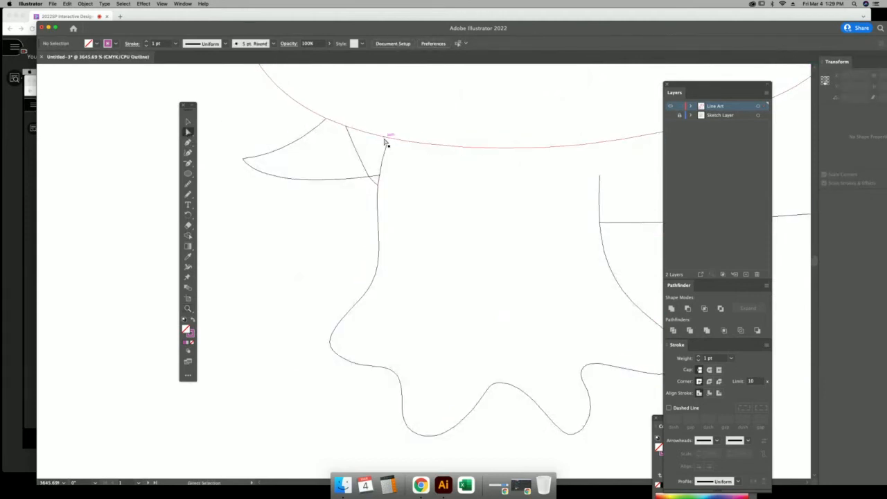
pyautogui.moveTo(387, 144); pyautogui.dragTo(391, 132)
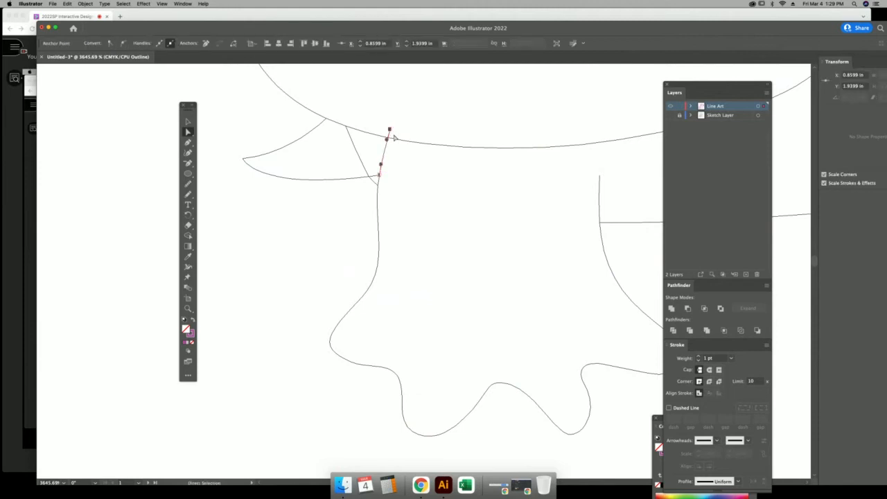
pyautogui.press('super+y')
pyautogui.press('super+minus')
pyautogui.press('super+minus')
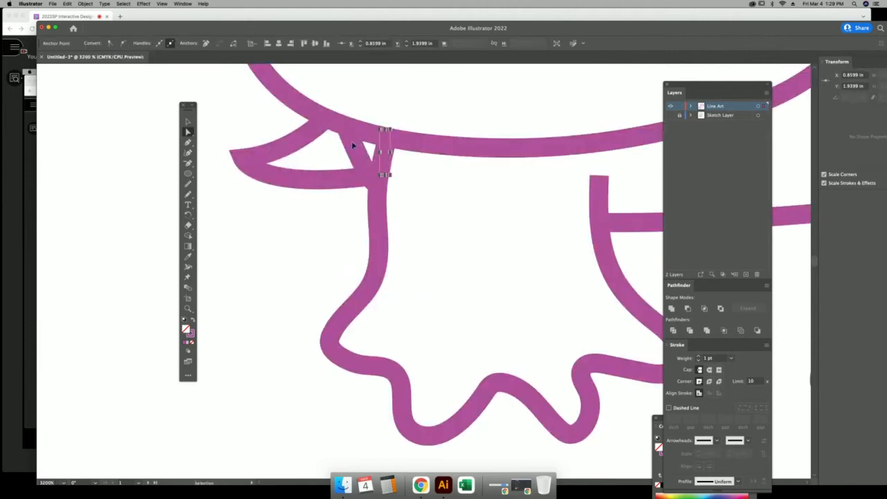
pyautogui.click(193, 122)
pyautogui.click(240, 144)
# Use Shape Builder to merge the small leaf-shaped region beside the tail with its neighbour.
pyautogui.scroll(-4, 241, 173)
pyautogui.hscroll(4, 241, 173)
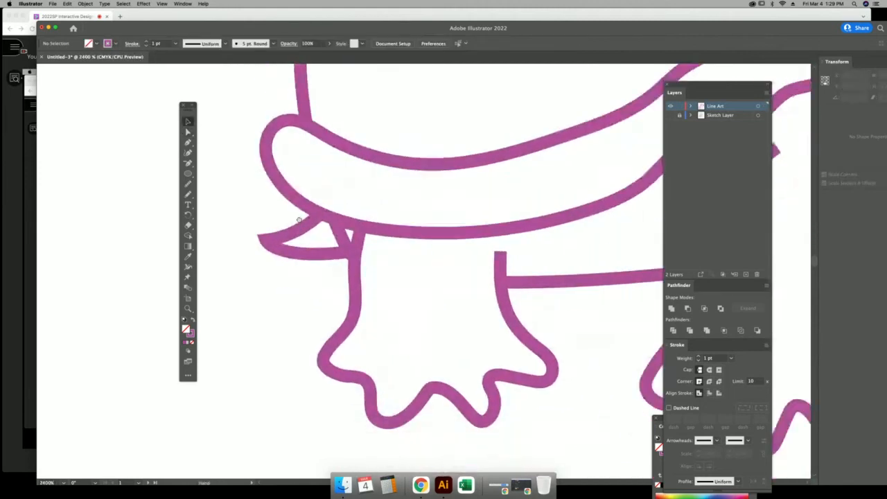
pyautogui.click(386, 272)
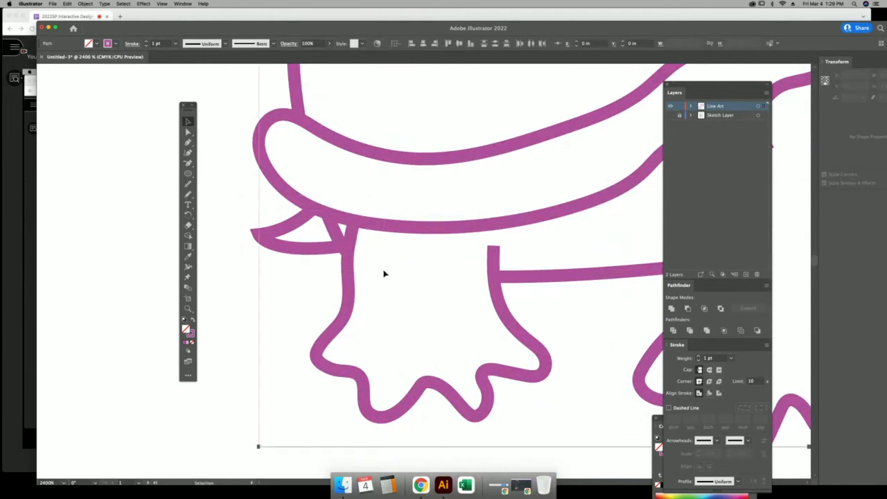
pyautogui.click(188, 235)
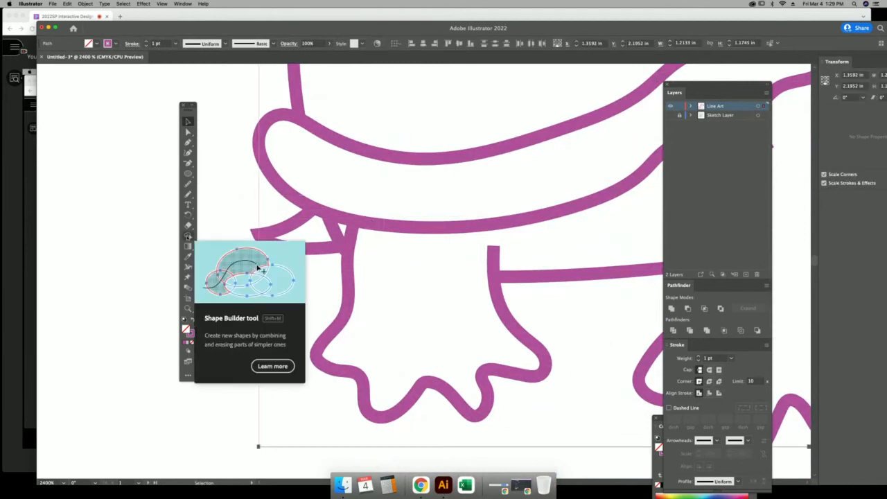
pyautogui.moveTo(316, 230); pyautogui.dragTo(338, 229)
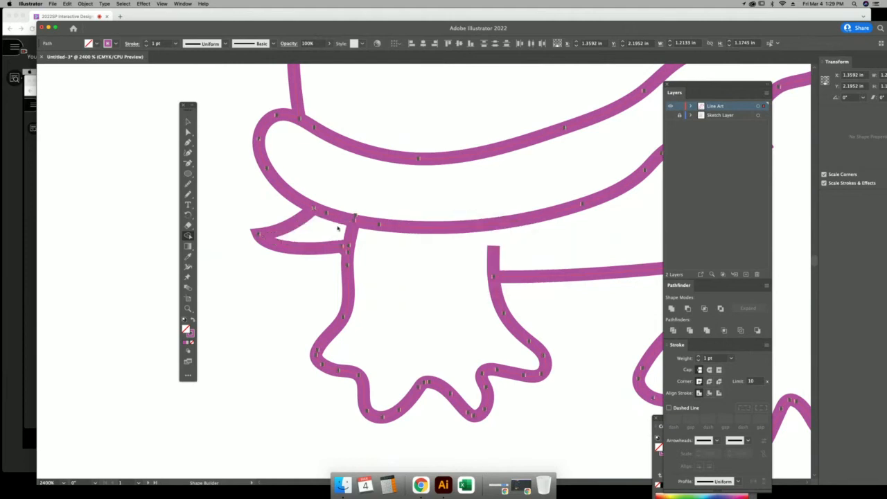
pyautogui.click(189, 122)
pyautogui.press('super+minus')
pyautogui.press('super+minus')
pyautogui.press('super+minus')
pyautogui.press('super+minus')
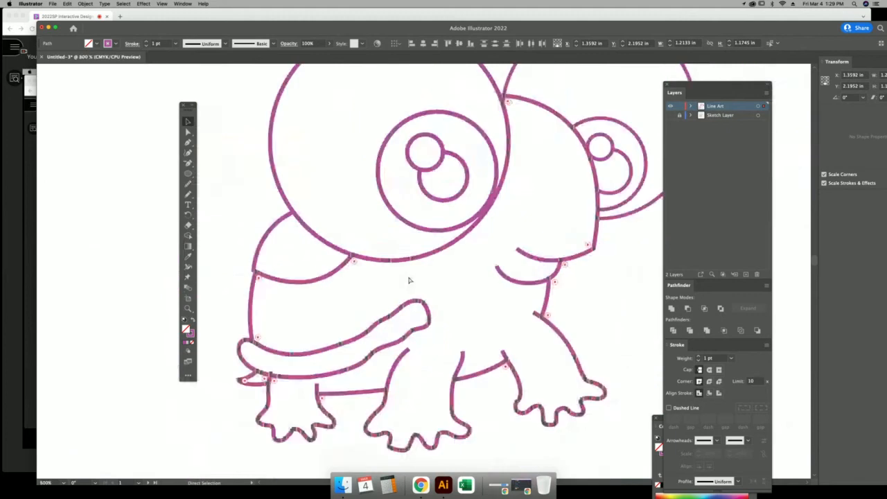
pyautogui.click(305, 229)
# Turn on the Sketch Layer's visibility in the Layers panel.
pyautogui.hscroll(5, 444, 284)
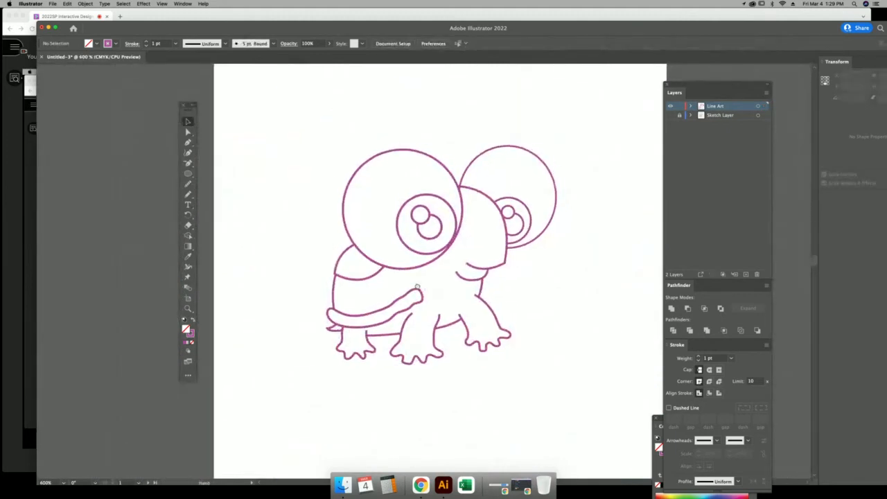
pyautogui.moveTo(390, 276); pyautogui.dragTo(392, 277)
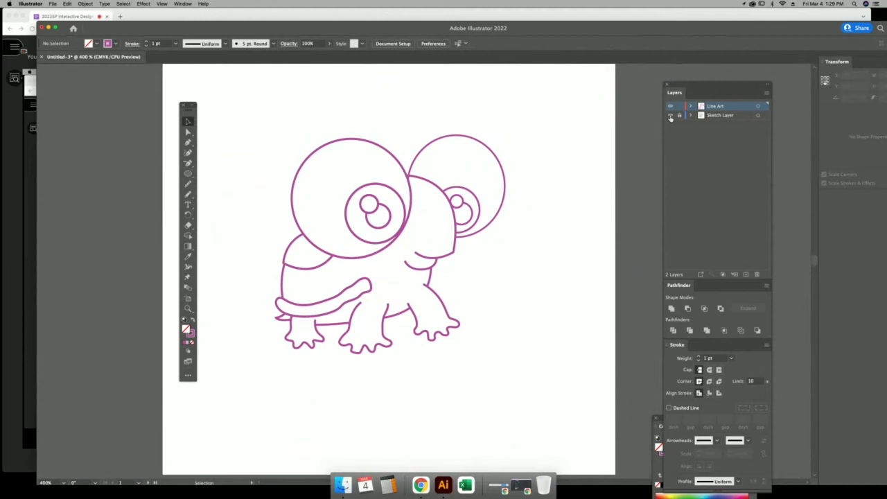
pyautogui.click(671, 115)
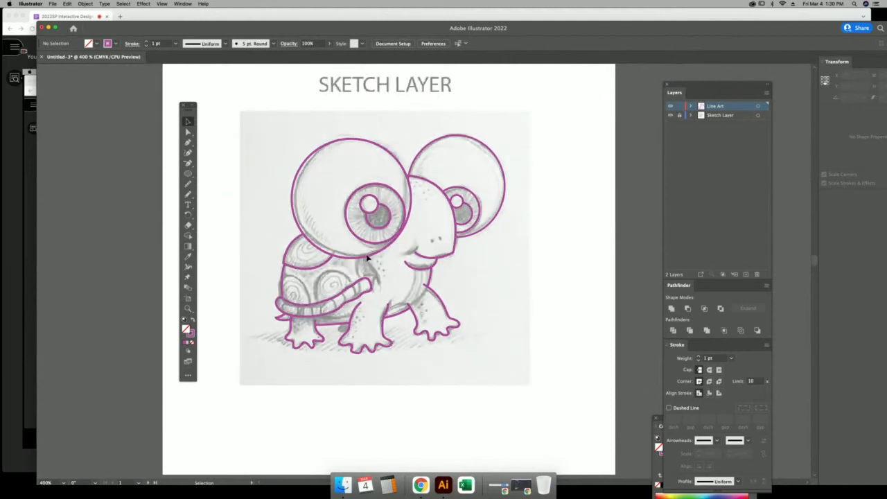
# Zoom in and pan to the turtle's neck and mouth.
pyautogui.click(188, 308)
pyautogui.moveTo(493, 324); pyautogui.dragTo(510, 337)
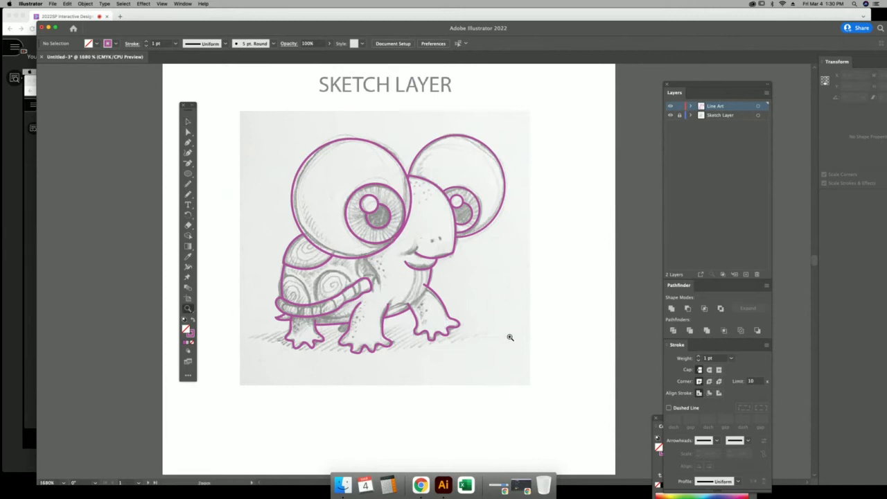
pyautogui.click(188, 121)
pyautogui.press('space')
pyautogui.moveTo(341, 200); pyautogui.dragTo(534, 235)
# Draw Pencil strokes extending the mouth line and running the neck line down from the eye.
pyautogui.click(188, 195)
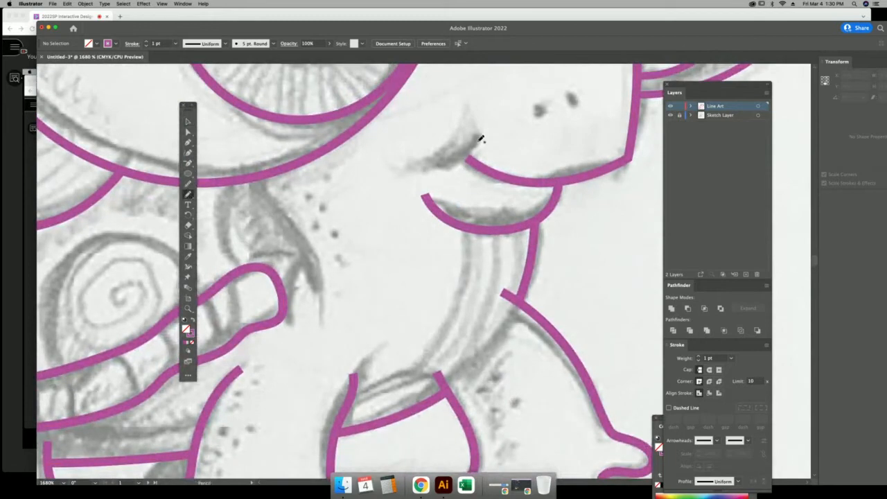
pyautogui.moveTo(470, 154); pyautogui.dragTo(420, 167)
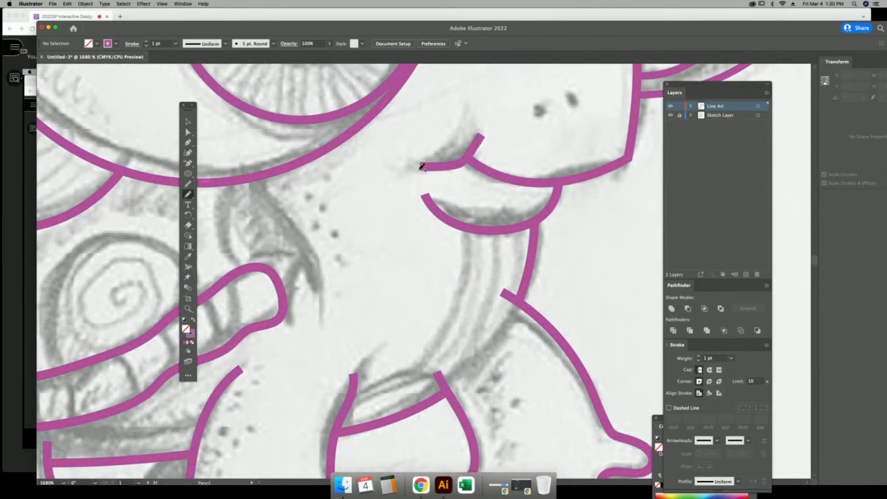
pyautogui.moveTo(318, 269); pyautogui.dragTo(412, 207)
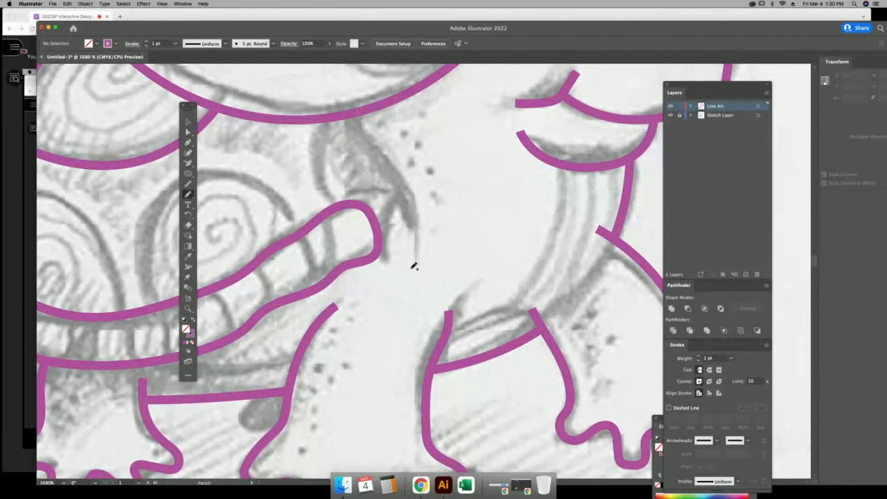
pyautogui.moveTo(413, 266); pyautogui.dragTo(409, 260)
pyautogui.click(188, 122)
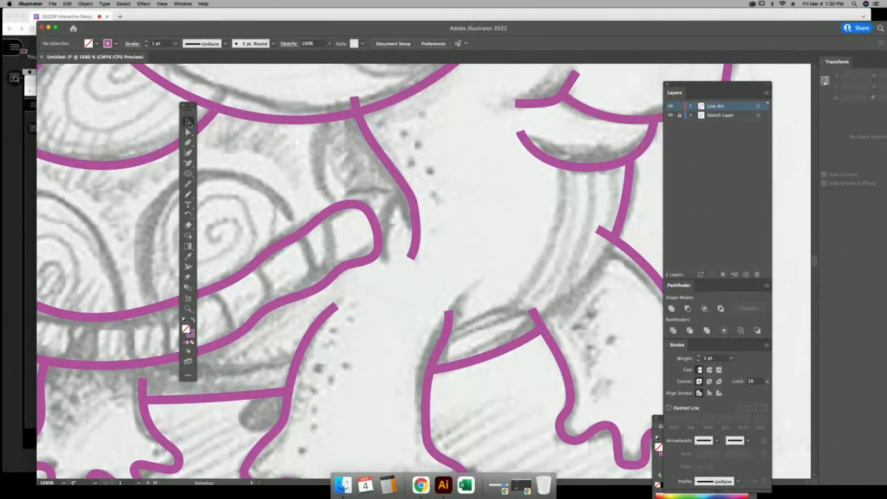
pyautogui.press('super+minus')
pyautogui.press('super+minus')
pyautogui.press('super+minus')
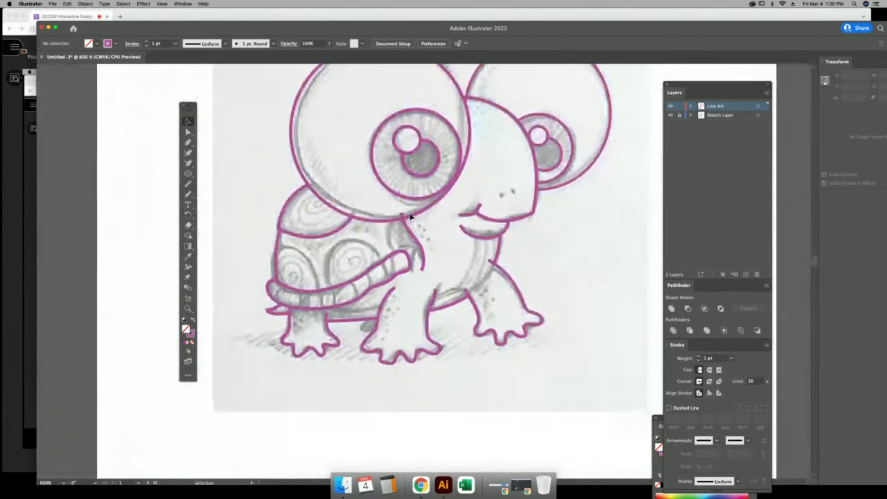
pyautogui.hscroll(3, 427, 211)
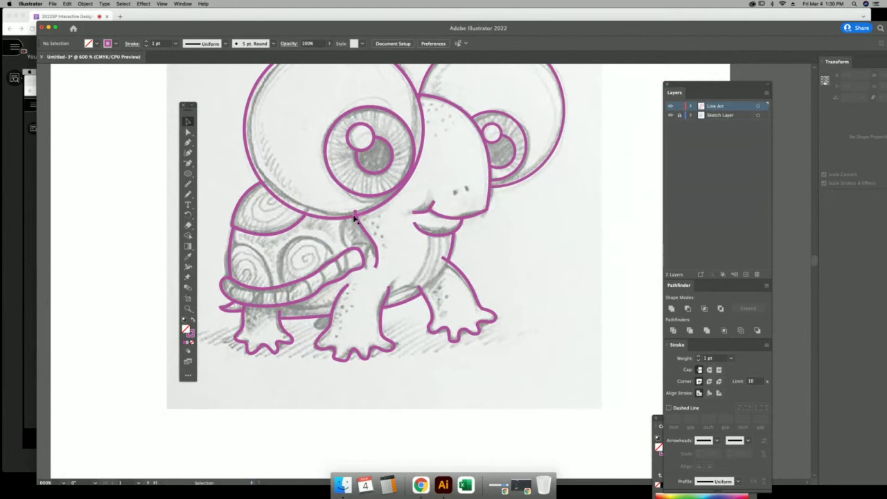
pyautogui.scroll(3, 353, 218)
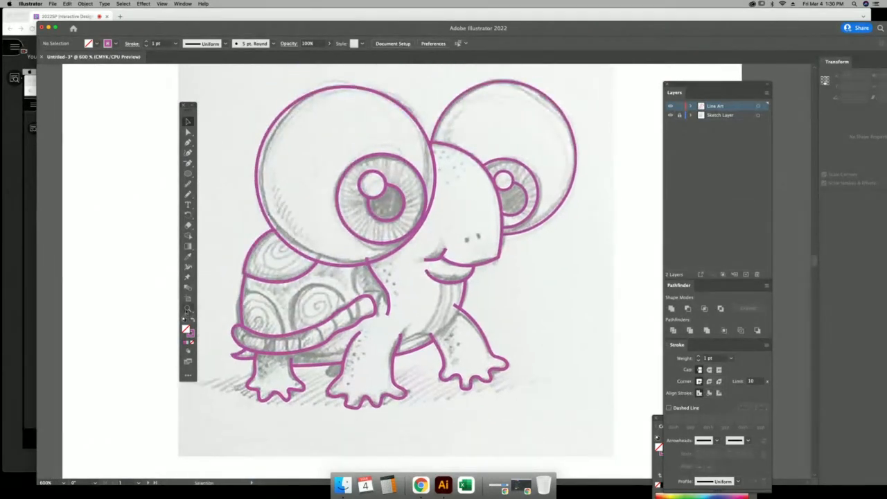
pyautogui.click(186, 310)
pyautogui.moveTo(358, 242); pyautogui.dragTo(406, 299)
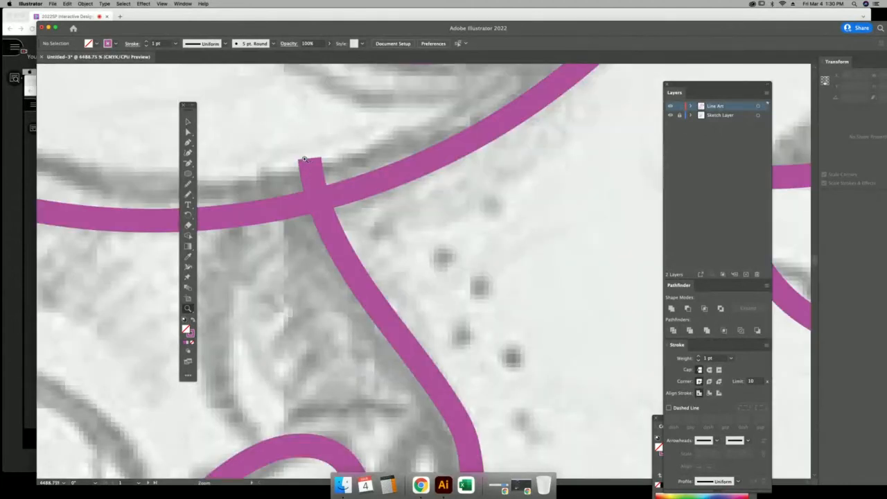
pyautogui.click(188, 121)
pyautogui.press('super+minus')
pyautogui.press('super+minus')
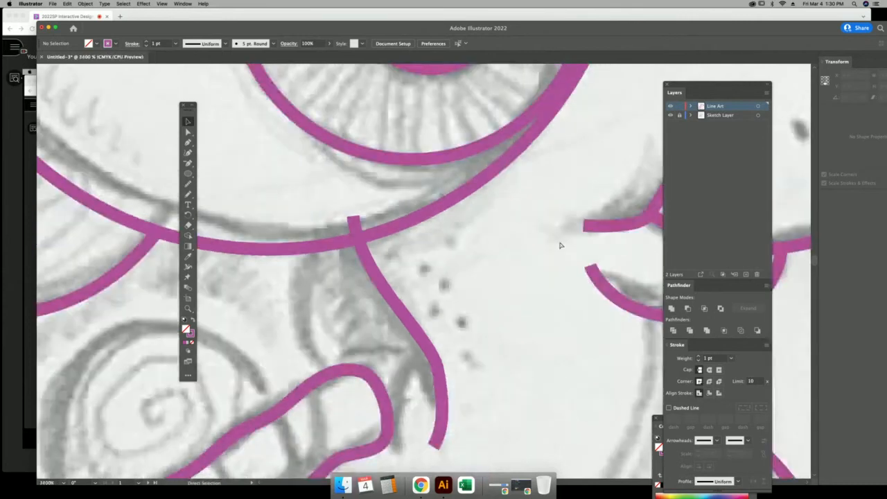
pyautogui.press('super+minus')
pyautogui.press('super+minus')
pyautogui.press('super+minus')
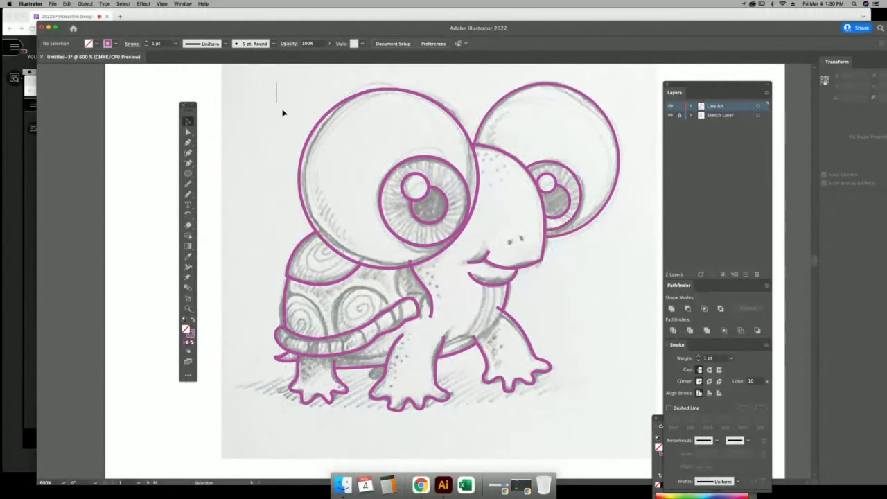
# Select all the line art and try a tapered width profile, then revert to Uniform.
pyautogui.moveTo(282, 113); pyautogui.dragTo(632, 410)
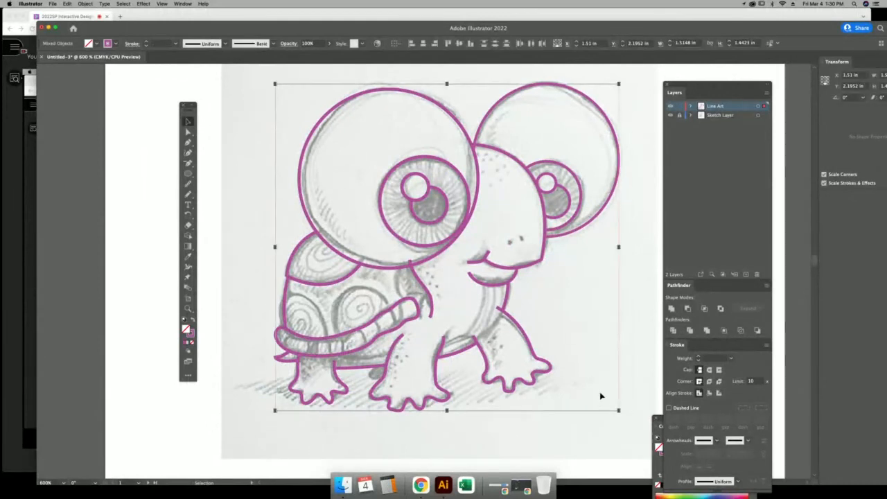
pyautogui.click(188, 308)
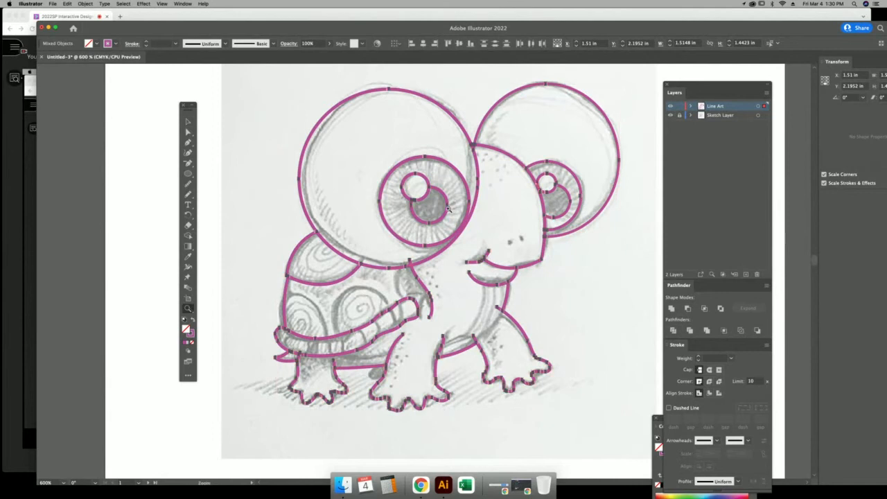
pyautogui.moveTo(401, 251); pyautogui.dragTo(476, 350)
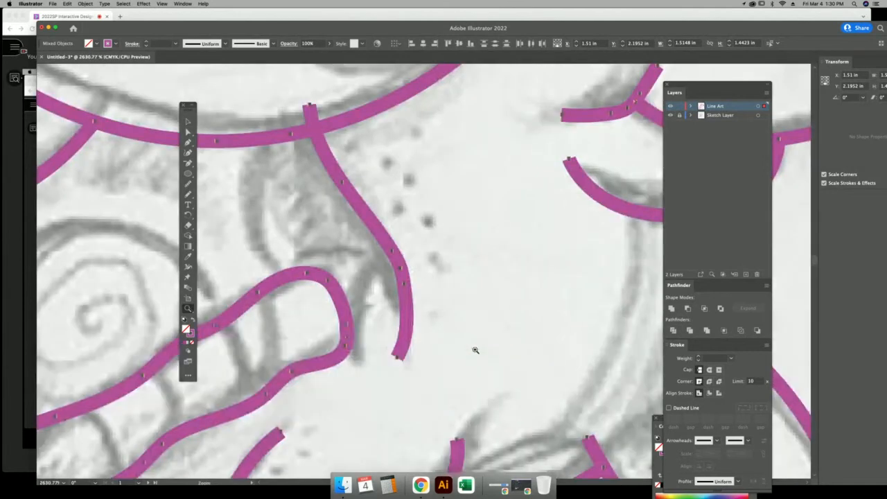
pyautogui.click(225, 44)
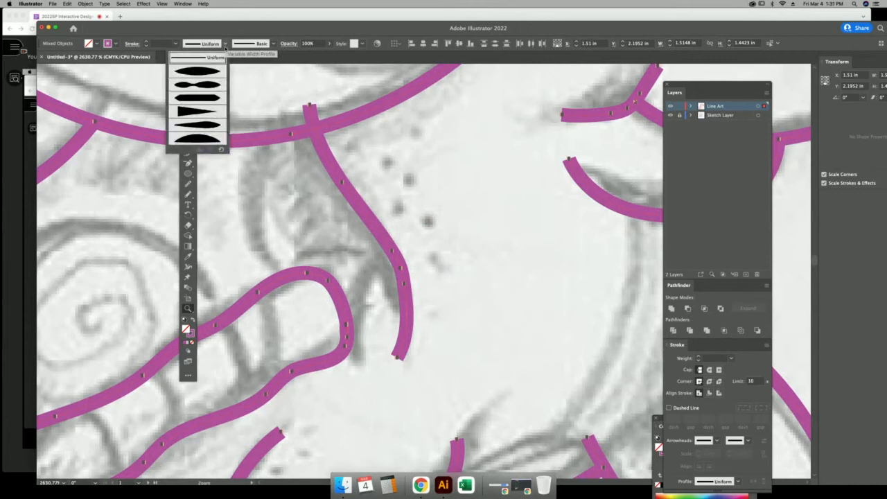
pyautogui.click(208, 72)
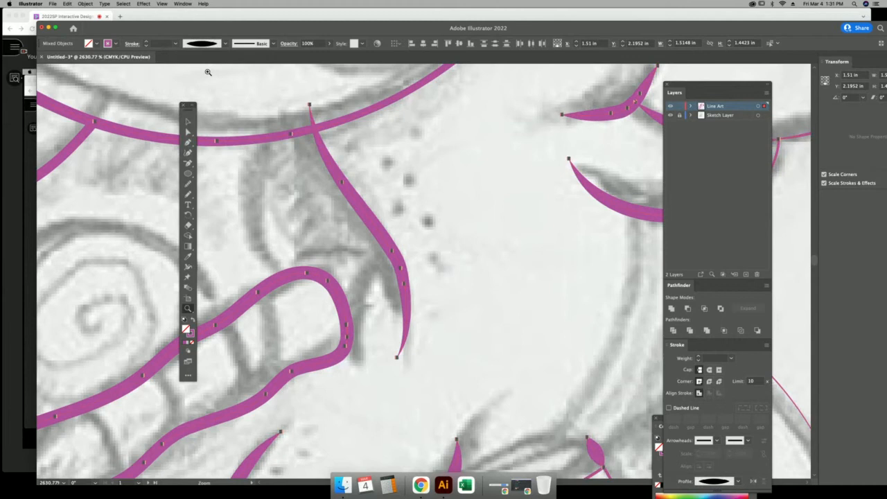
pyautogui.click(225, 43)
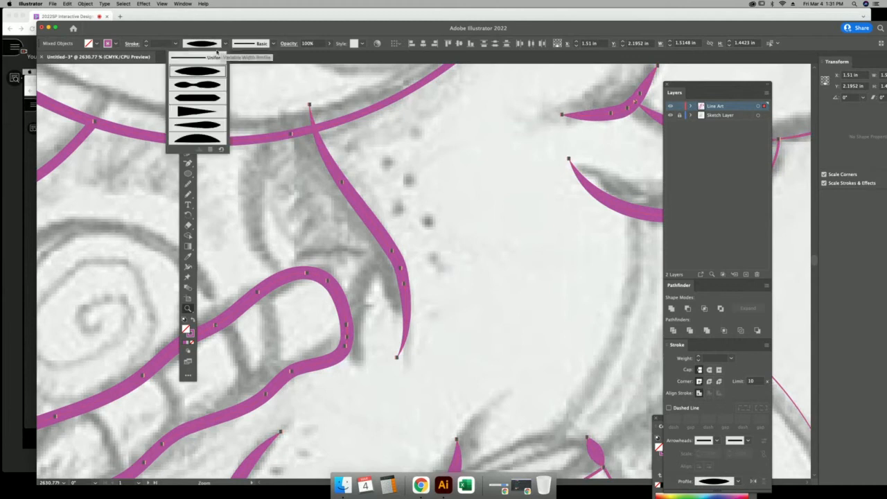
pyautogui.click(212, 61)
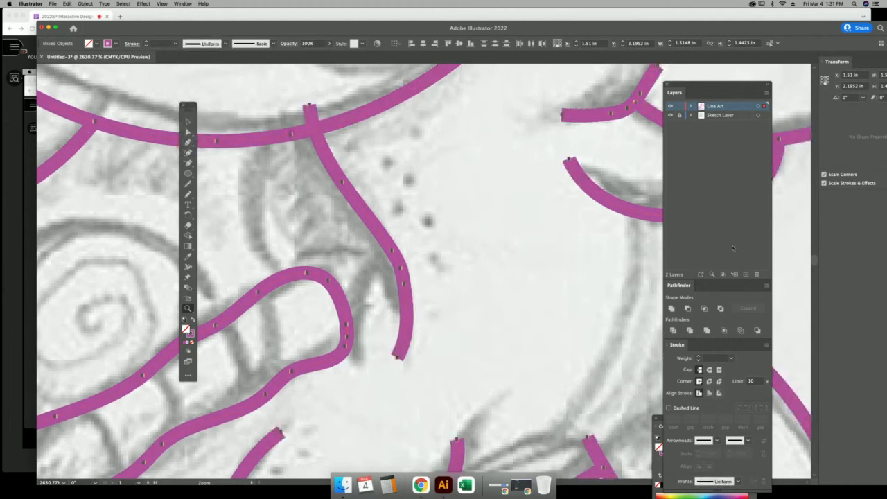
# Set Round Cap and Round Join on the strokes in the torn-off Stroke panel.
pyautogui.moveTo(682, 348)
pyautogui.mouseDown()
pyautogui.moveTo(637, 341)
pyautogui.moveTo(509, 194)
pyautogui.moveTo(484, 135)
pyautogui.mouseUp()
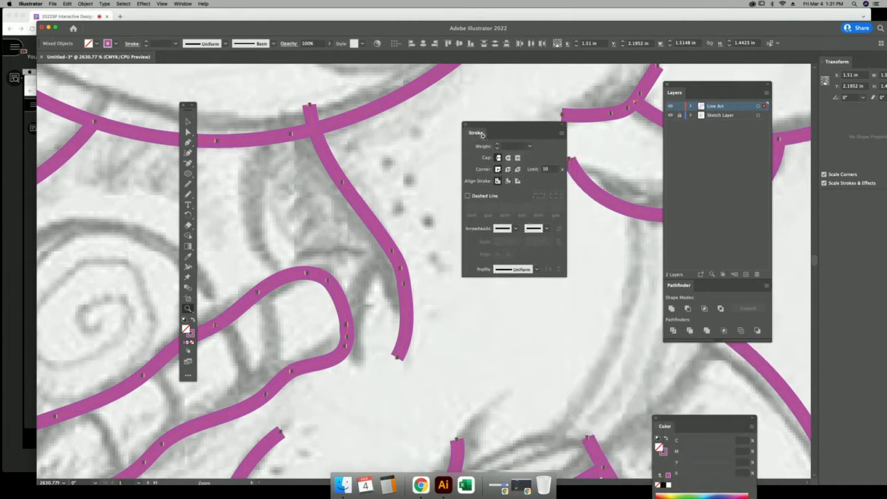
pyautogui.click(508, 158)
pyautogui.click(508, 169)
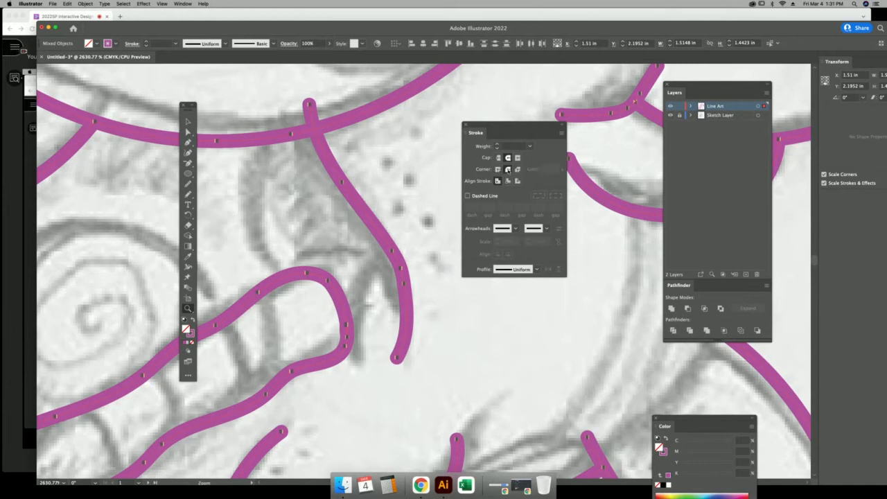
pyautogui.click(189, 123)
pyautogui.press('super+minus')
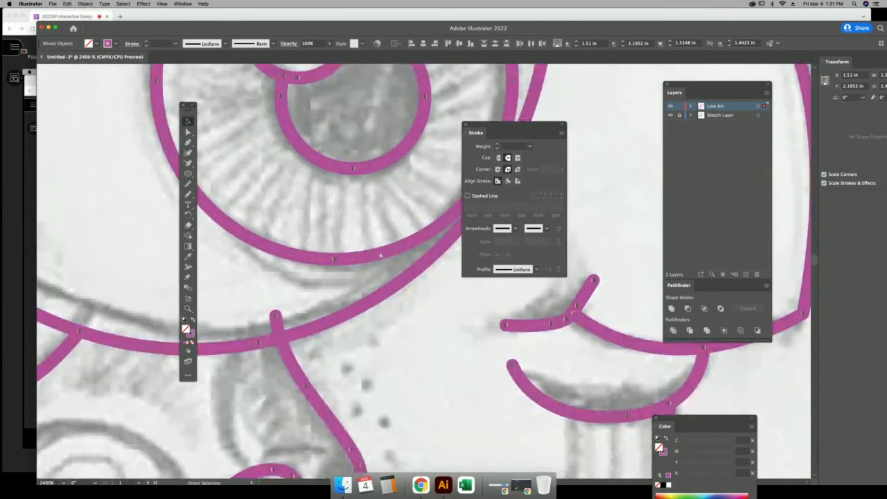
# Deselect the line art and dock the Stroke panel beside the Layers panel.
pyautogui.press('super+minus')
pyautogui.press('super+minus')
pyautogui.press('super+minus')
pyautogui.press('super+minus')
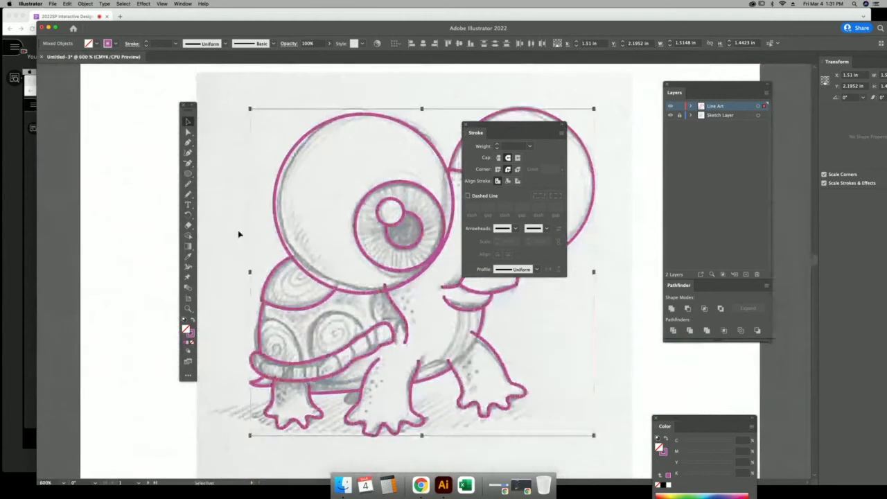
pyautogui.click(239, 234)
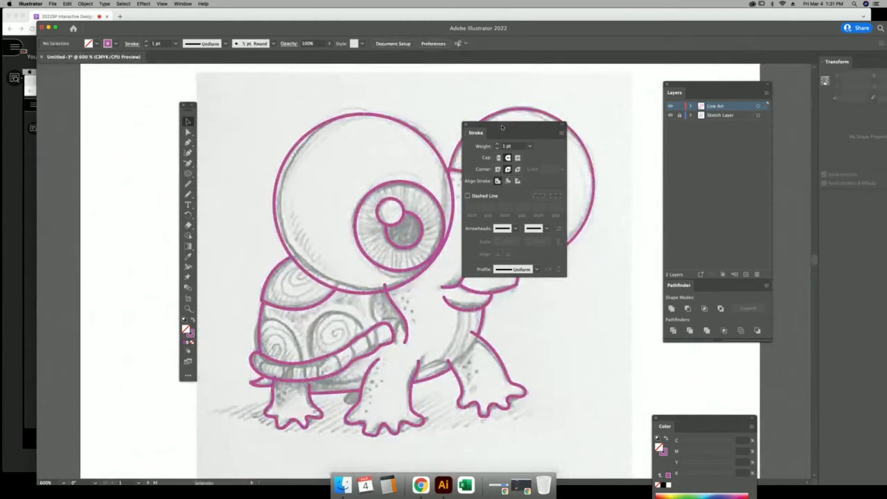
pyautogui.moveTo(503, 126); pyautogui.dragTo(666, 152)
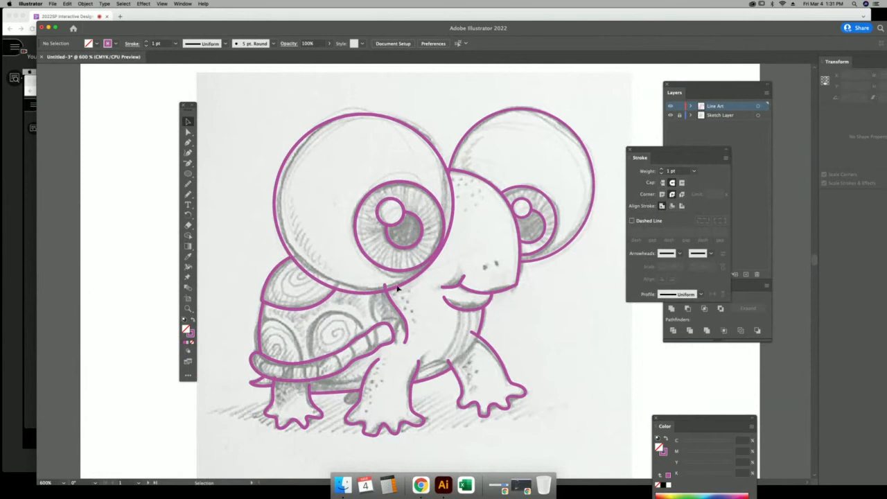
# Shift the Illustrator window down and left, then zoom in on the neck and arm.
pyautogui.moveTo(623, 28); pyautogui.dragTo(596, 105)
pyautogui.click(631, 18)
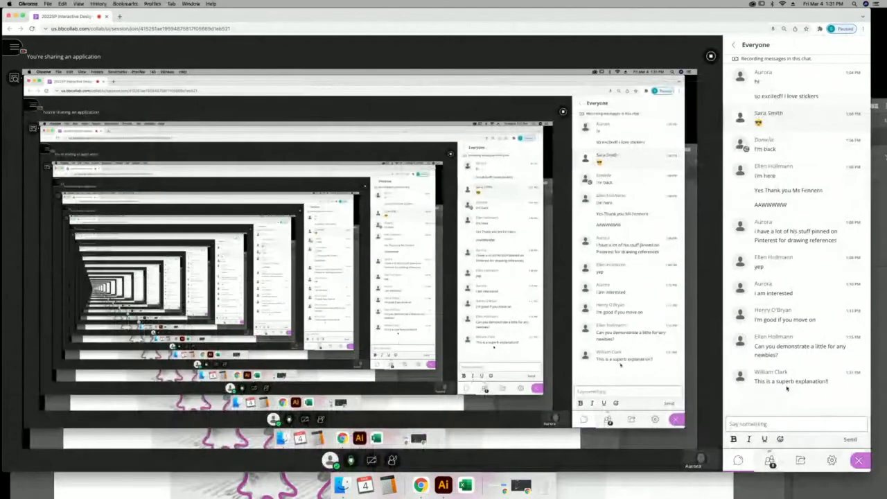
pyautogui.click(629, 492)
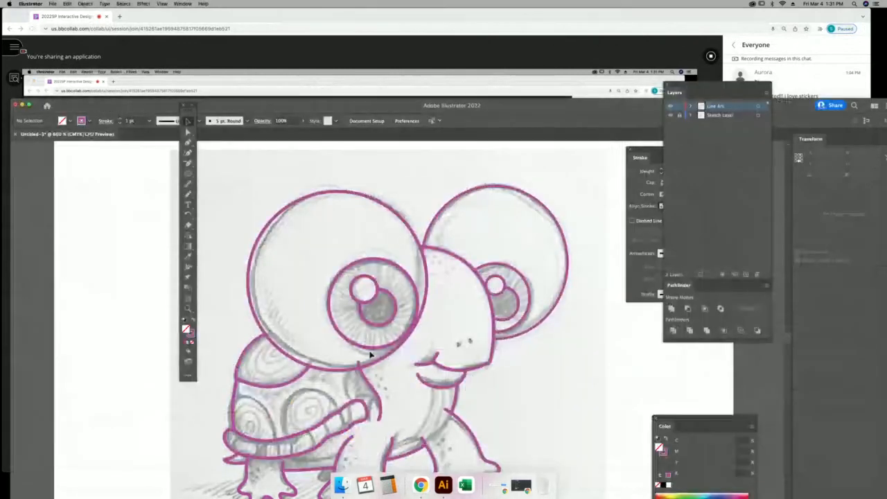
pyautogui.click(188, 308)
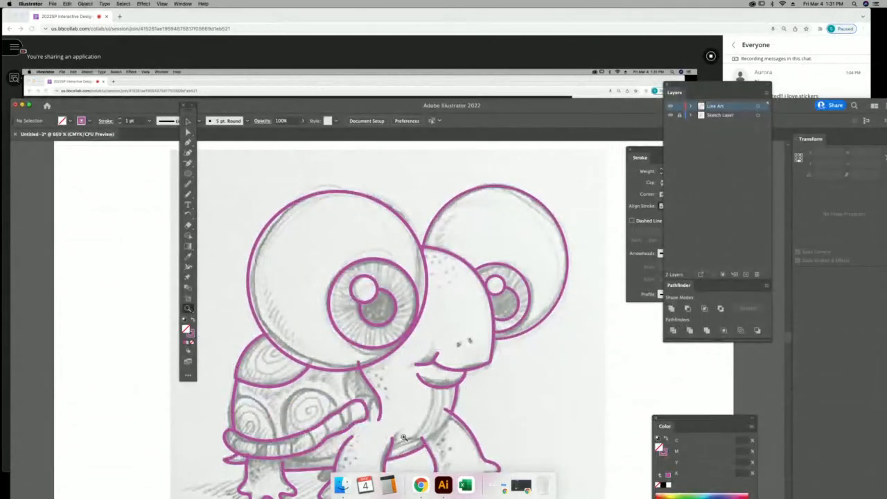
pyautogui.moveTo(403, 437); pyautogui.dragTo(418, 461)
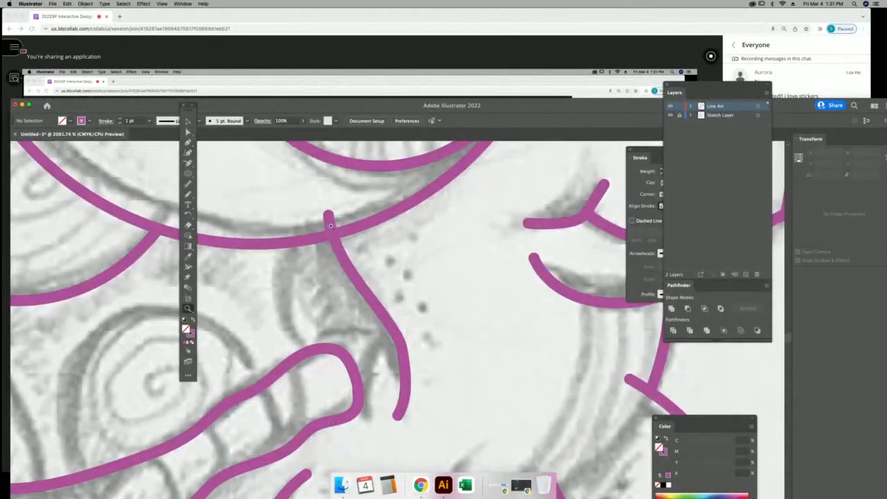
pyautogui.click(190, 122)
# Pull the neck line's top anchor onto the eye curve and make it a sharp corner.
pyautogui.click(187, 131)
pyautogui.moveTo(329, 215); pyautogui.dragTo(332, 231)
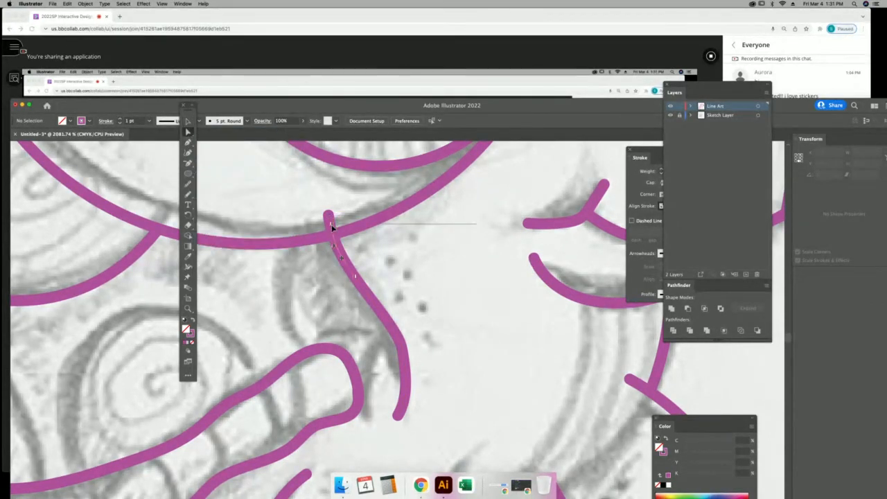
pyautogui.click(814, 83)
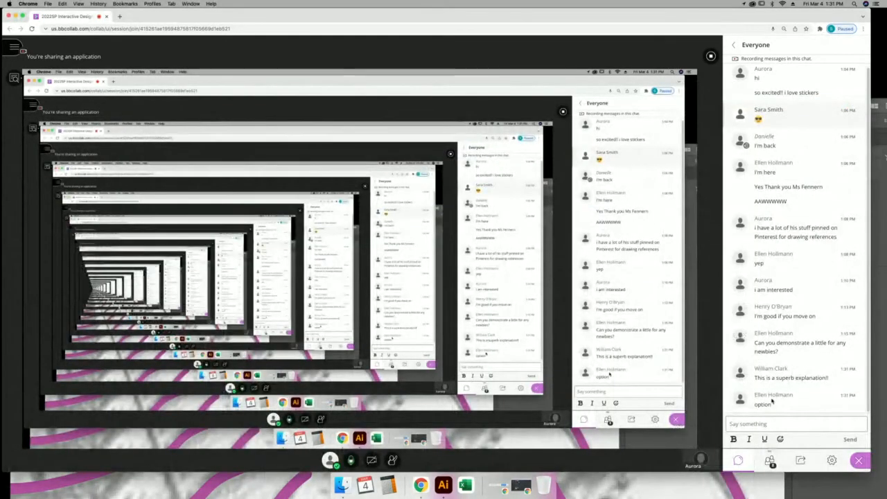
pyautogui.click(305, 484)
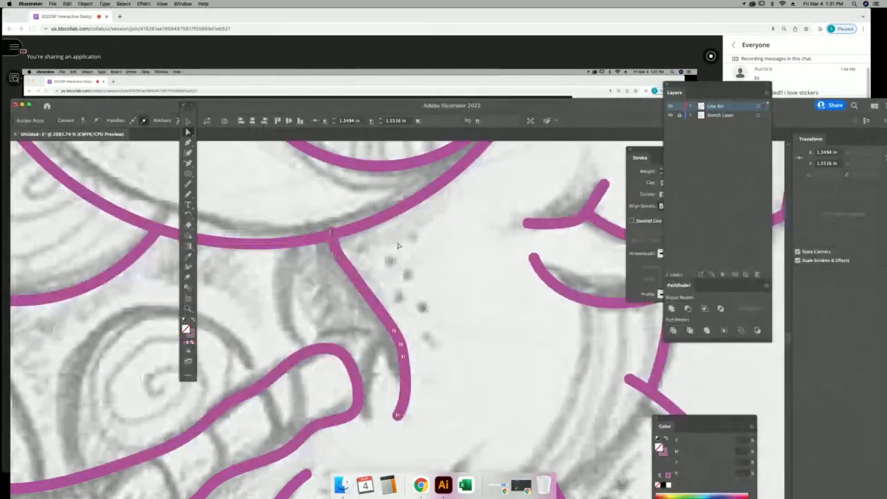
pyautogui.click(333, 235)
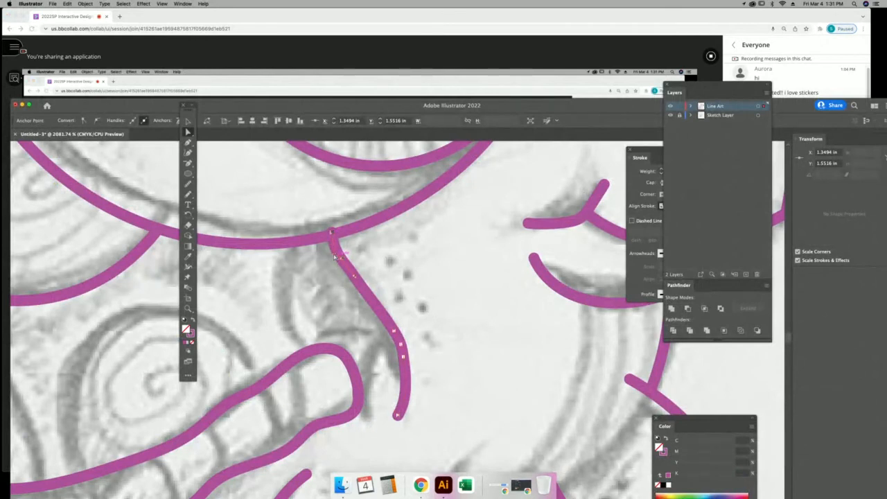
# Deselect the pink path and scroll down to view the turtle.
pyautogui.click(188, 122)
pyautogui.click(305, 202)
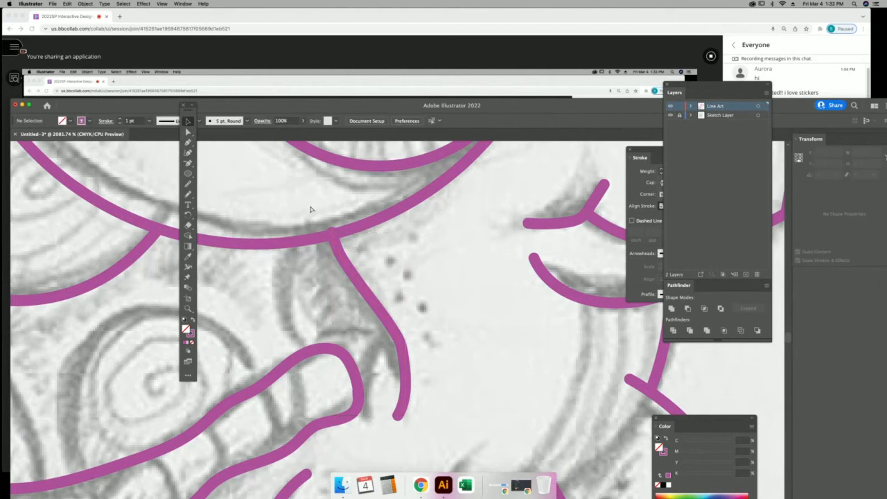
pyautogui.scroll(-10, 310, 209)
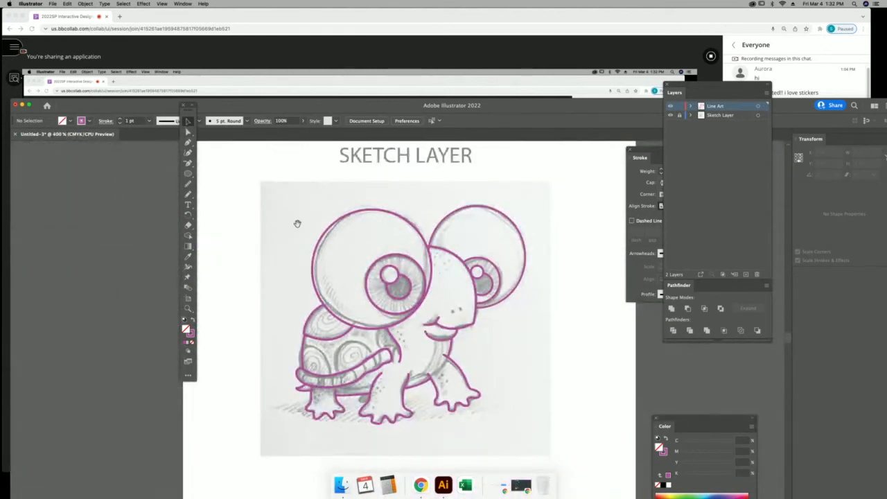
# Select all line art and apply the Black swatch to its stroke from the Swatches panel.
pyautogui.moveTo(297, 224); pyautogui.dragTo(252, 175)
pyautogui.press('super+a')
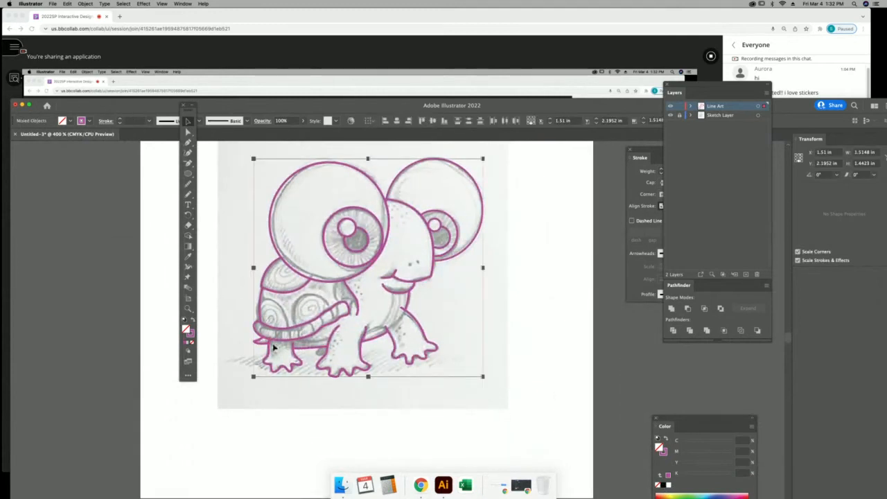
pyautogui.click(191, 333)
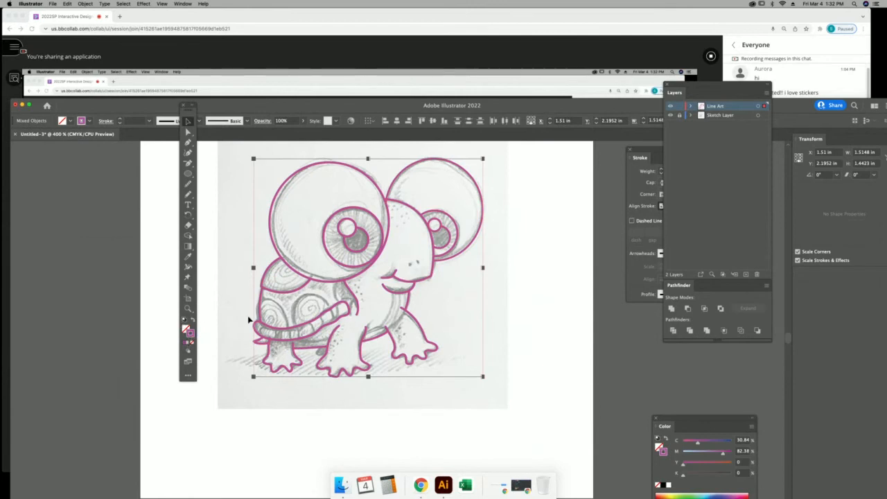
pyautogui.click(184, 4)
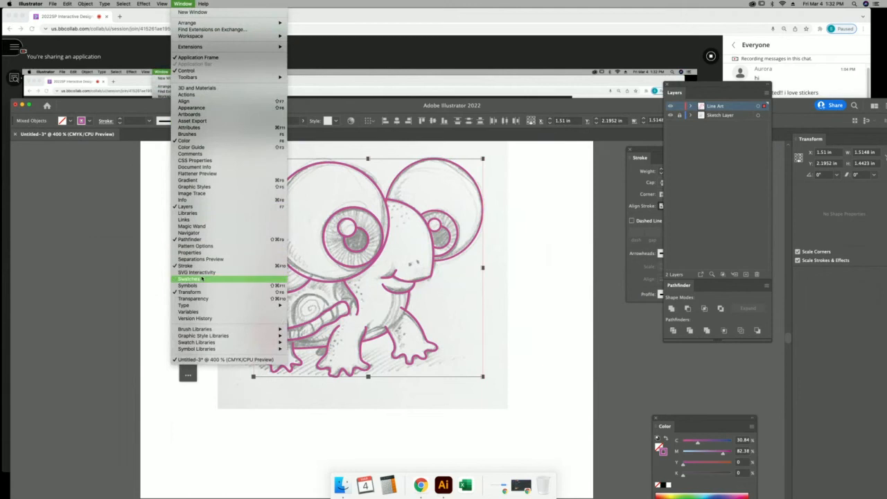
pyautogui.click(259, 280)
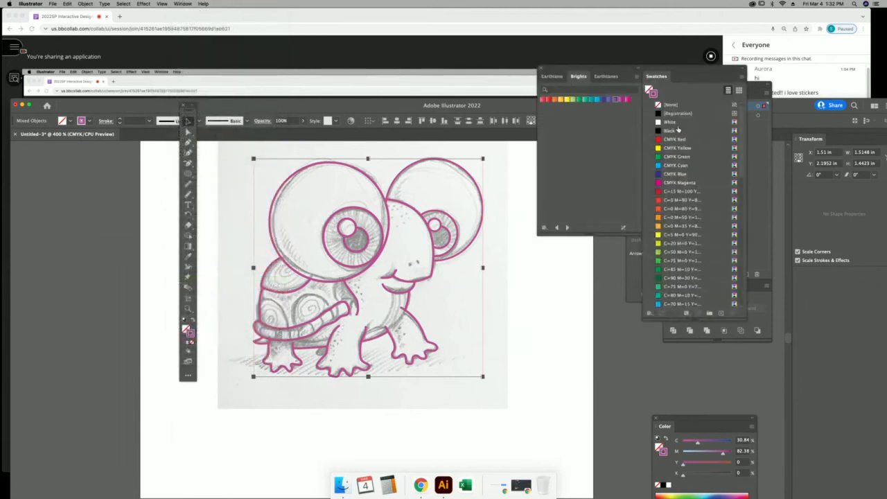
pyautogui.click(670, 131)
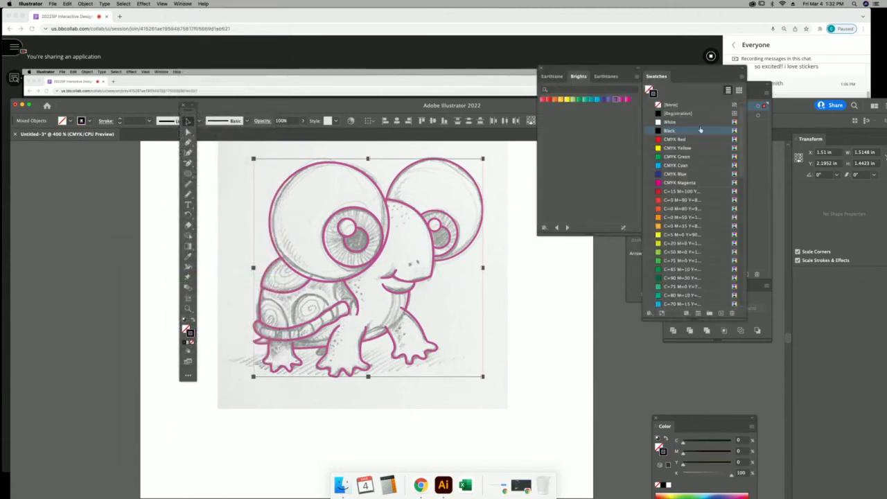
pyautogui.click(818, 85)
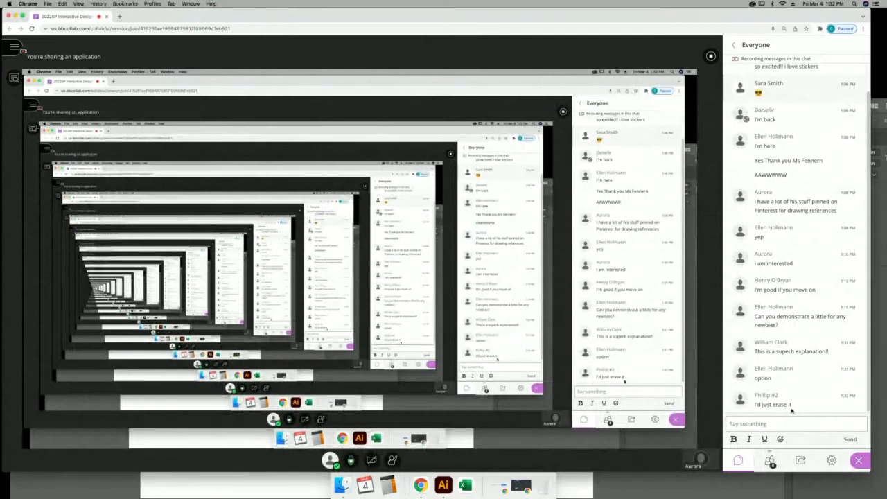
pyautogui.click(279, 485)
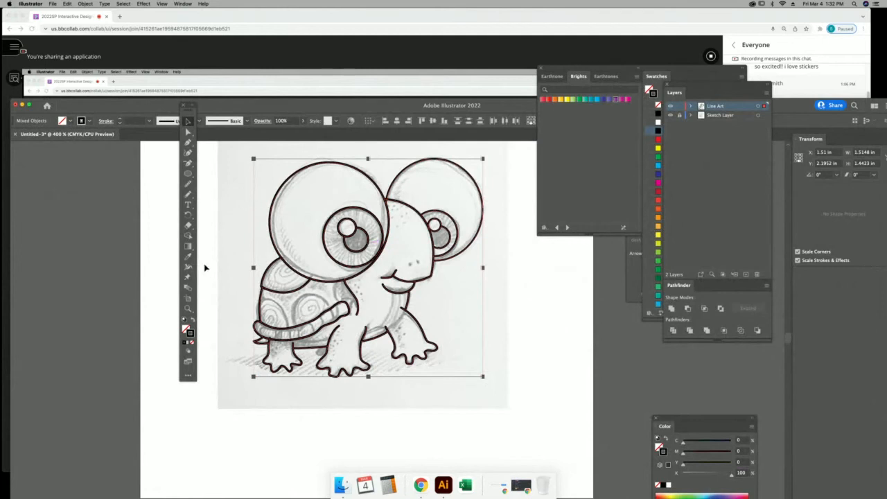
# Try erasing the left eye circle's top-left arc, undo it, and float the Layers panel.
pyautogui.click(188, 309)
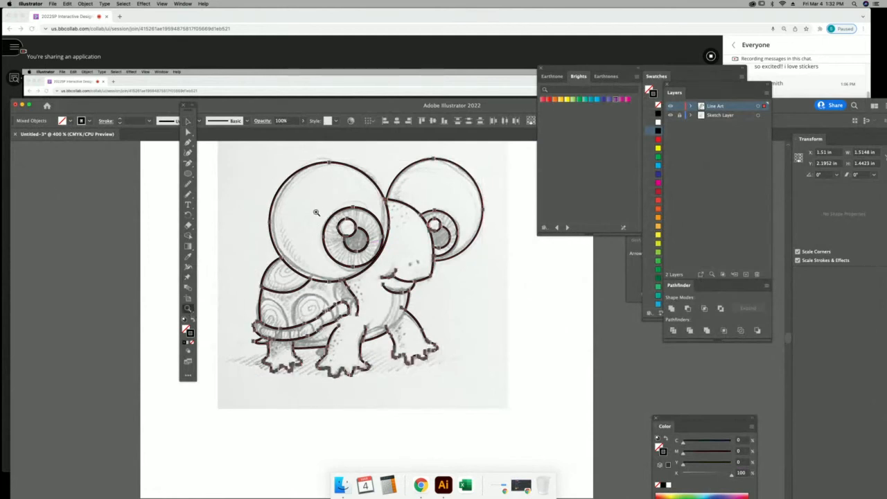
pyautogui.click(188, 122)
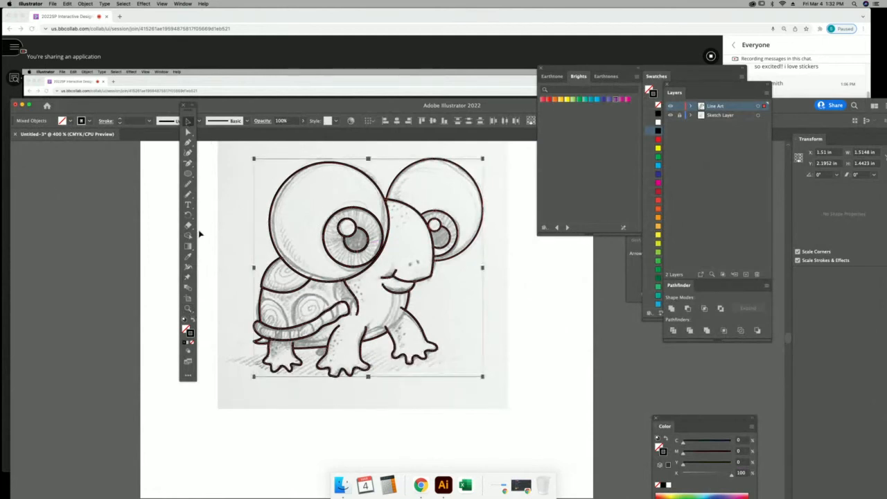
pyautogui.click(192, 198)
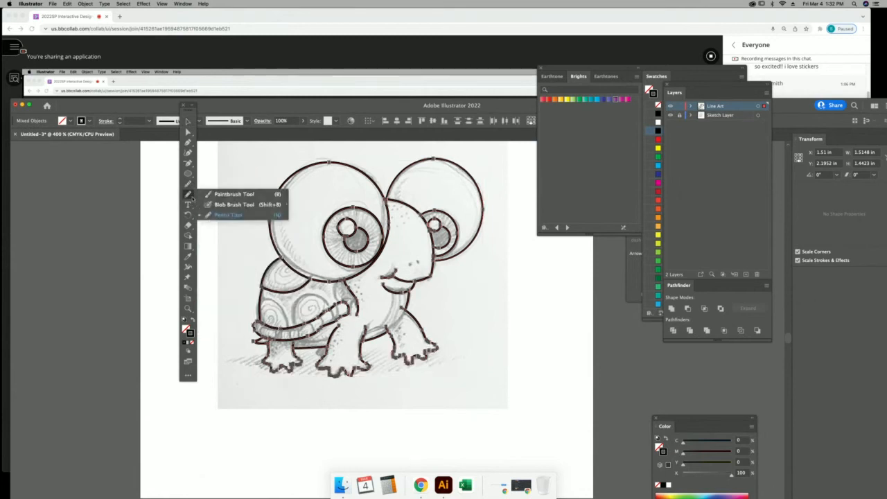
pyautogui.click(188, 225)
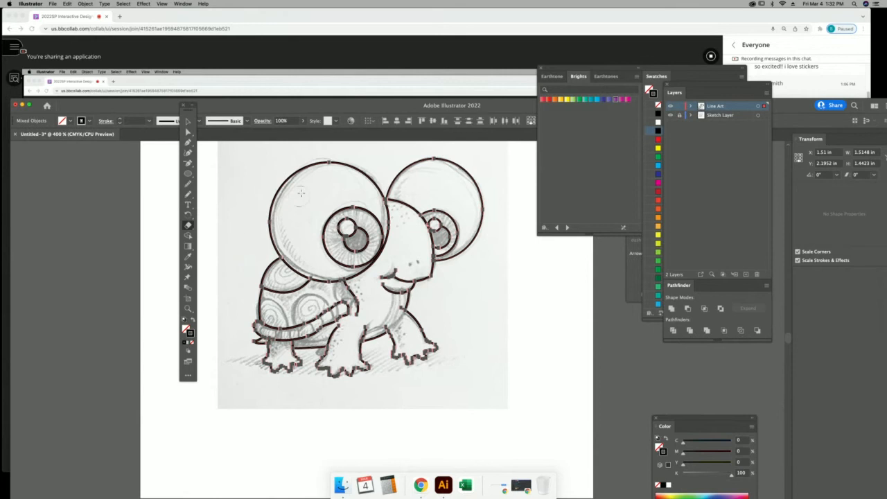
pyautogui.moveTo(291, 164); pyautogui.dragTo(262, 212)
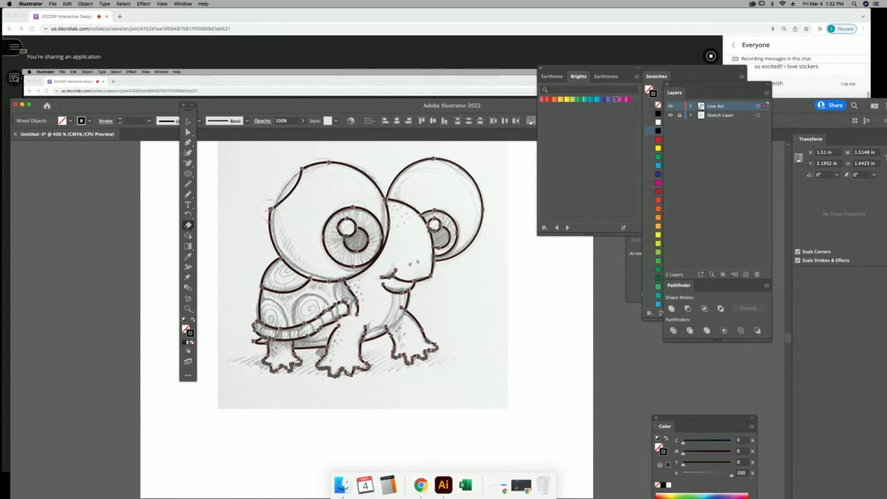
pyautogui.press('super+z')
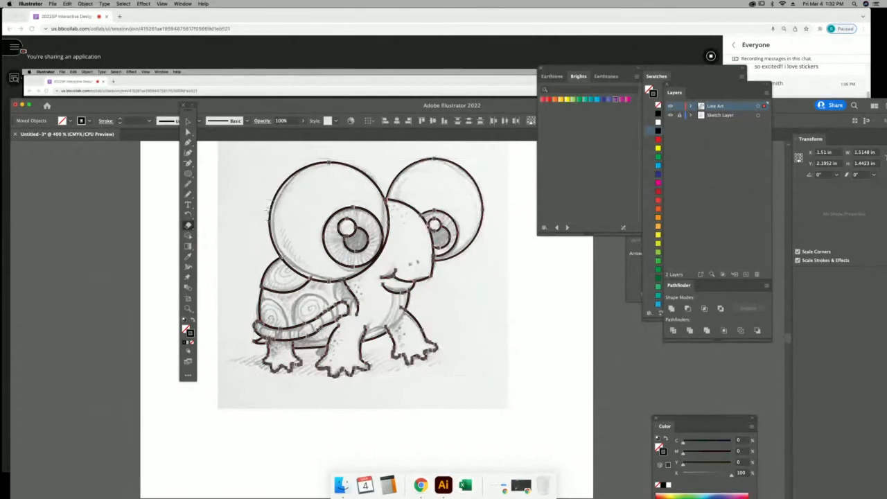
pyautogui.press('v')
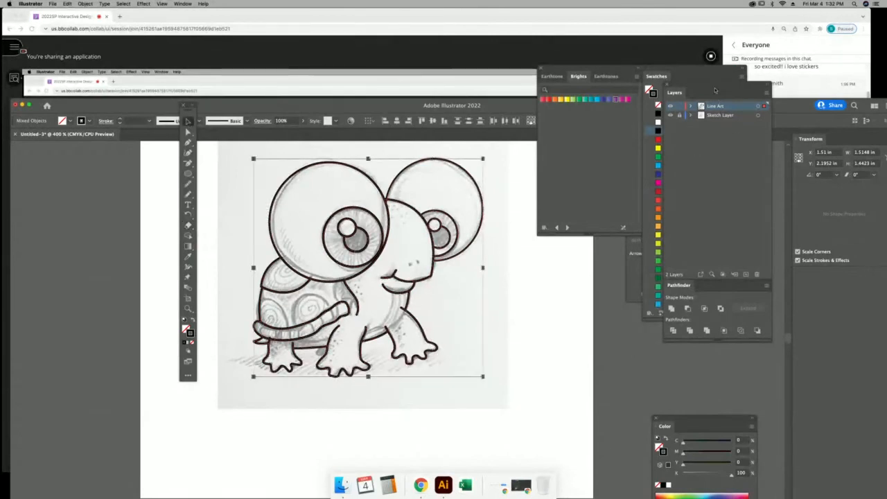
pyautogui.moveTo(715, 90); pyautogui.dragTo(470, 177)
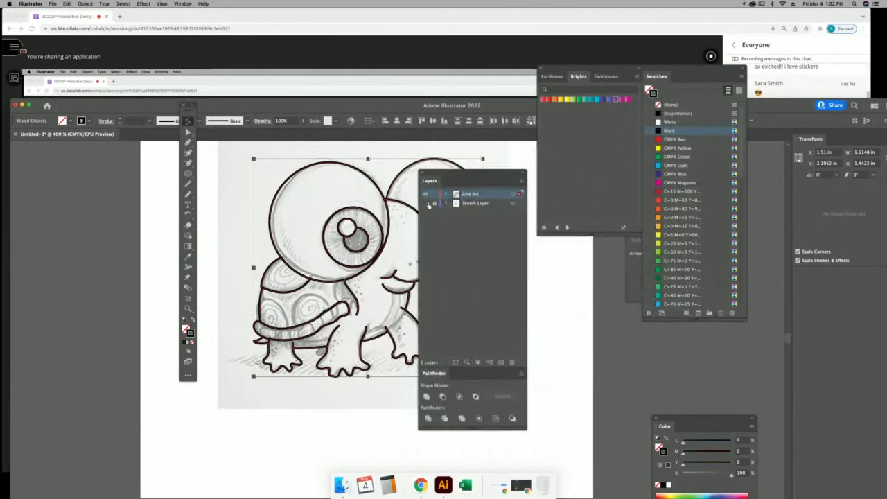
# Toggle the Sketch Layer and Line Art visibility off and back on to check them.
pyautogui.click(428, 204)
pyautogui.click(426, 203)
pyautogui.click(425, 195)
pyautogui.click(425, 195)
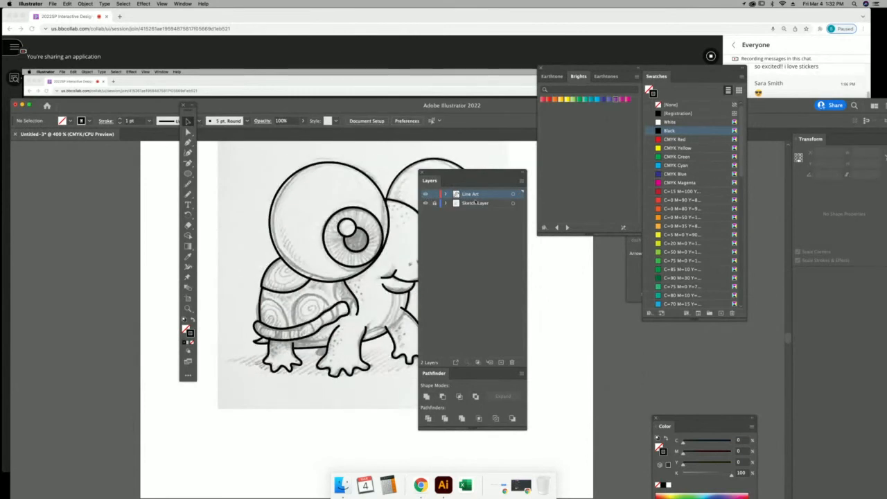
# Reposition the floating Layers panel and drag Line Art onto Create New Layer to make Line Art copy.
pyautogui.moveTo(486, 176); pyautogui.dragTo(496, 154)
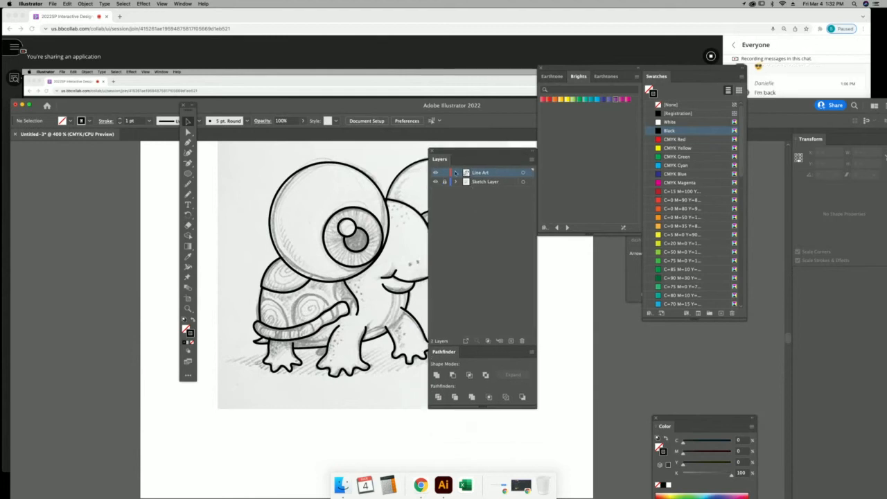
pyautogui.click(806, 94)
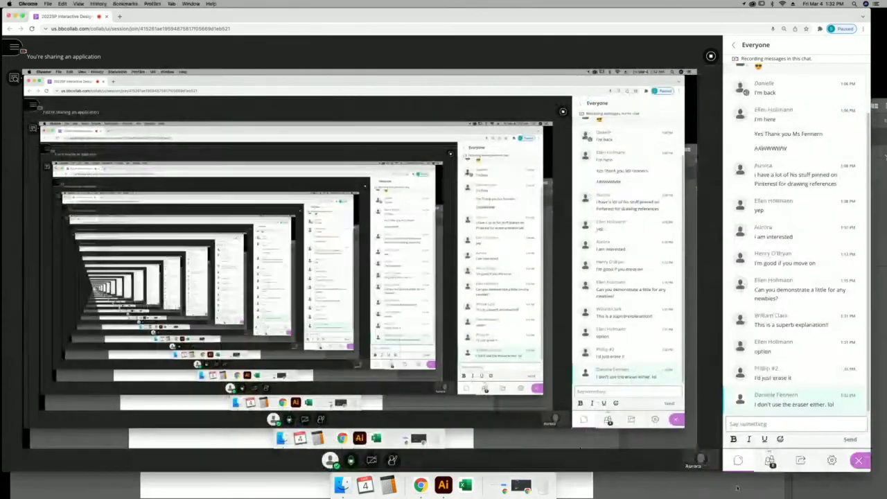
pyautogui.click(283, 487)
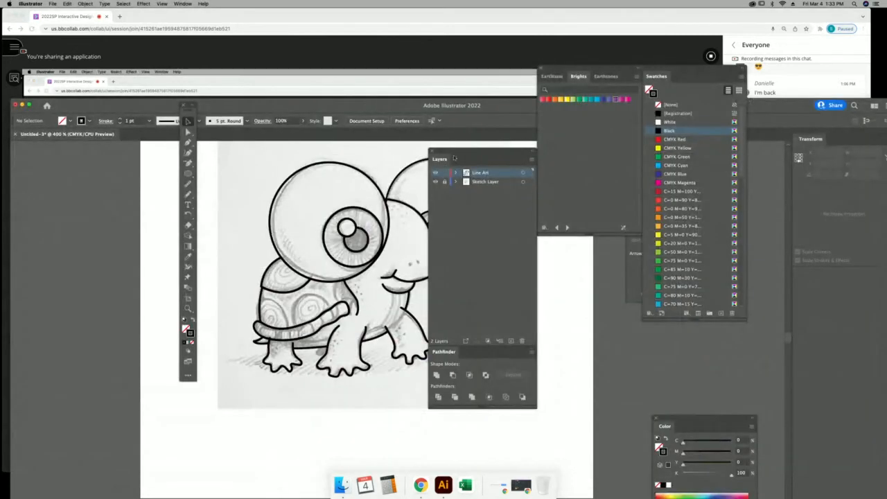
pyautogui.moveTo(465, 151); pyautogui.dragTo(516, 209)
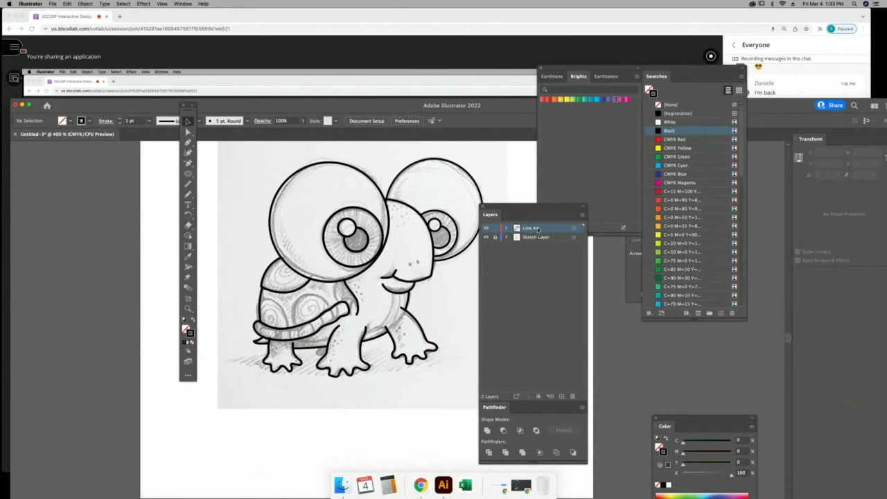
pyautogui.moveTo(538, 230); pyautogui.dragTo(553, 290)
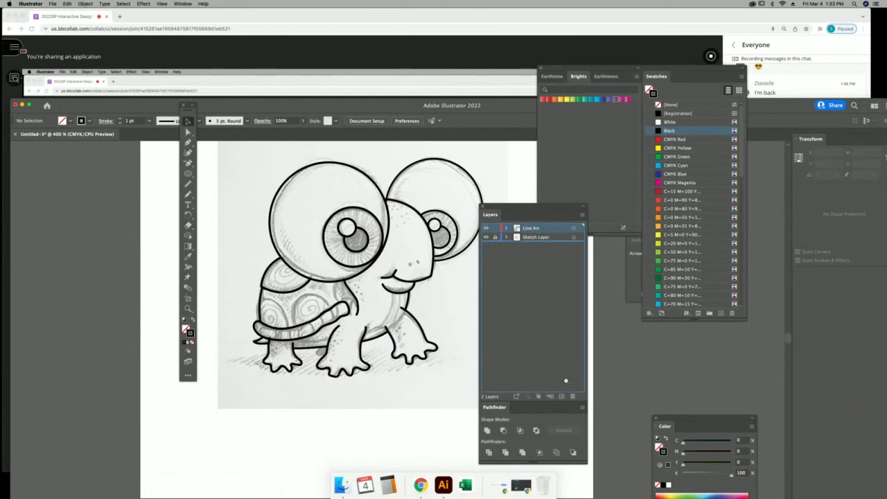
pyautogui.moveTo(566, 381); pyautogui.dragTo(562, 397)
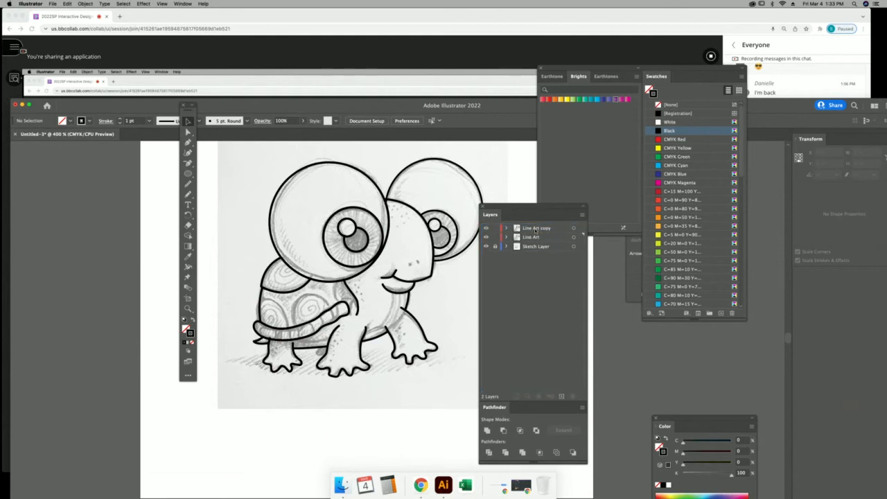
# Rename the Line Art copy layer to 'Color' and move it below Line Art.
pyautogui.doubleClick(535, 228)
pyautogui.write('Color')
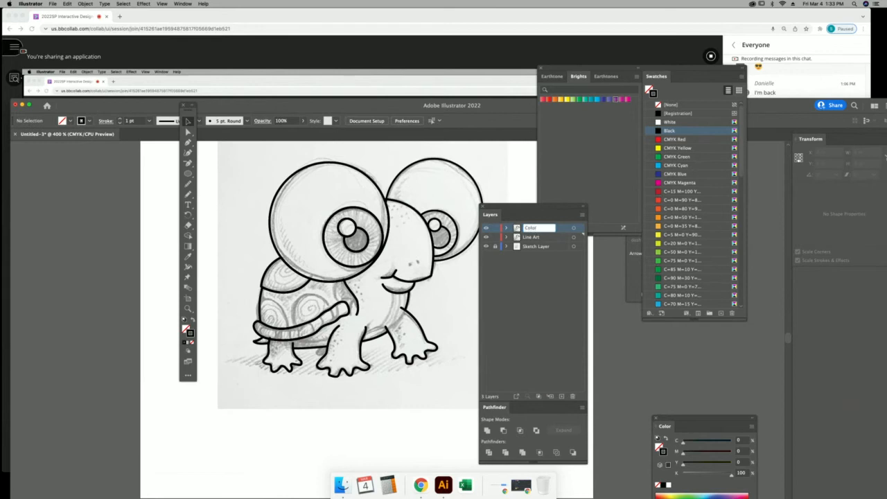
pyautogui.press('Return')
pyautogui.moveTo(544, 229); pyautogui.dragTo(547, 241)
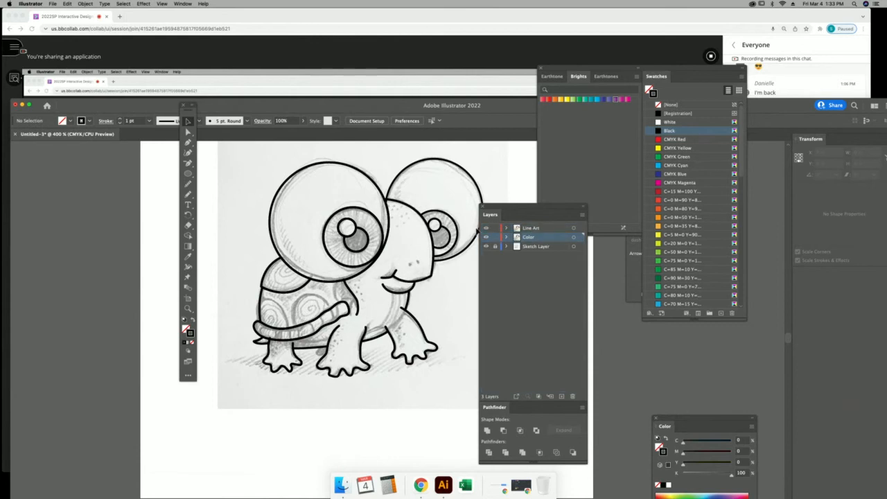
# Hide the Sketch Layer and Color layer so only the Line Art outlines are visible.
pyautogui.click(486, 246)
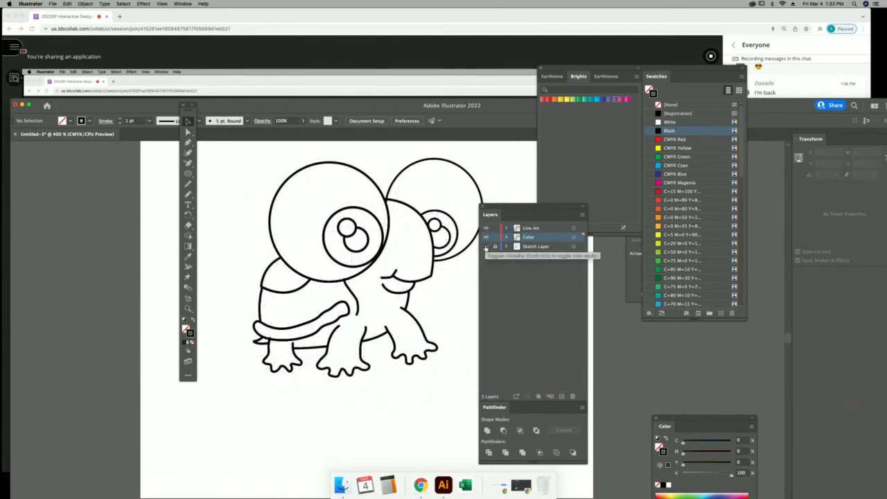
pyautogui.click(486, 238)
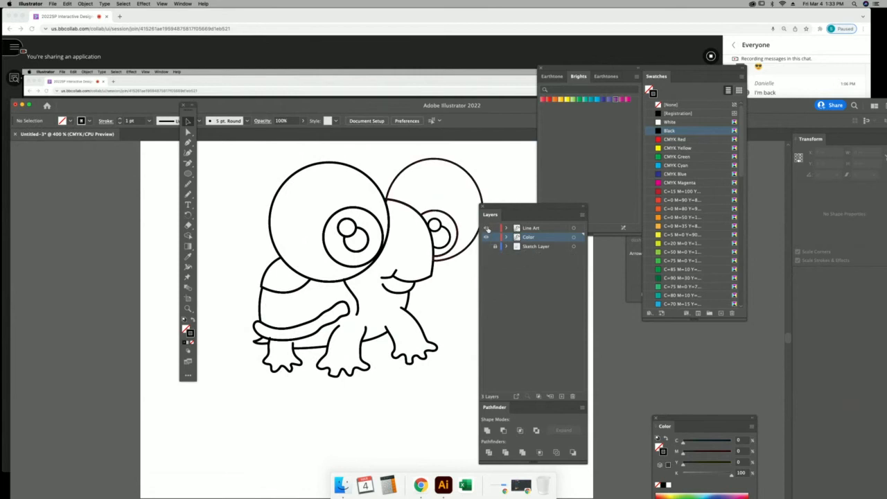
pyautogui.click(485, 237)
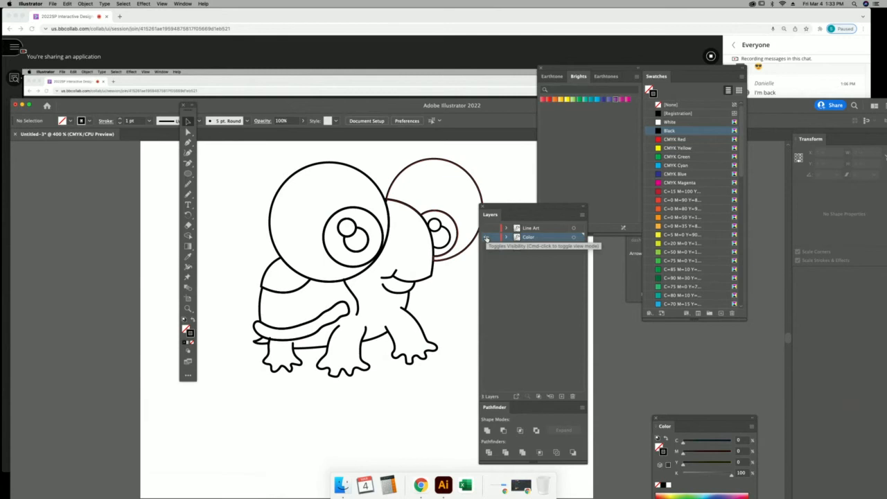
pyautogui.click(486, 229)
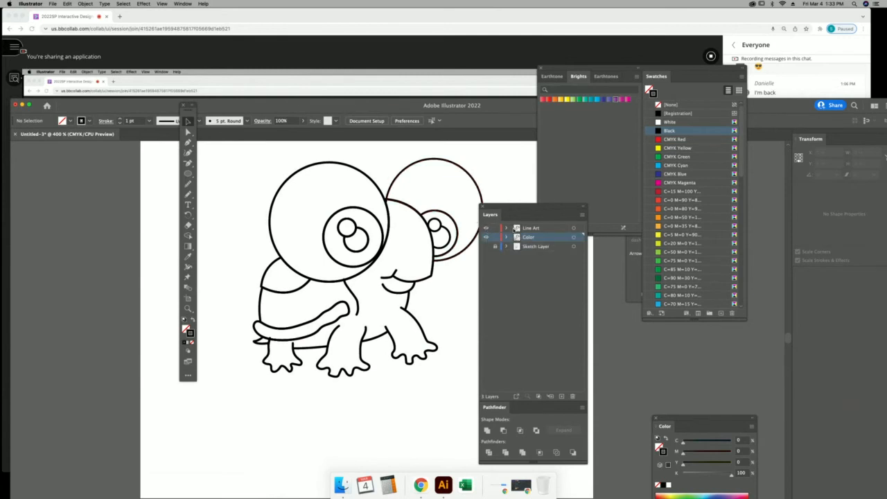
pyautogui.click(486, 237)
# Select all turtle line art, show the Color layer, and undo a trial duplicate dragged left.
pyautogui.press('super+a')
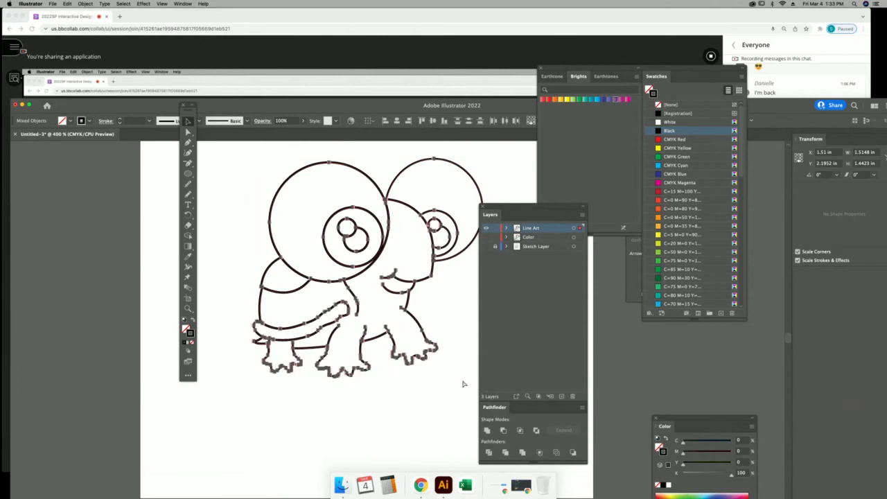
pyautogui.click(485, 238)
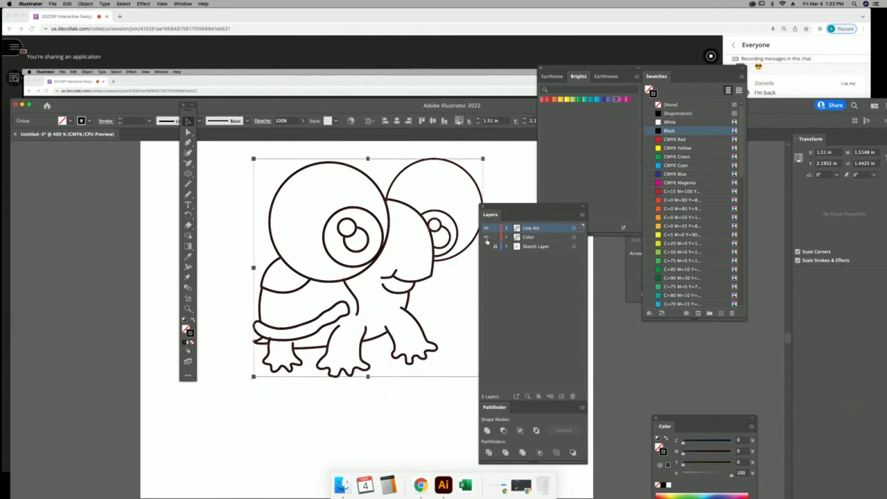
pyautogui.click(506, 163)
pyautogui.moveTo(478, 181); pyautogui.dragTo(346, 183)
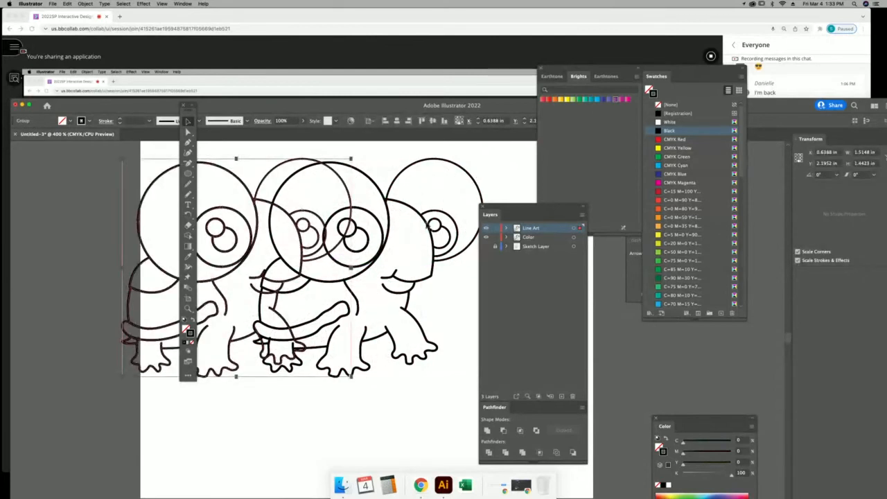
pyautogui.press('super+z')
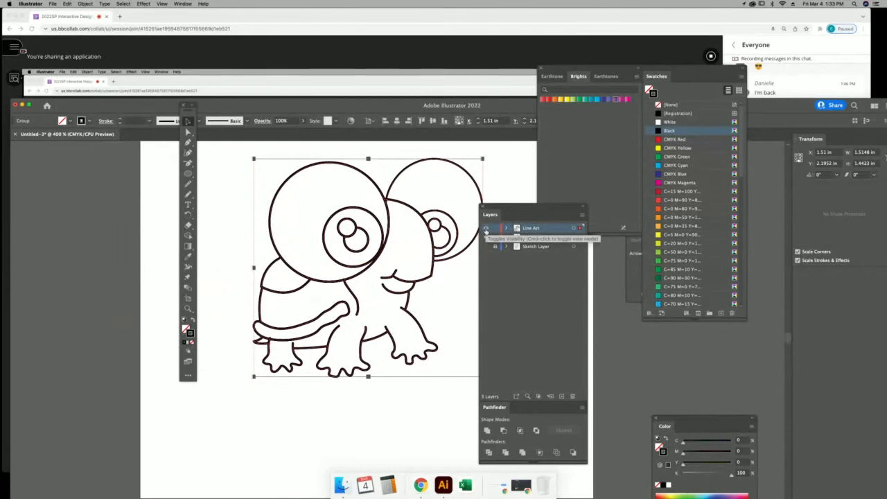
# Deselect the turtle, make Color the working layer, and bring the Collaborate class chat forward.
pyautogui.press('super+shift+a')
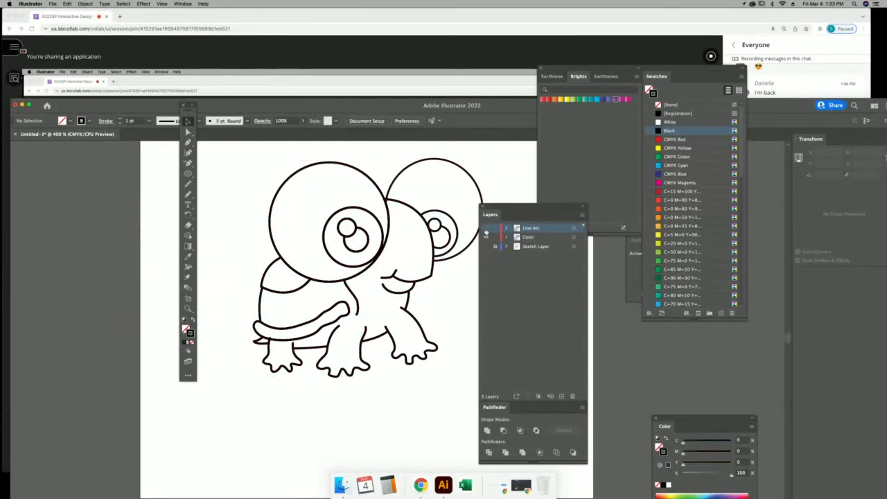
pyautogui.click(546, 239)
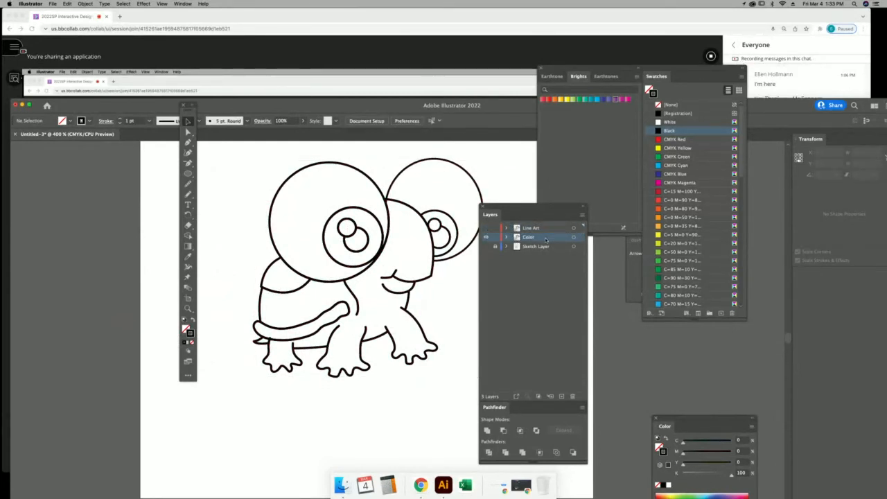
pyautogui.click(807, 85)
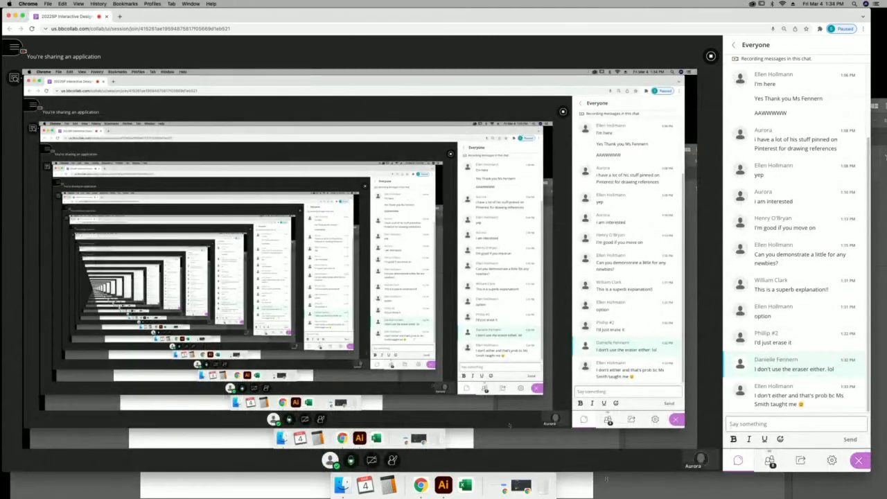
# Back in Illustrator, zoom in on the turtle's left eye, then zoom out to the full artboard.
pyautogui.click(600, 491)
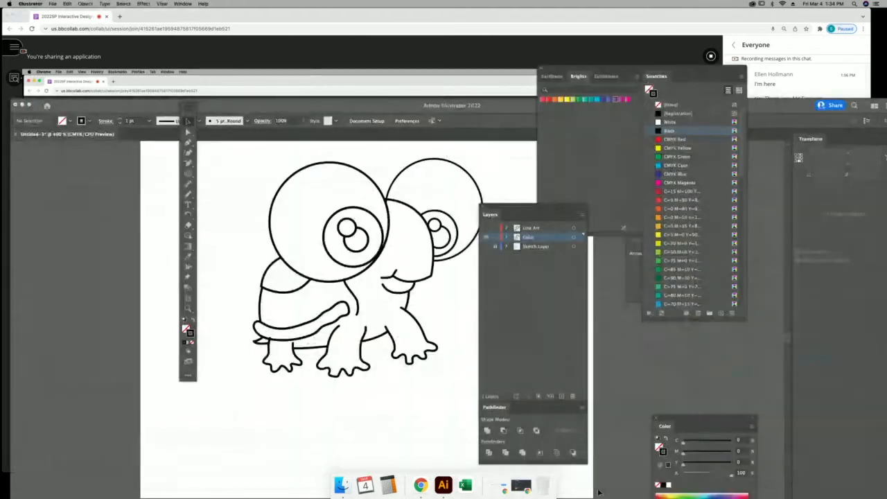
pyautogui.click(188, 308)
pyautogui.moveTo(286, 176); pyautogui.dragTo(340, 283)
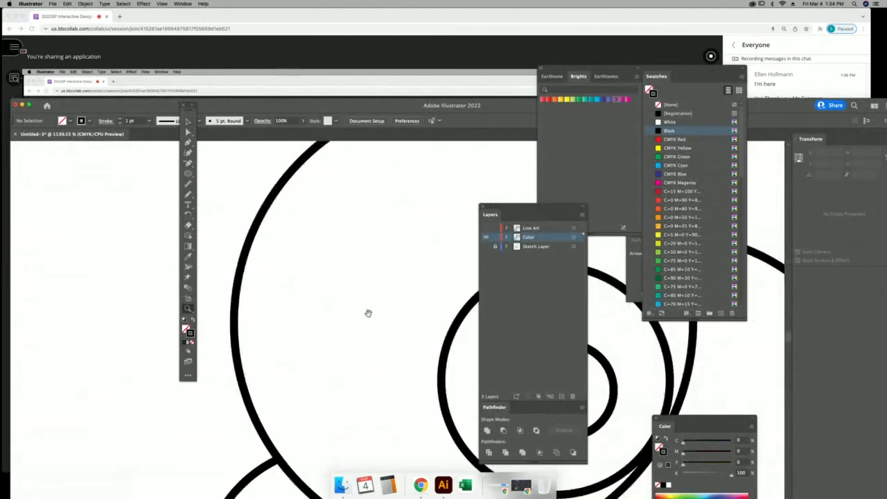
pyautogui.moveTo(368, 314); pyautogui.dragTo(301, 299)
pyautogui.press('super+minus')
pyautogui.press('super+minus')
pyautogui.press('super+minus')
pyautogui.press('super+minus')
pyautogui.press('super+minus')
pyautogui.press('super+minus')
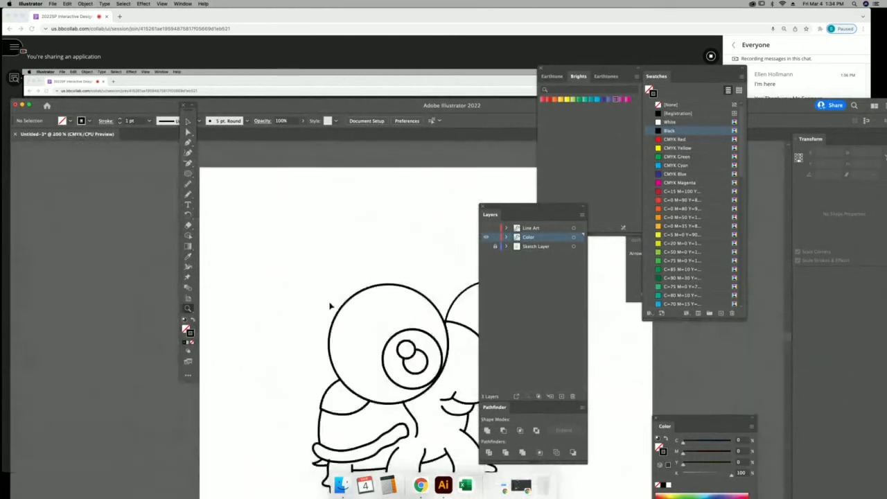
pyautogui.moveTo(402, 315); pyautogui.dragTo(299, 201)
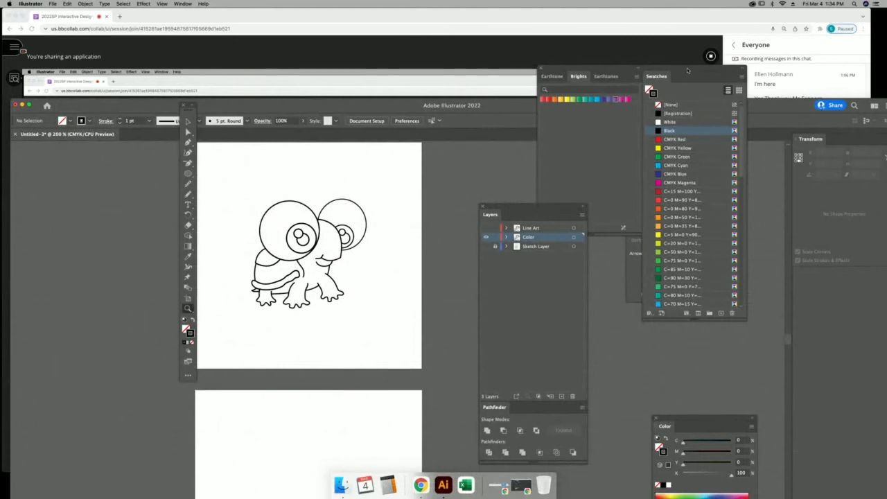
# Move aside and close the Brights and other swatch panels.
pyautogui.moveTo(688, 70); pyautogui.dragTo(600, 109)
pyautogui.click(533, 118)
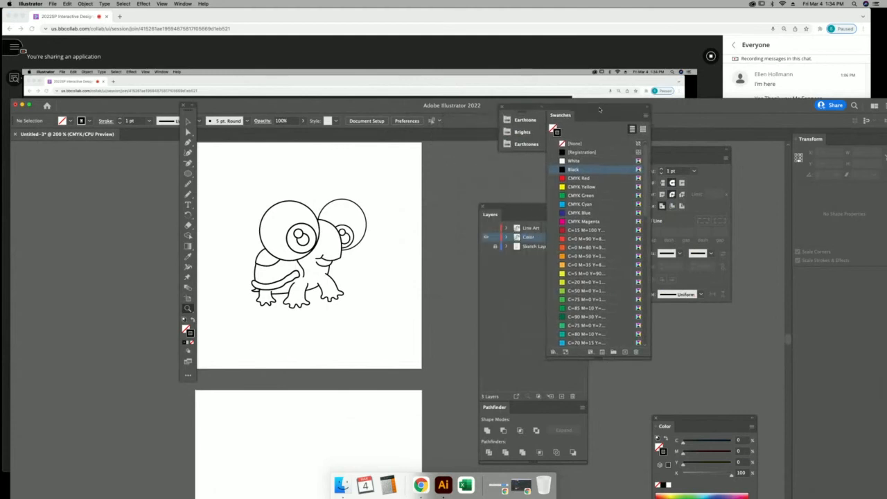
pyautogui.click(503, 108)
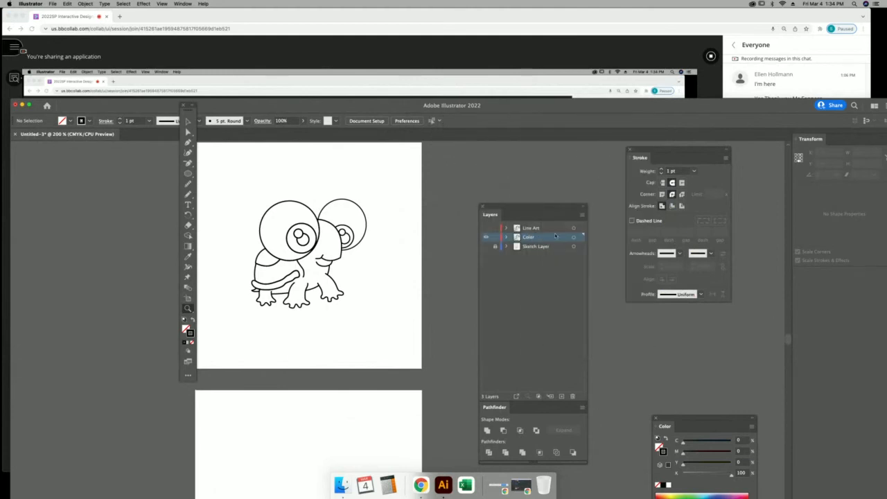
pyautogui.click(183, 4)
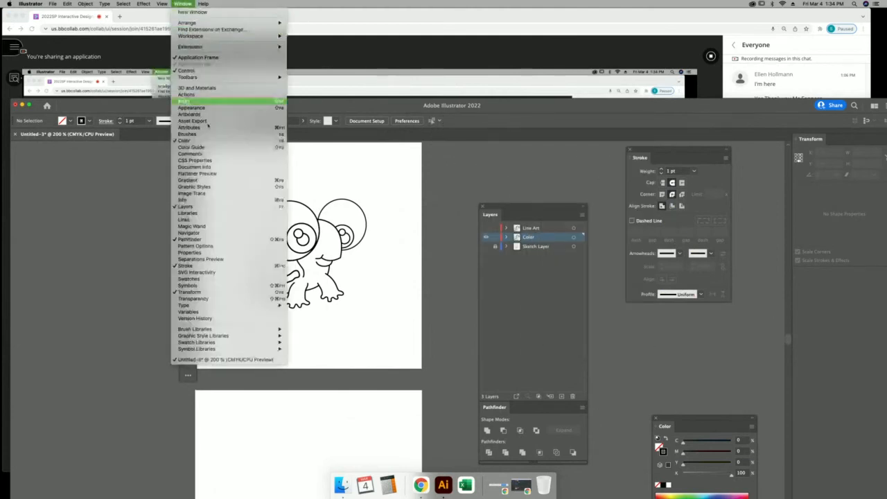
# Reopen Swatches beside the turtle and load the Earthtone swatch library from its menu.
pyautogui.click(215, 280)
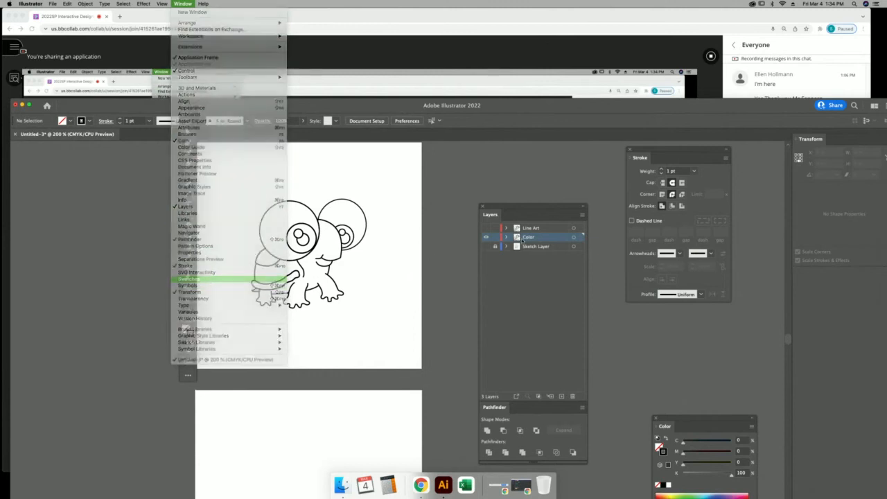
pyautogui.scroll(-10, 604, 304)
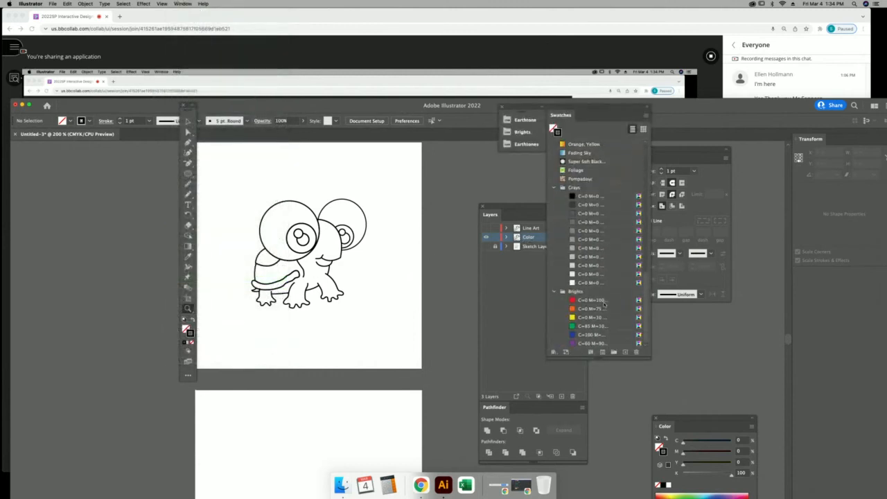
pyautogui.scroll(10, 574, 204)
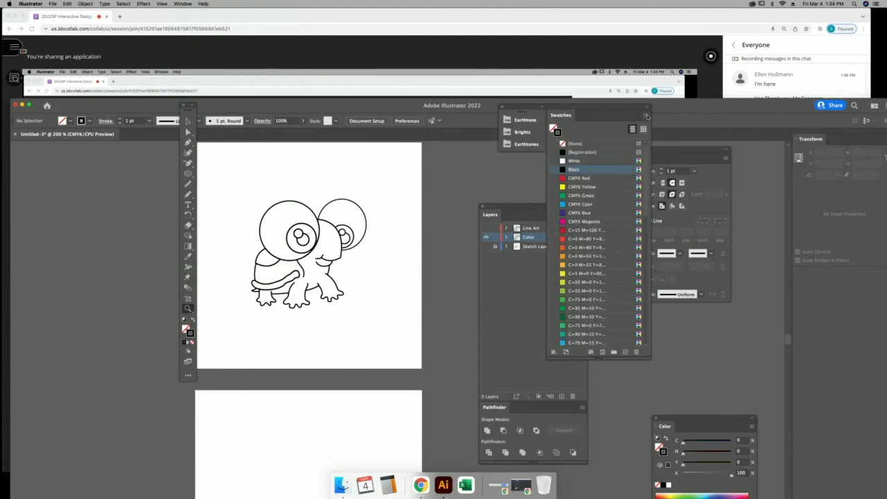
pyautogui.moveTo(619, 108); pyautogui.dragTo(461, 135)
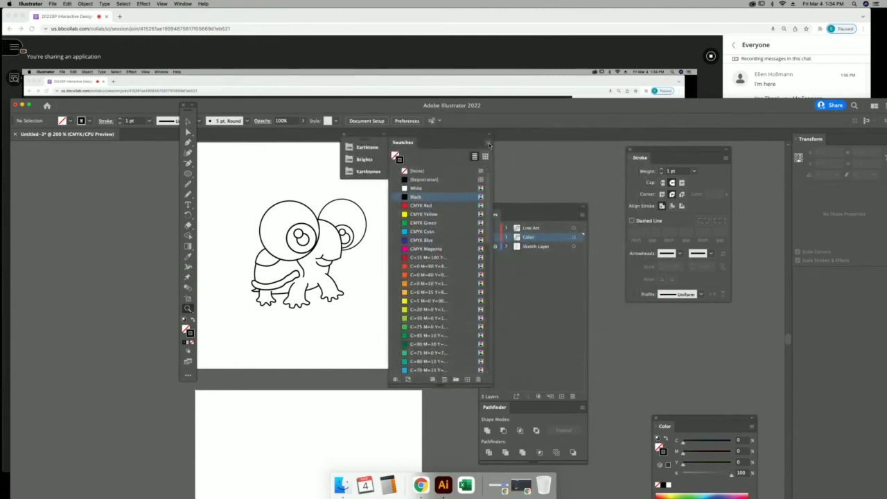
pyautogui.click(488, 144)
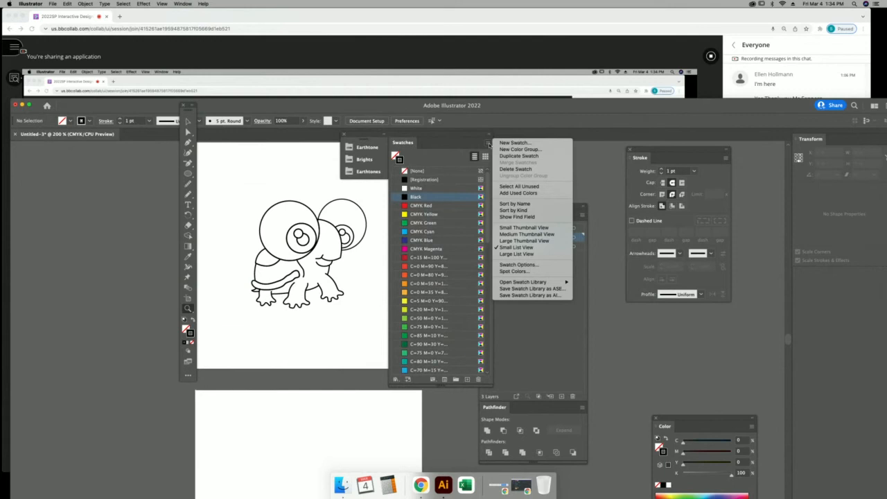
pyautogui.moveTo(544, 282)
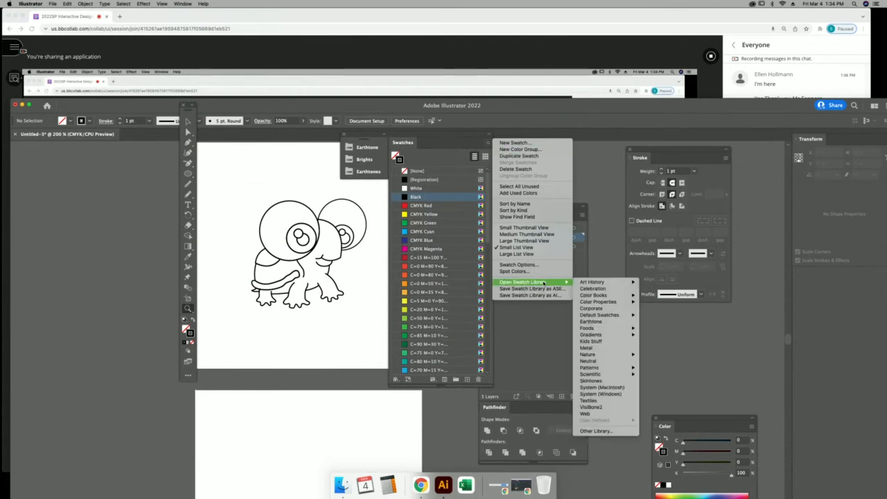
pyautogui.moveTo(612, 281)
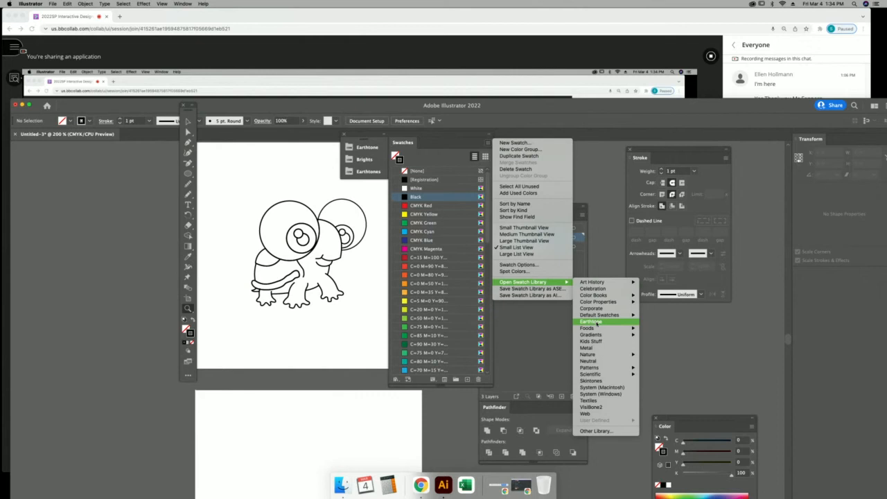
pyautogui.moveTo(591, 337)
pyautogui.click(598, 324)
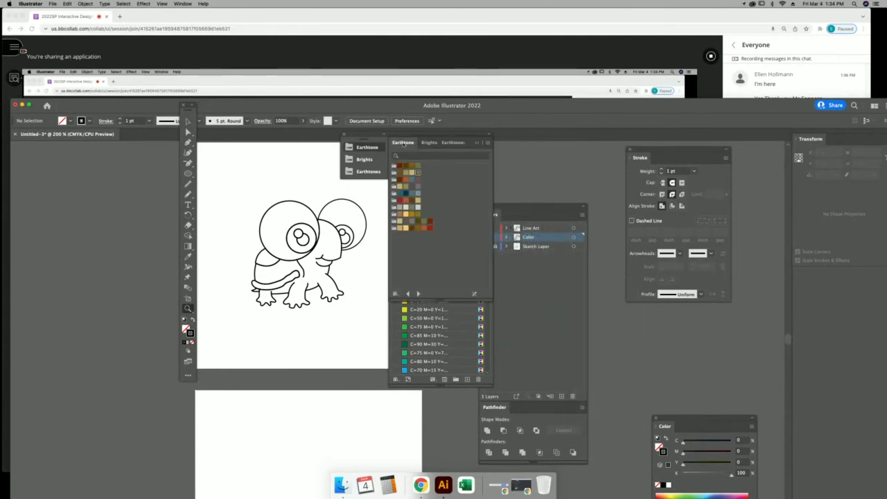
# Tear the Earthtone library into its own floating panel and rearrange panels so Layers shows fully.
pyautogui.moveTo(405, 144); pyautogui.dragTo(392, 196)
pyautogui.moveTo(451, 133); pyautogui.dragTo(755, 149)
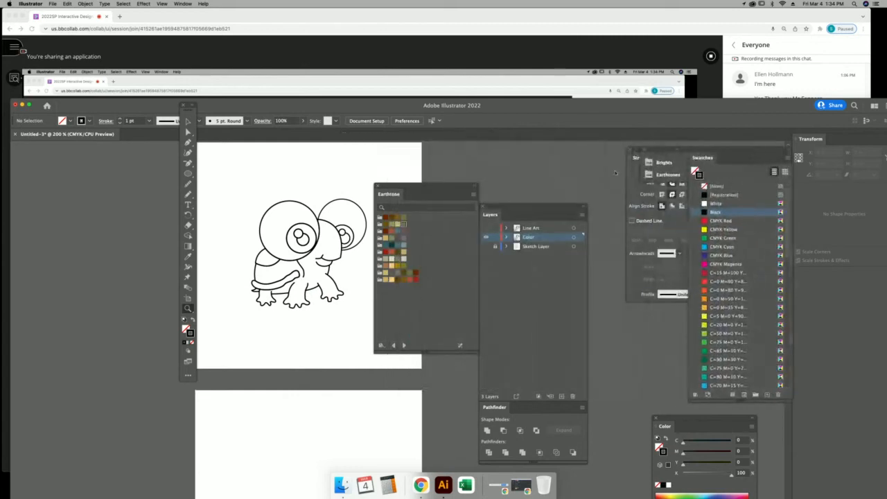
pyautogui.moveTo(531, 208); pyautogui.dragTo(721, 170)
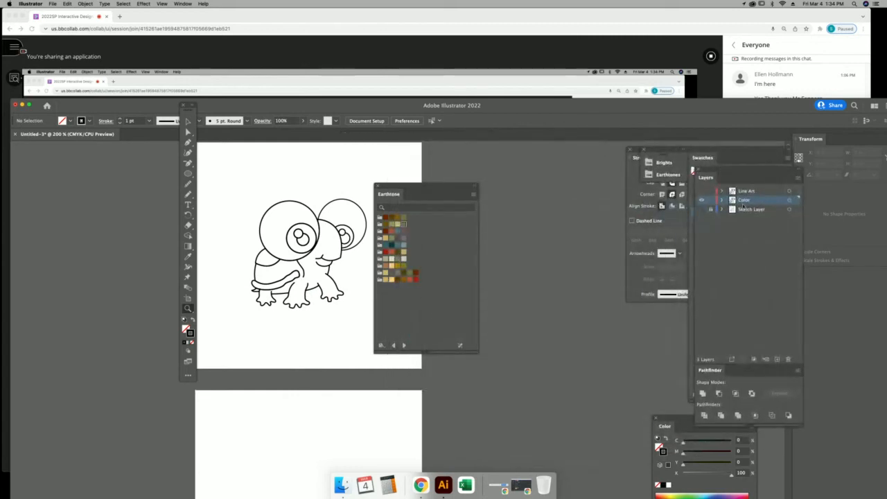
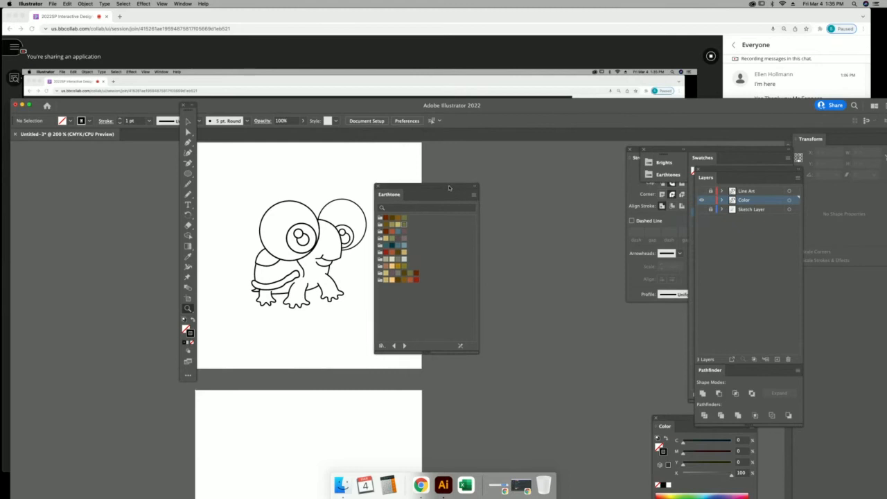
# Nudge the Earthtone panel, then move the eye circle and body and undo both moves.
pyautogui.moveTo(452, 187); pyautogui.dragTo(462, 180)
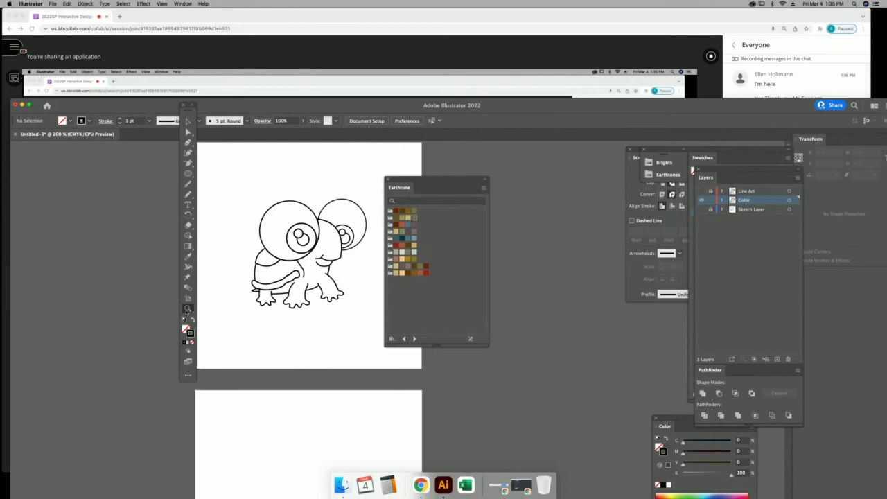
pyautogui.press('v')
pyautogui.moveTo(270, 203); pyautogui.dragTo(232, 173)
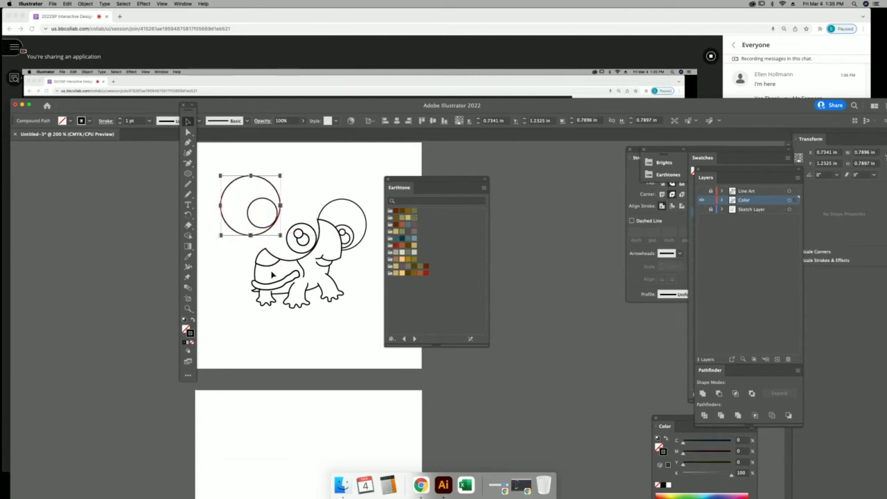
pyautogui.moveTo(307, 303); pyautogui.dragTo(327, 356)
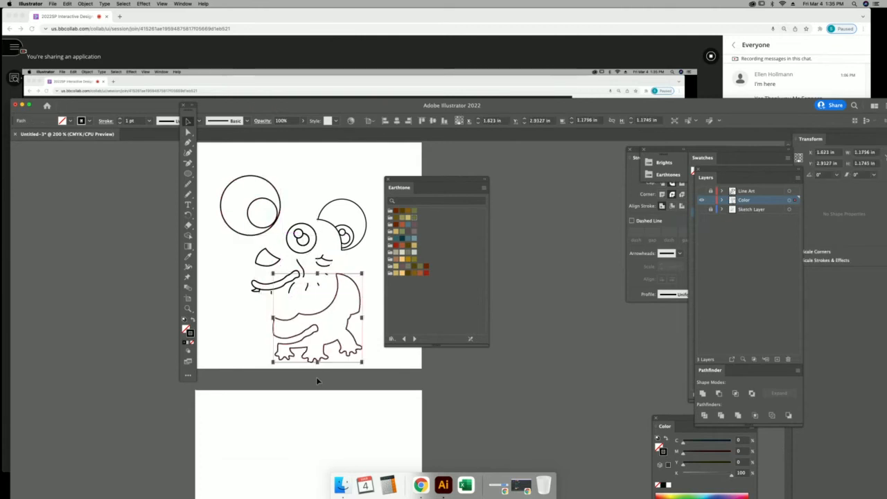
pyautogui.press('a')
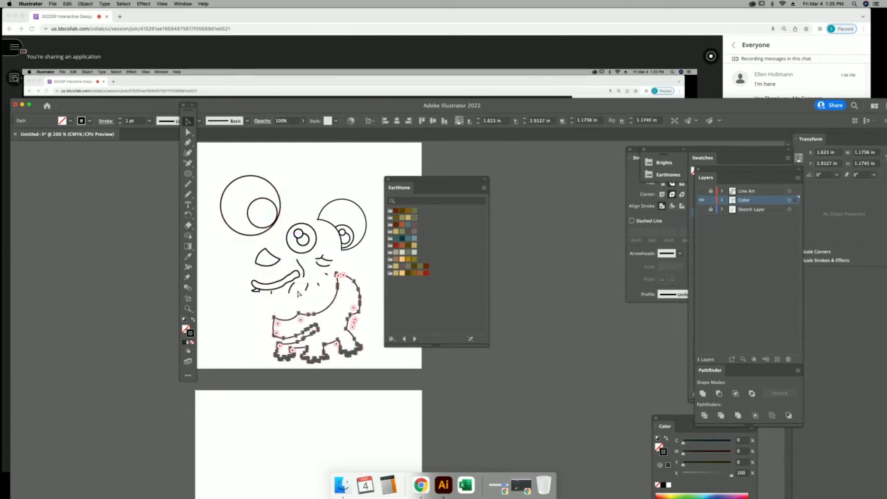
pyautogui.press('cmd+z')
pyautogui.press('cmd+z')
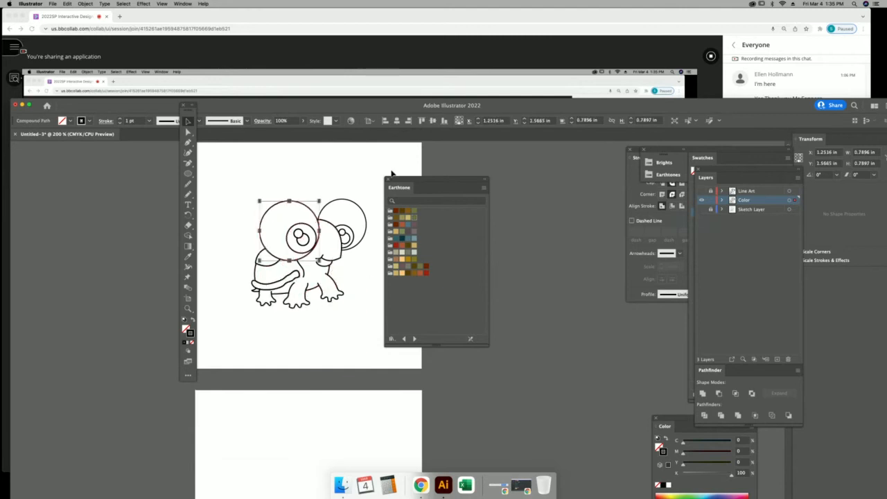
pyautogui.press('v')
# Zoom in around the whole turtle and move the Earthtone panel away from it.
pyautogui.click(187, 309)
pyautogui.moveTo(248, 171); pyautogui.dragTo(395, 373)
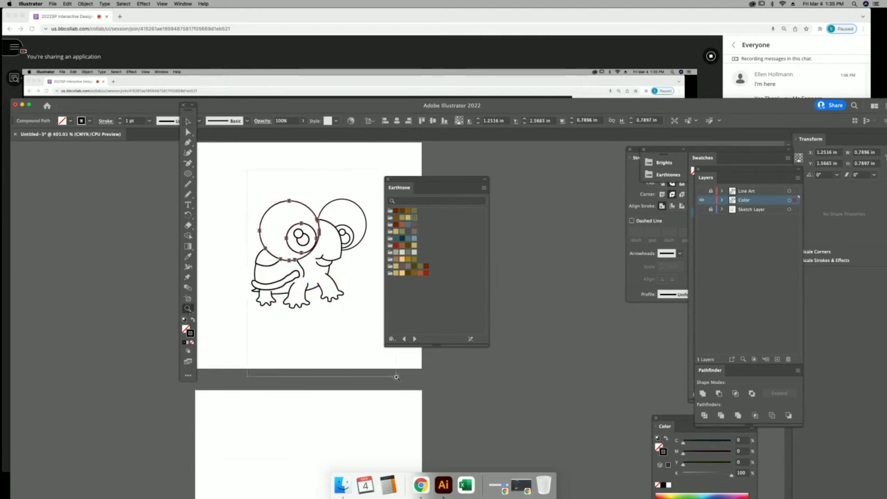
pyautogui.press('v')
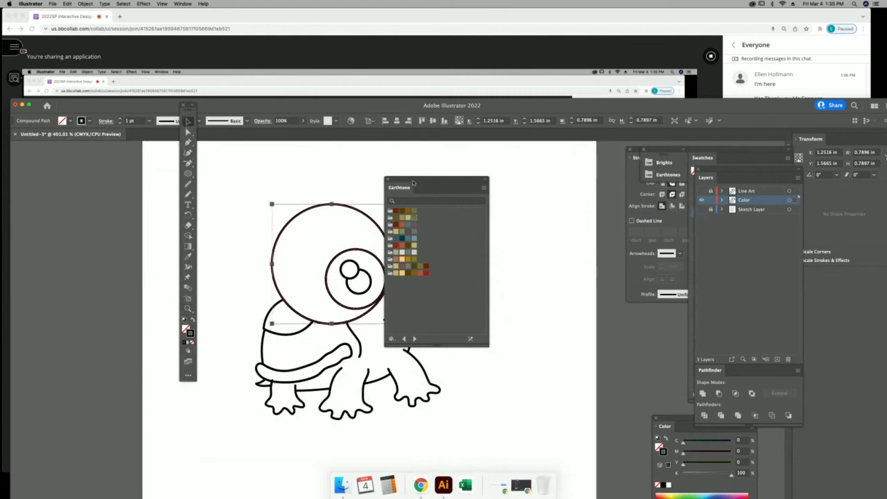
pyautogui.moveTo(415, 183); pyautogui.dragTo(554, 196)
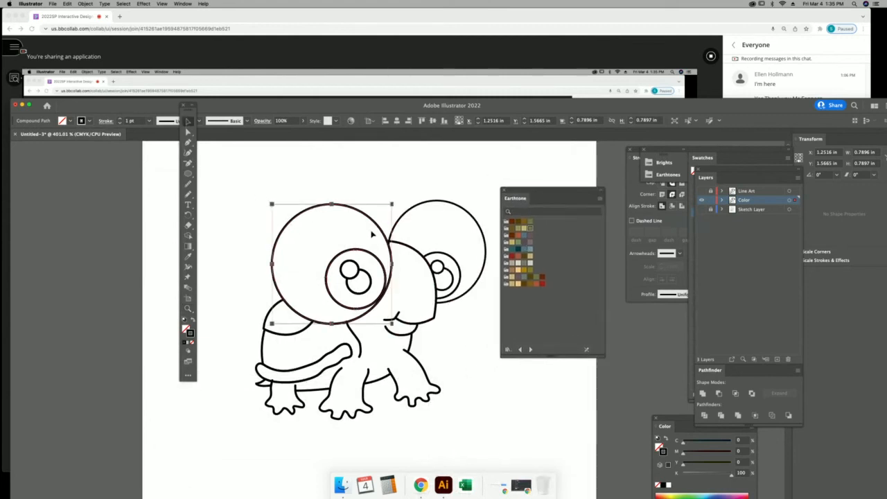
# Fill the left big circle with olive, then eyedrop the olive fill onto the right circle.
pyautogui.click(530, 228)
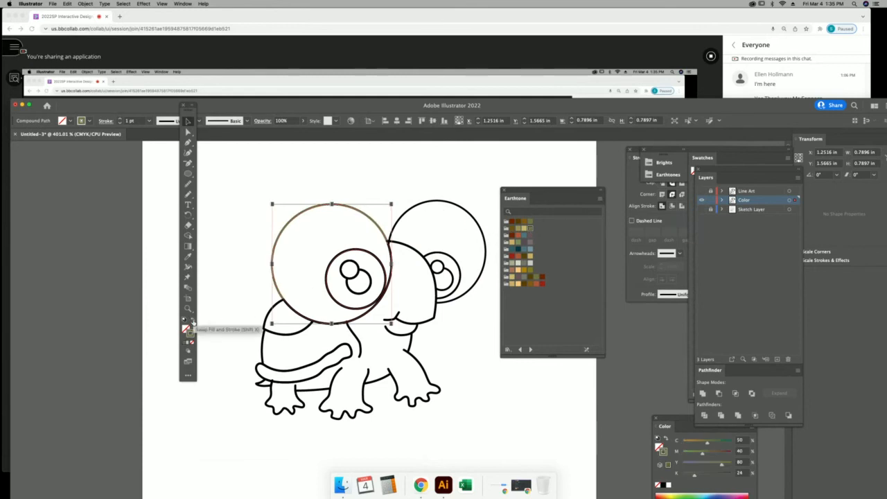
pyautogui.click(193, 320)
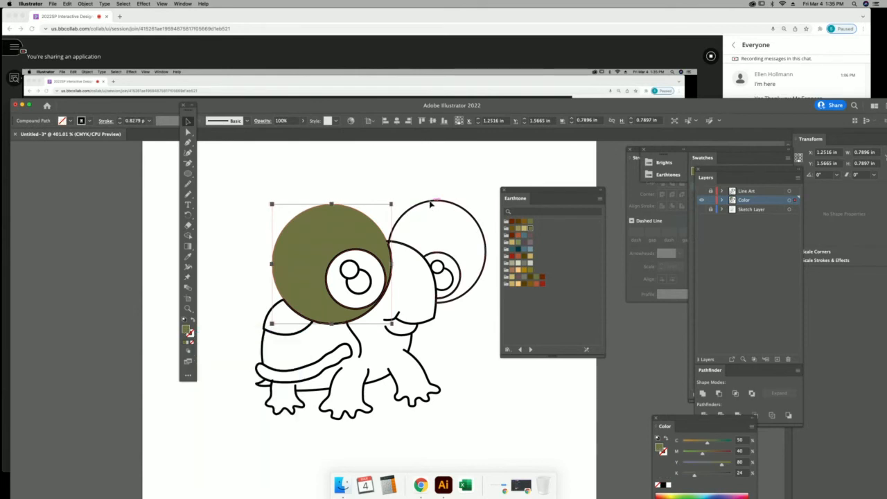
pyautogui.click(437, 202)
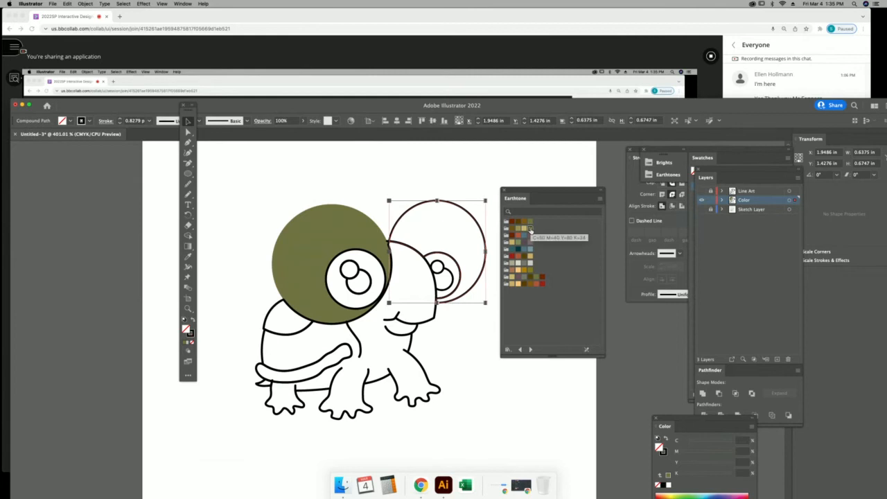
pyautogui.press('i')
pyautogui.click(325, 221)
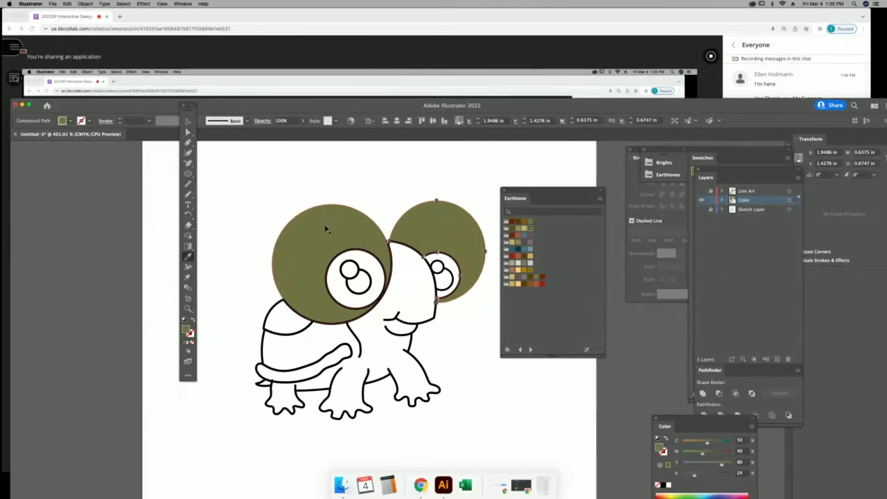
# Select both pupils and fill them with black.
pyautogui.press('v')
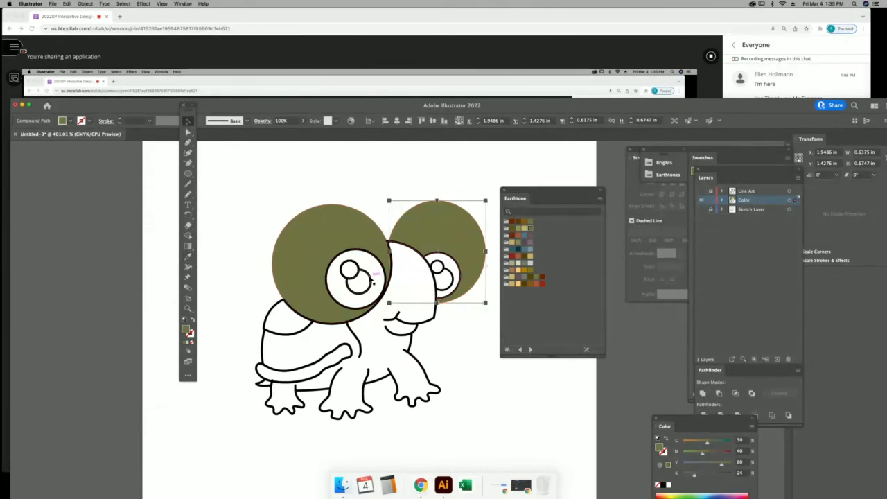
pyautogui.click(372, 277)
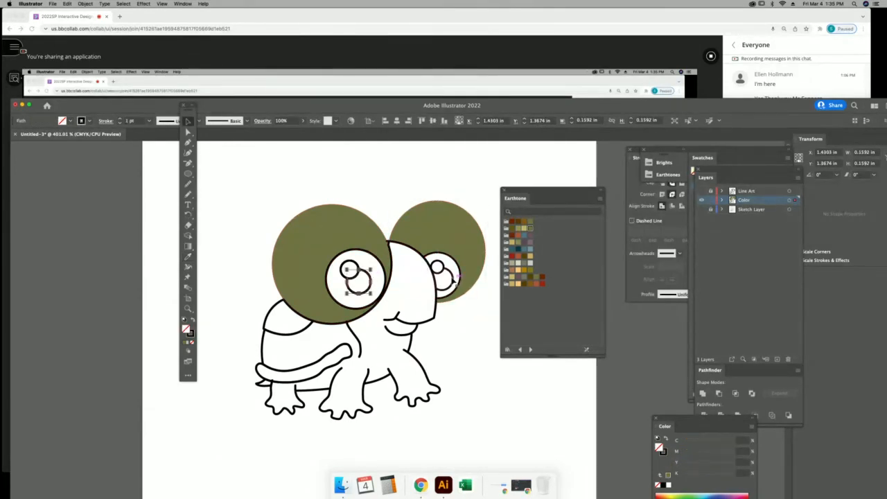
pyautogui.keyDown('shift'); pyautogui.click(455, 278); pyautogui.keyUp('shift')
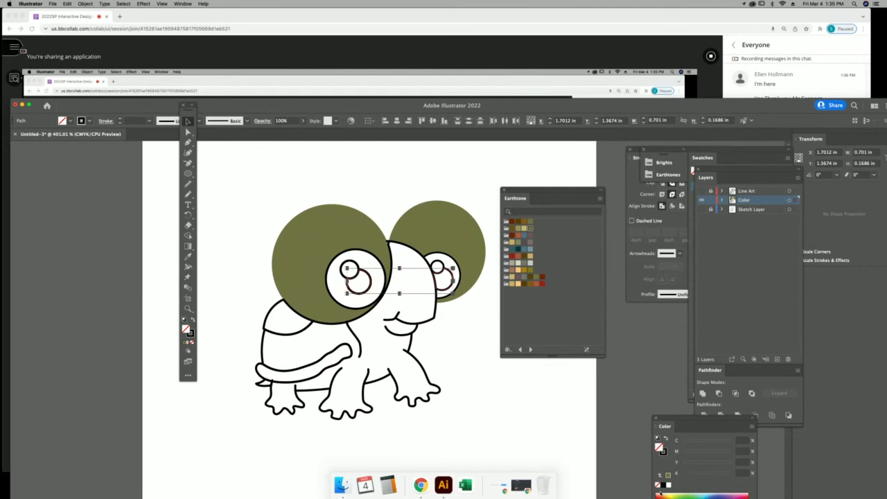
pyautogui.click(664, 486)
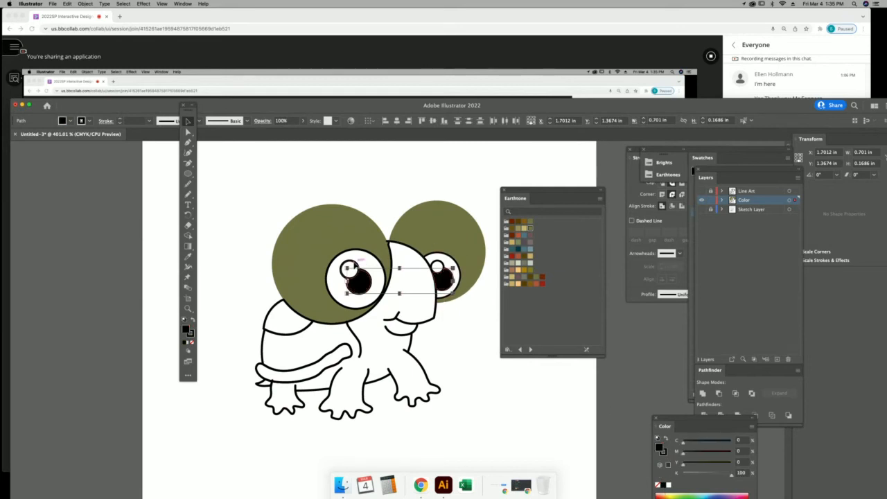
# Select the left eye's outline shape and zoom in on the turtle's face.
pyautogui.click(351, 265)
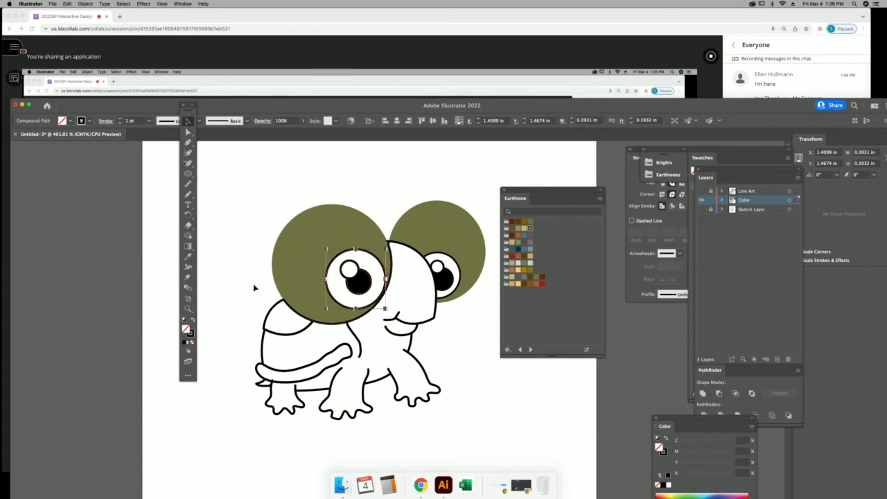
pyautogui.click(187, 309)
pyautogui.moveTo(403, 229); pyautogui.dragTo(495, 371)
pyautogui.click(187, 122)
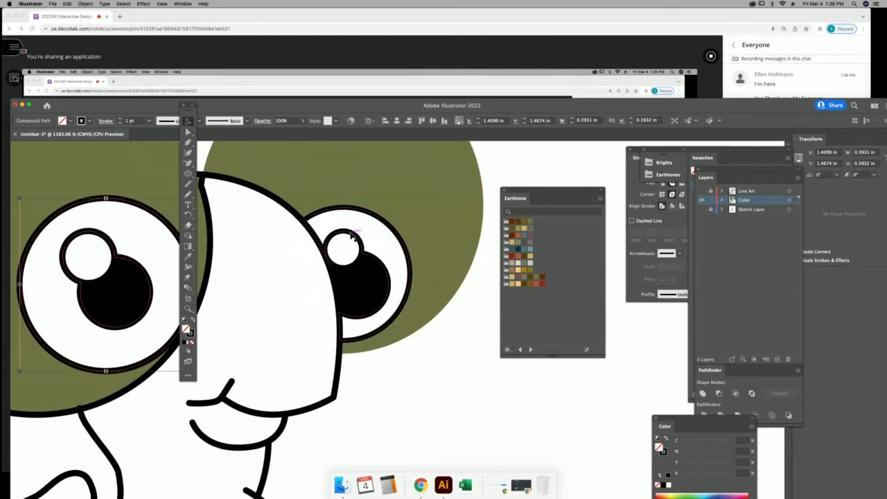
# Delete the right eye's outline shape, try white fills on the eye shapes, then undo.
pyautogui.click(355, 234)
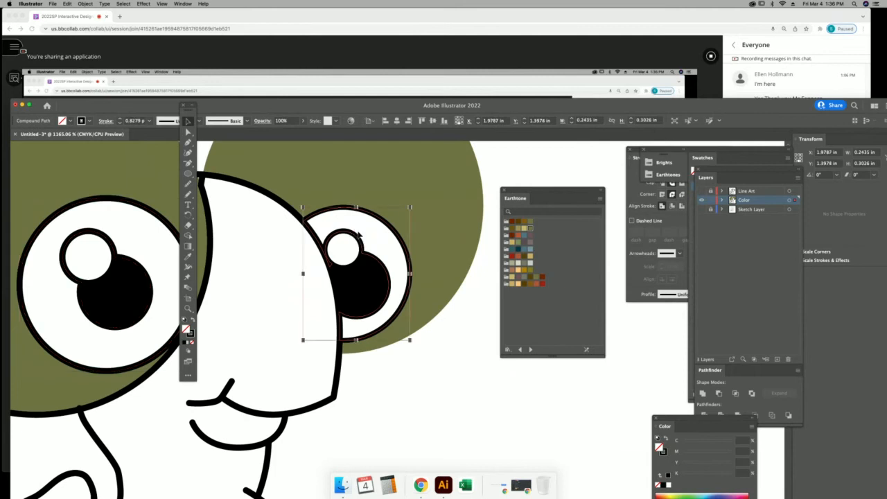
pyautogui.press('Delete')
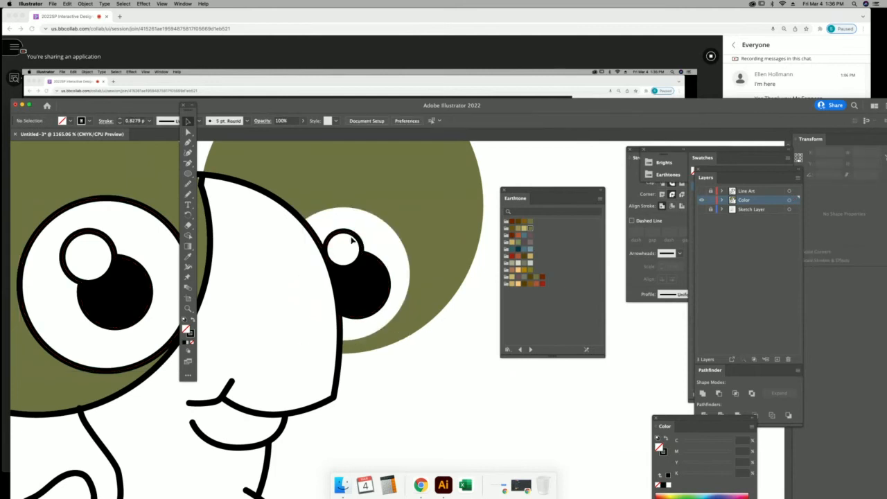
pyautogui.click(355, 239)
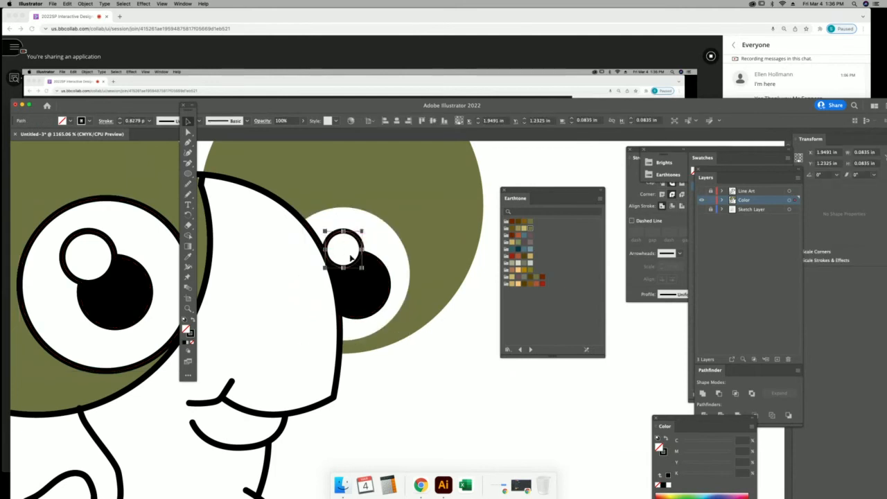
pyautogui.click(668, 486)
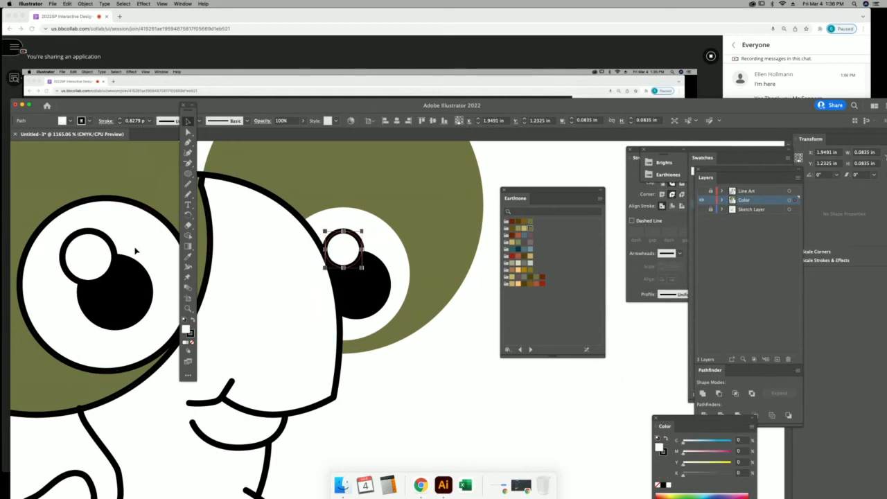
pyautogui.click(114, 249)
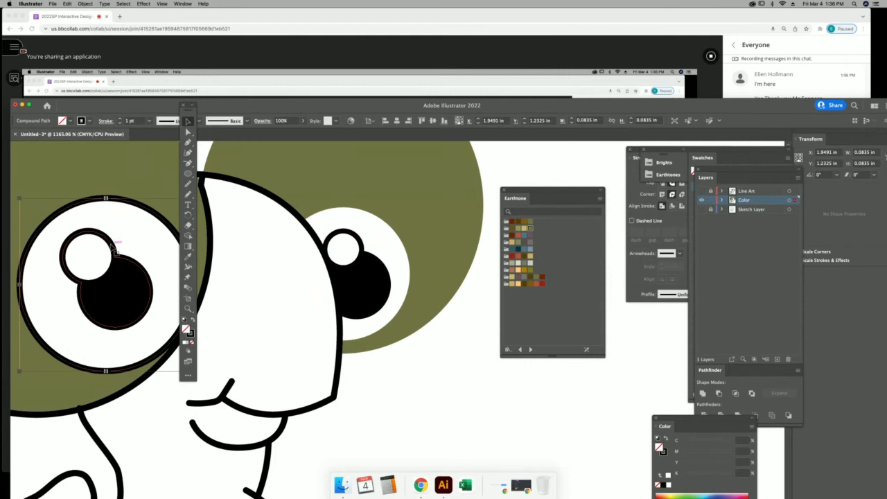
pyautogui.click(669, 486)
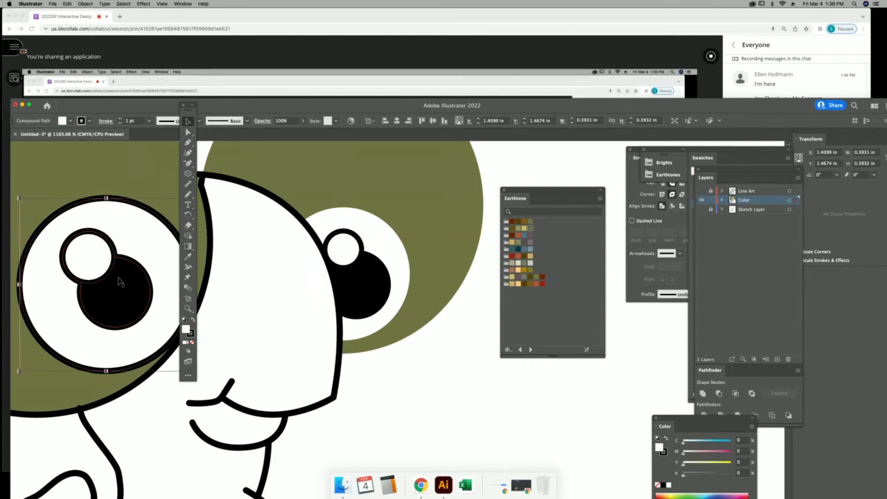
pyautogui.press('super+z')
pyautogui.press('super+z')
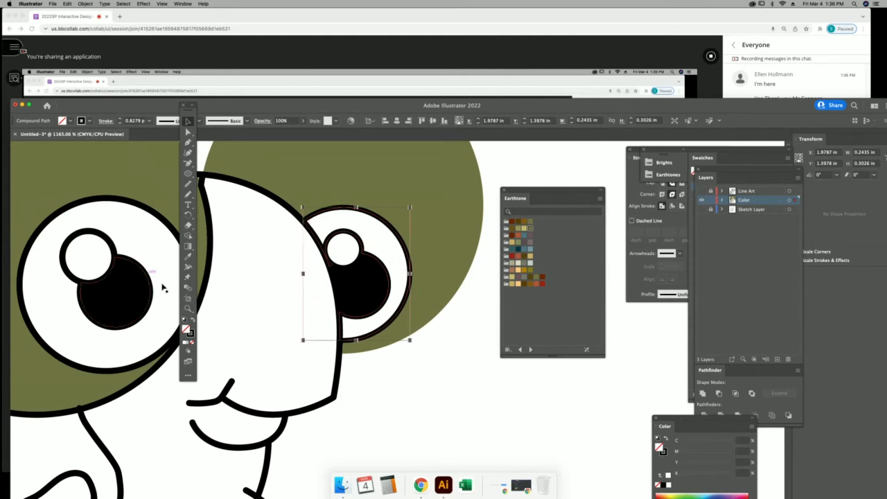
pyautogui.click(471, 381)
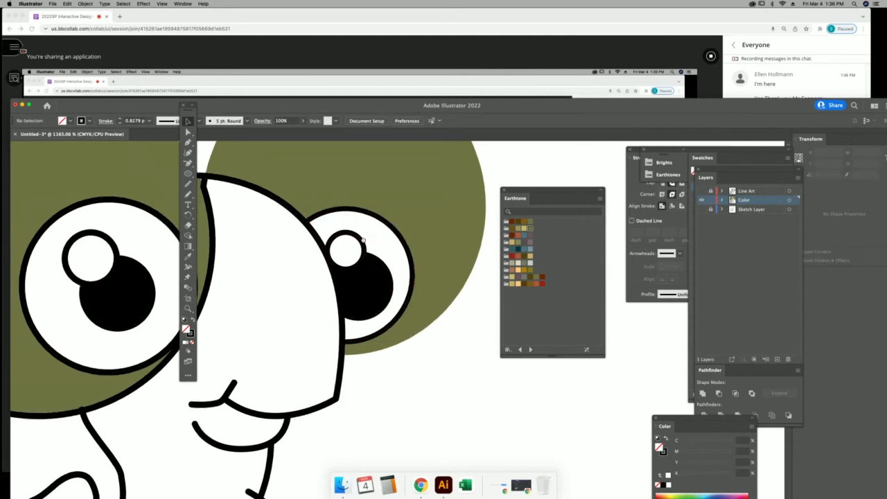
# Fill the left and right eye irises with the Earthtone blue-grey, then zoom out.
pyautogui.hscroll(-5, 305, 229)
pyautogui.click(303, 226)
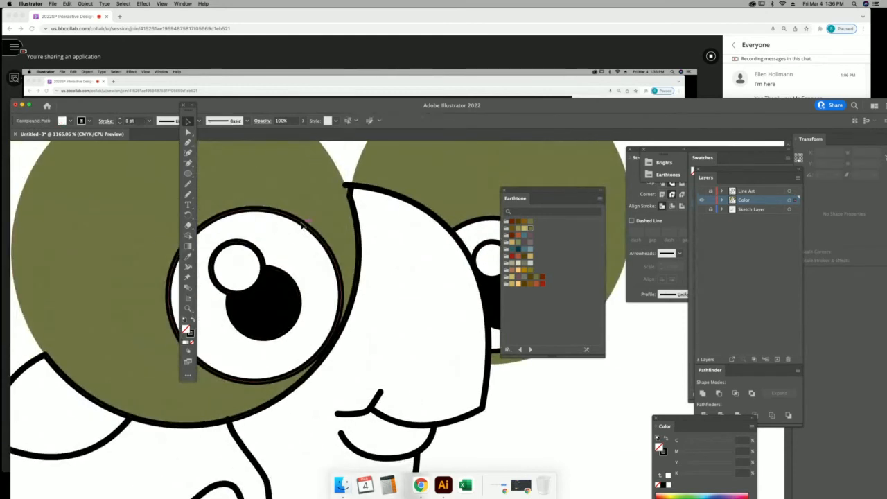
pyautogui.click(530, 250)
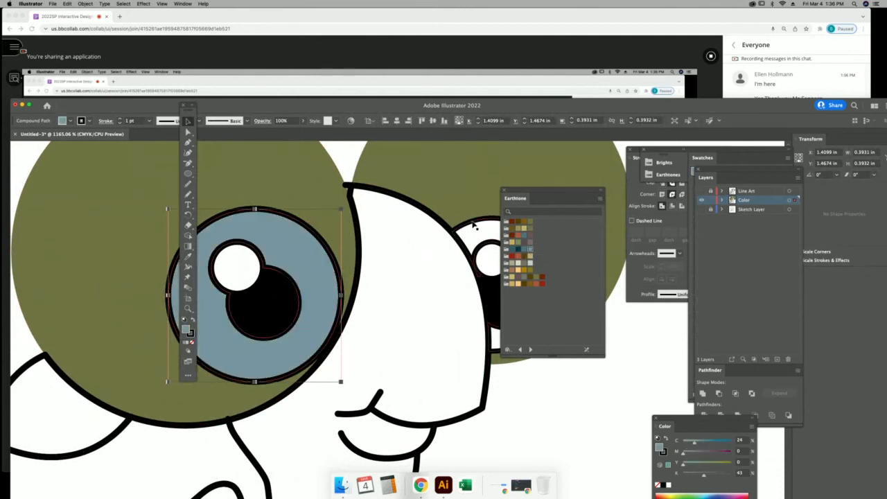
pyautogui.click(474, 226)
pyautogui.moveTo(544, 190); pyautogui.dragTo(623, 188)
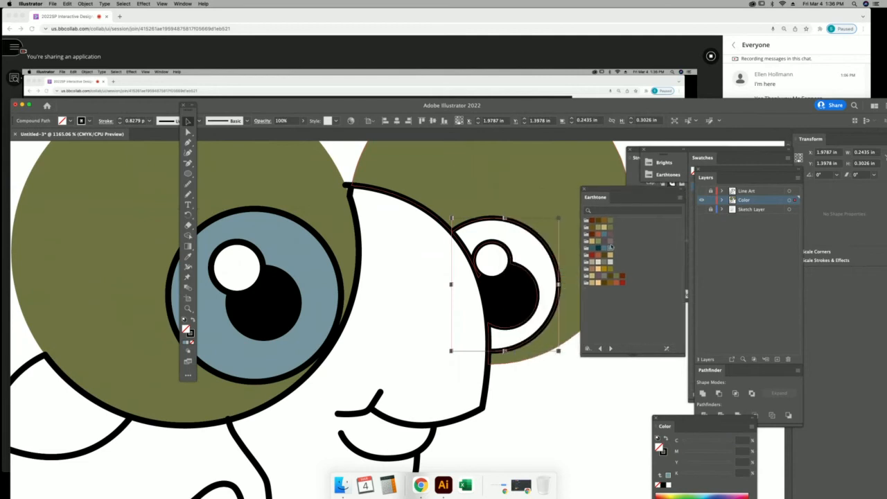
pyautogui.click(610, 250)
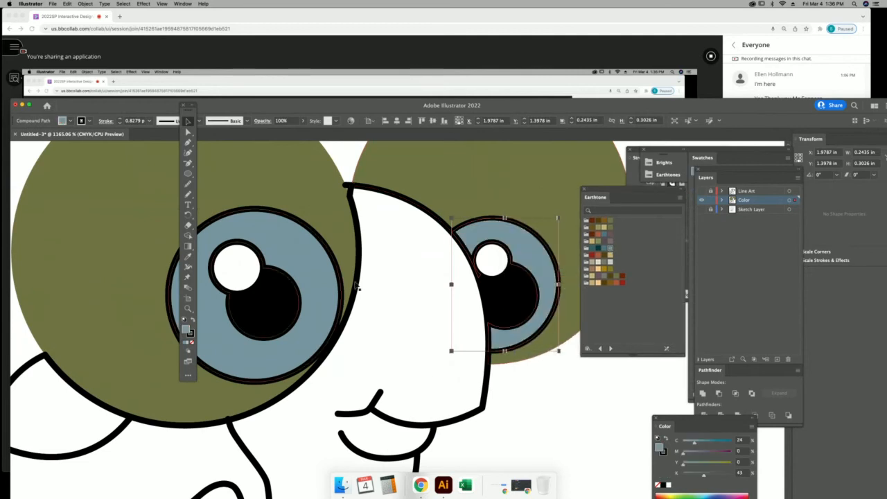
pyautogui.press('super+minus')
pyautogui.press('super+minus')
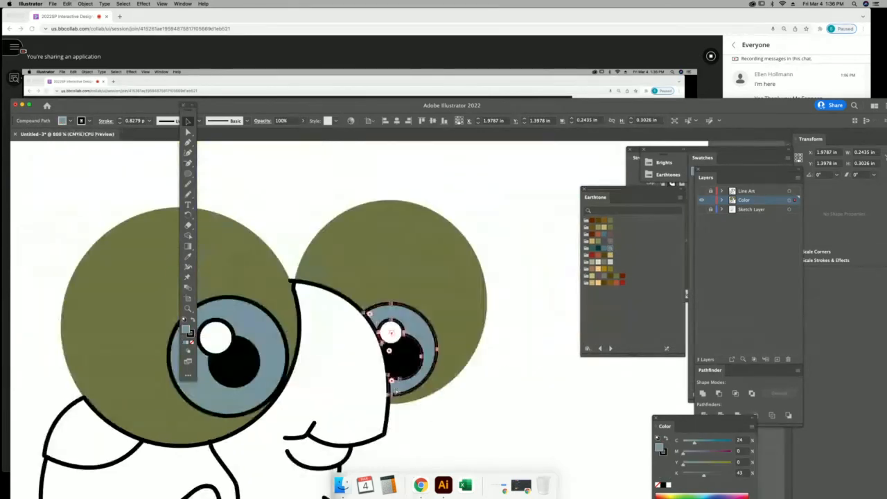
pyautogui.scroll(-5, 481, 420)
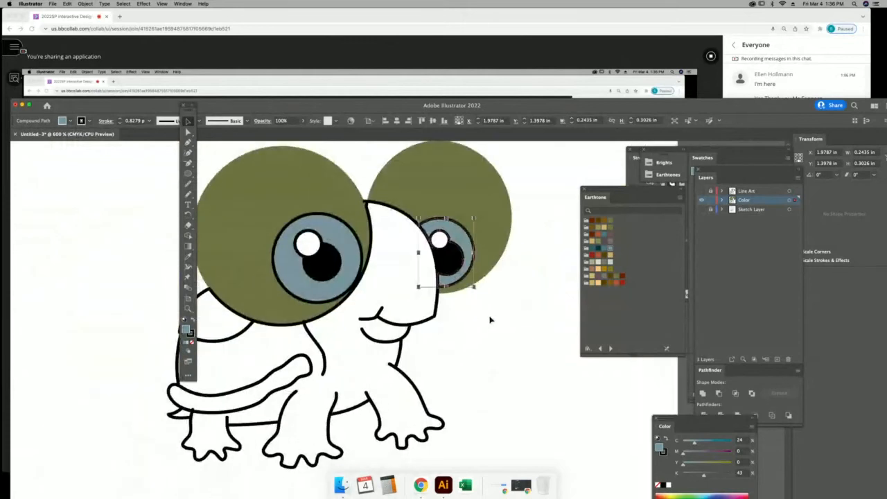
# Fill the turtle's body with the dark olive colour 4F4C28.
pyautogui.click(437, 318)
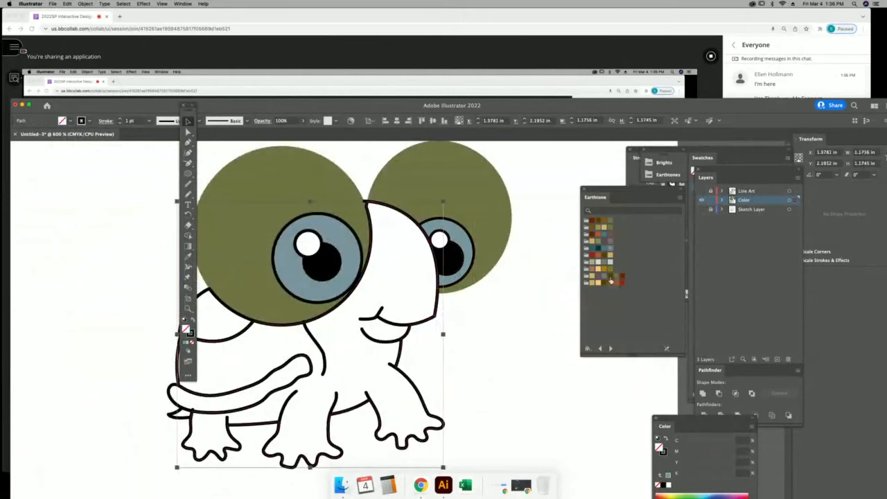
pyautogui.click(591, 229)
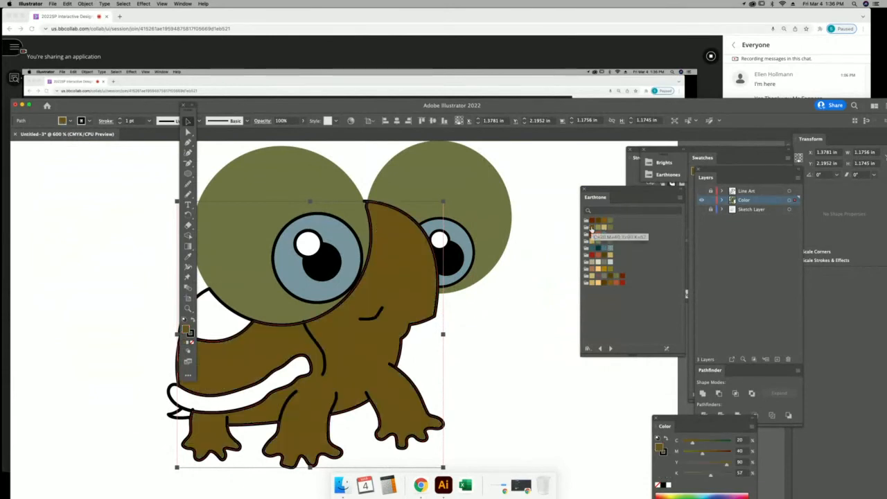
pyautogui.click(610, 227)
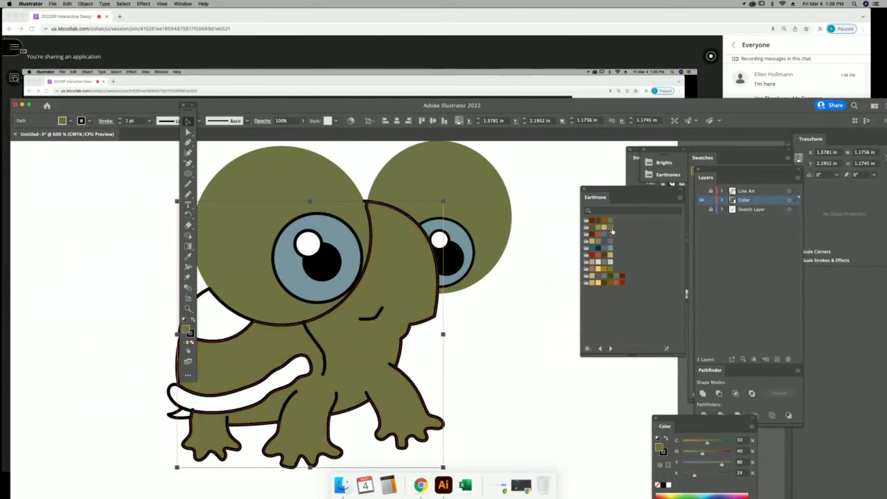
pyautogui.doubleClick(186, 331)
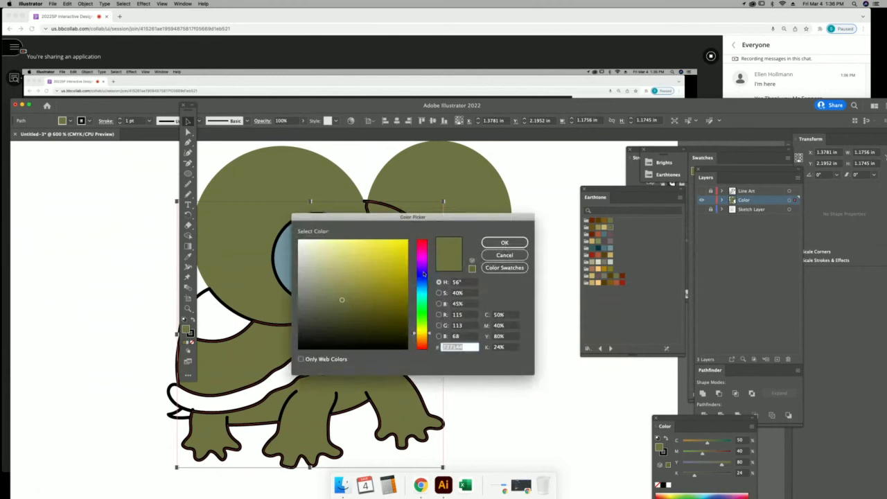
pyautogui.write('4F4C28')
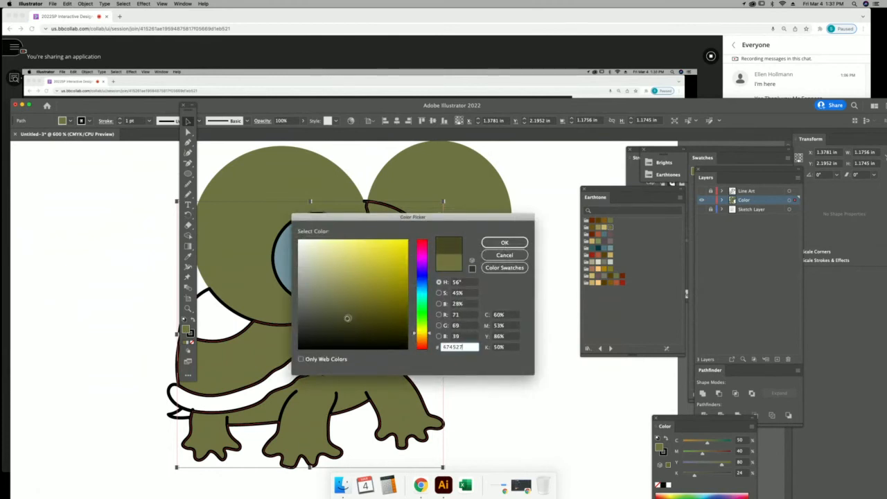
pyautogui.click(503, 243)
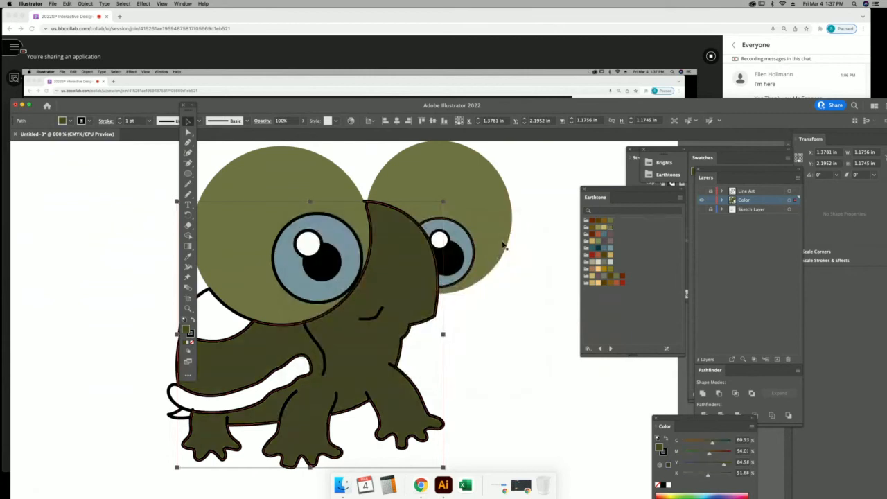
pyautogui.click(307, 365)
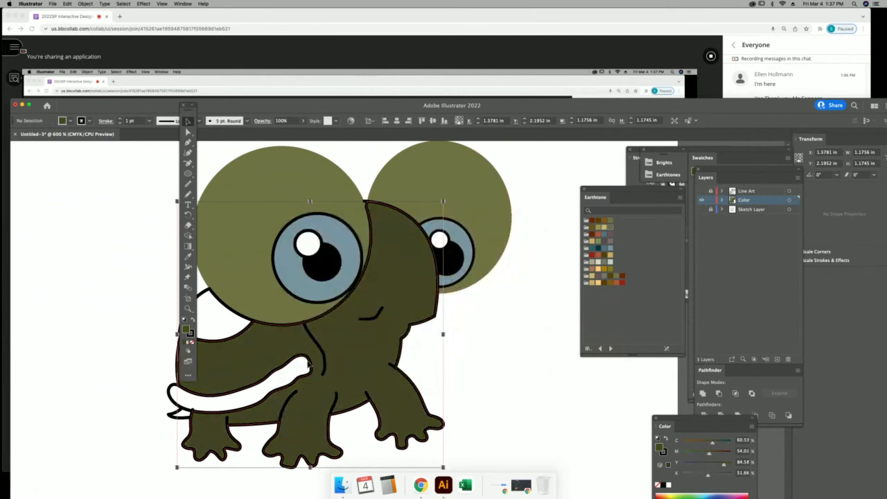
# Fill the tail stripe, tail tip and shell patch with brown.
pyautogui.click(175, 398)
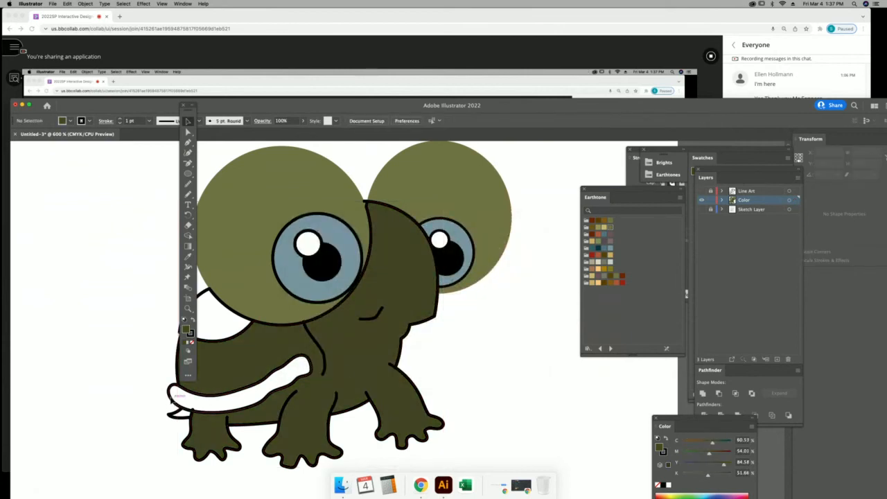
pyautogui.click(610, 277)
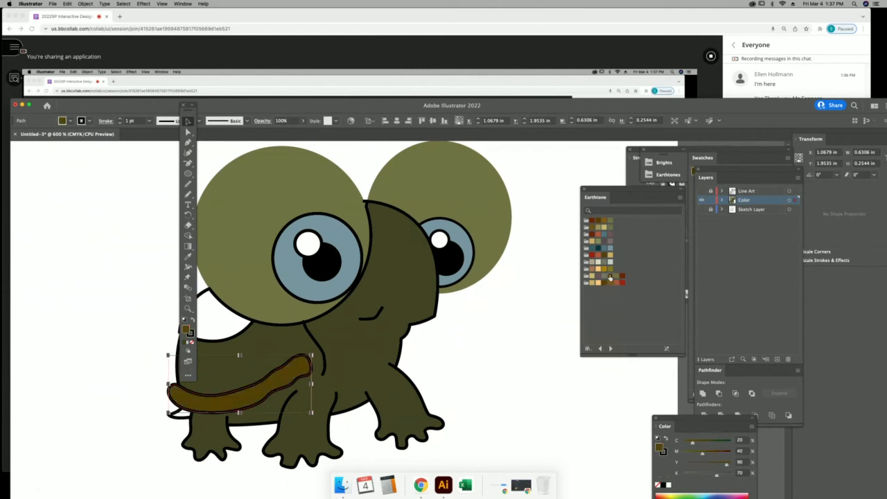
pyautogui.click(178, 416)
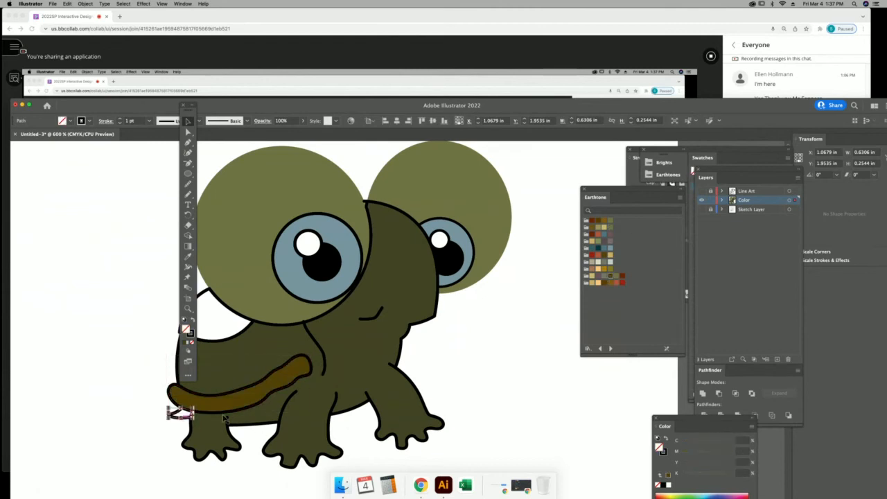
pyautogui.click(611, 278)
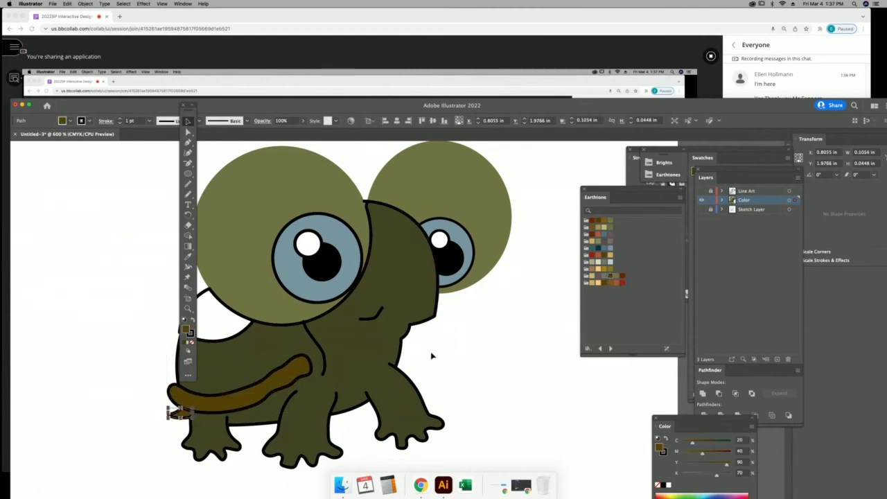
pyautogui.click(206, 292)
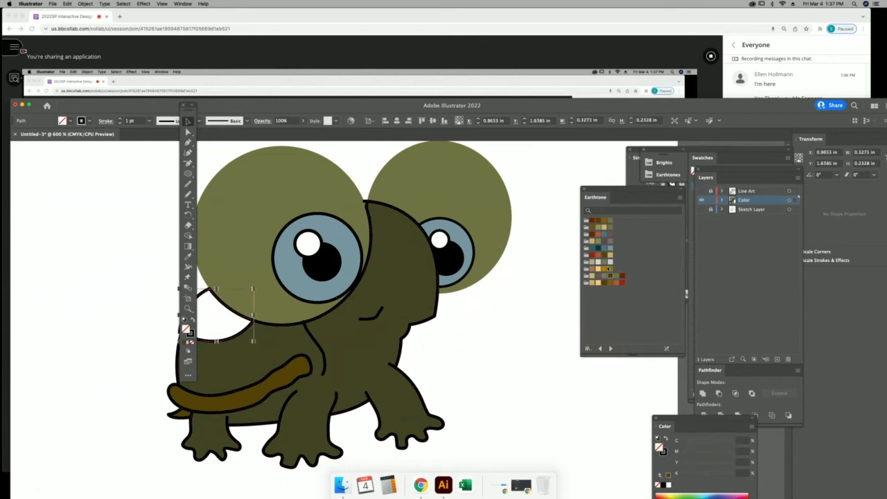
pyautogui.click(609, 278)
pyautogui.click(492, 406)
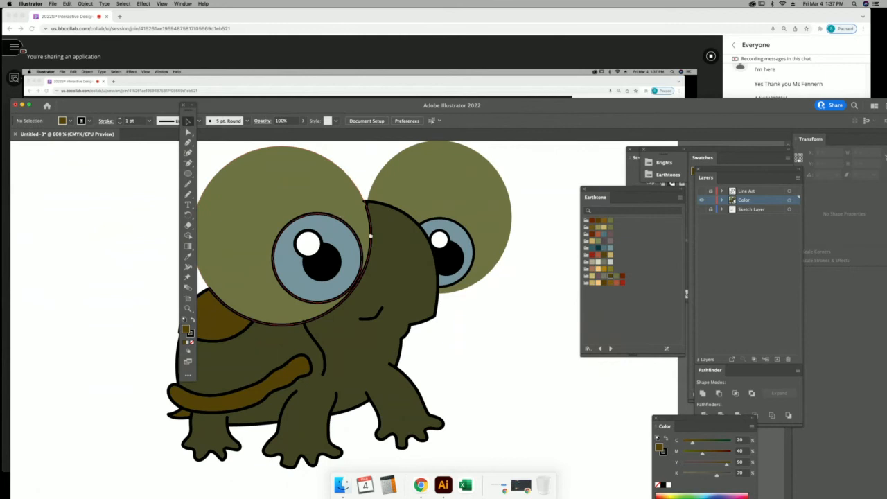
# Select the whole turtle, set its stroke to None, then bring up the Collaborate chat.
pyautogui.moveTo(360, 233); pyautogui.dragTo(397, 238)
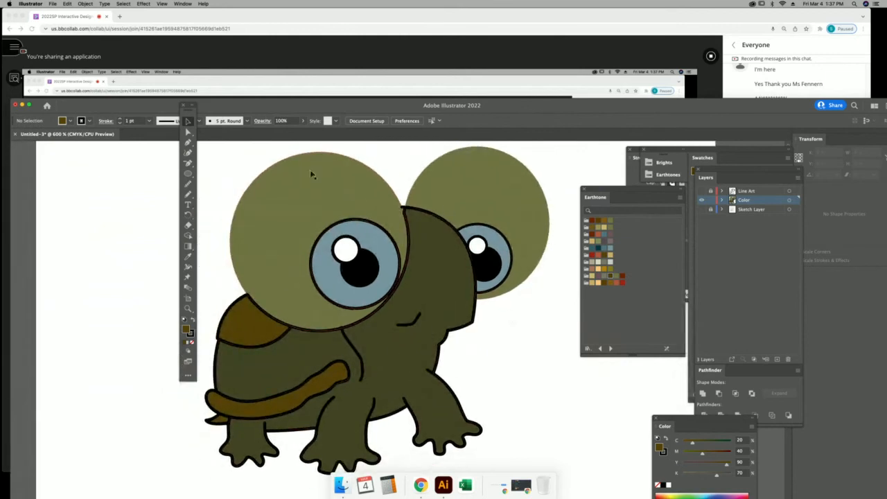
pyautogui.moveTo(239, 160); pyautogui.dragTo(538, 450)
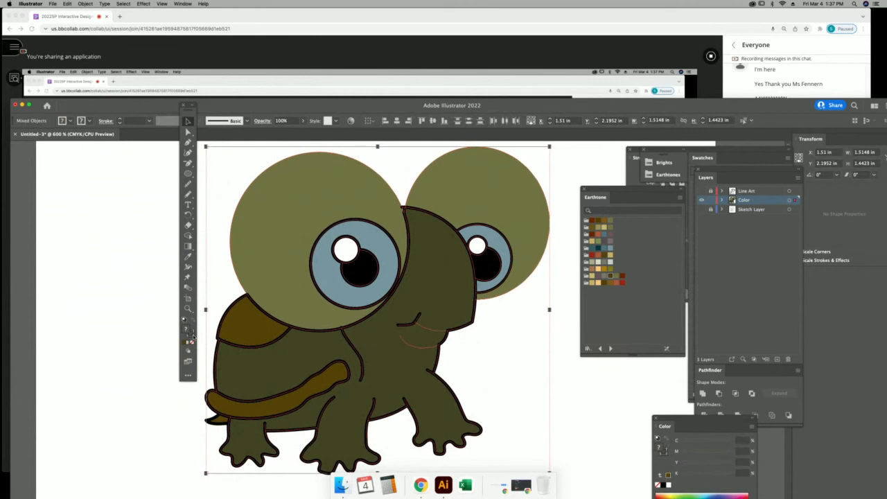
pyautogui.click(192, 344)
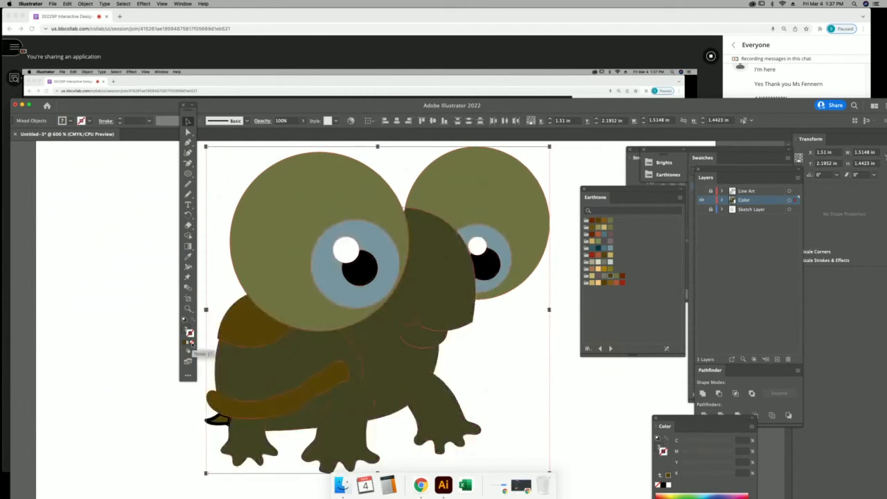
pyautogui.click(144, 348)
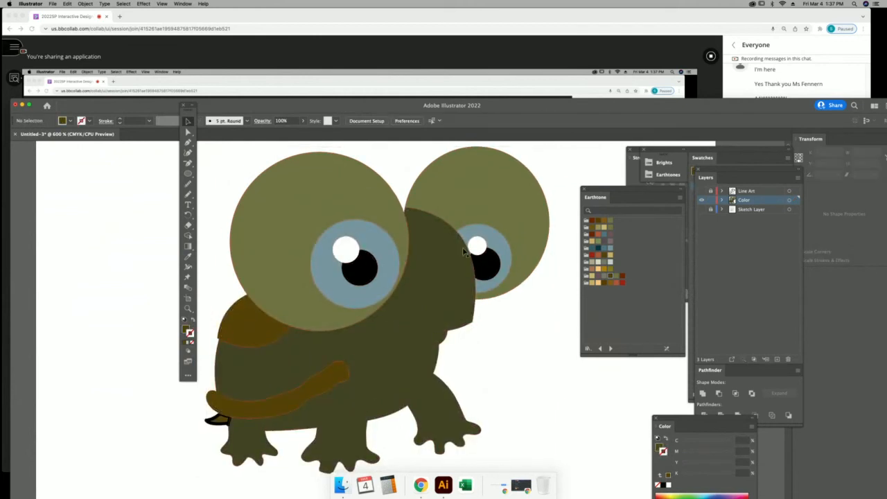
pyautogui.click(809, 82)
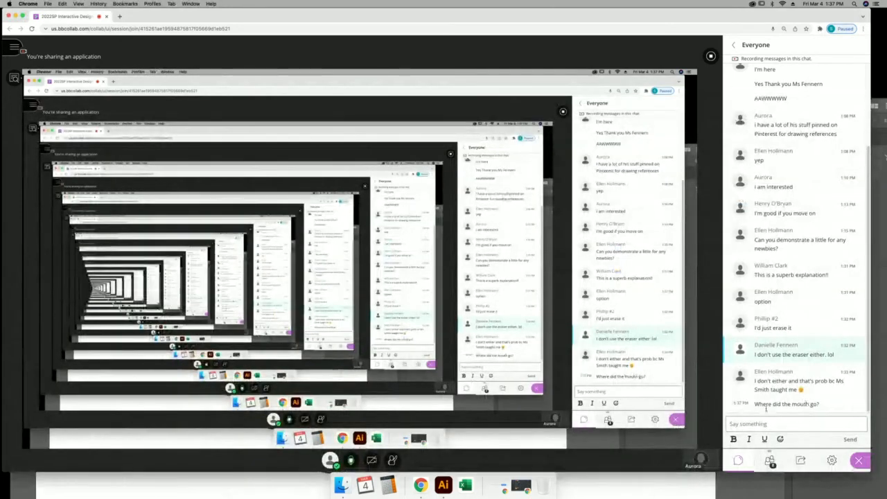
# Toggle the Line Art layer on and off to compare, with a brief look at the chat.
pyautogui.click(606, 483)
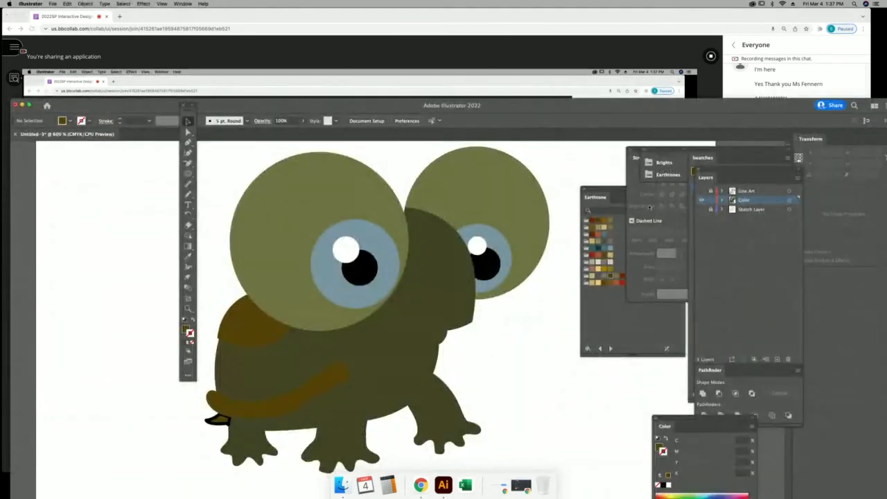
pyautogui.click(702, 192)
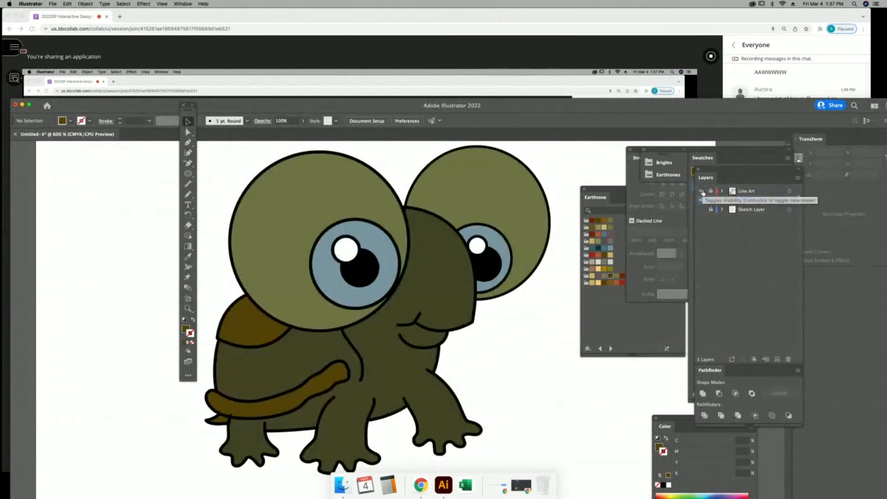
pyautogui.click(702, 191)
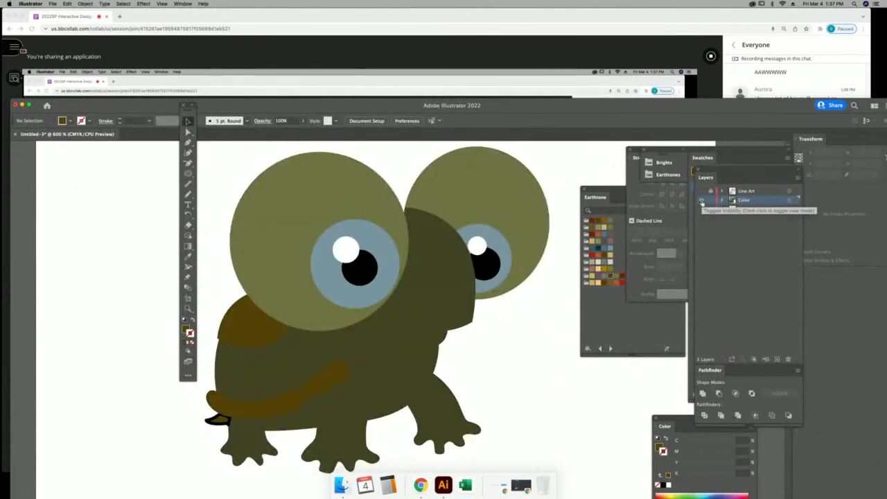
pyautogui.click(701, 191)
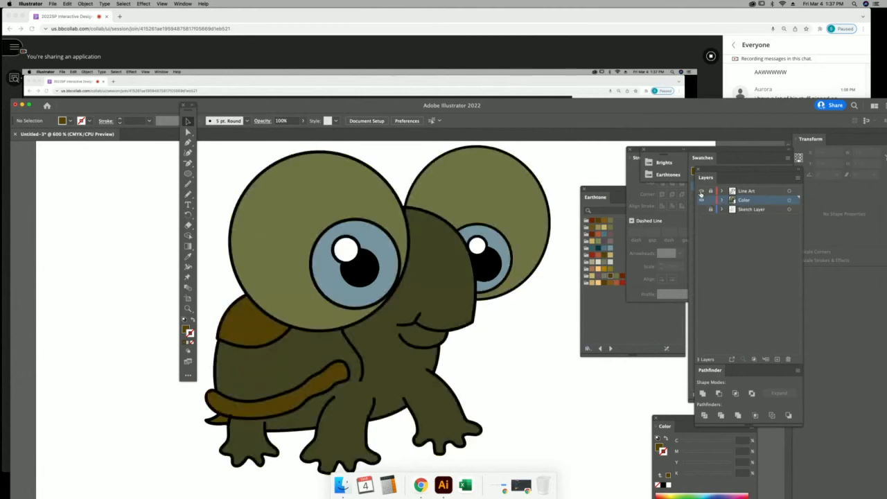
pyautogui.click(701, 192)
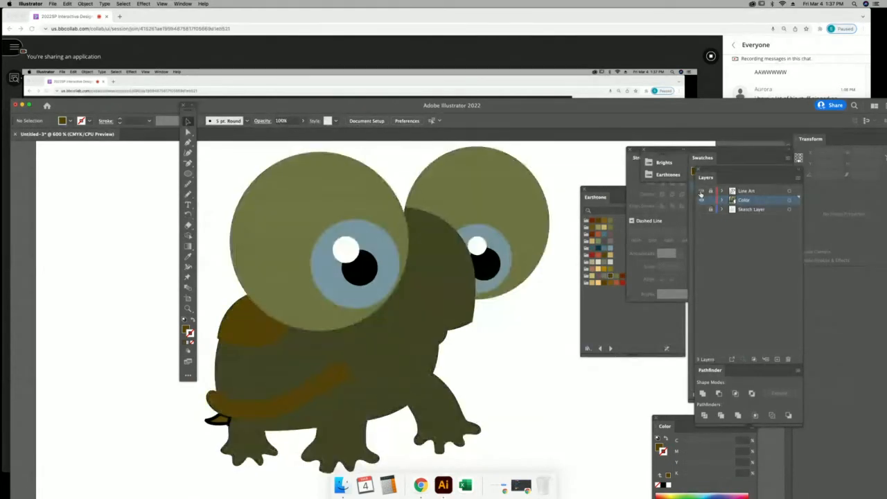
pyautogui.click(701, 192)
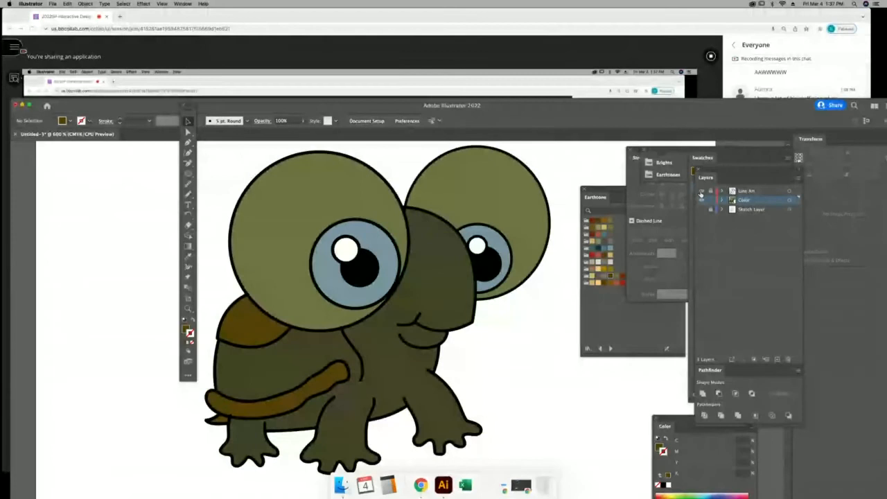
pyautogui.click(825, 87)
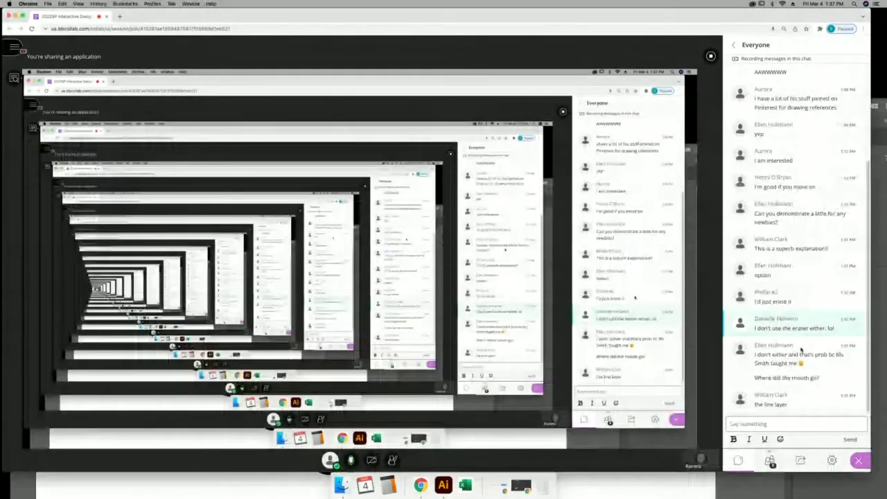
pyautogui.click(589, 490)
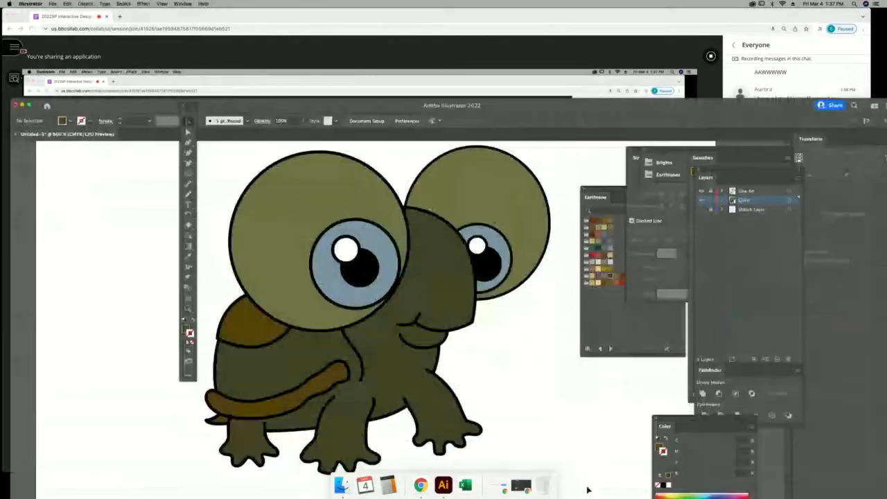
# Hide the Sketch Layer and show the Color and Line Art layers over the turtle.
pyautogui.click(702, 211)
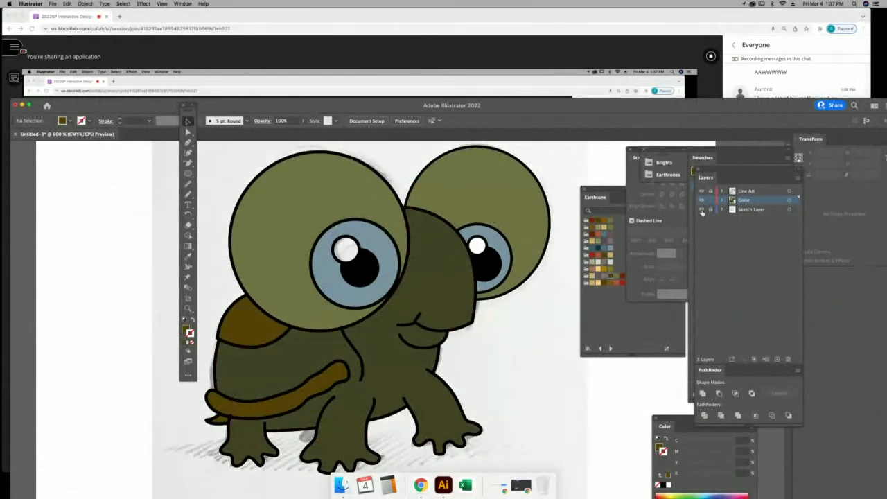
pyautogui.press('super+minus')
pyautogui.press('super+minus')
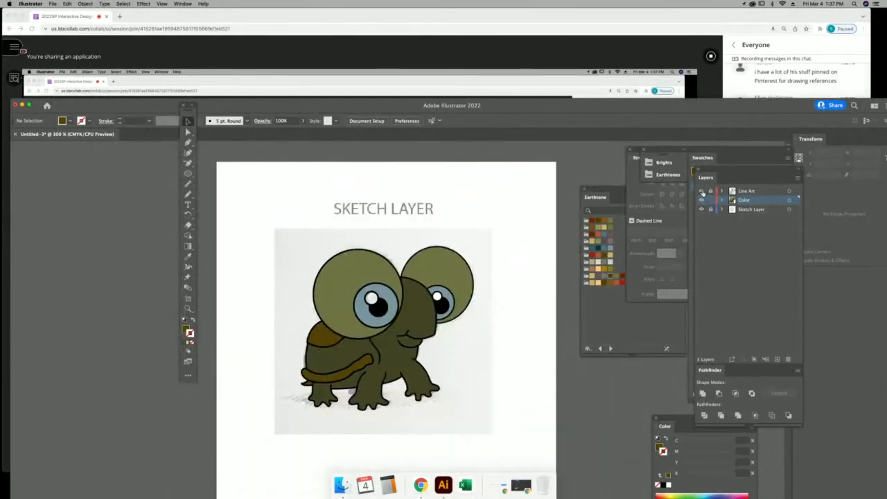
pyautogui.click(703, 200)
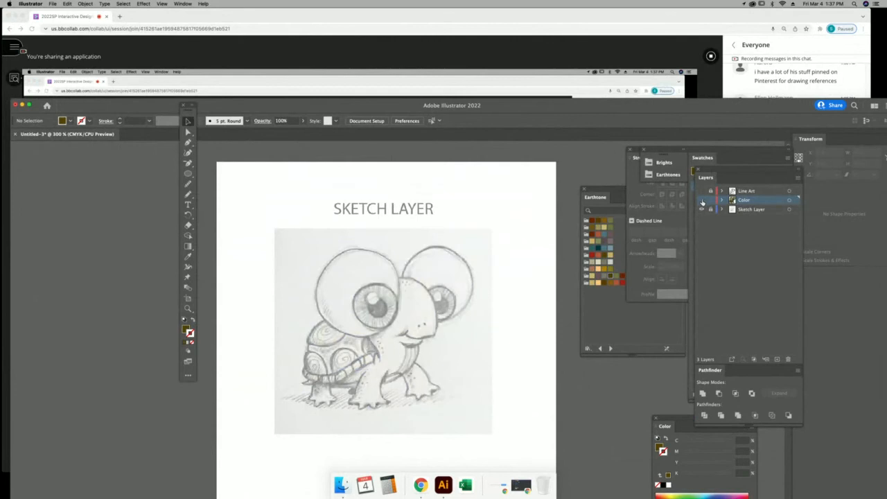
pyautogui.click(767, 69)
pyautogui.click(617, 495)
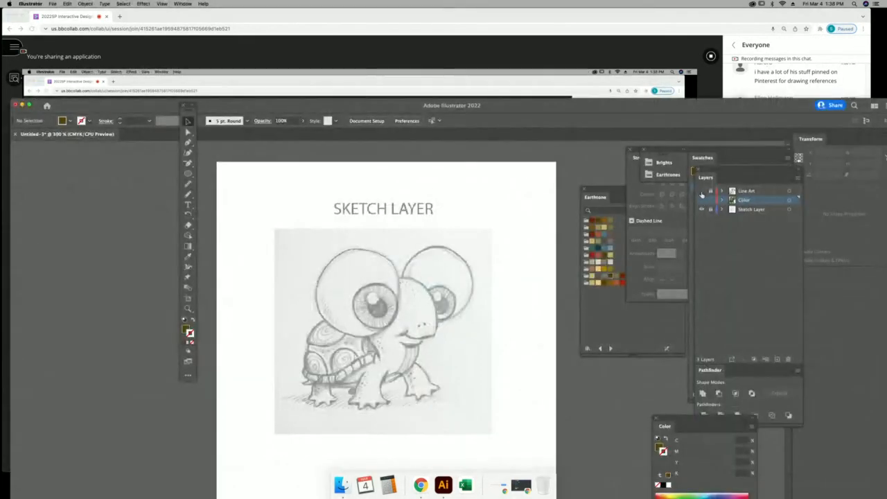
pyautogui.click(701, 191)
pyautogui.click(702, 209)
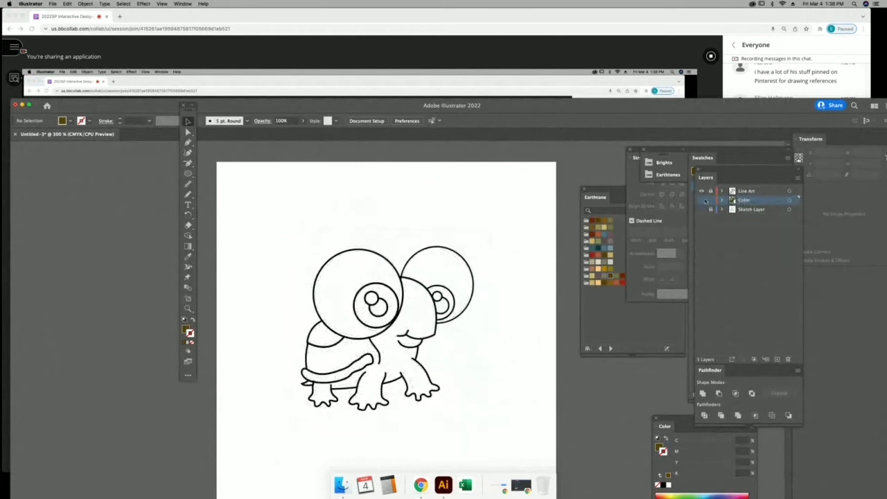
pyautogui.click(702, 191)
pyautogui.click(702, 200)
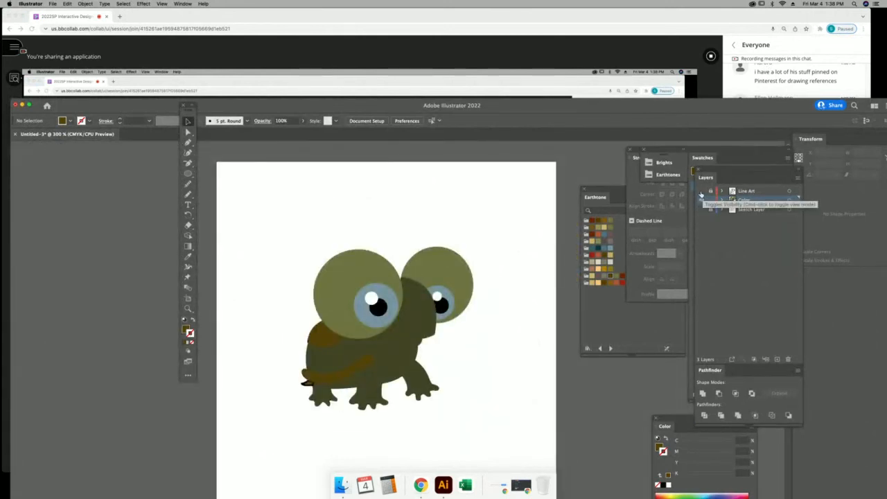
pyautogui.click(701, 191)
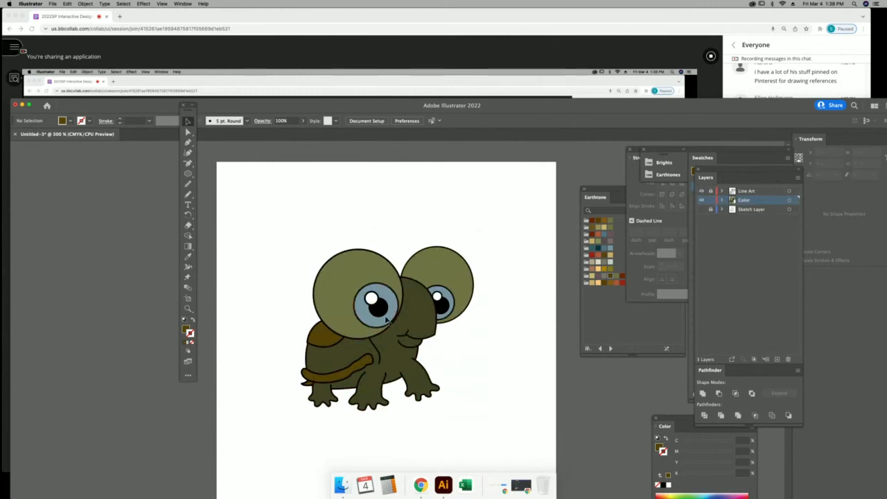
pyautogui.click(188, 309)
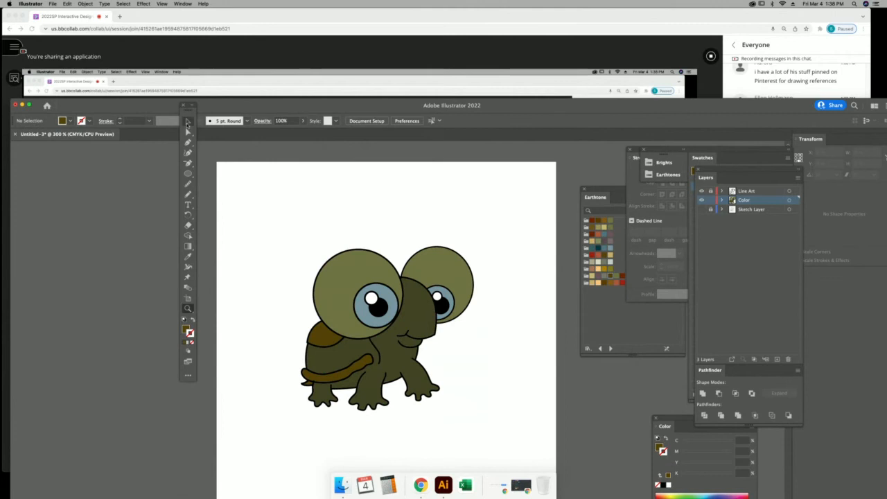
pyautogui.click(188, 122)
# Select and deselect all artwork, then pull the Layers panel apart from the swatches.
pyautogui.press('super+a')
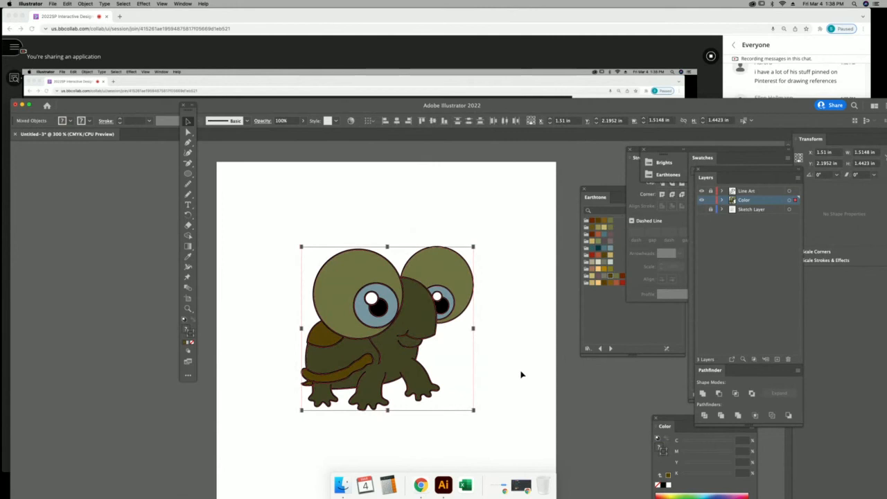
pyautogui.click(522, 375)
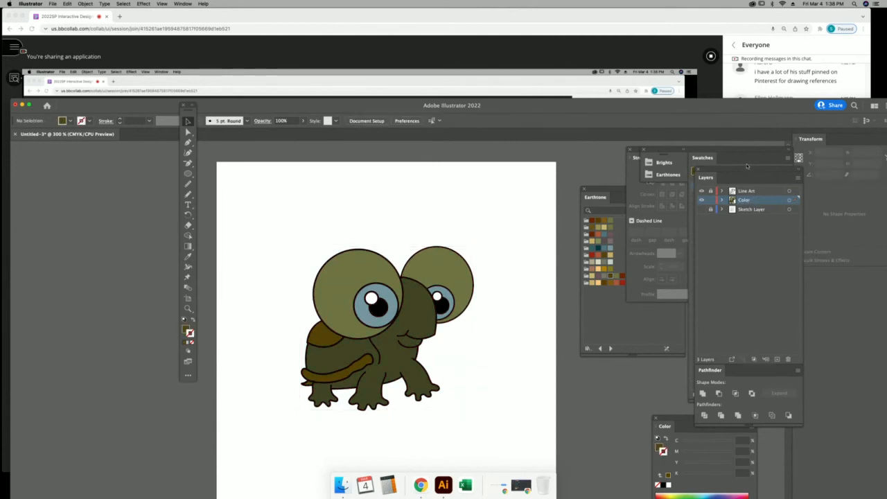
pyautogui.moveTo(746, 172); pyautogui.dragTo(547, 165)
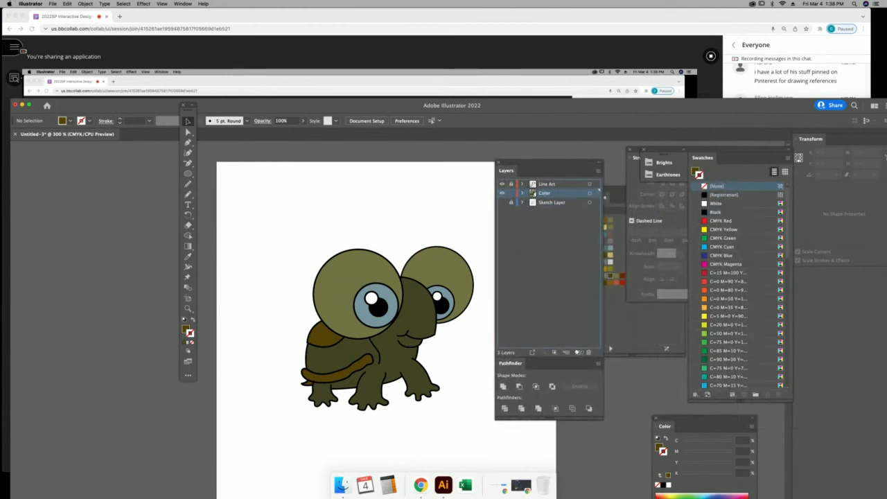
# Duplicate the Color layer, drag the copy above Line Art and name it 'Cut Lines'.
pyautogui.moveTo(579, 352); pyautogui.dragTo(578, 353)
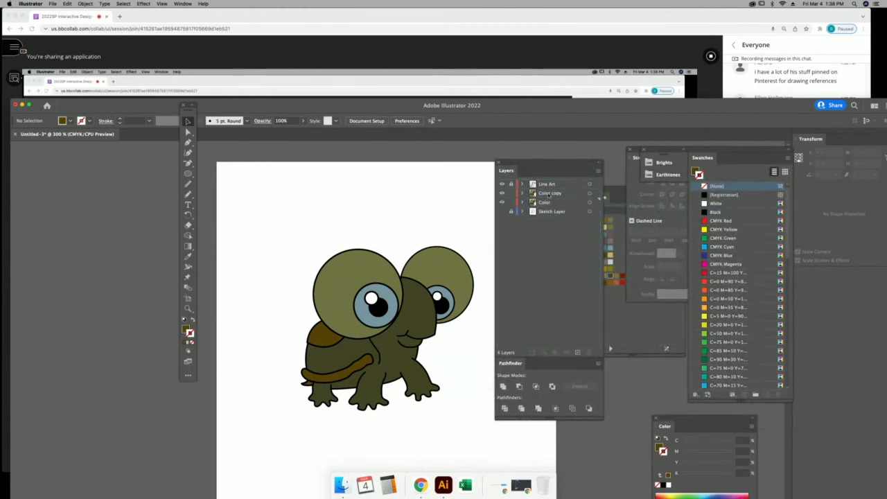
pyautogui.moveTo(549, 196); pyautogui.dragTo(550, 186)
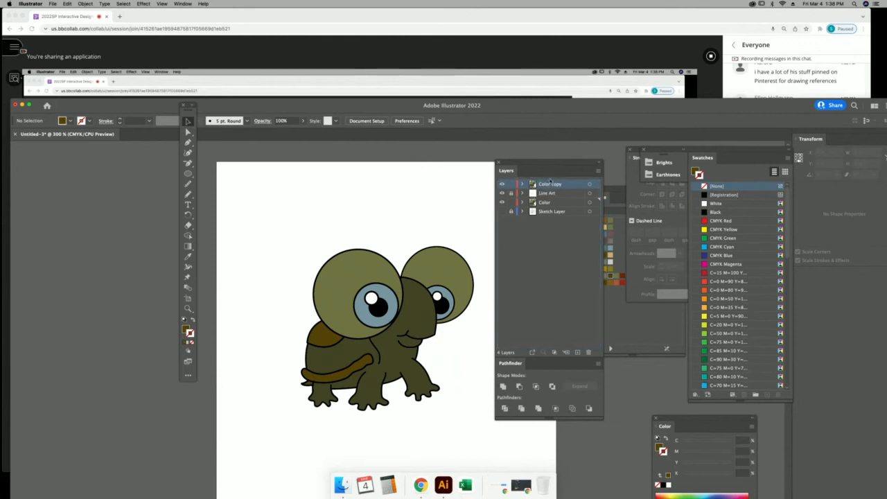
pyautogui.doubleClick(549, 185)
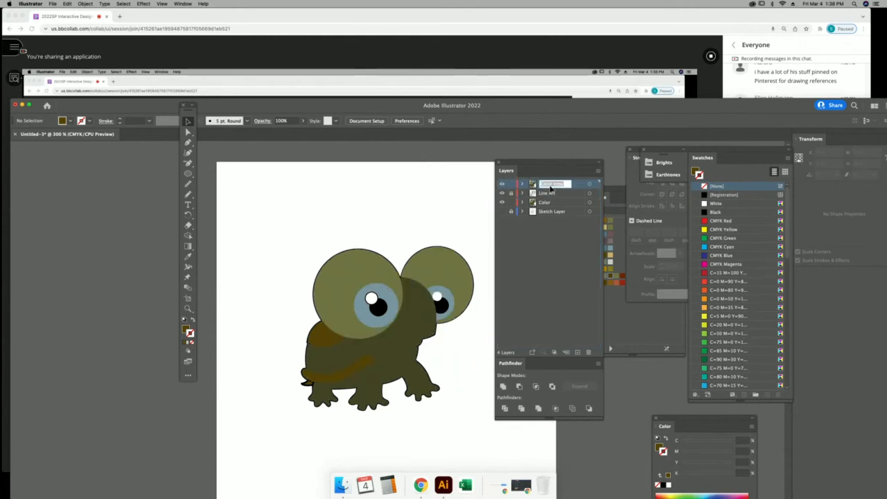
pyautogui.write('Cut Lines')
pyautogui.press('Return')
pyautogui.moveTo(551, 163); pyautogui.dragTo(554, 163)
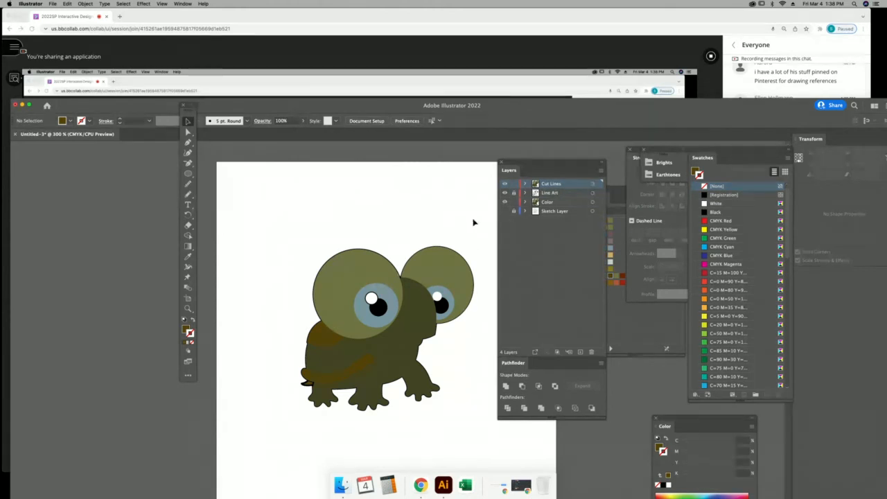
# Lock the Color layer and marquee-select the Cut Lines turtle artwork, undoing an accidental move.
pyautogui.click(515, 203)
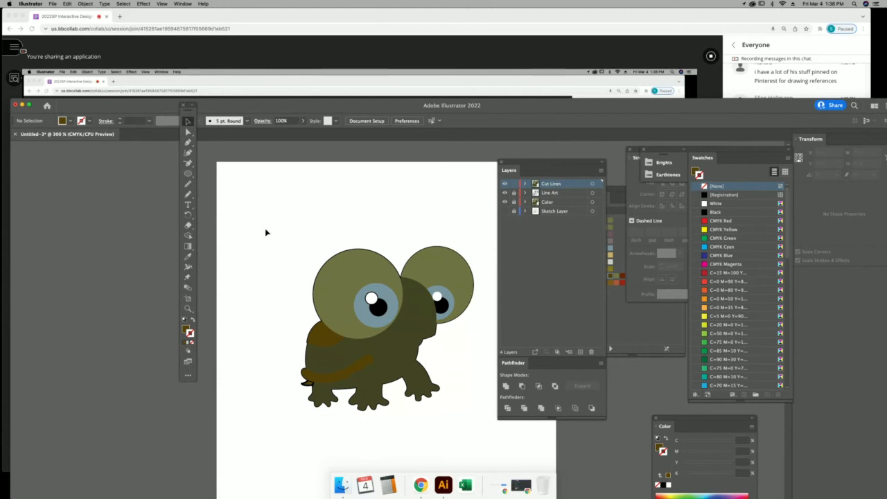
pyautogui.moveTo(266, 232)
pyautogui.mouseDown()
pyautogui.moveTo(434, 293)
pyautogui.moveTo(478, 449)
pyautogui.mouseUp()
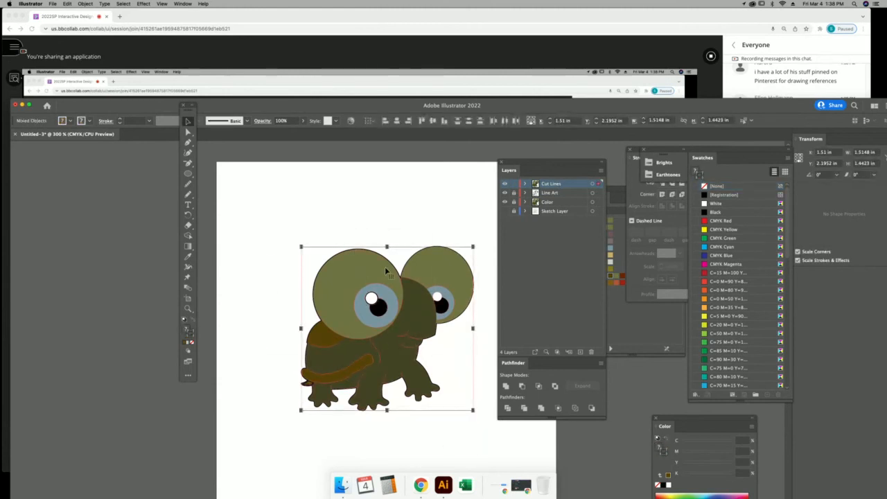
pyautogui.moveTo(414, 317); pyautogui.dragTo(328, 257)
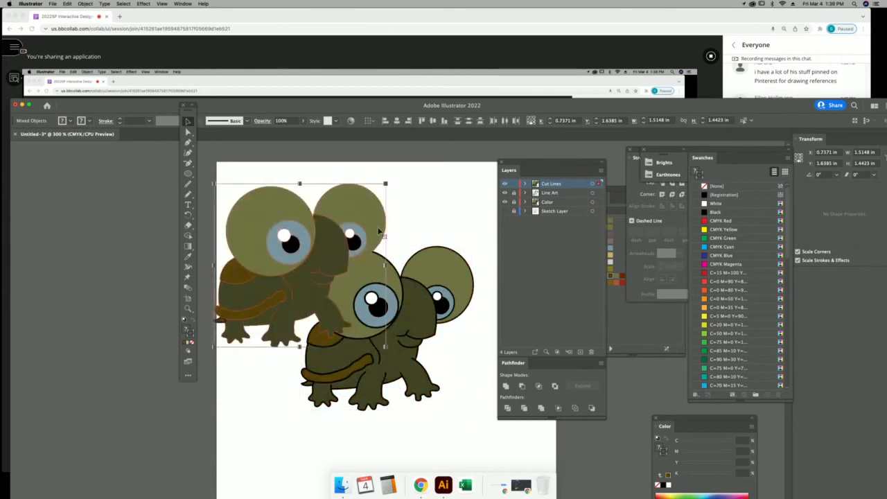
pyautogui.press('cmd+z')
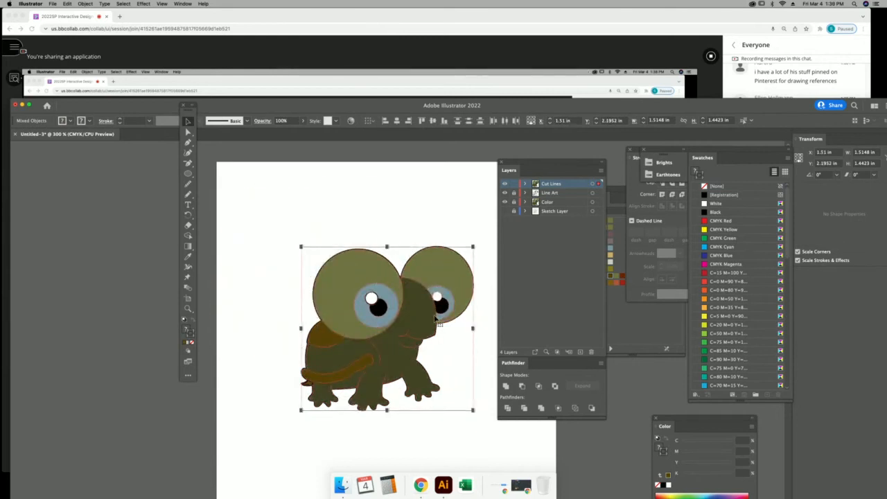
# Open Pathfinder from the Window menu and drag it out as a floating panel.
pyautogui.click(631, 188)
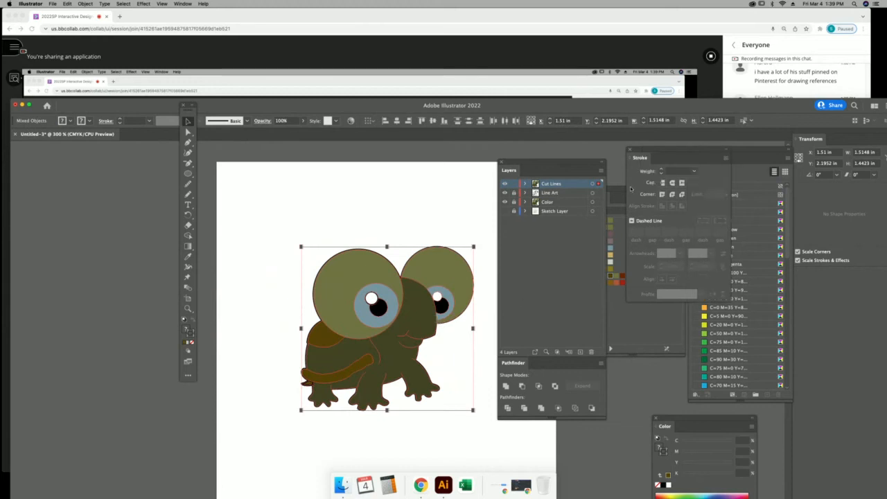
pyautogui.click(183, 3)
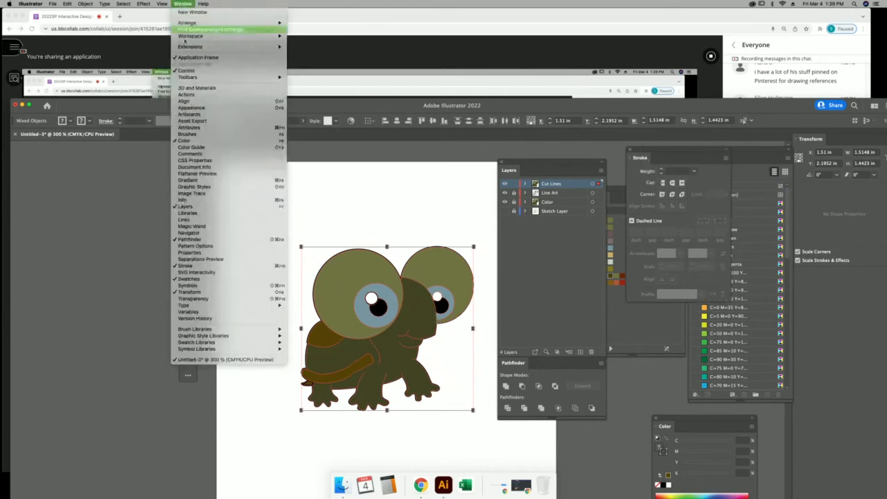
pyautogui.click(221, 240)
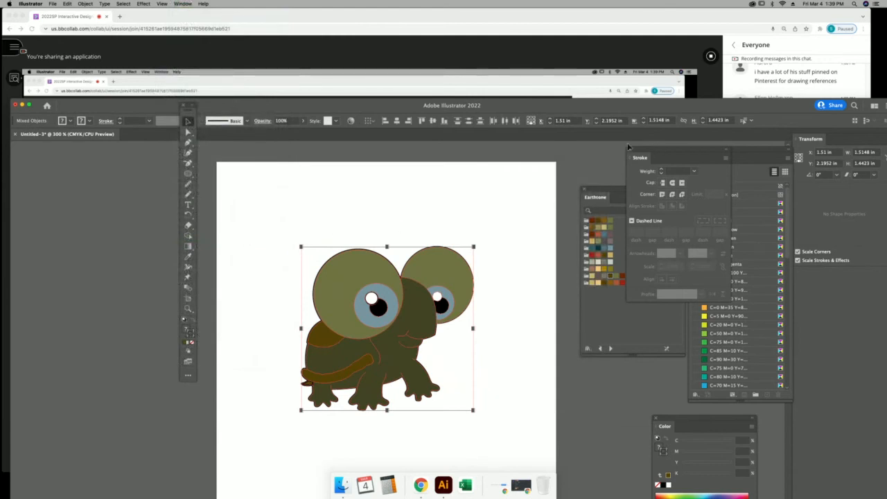
pyautogui.click(183, 3)
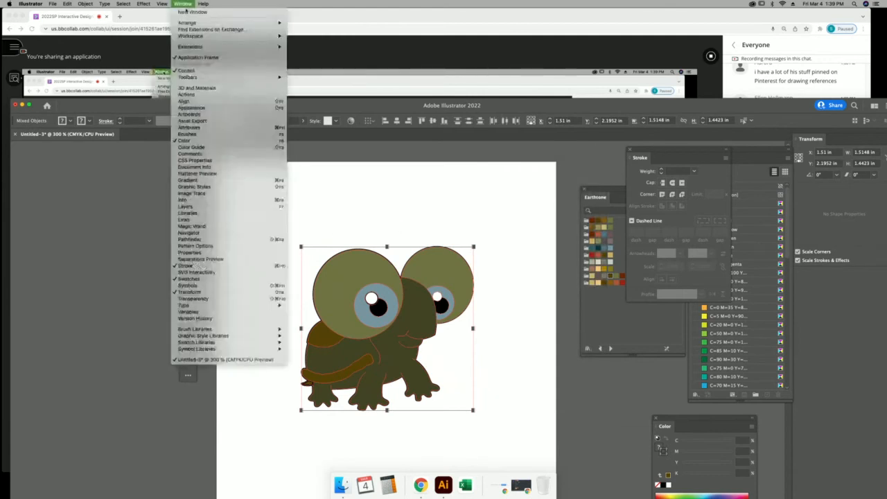
pyautogui.click(215, 240)
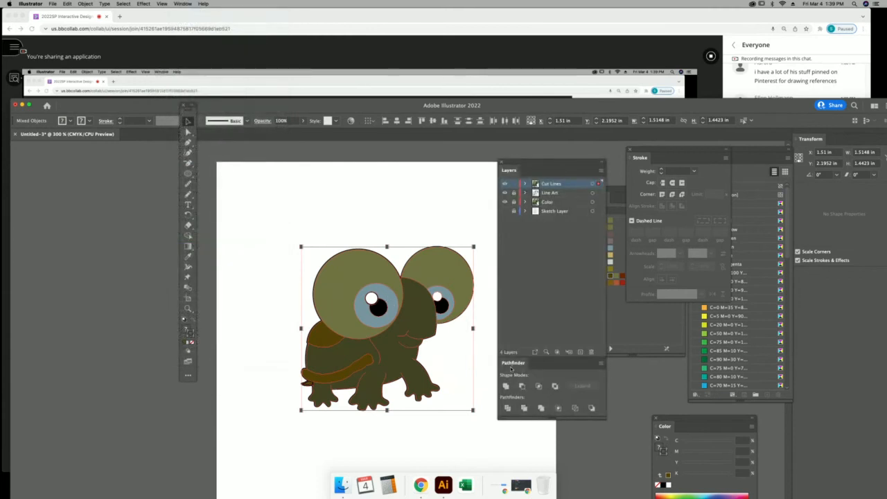
pyautogui.moveTo(511, 369); pyautogui.dragTo(323, 186)
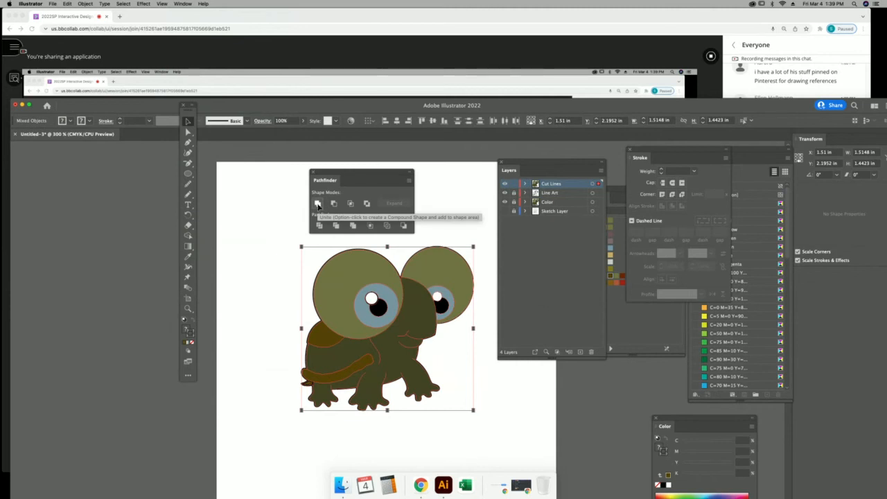
# Unite the Cut Lines artwork with Pathfinder and hide the Line Art, Color and Sketch layers.
pyautogui.click(318, 204)
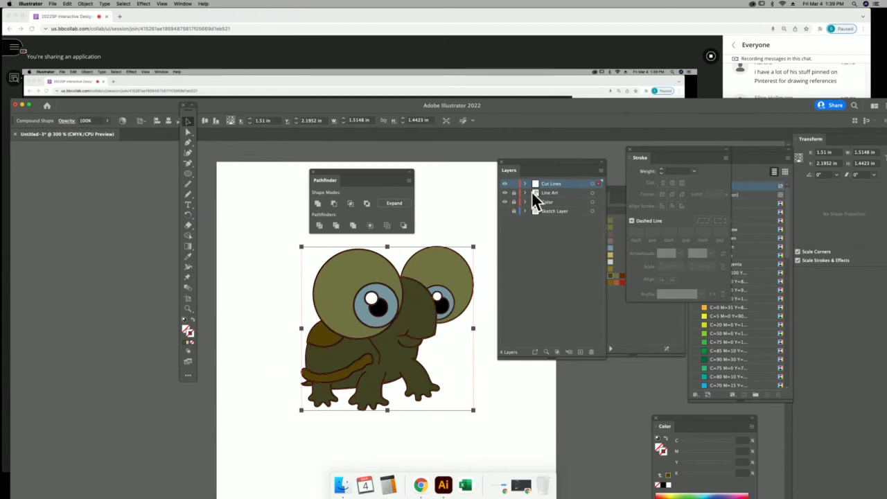
pyautogui.moveTo(506, 192); pyautogui.dragTo(505, 211)
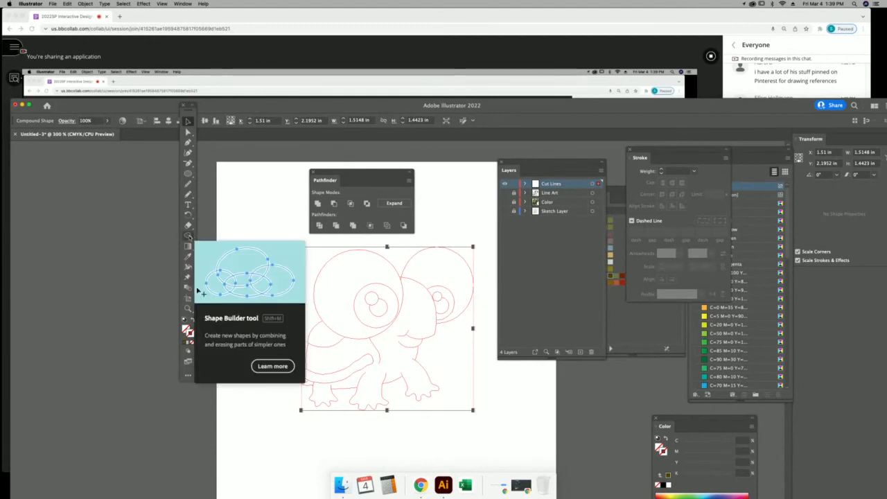
pyautogui.hotkey('shift', 'm')
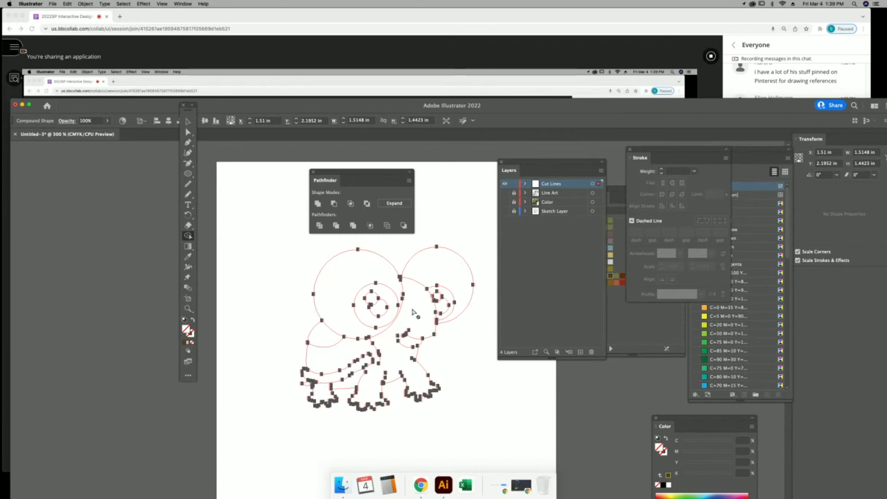
pyautogui.click(187, 121)
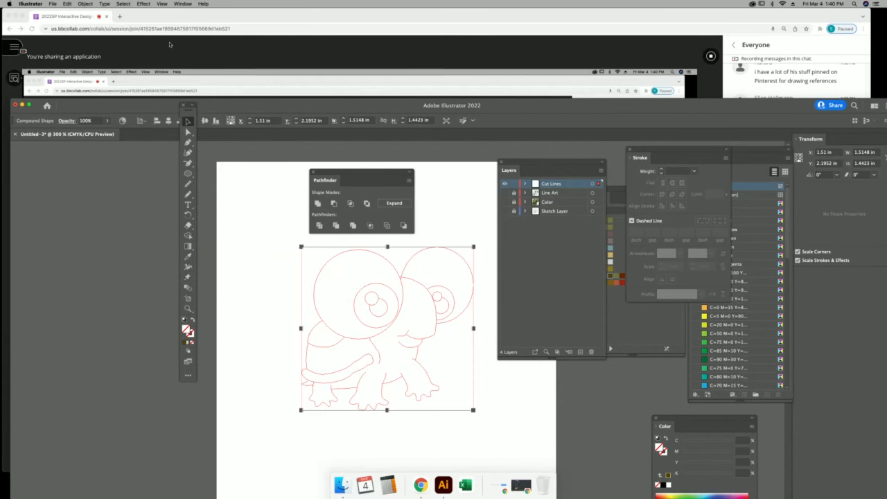
pyautogui.click(85, 4)
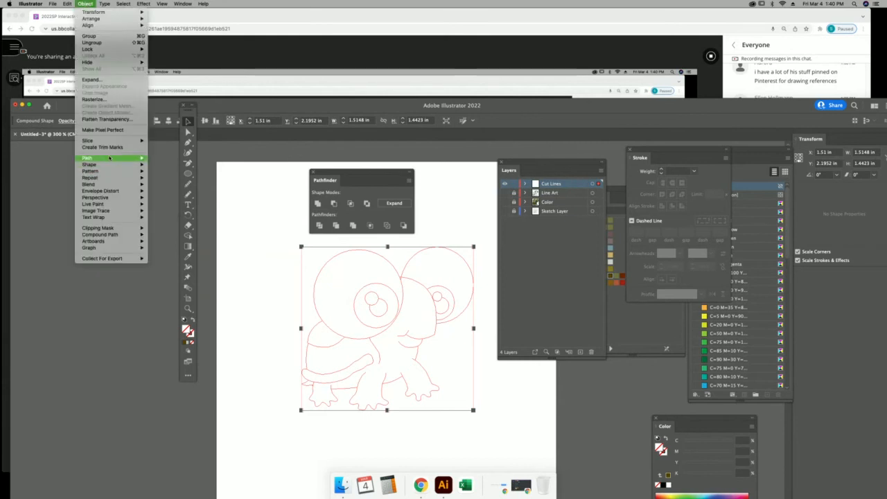
pyautogui.moveTo(109, 158)
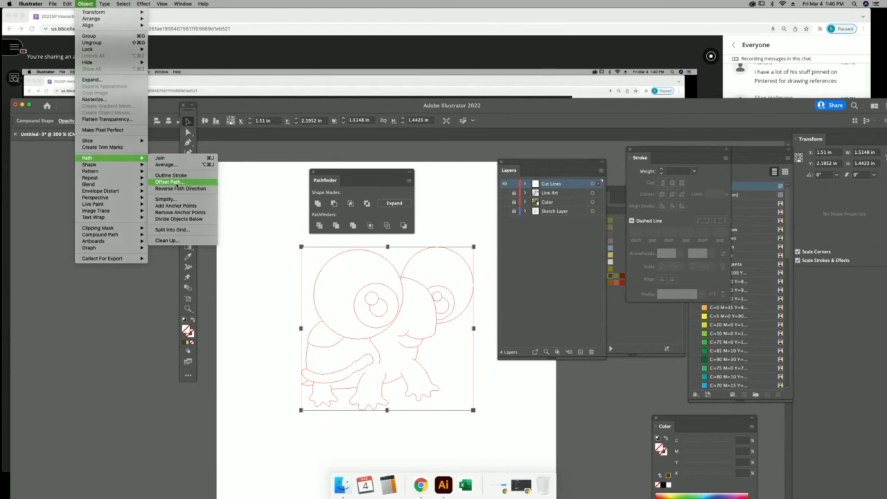
pyautogui.click(169, 181)
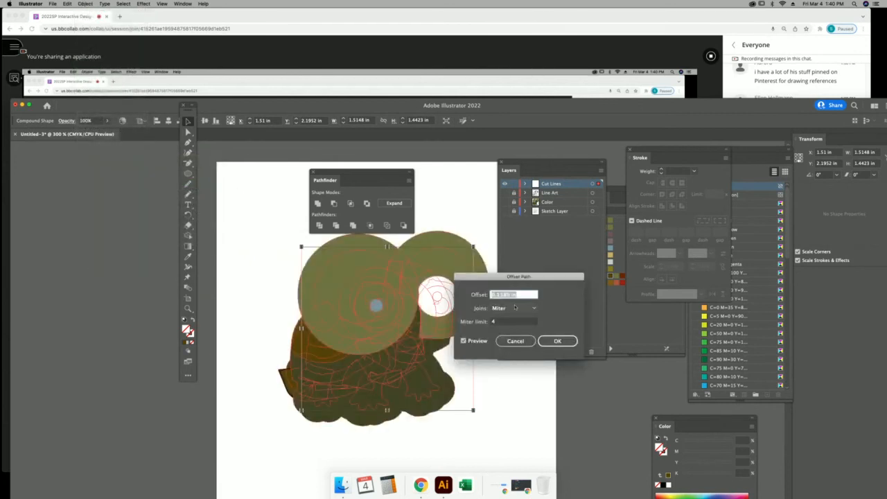
pyautogui.click(516, 340)
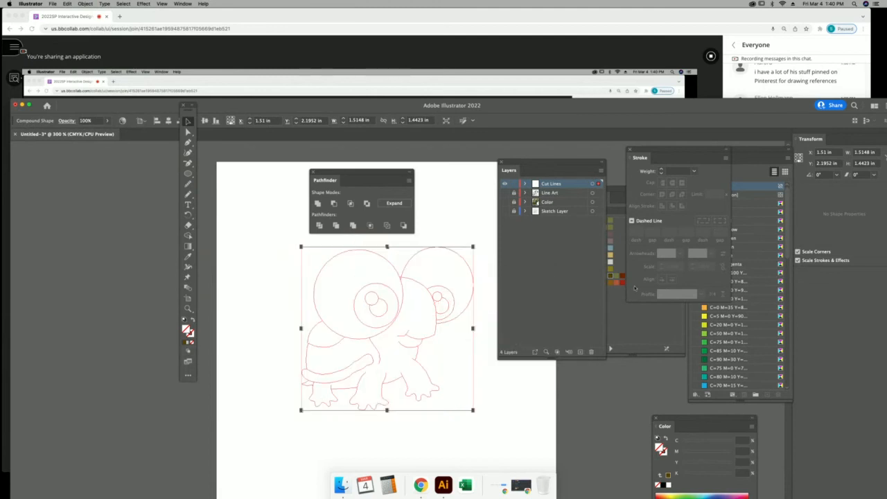
# Give the Cut Lines silhouette a dark red Earthtone fill and unlock Line Art and Color.
pyautogui.click(622, 283)
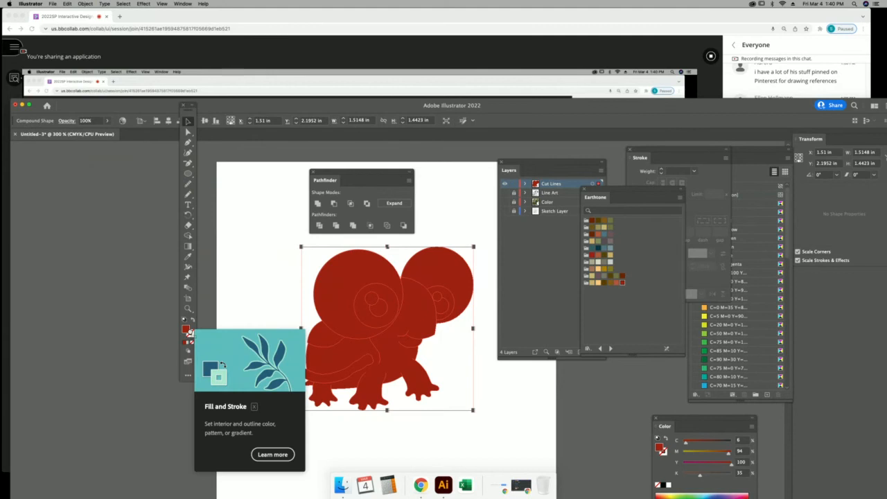
pyautogui.click(504, 203)
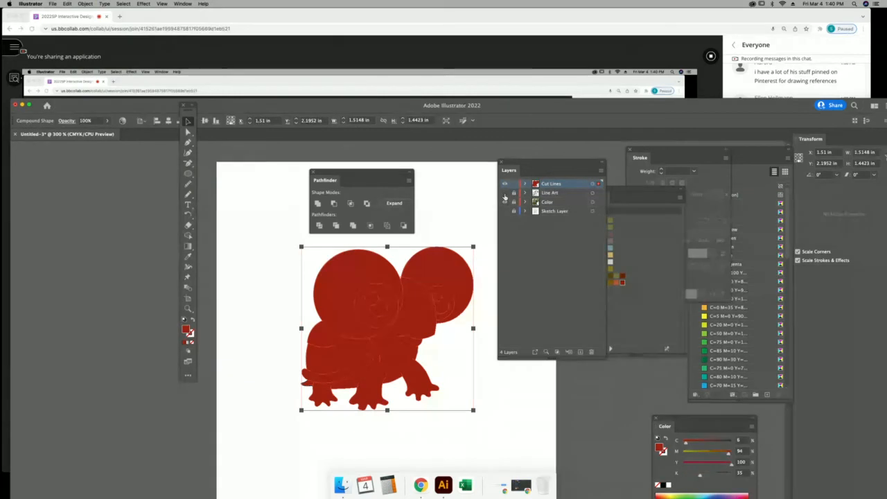
pyautogui.click(505, 197)
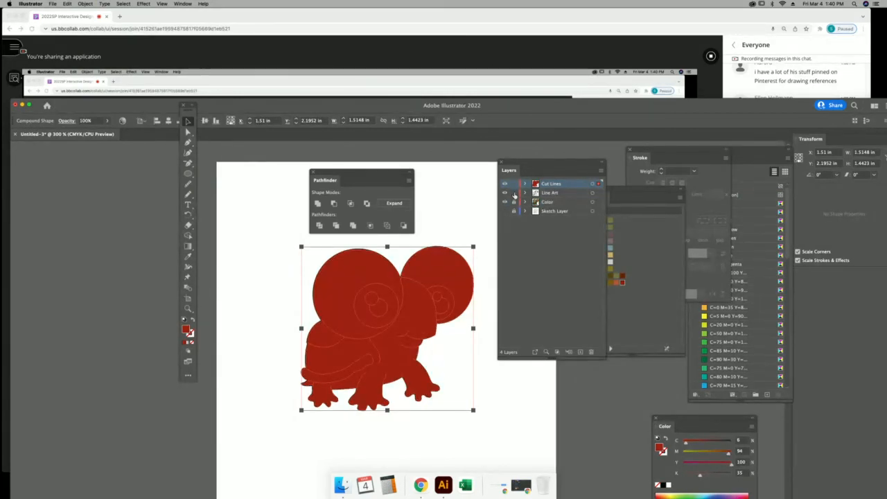
pyautogui.click(514, 193)
pyautogui.click(514, 201)
# Drag Cut Lines beneath Color, hide Color, and lock the Color and Line Art layers.
pyautogui.moveTo(567, 185); pyautogui.dragTo(568, 204)
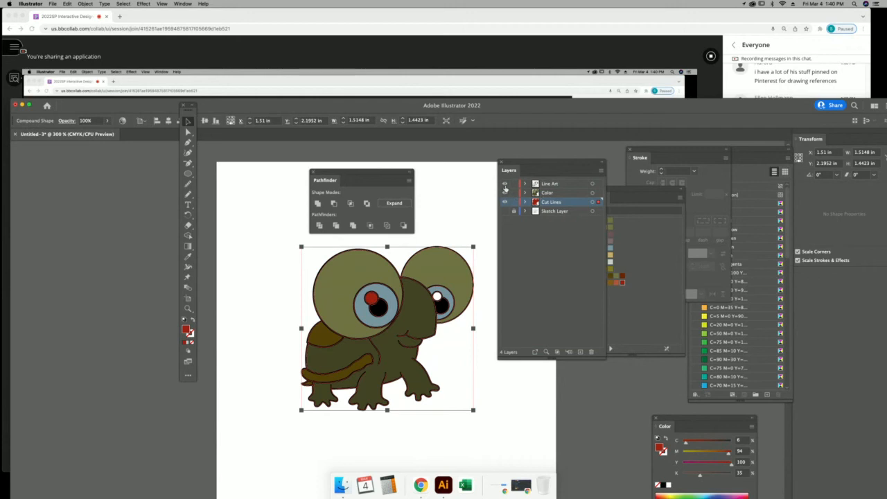
pyautogui.click(505, 192)
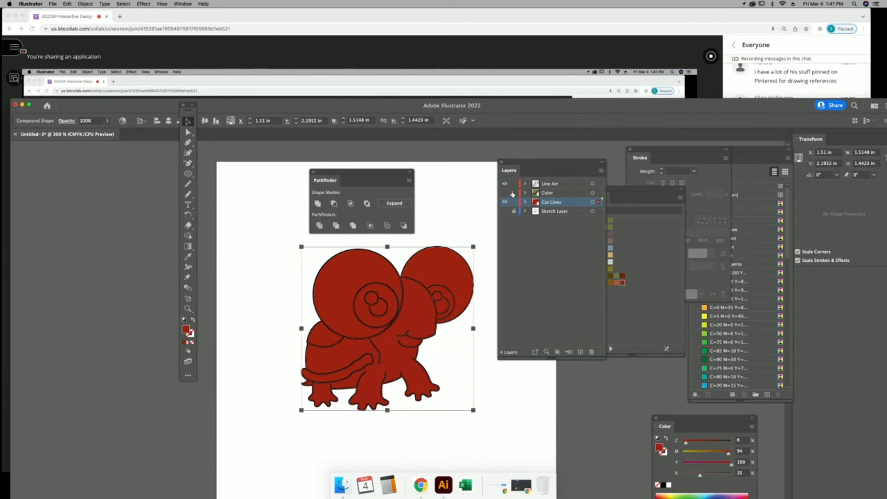
pyautogui.click(514, 193)
pyautogui.click(514, 184)
# Zoom in on the turtle's head and shell, then nudge the red silhouette left and back.
pyautogui.click(188, 308)
pyautogui.moveTo(416, 372); pyautogui.dragTo(476, 411)
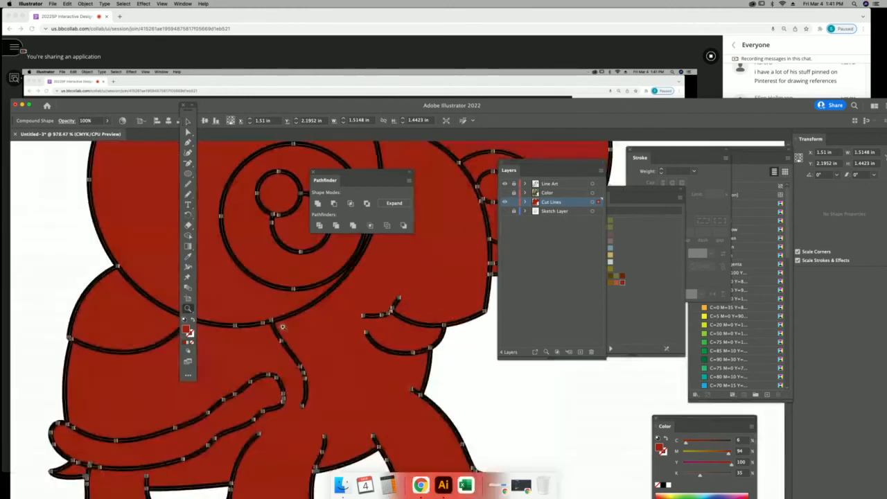
pyautogui.click(188, 121)
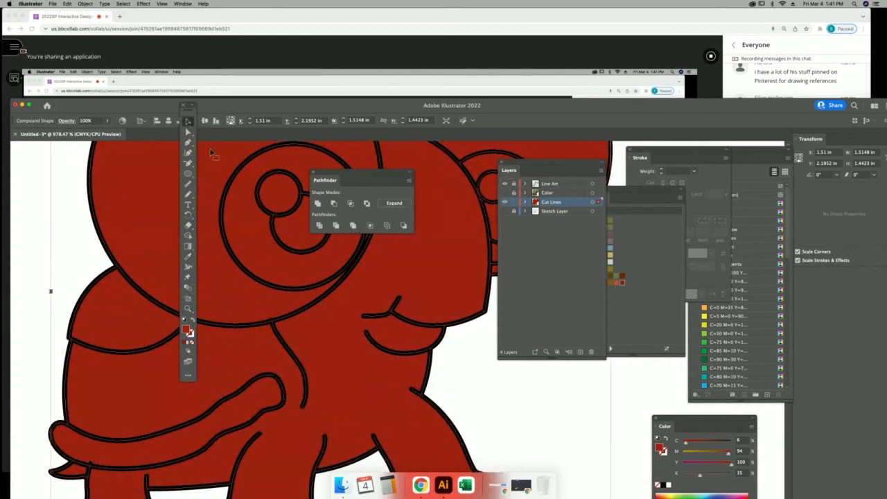
pyautogui.press('super+minus')
pyautogui.press('super+minus')
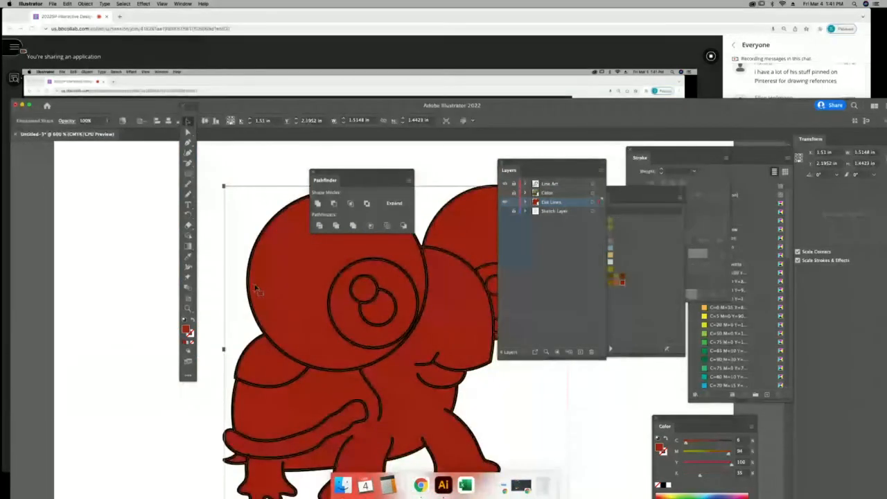
pyautogui.hotkey('shift', 'Left')
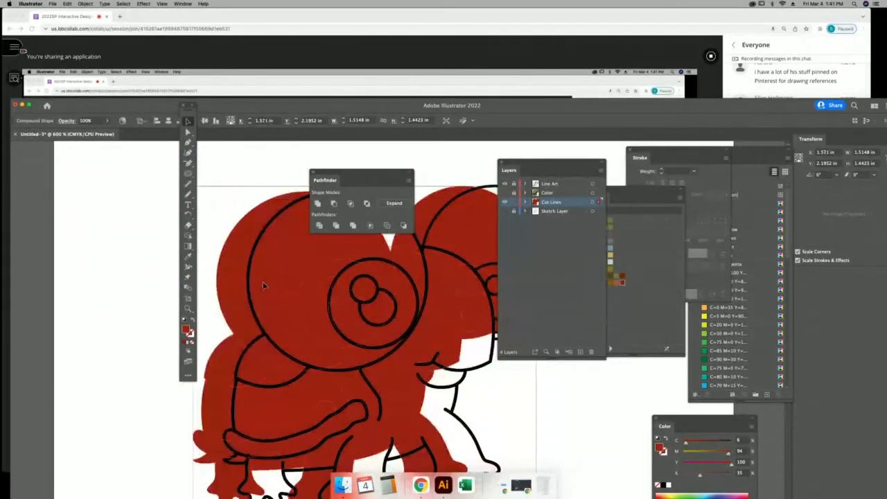
pyautogui.hotkey('shift', 'Right')
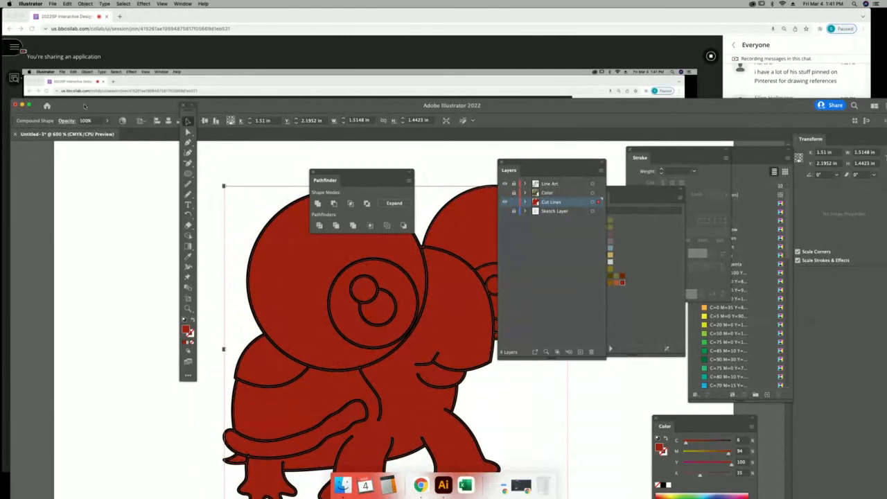
pyautogui.click(86, 4)
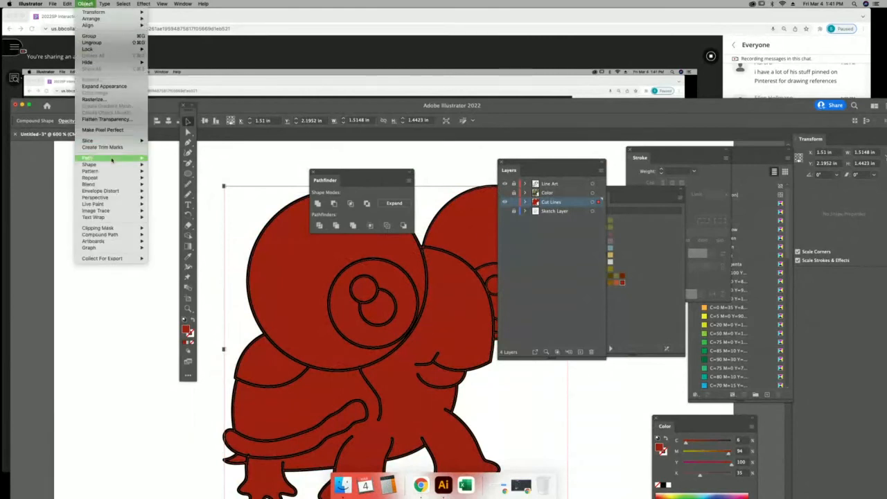
# Offset the red Cut Lines turtle silhouette by .25 pt with Offset Path.
pyautogui.moveTo(119, 159)
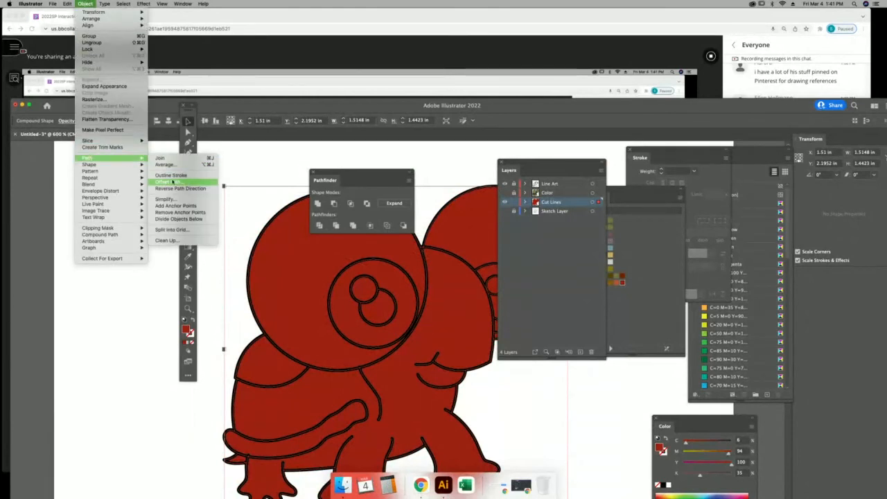
pyautogui.click(174, 182)
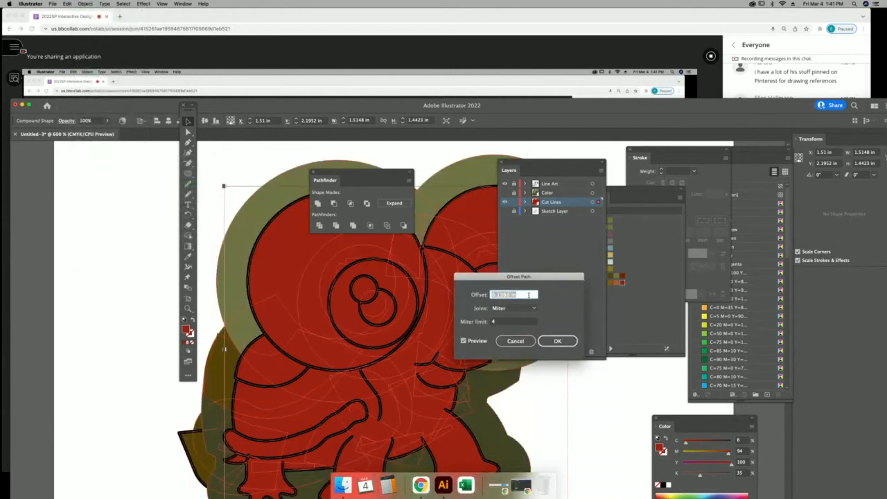
pyautogui.press('BackSpace')
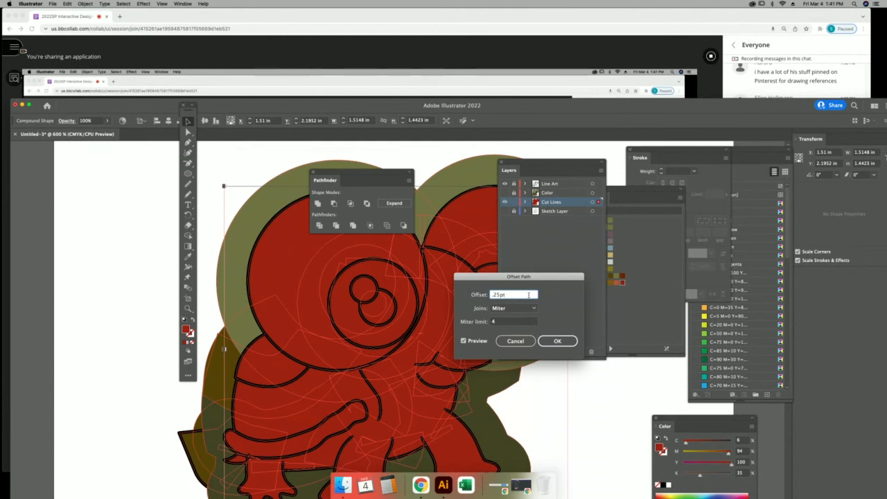
pyautogui.click(555, 341)
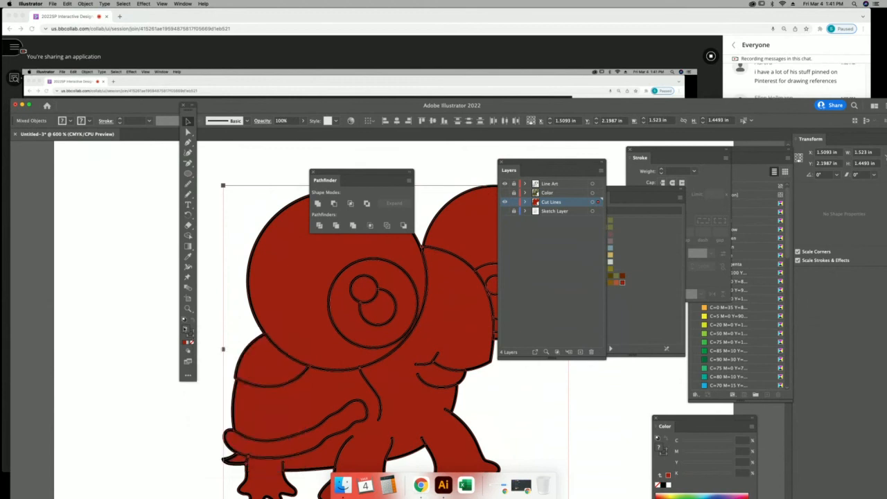
# Set the offset shape's fill to None and stroke to Red, then Magenta, and delete the compound silhouette.
pyautogui.click(192, 341)
pyautogui.click(721, 220)
pyautogui.click(712, 265)
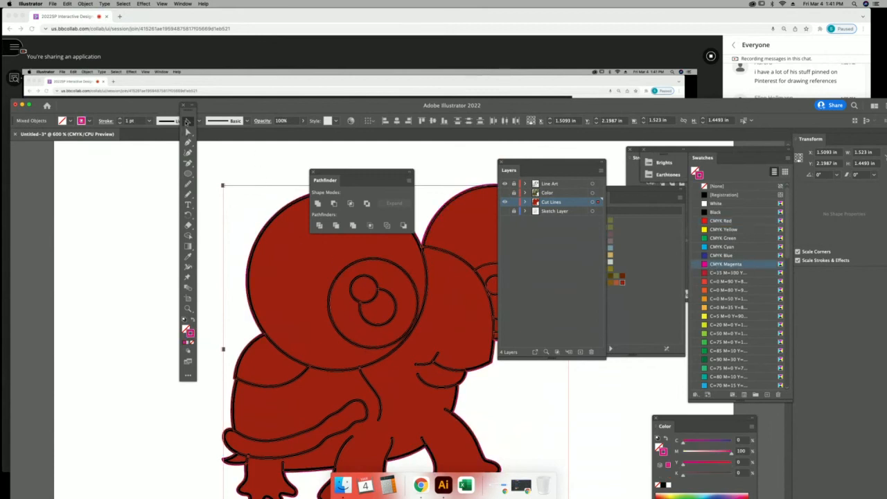
pyautogui.click(276, 202)
pyautogui.click(300, 259)
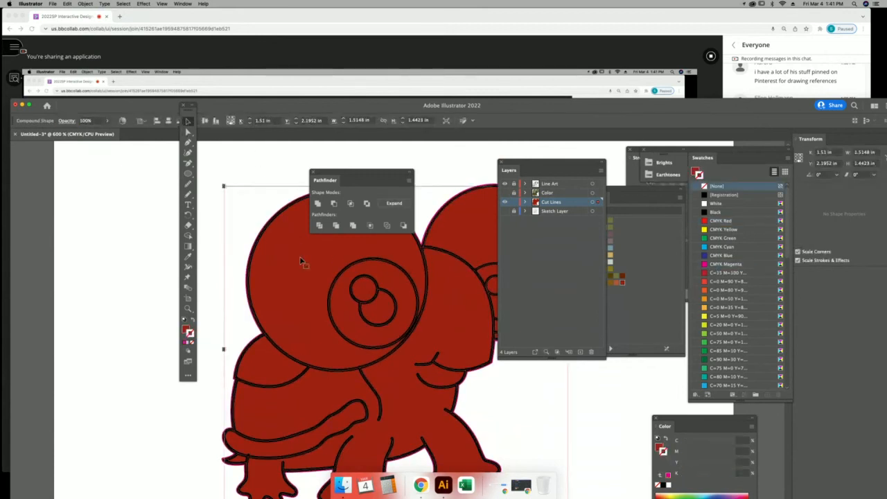
pyautogui.press('Delete')
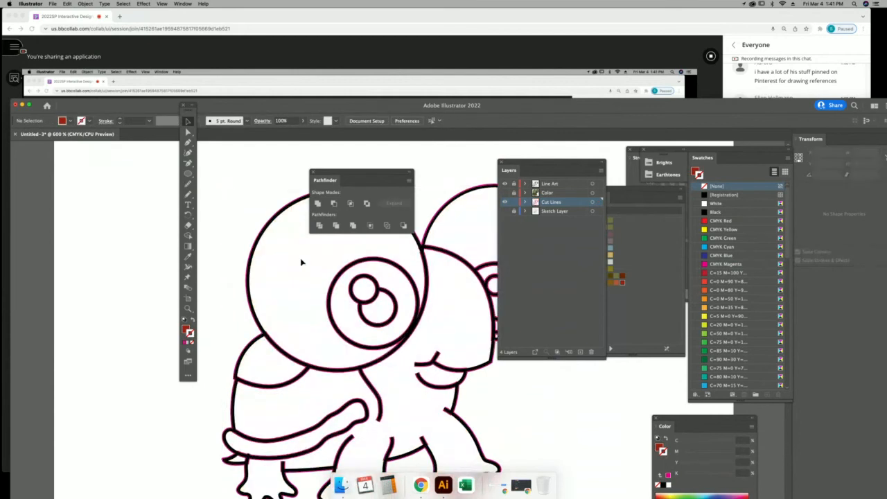
# Zoom in on the head outline's edge, undo the deletion and offset path, then zoom out.
pyautogui.click(187, 308)
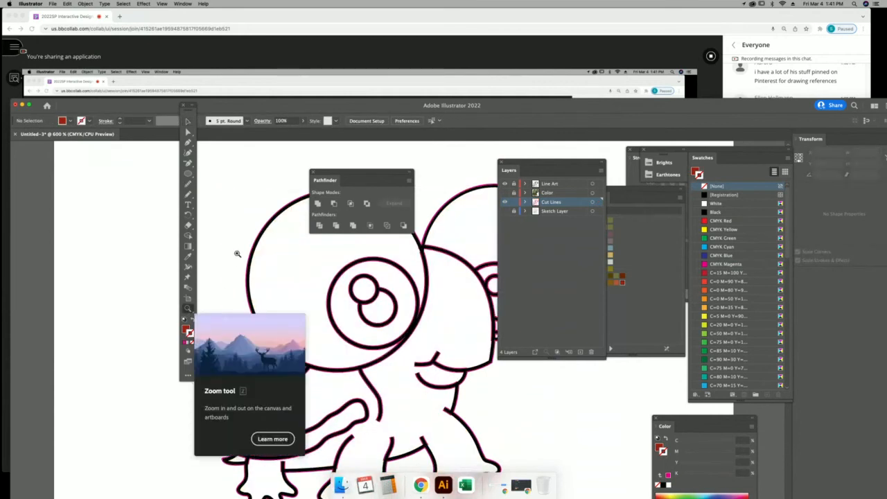
pyautogui.moveTo(273, 287); pyautogui.dragTo(297, 311)
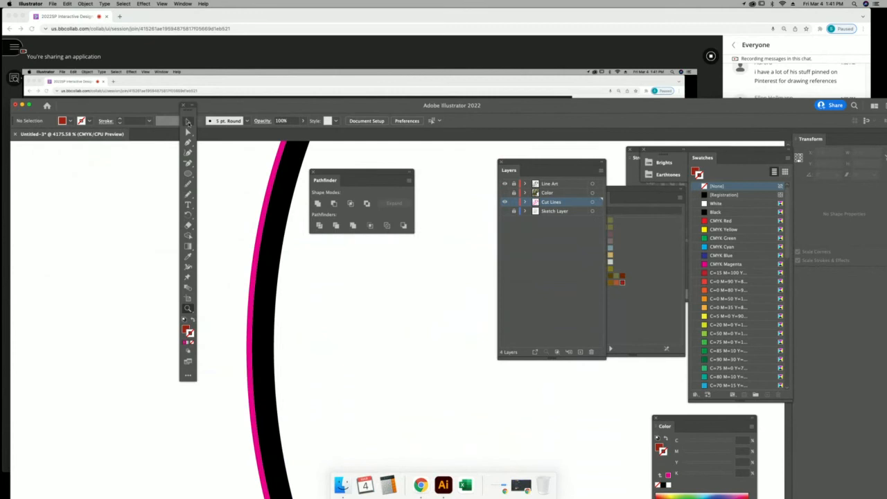
pyautogui.press('super+minus')
pyautogui.press('super+minus')
pyautogui.press('super+minus')
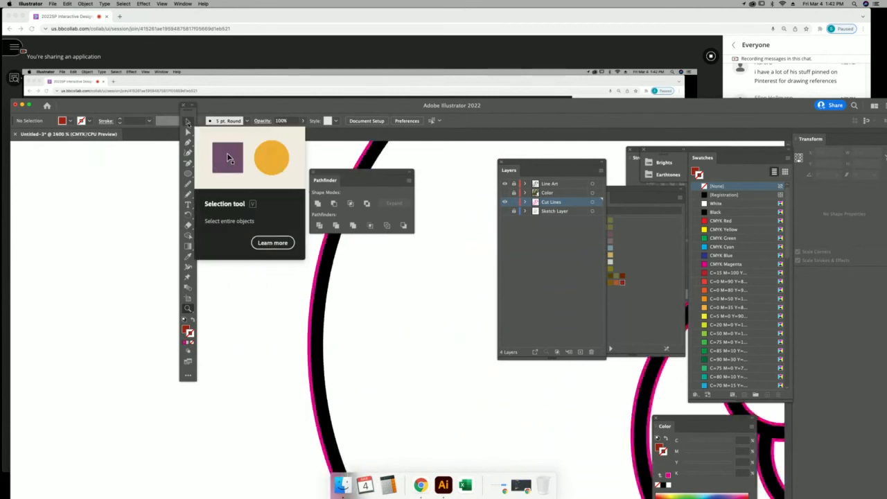
pyautogui.press('super+minus')
pyautogui.press('super+minus')
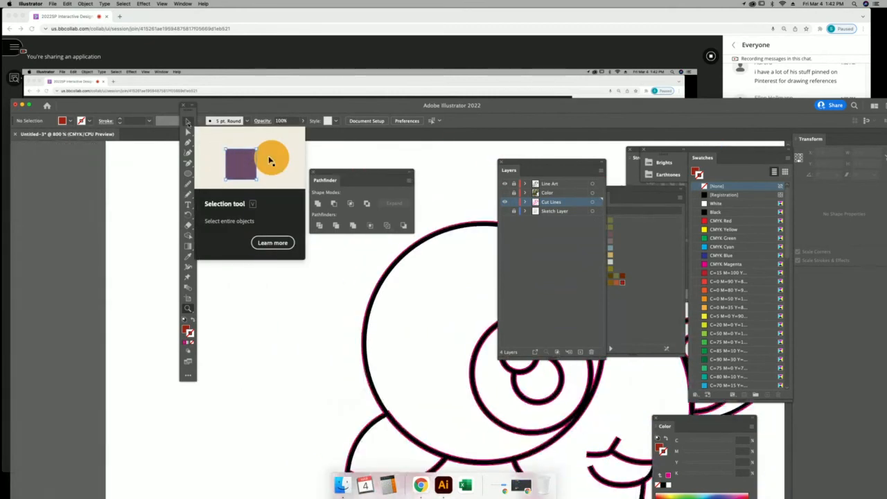
pyautogui.moveTo(408, 327)
pyautogui.mouseDown()
pyautogui.moveTo(297, 321)
pyautogui.moveTo(272, 310)
pyautogui.mouseUp()
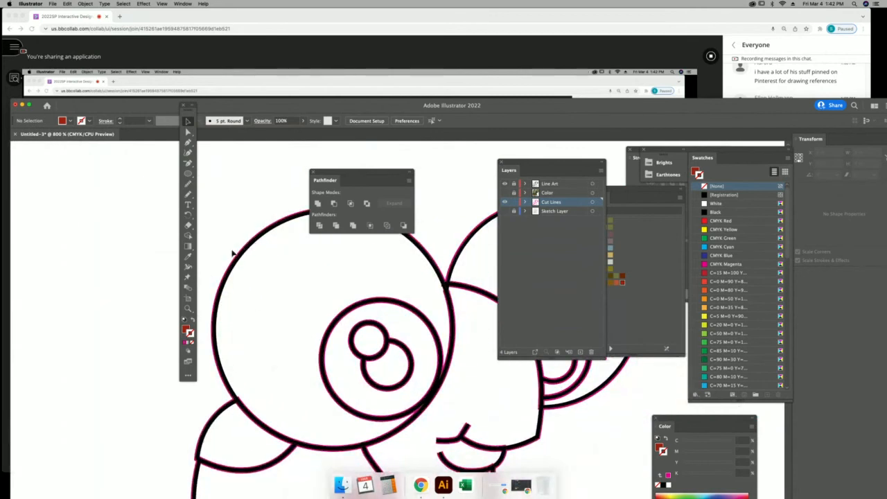
pyautogui.click(188, 308)
pyautogui.moveTo(215, 244); pyautogui.dragTo(301, 340)
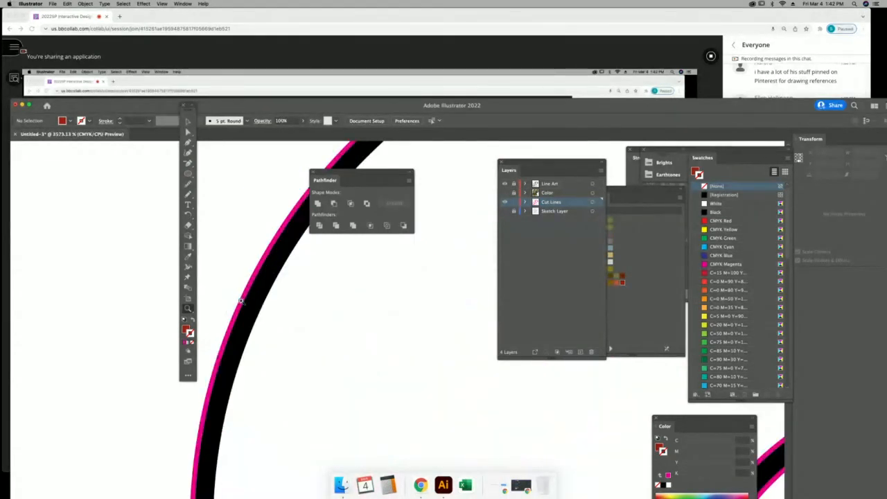
pyautogui.click(188, 121)
pyautogui.click(298, 255)
pyautogui.press('super+z')
pyautogui.press('super+z')
pyautogui.press('super+z')
pyautogui.press('super+z')
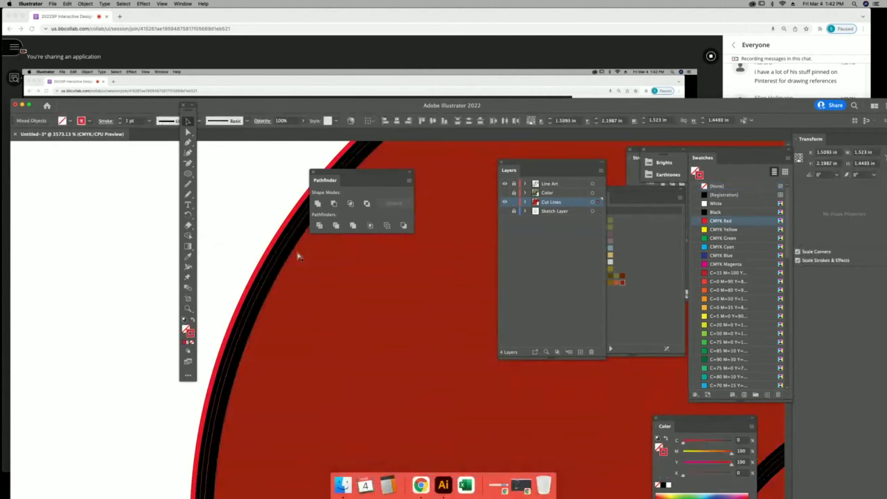
pyautogui.press('super+z')
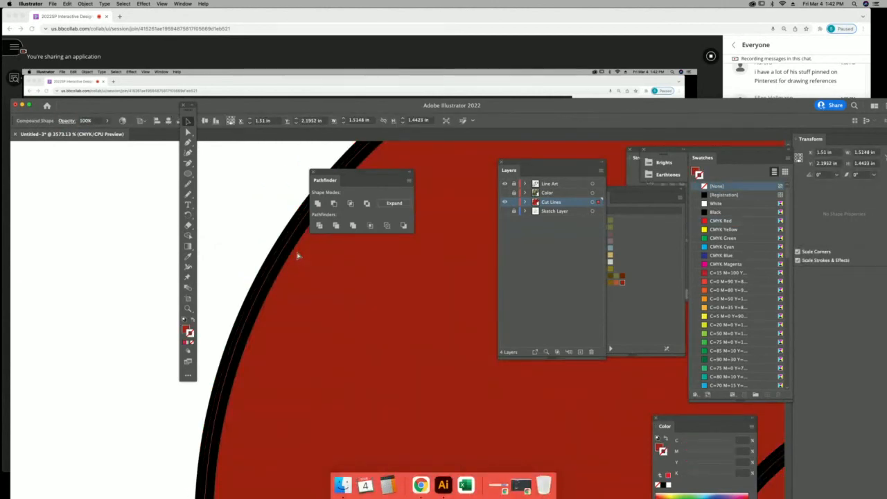
pyautogui.press('super+minus')
pyautogui.press('super+minus')
pyautogui.press('super+minus')
pyautogui.press('super+minus')
pyautogui.press('super+minus')
pyautogui.press('super+minus')
pyautogui.press('super+minus')
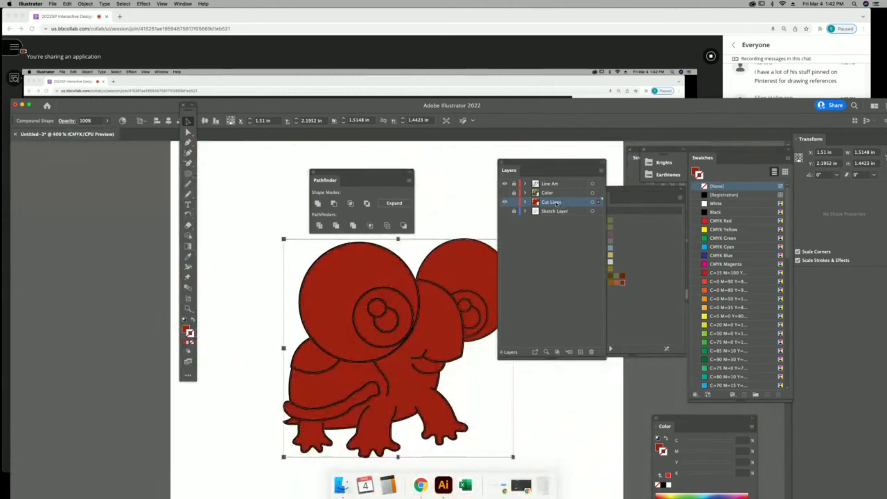
# Remove the silhouette's red fill and make CMYK Magenta the current colour.
pyautogui.click(185, 329)
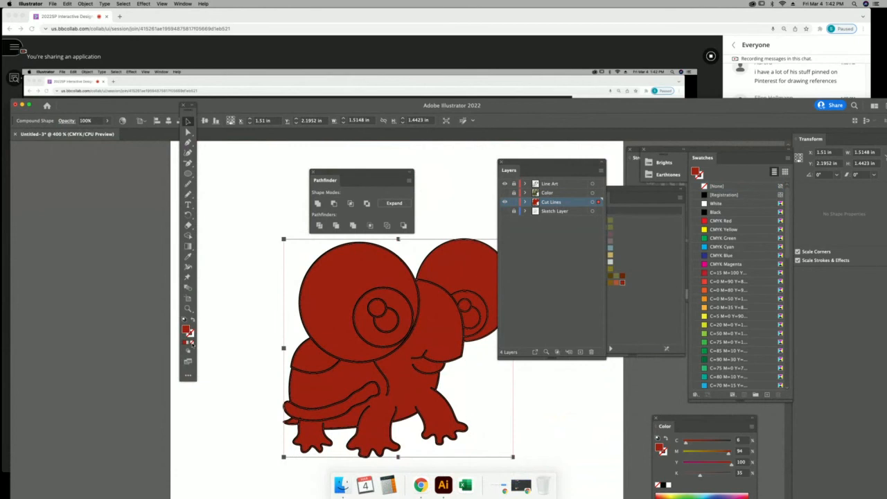
pyautogui.click(192, 342)
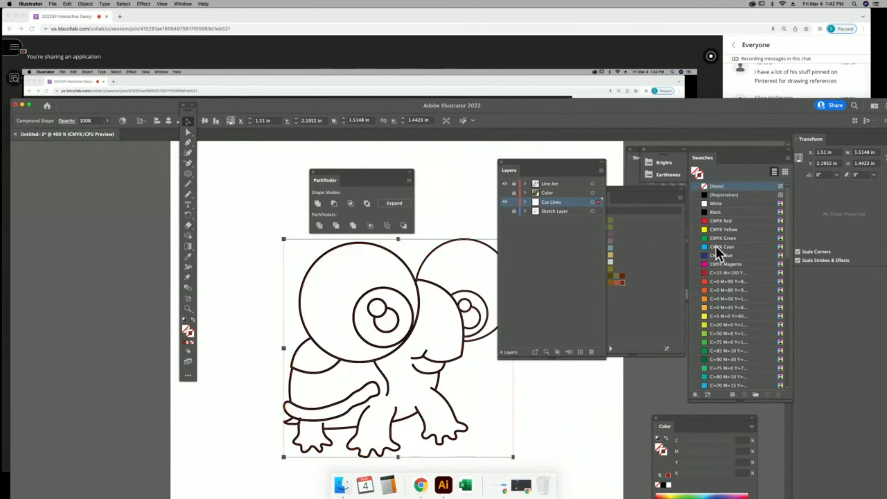
pyautogui.click(716, 264)
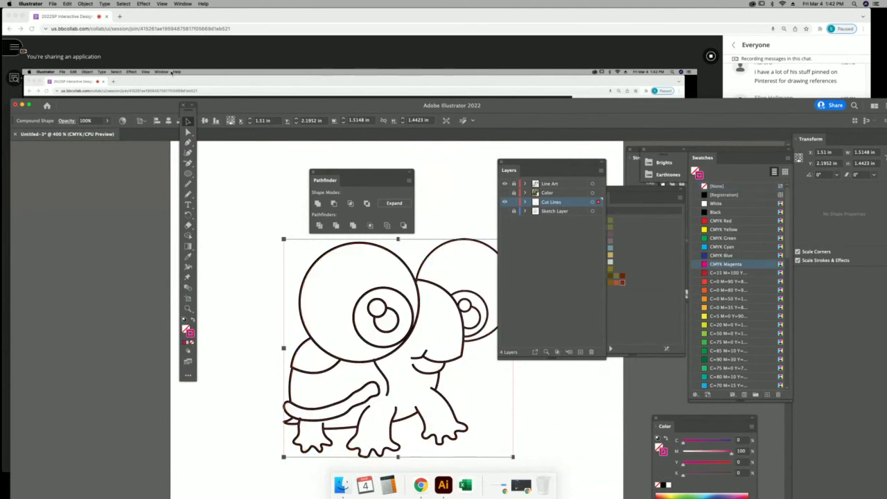
# Add a 10 px offset path around the turtle artwork.
pyautogui.click(90, 4)
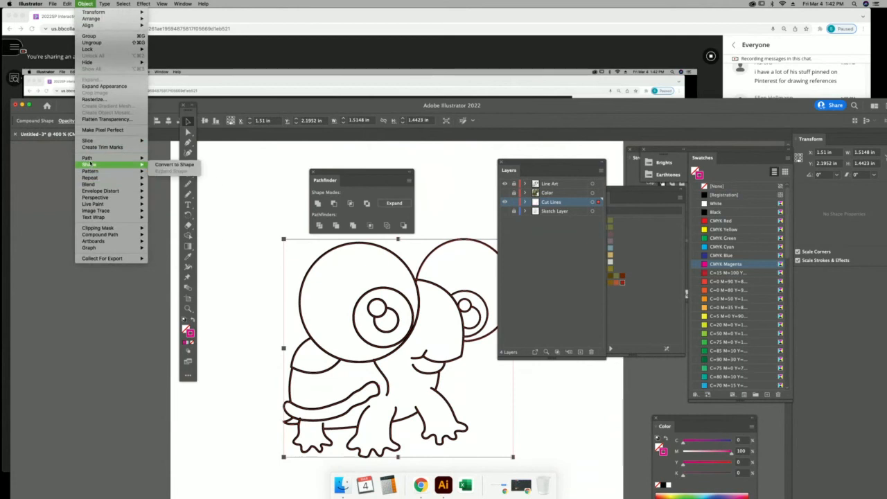
pyautogui.moveTo(90, 159)
pyautogui.click(169, 182)
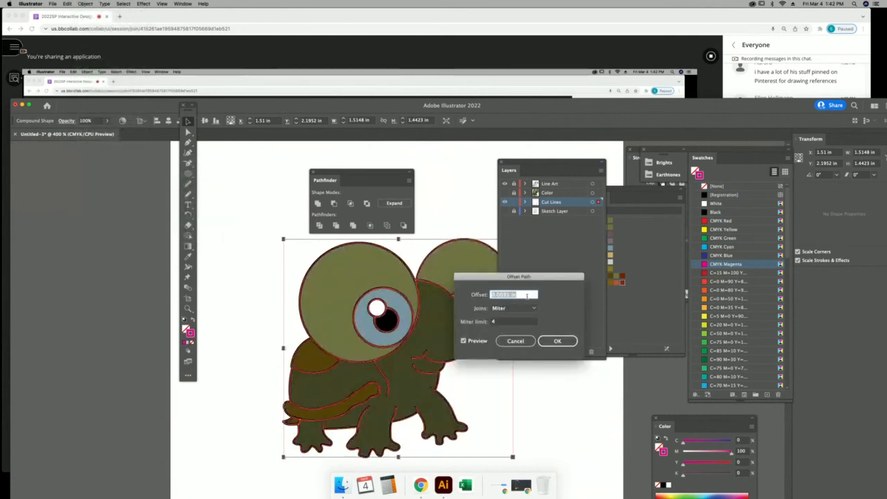
pyautogui.write('10px')
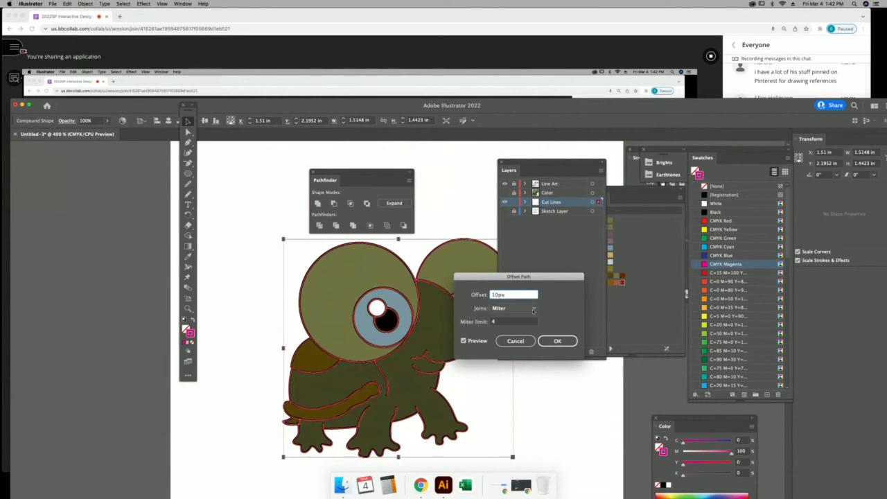
pyautogui.click(558, 340)
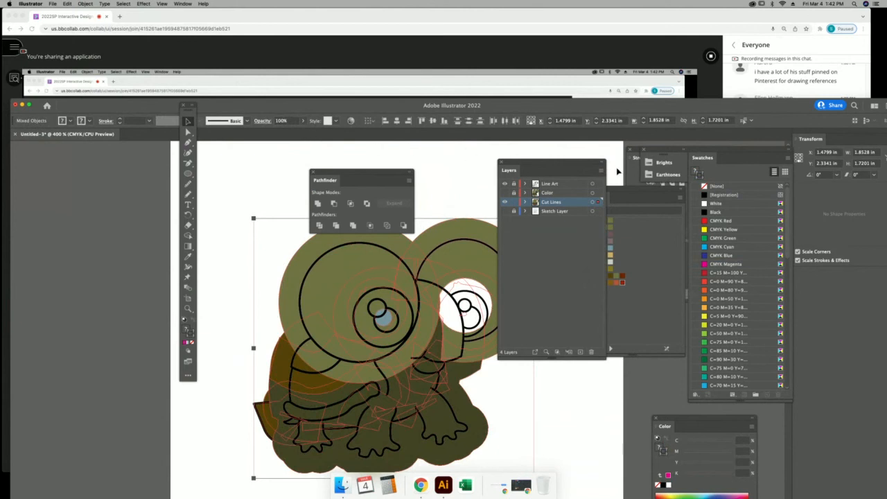
# Unite the offset shapes in Pathfinder and give the merged shape a magenta stroke.
pyautogui.click(317, 203)
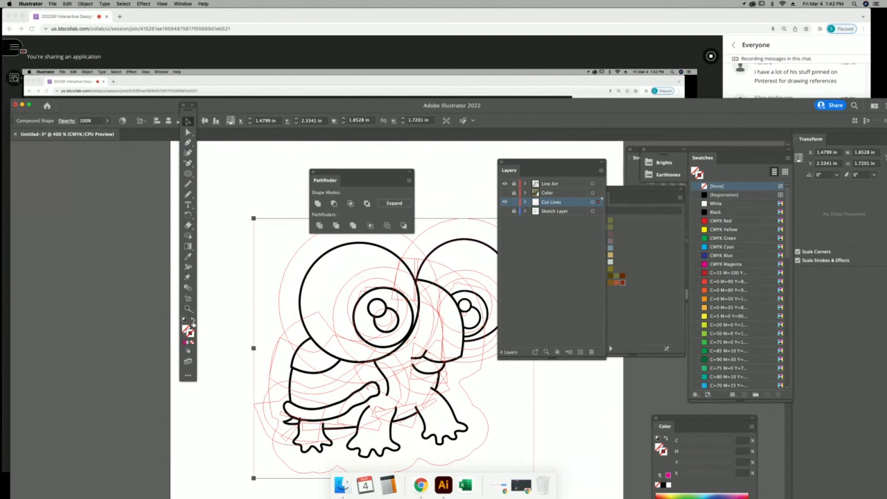
pyautogui.click(186, 343)
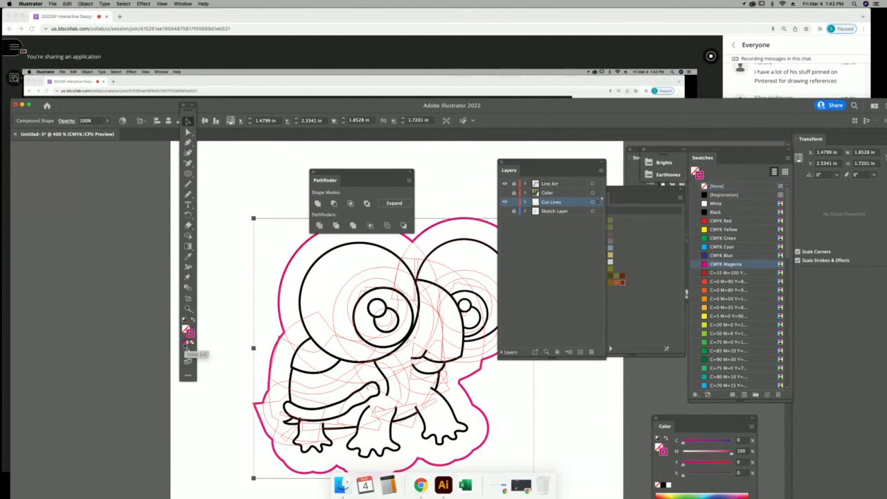
pyautogui.click(252, 174)
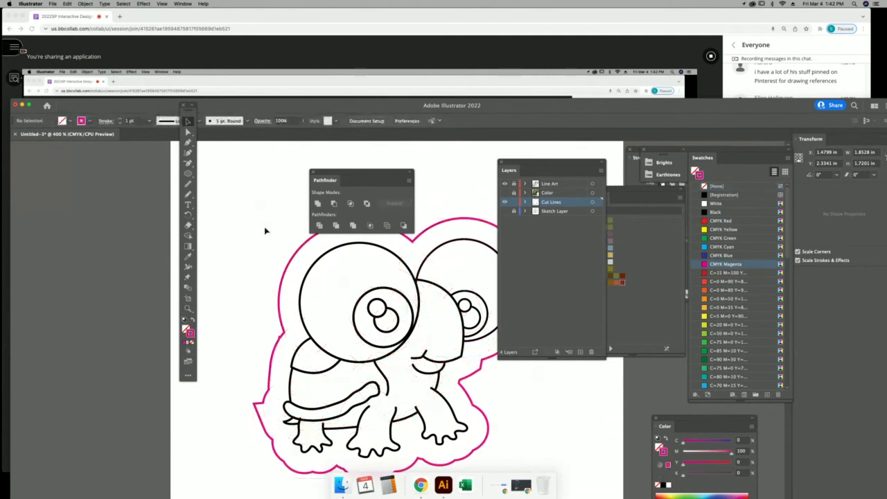
pyautogui.moveTo(393, 277); pyautogui.dragTo(333, 278)
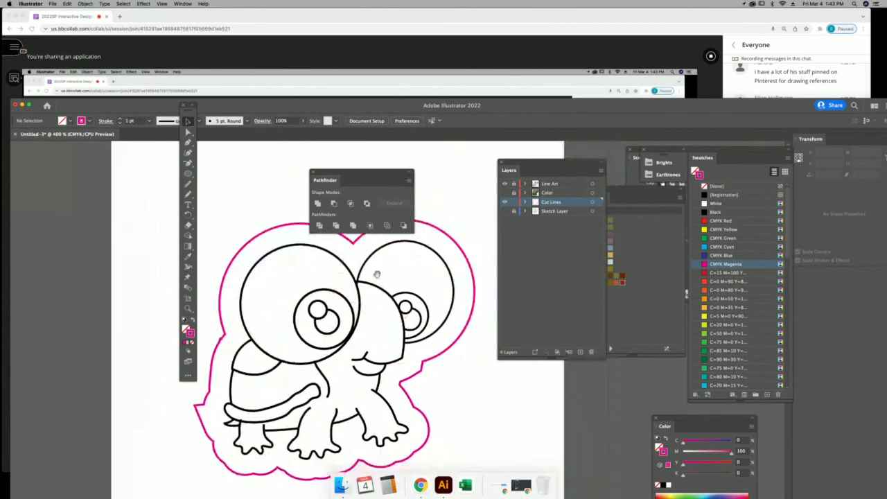
# Show the Color layer again and move the floating panel off the turtle to inspect the outline.
pyautogui.click(504, 192)
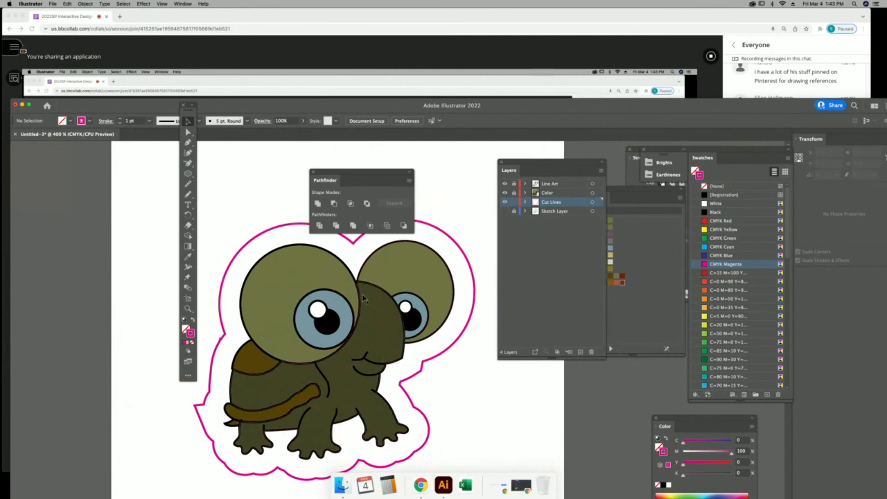
pyautogui.moveTo(372, 174); pyautogui.dragTo(571, 382)
pyautogui.scroll(-5, 422, 185)
pyautogui.hscroll(-3, 422, 184)
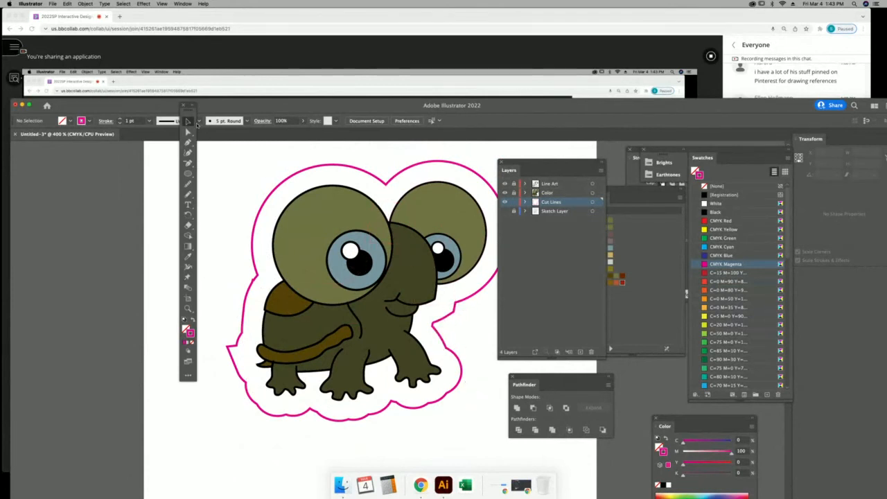
pyautogui.click(352, 222)
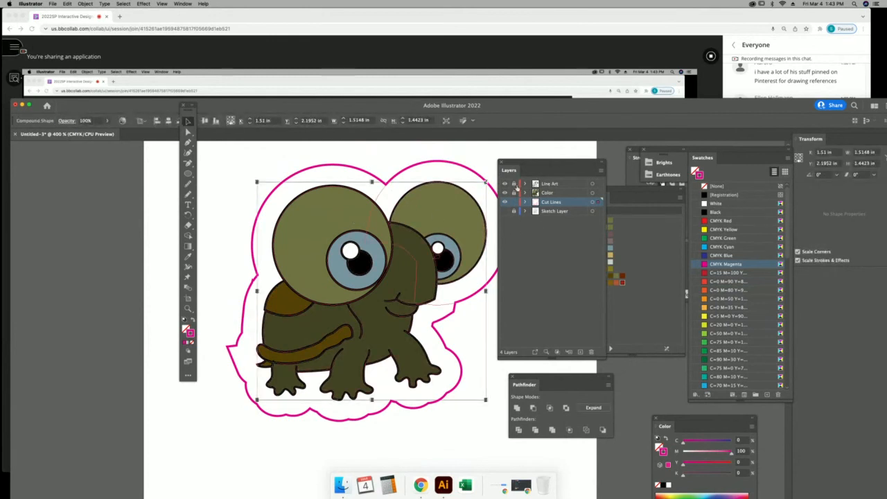
pyautogui.click(363, 154)
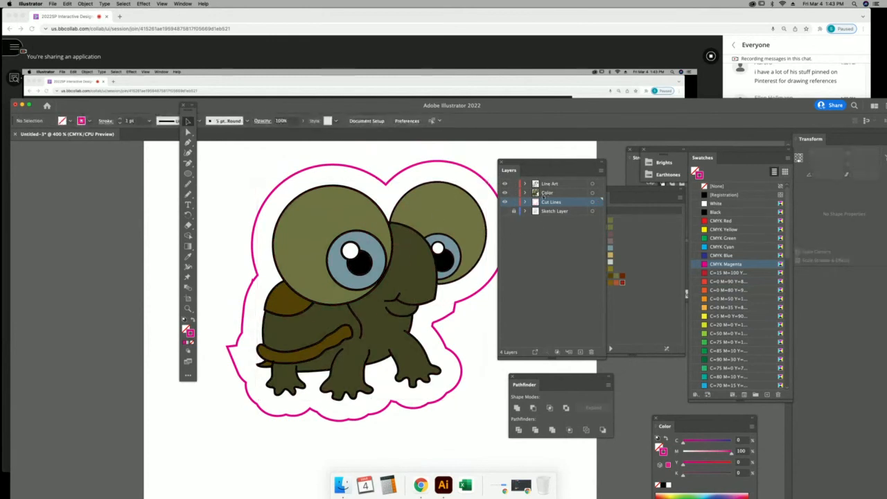
# Hide the Color and Line Art layers and switch to the Group Selection tool.
pyautogui.click(504, 193)
pyautogui.click(505, 184)
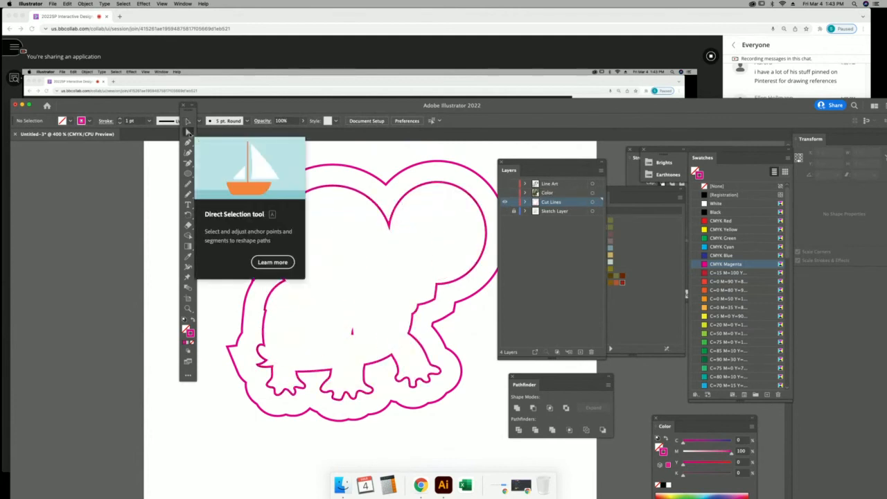
pyautogui.moveTo(189, 133); pyautogui.dragTo(227, 143)
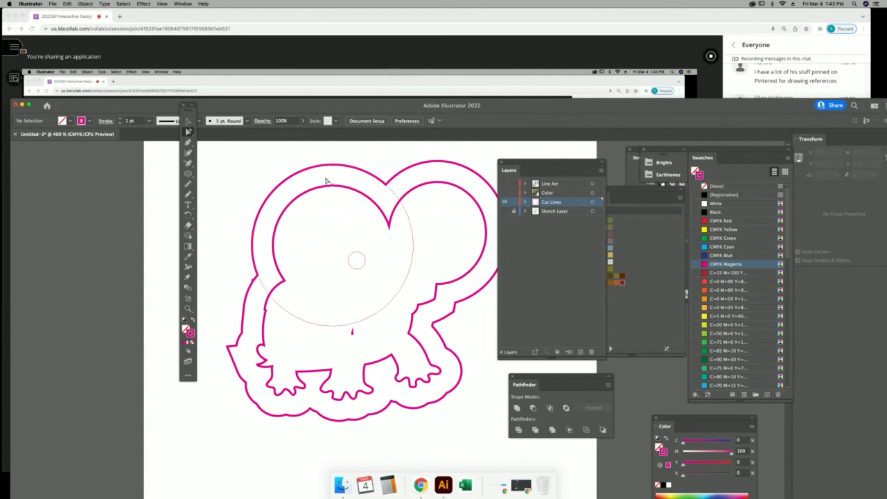
pyautogui.moveTo(326, 181); pyautogui.dragTo(365, 221)
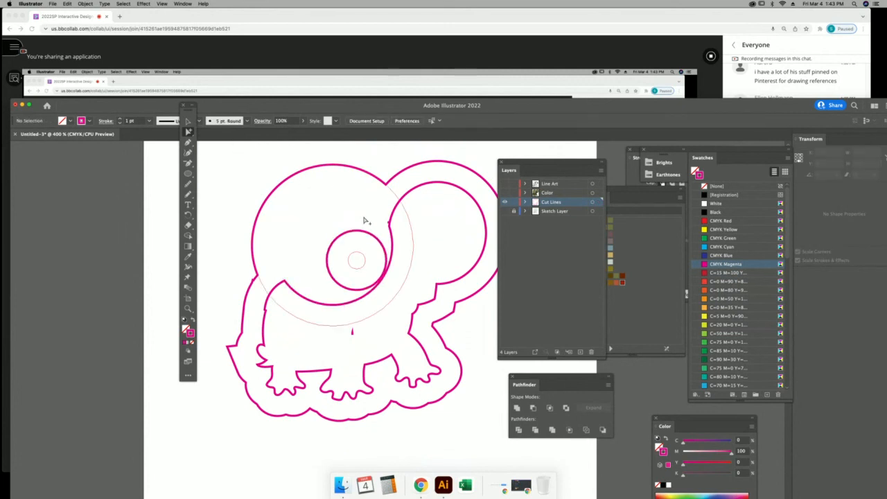
# Delete the inner body outline from the cut lines, undoing an accidental head circle move.
pyautogui.click(375, 237)
pyautogui.press('Delete')
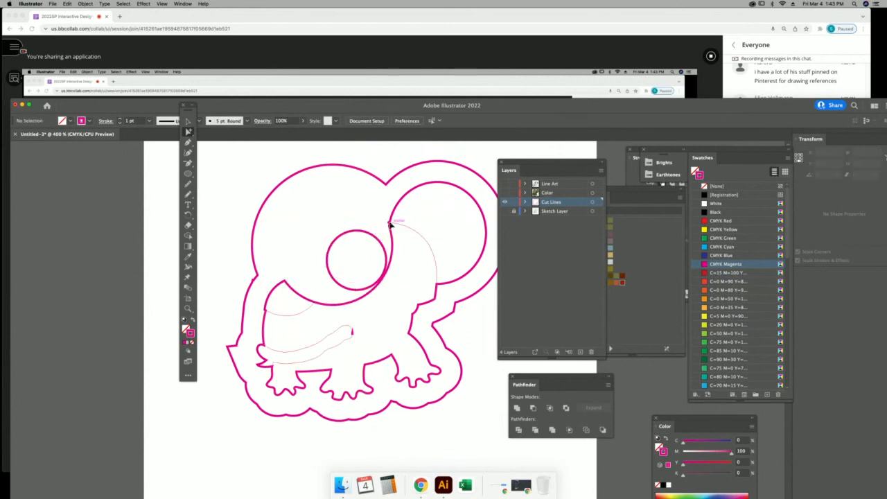
pyautogui.click(390, 224)
pyautogui.press('Delete')
pyautogui.moveTo(377, 214); pyautogui.dragTo(401, 234)
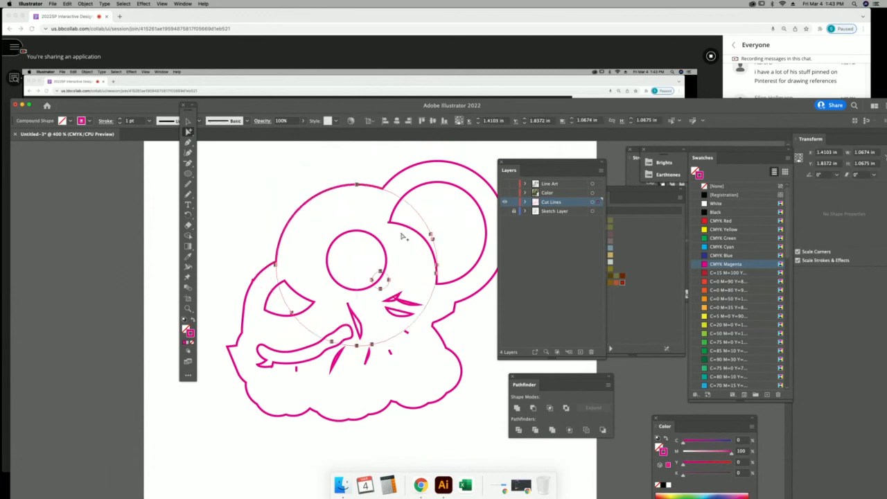
pyautogui.press('super+z')
pyautogui.press('super+z')
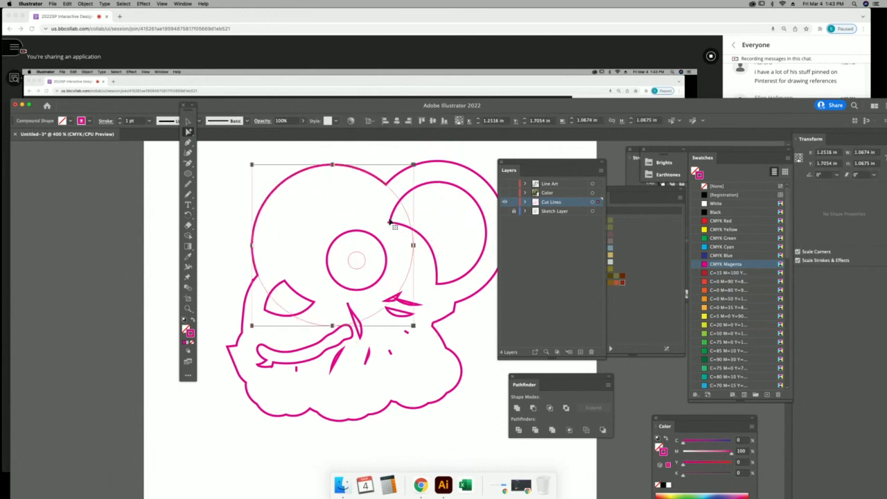
# Check the paths in Outline view, keep the wavy body outline, and switch to the class chat.
pyautogui.press('super+y')
pyautogui.click(361, 306)
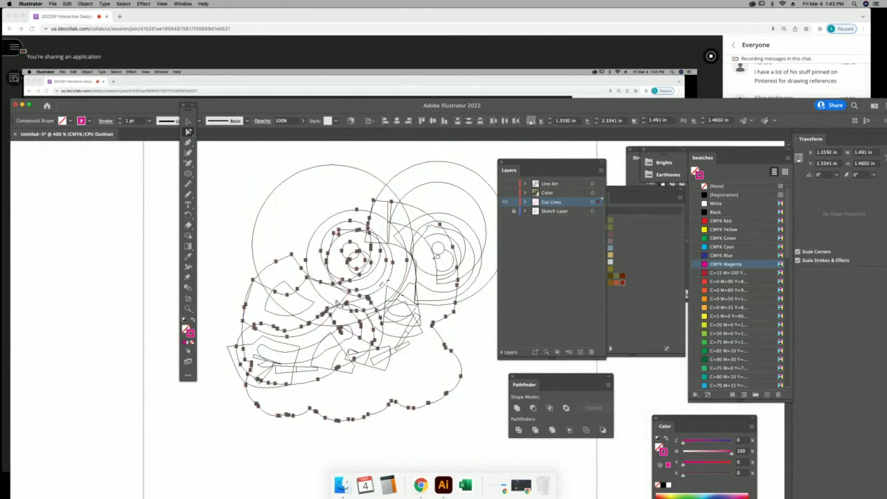
pyautogui.press('Delete')
pyautogui.press('super+z')
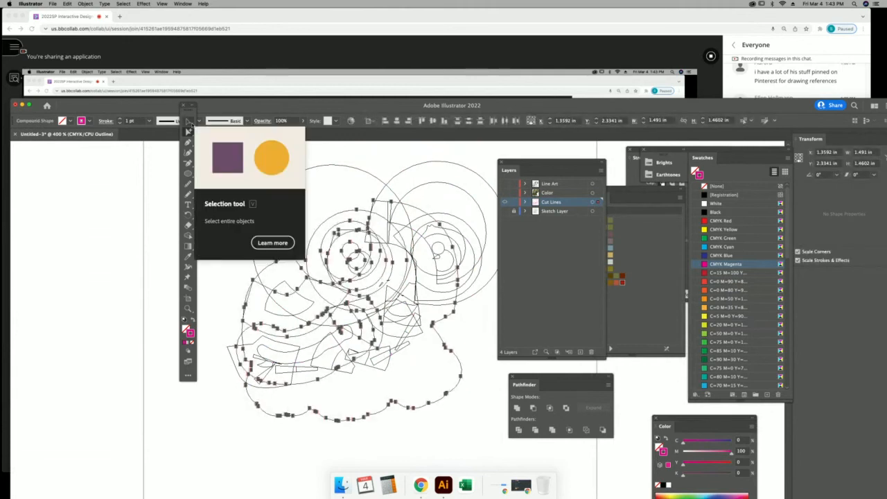
pyautogui.click(151, 170)
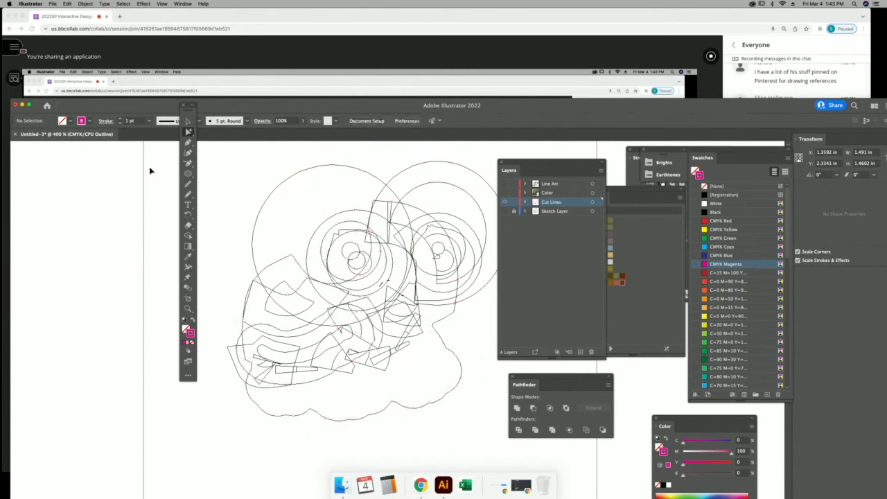
pyautogui.press('super+y')
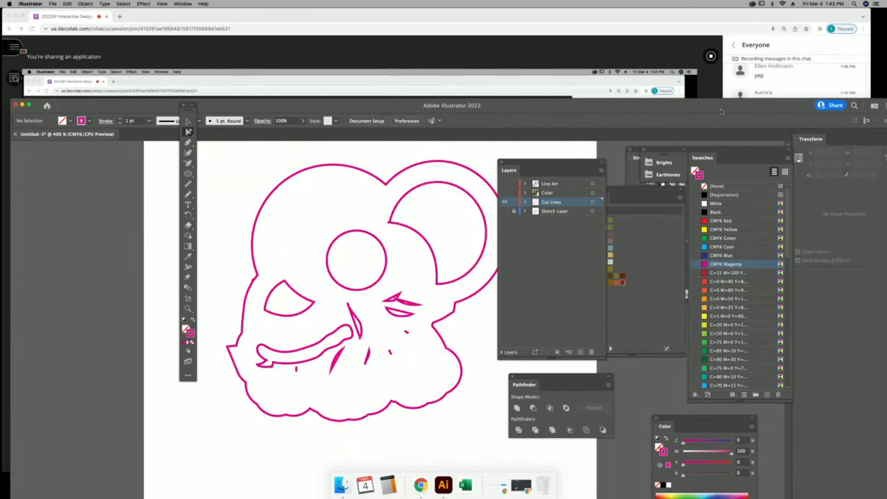
pyautogui.click(837, 83)
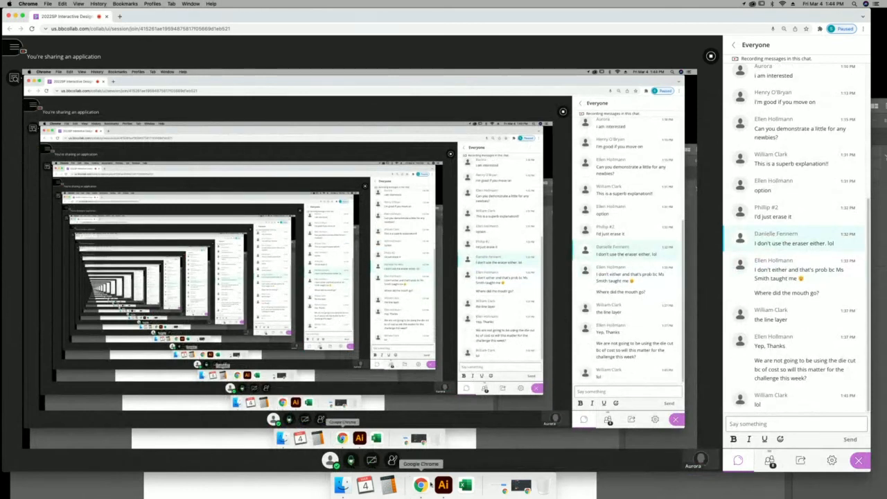
# Back in Illustrator, select the cut-line artwork and its faint inner circle, then the compound shape.
pyautogui.click(444, 485)
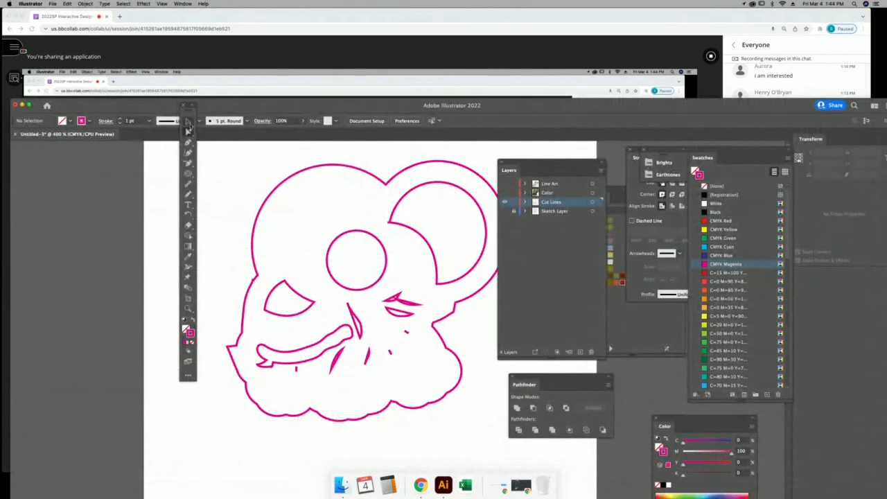
pyautogui.moveTo(524, 406); pyautogui.dragTo(523, 405)
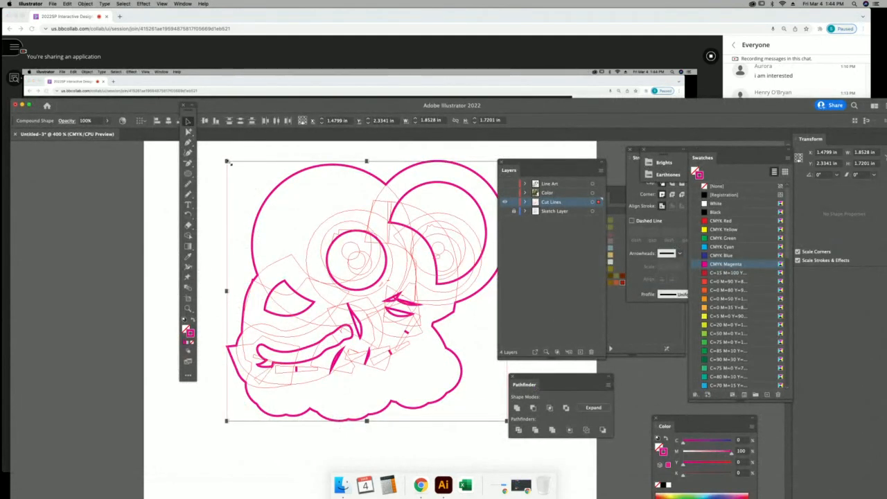
pyautogui.click(188, 132)
pyautogui.click(303, 248)
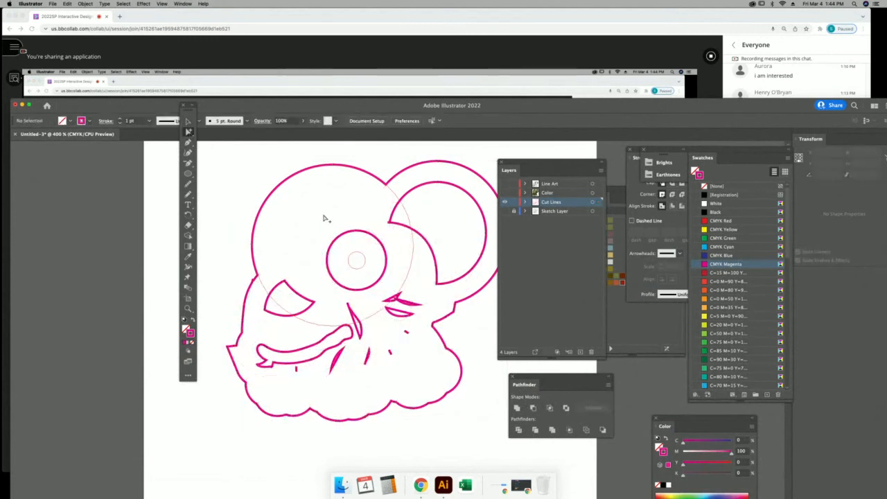
pyautogui.click(330, 168)
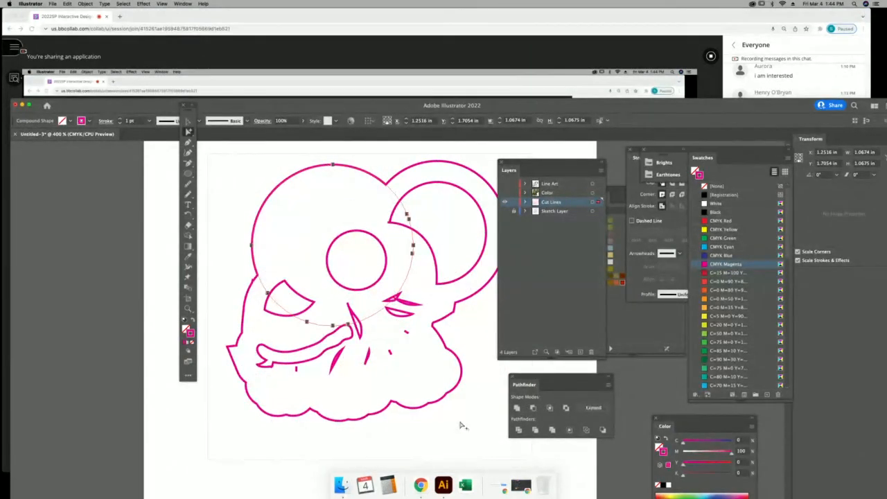
pyautogui.press('super+a')
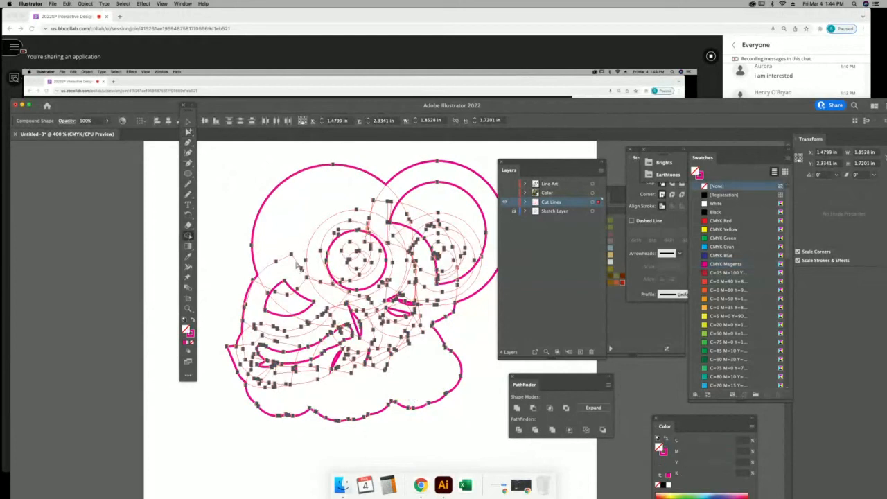
pyautogui.click(188, 121)
pyautogui.click(212, 161)
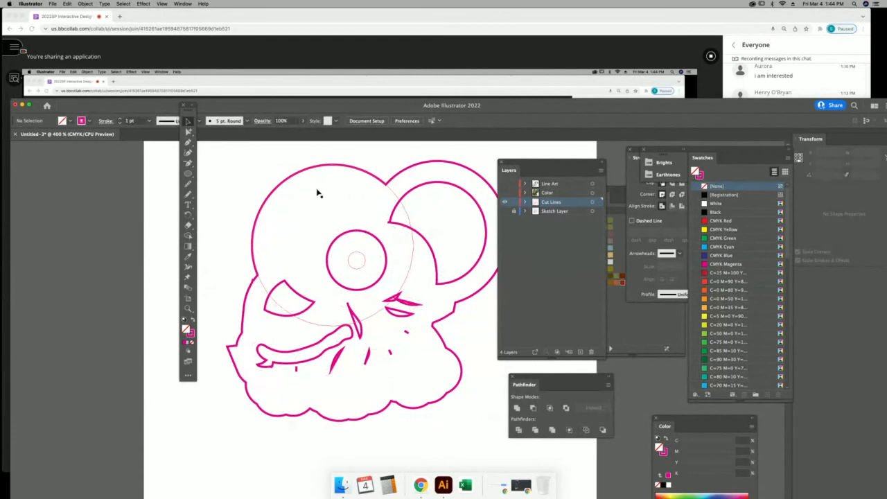
pyautogui.click(340, 168)
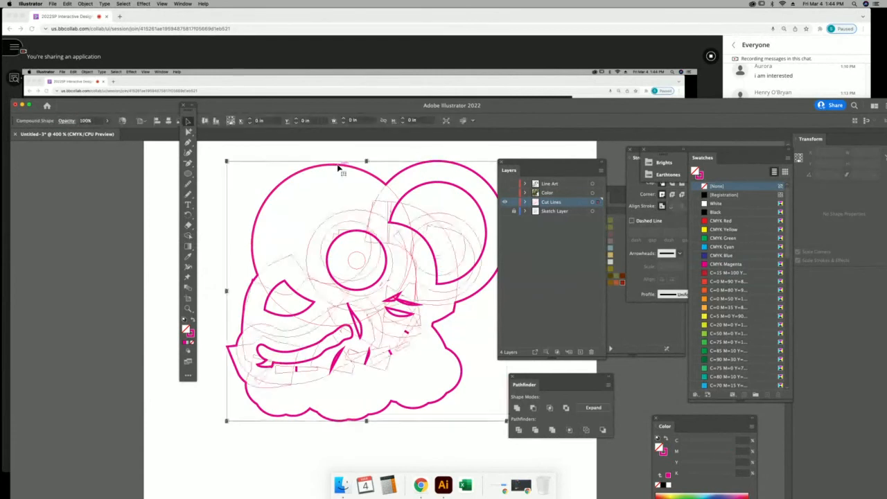
# Try Object > Compound Path > Make, dismiss the alert, and direct-select the inner paths.
pyautogui.click(84, 3)
pyautogui.moveTo(115, 229)
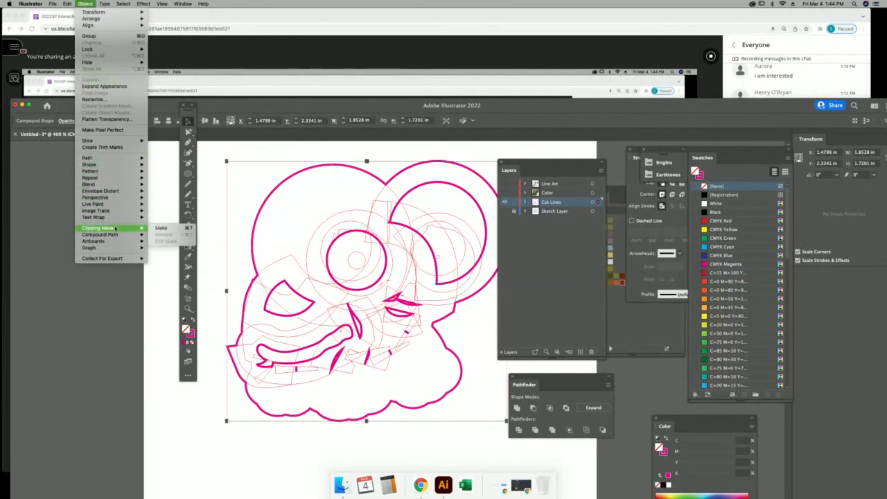
pyautogui.click(185, 236)
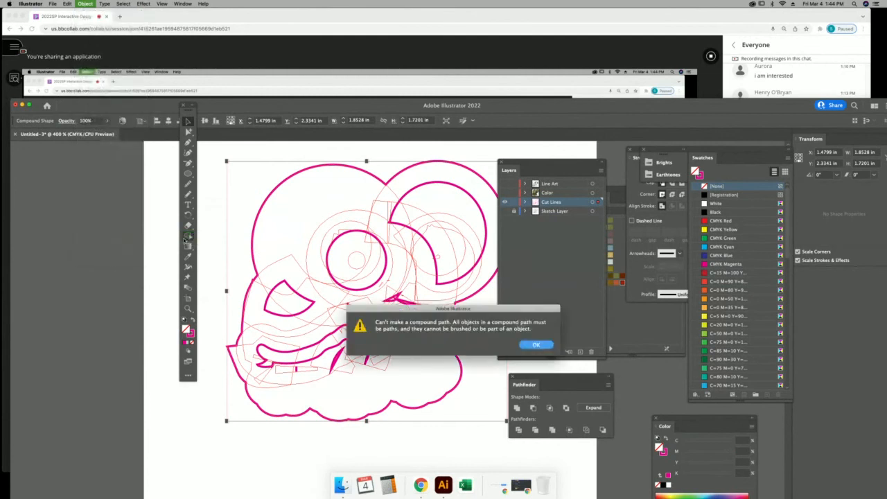
pyautogui.press('Return')
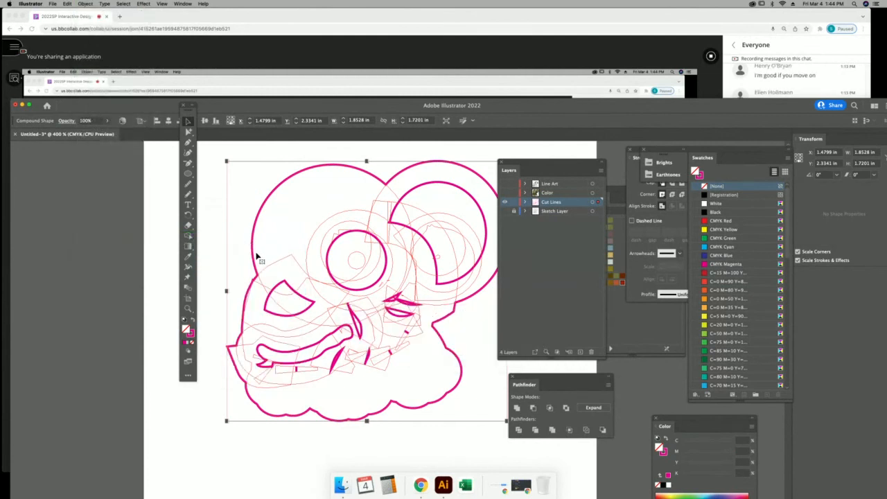
pyautogui.click(188, 131)
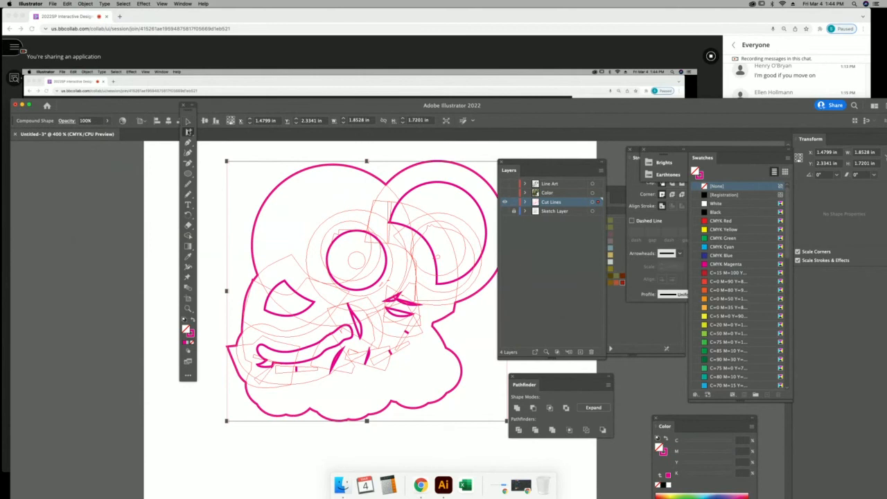
pyautogui.click(204, 172)
pyautogui.click(280, 282)
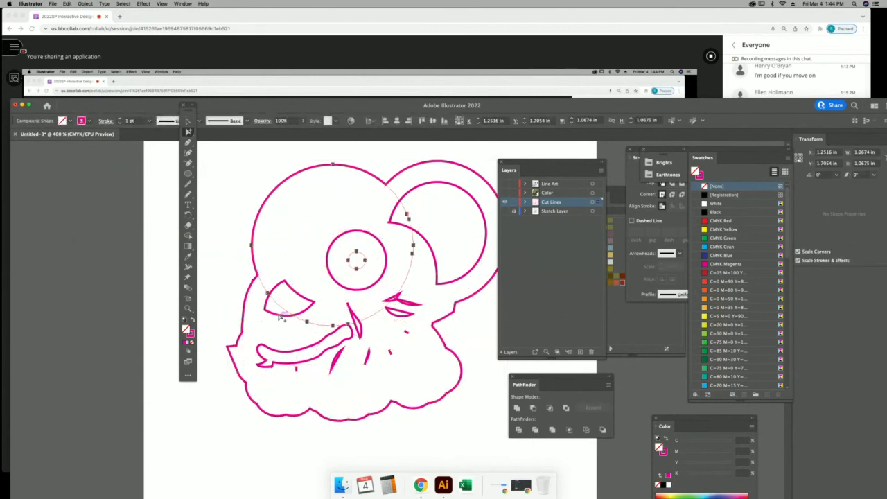
# Delete the selected inner paths and expand the magenta compound shape into a single outline group.
pyautogui.press('Delete')
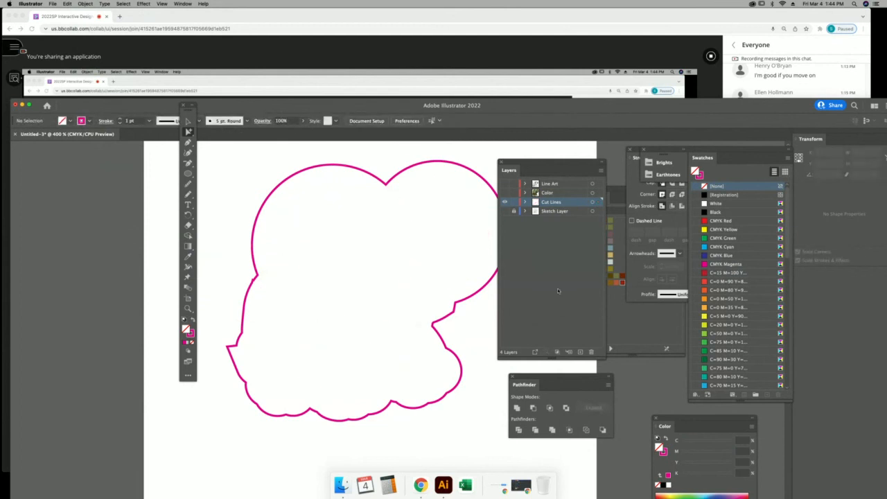
pyautogui.click(188, 121)
pyautogui.click(397, 407)
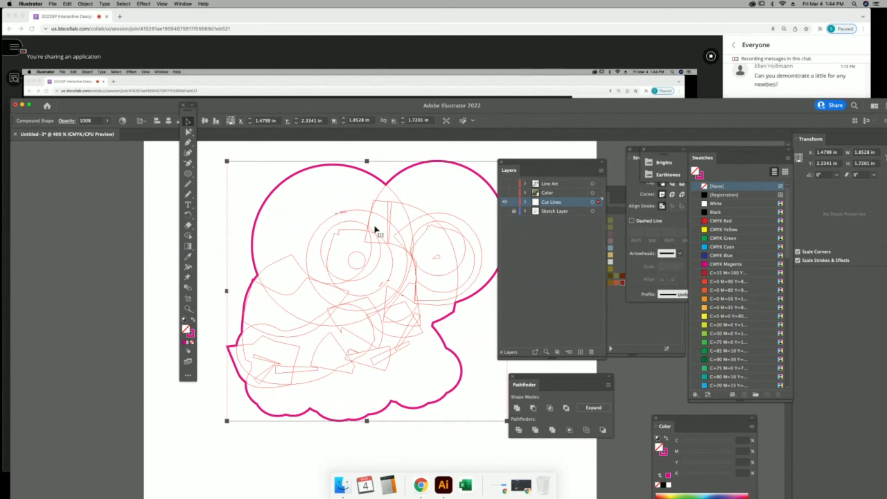
pyautogui.click(94, 4)
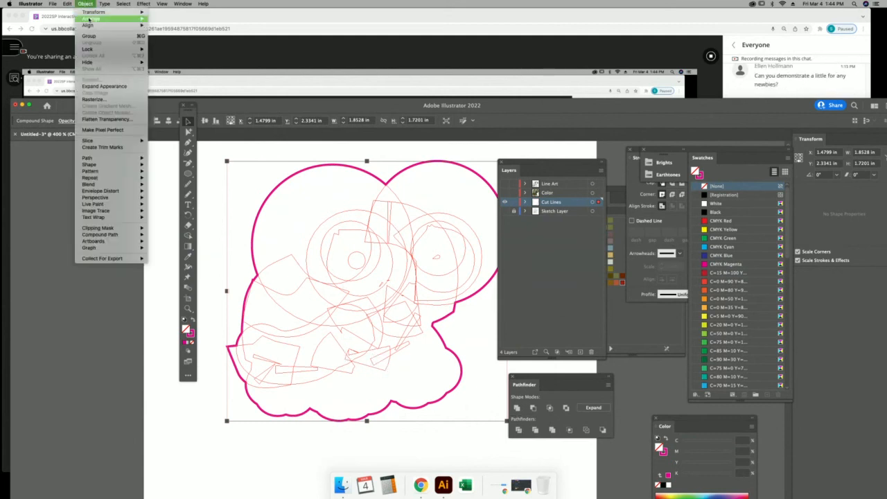
pyautogui.click(104, 88)
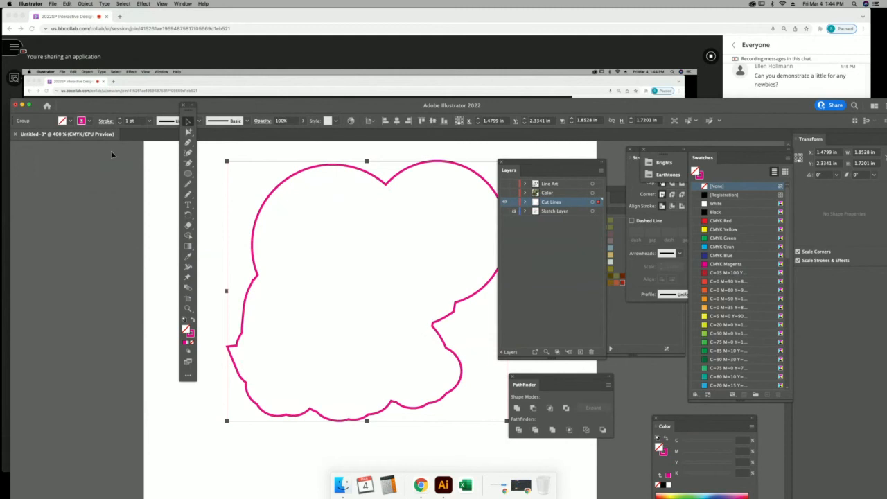
pyautogui.click(175, 201)
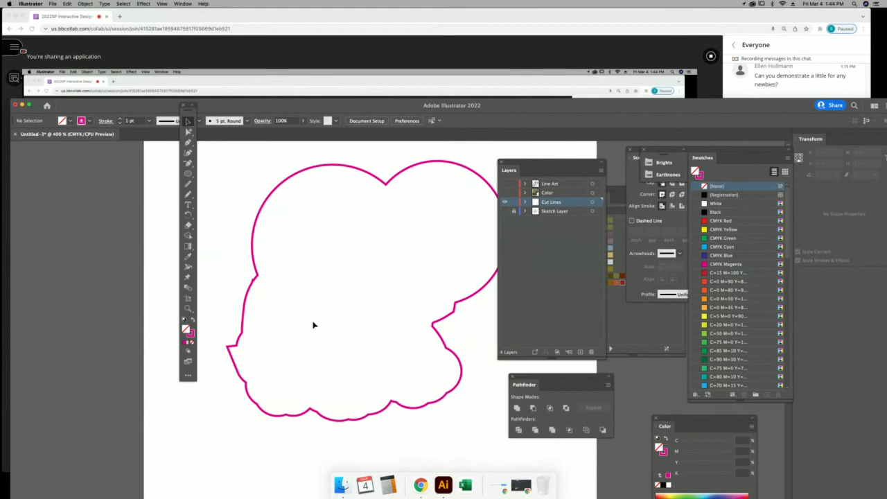
# Turn the Color and Line Art layers back on and zoom out to 200% to view the artboard.
pyautogui.click(505, 193)
pyautogui.click(504, 184)
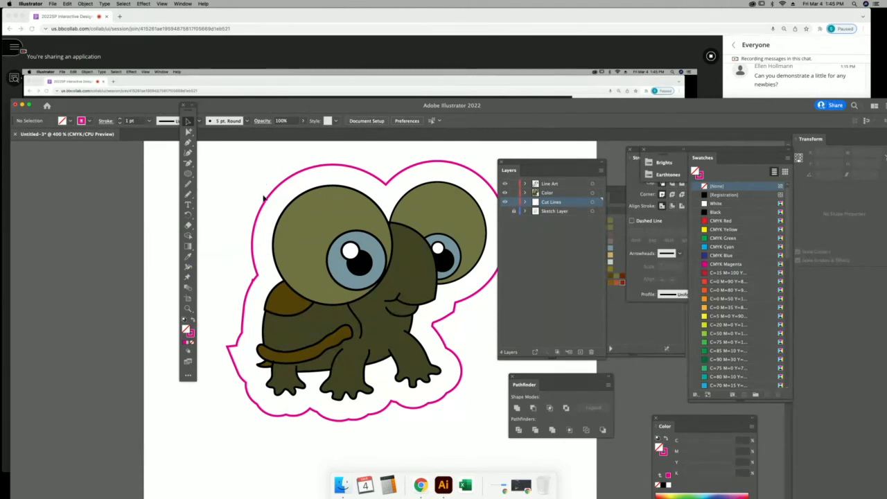
pyautogui.press('super+minus')
pyautogui.press('super+minus')
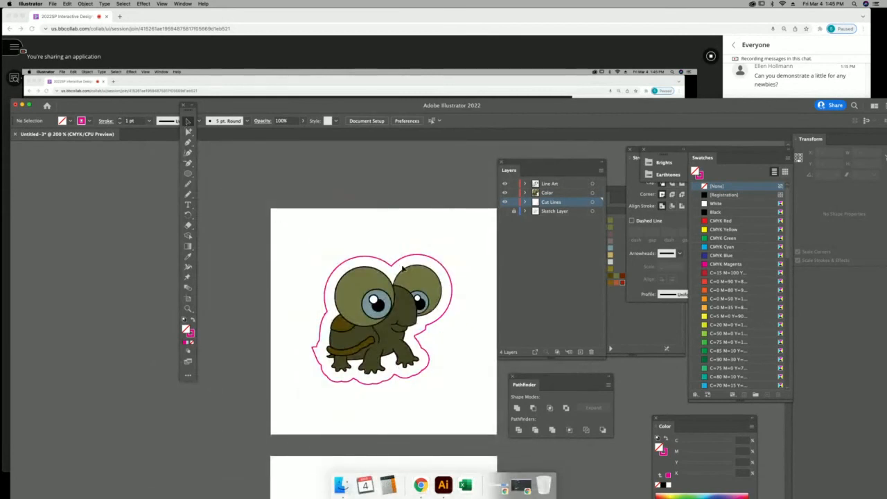
pyautogui.scroll(-3, 298, 182)
pyautogui.hscroll(2, 298, 182)
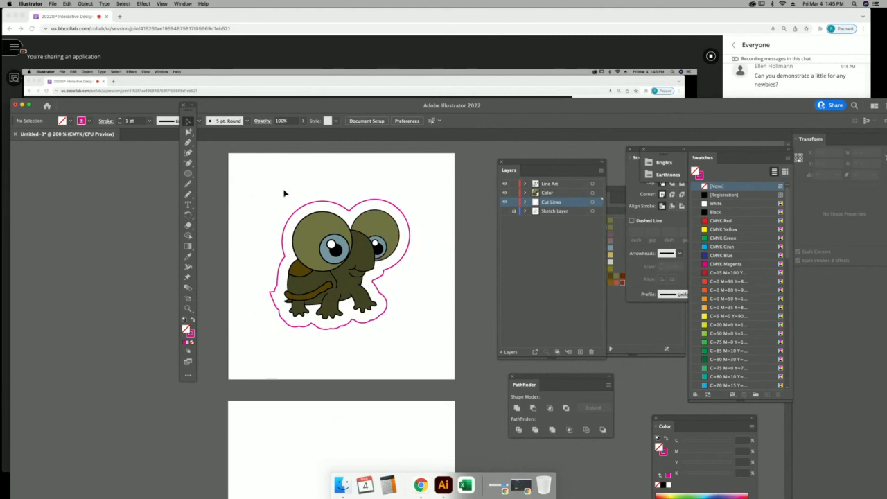
pyautogui.scroll(-5, 333, 385)
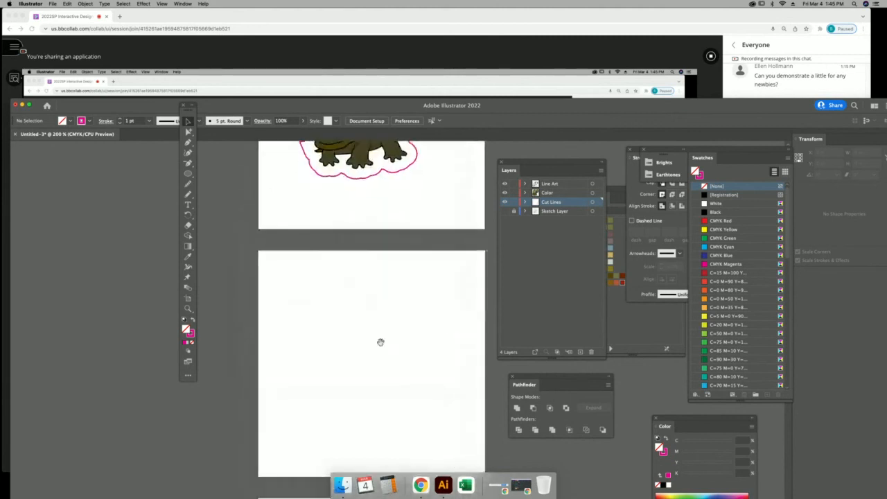
pyautogui.scroll(5, 359, 359)
pyautogui.scroll(-2, 401, 367)
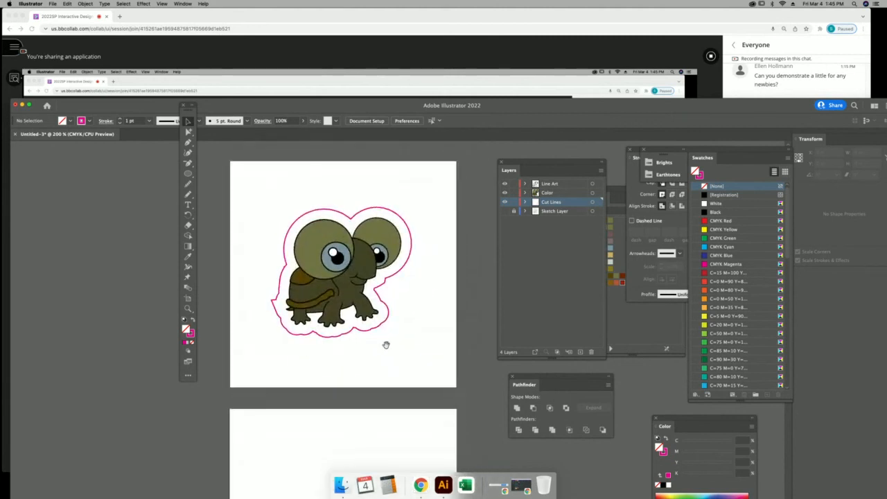
# Remove the magenta cut line, then scale the turtle artwork up to nearly fill the artboard.
pyautogui.click(185, 121)
pyautogui.click(310, 214)
pyautogui.press('Delete')
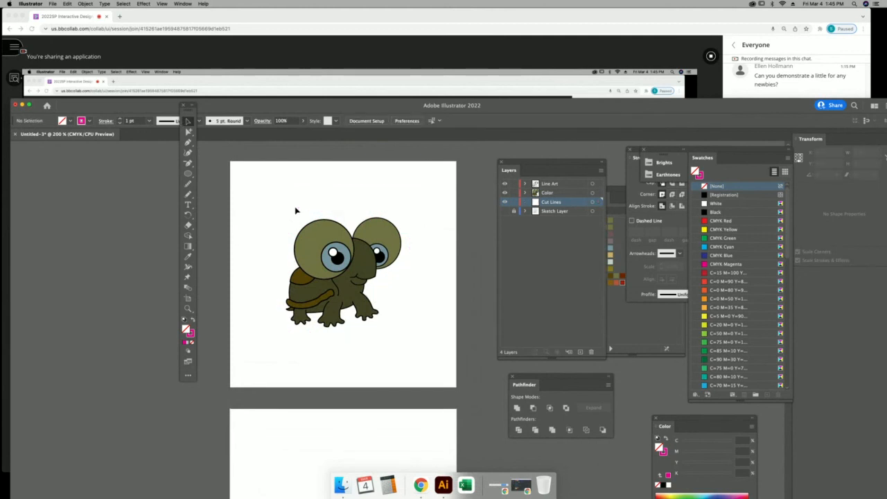
pyautogui.moveTo(270, 191); pyautogui.dragTo(426, 355)
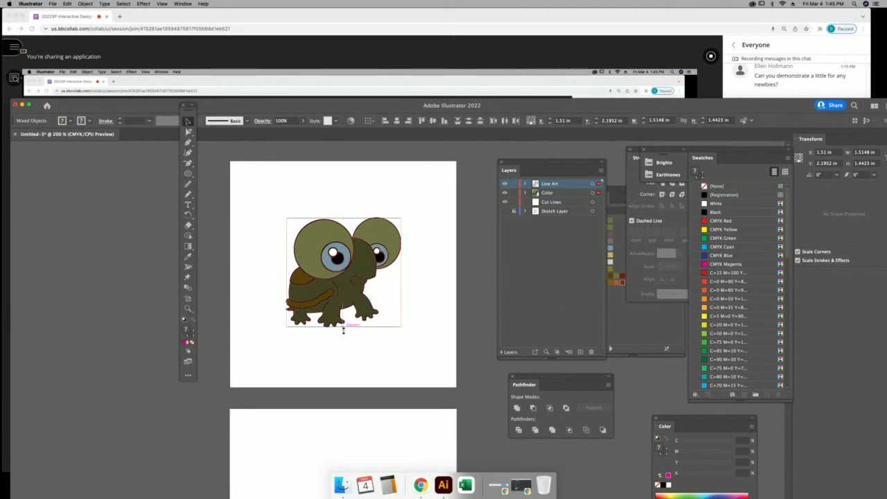
pyautogui.moveTo(344, 328); pyautogui.dragTo(344, 371)
pyautogui.moveTo(343, 220); pyautogui.dragTo(350, 173)
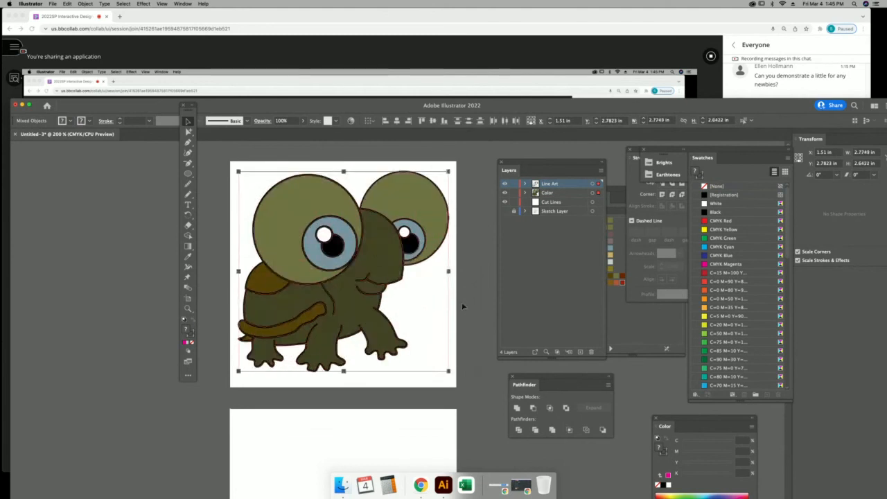
pyautogui.click(468, 310)
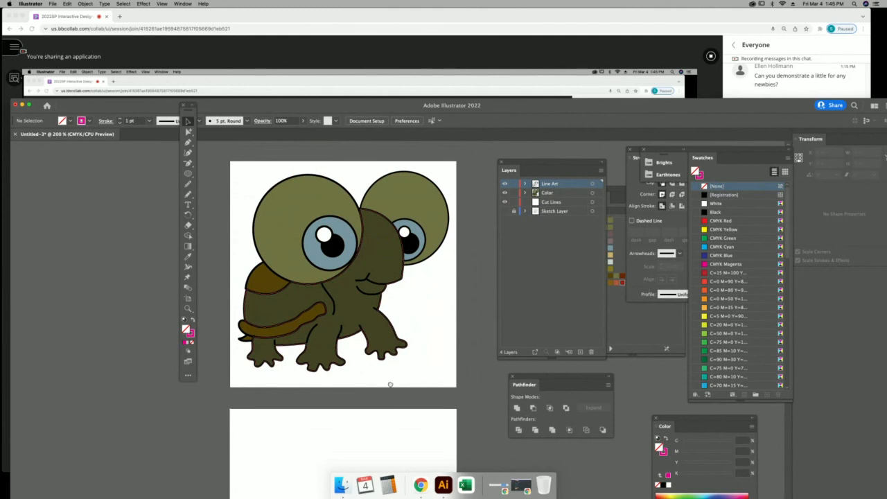
# Check the class chat in the browser, then return to the Illustrator document.
pyautogui.scroll(-5, 390, 384)
pyautogui.scroll(5, 396, 298)
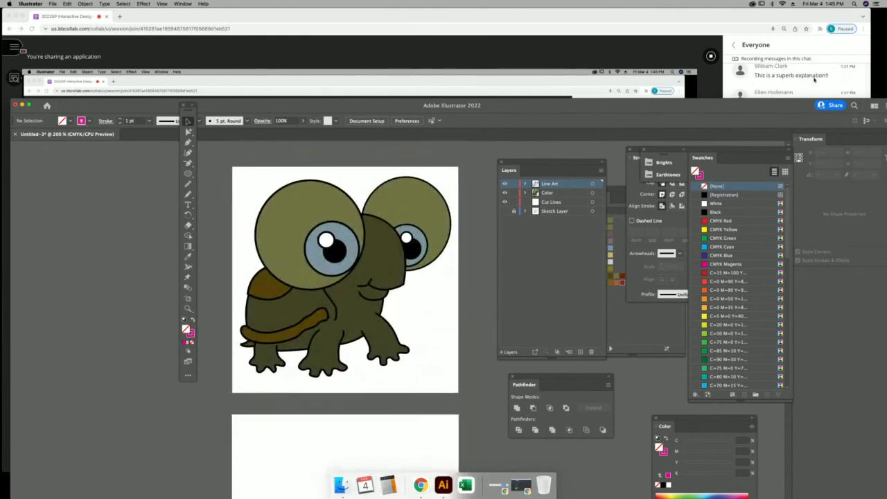
pyautogui.click(816, 89)
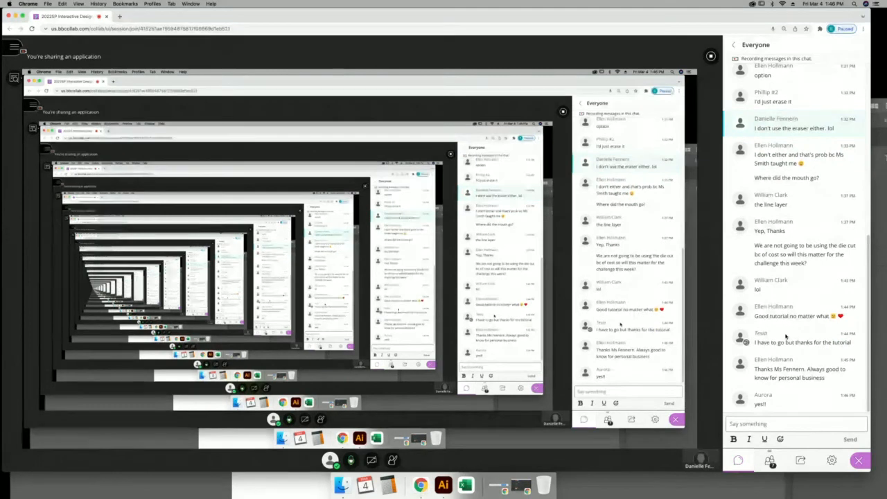
pyautogui.click(639, 490)
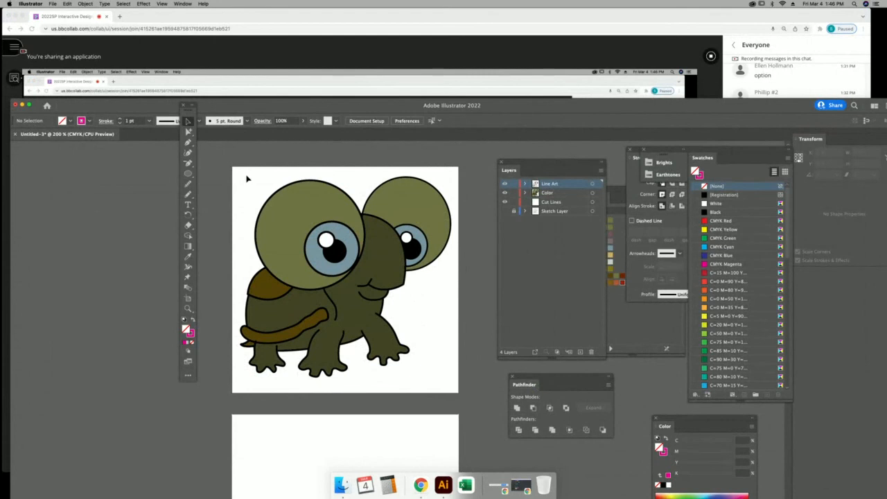
# Duplicate the Color layer and lock the other layers.
pyautogui.click(573, 195)
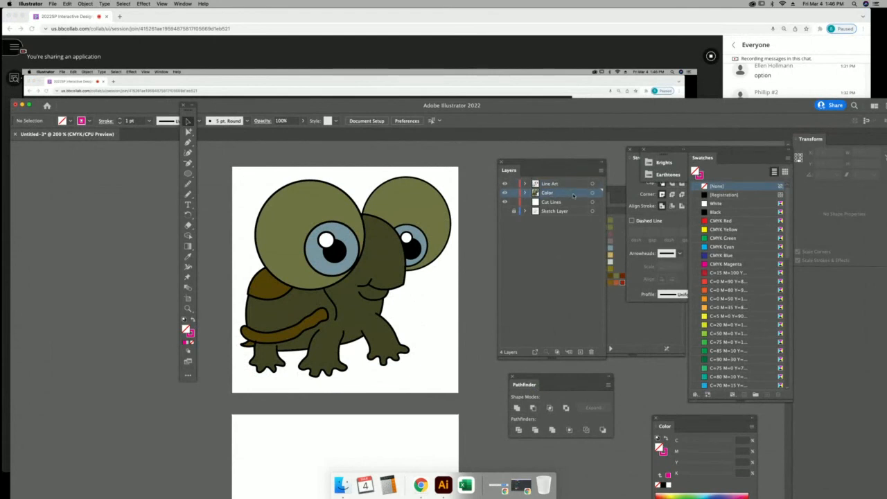
pyautogui.moveTo(574, 195); pyautogui.dragTo(581, 352)
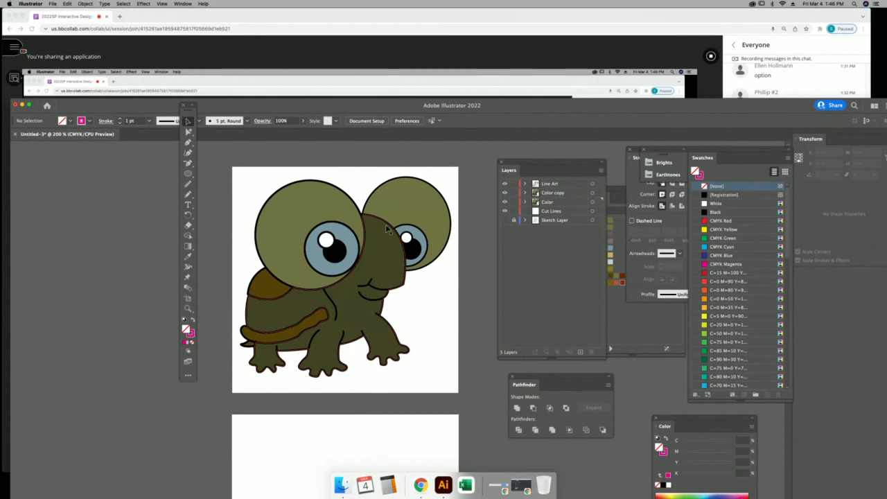
pyautogui.press('super+minus')
pyautogui.press('super+minus')
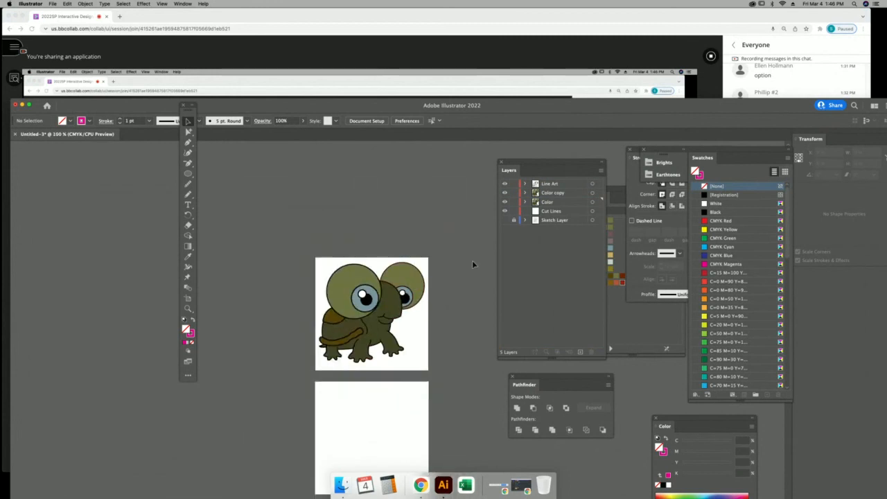
pyautogui.moveTo(514, 184); pyautogui.dragTo(515, 221)
# Move the copied coloured turtle onto the second artboard.
pyautogui.moveTo(318, 254); pyautogui.dragTo(429, 373)
pyautogui.moveTo(409, 292)
pyautogui.mouseDown()
pyautogui.moveTo(407, 430)
pyautogui.moveTo(407, 416)
pyautogui.mouseUp()
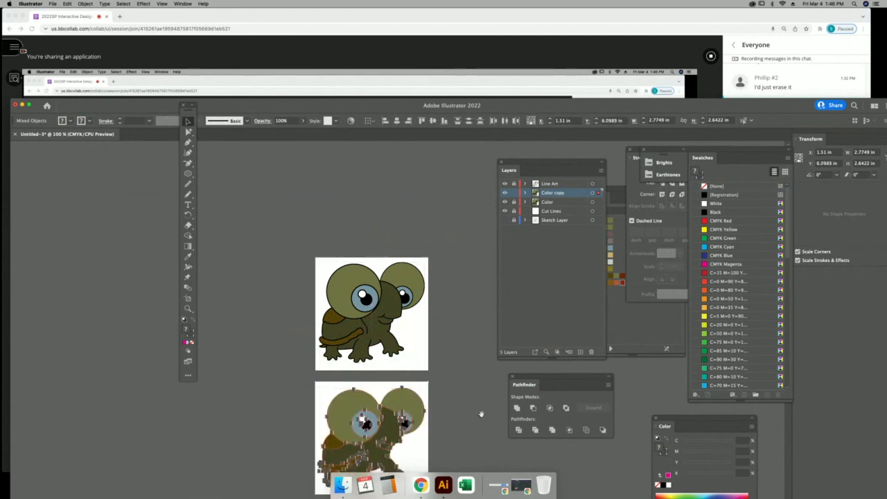
pyautogui.scroll(-4, 456, 245)
pyautogui.scroll(-4, 436, 366)
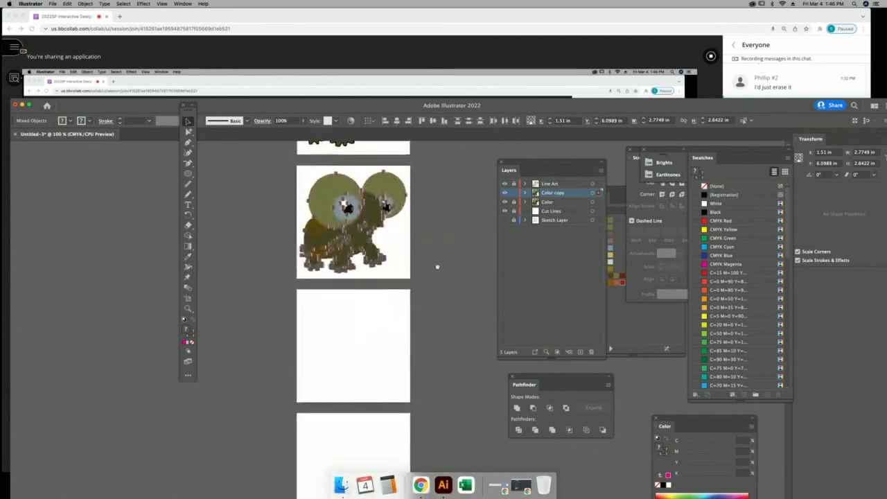
pyautogui.click(308, 49)
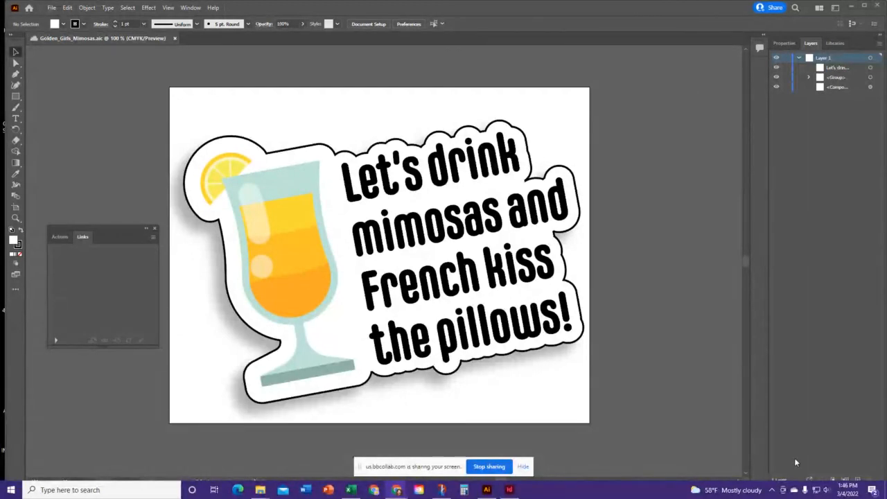
# Convert the mimosa sticker's text block to outlines.
pyautogui.click(667, 128)
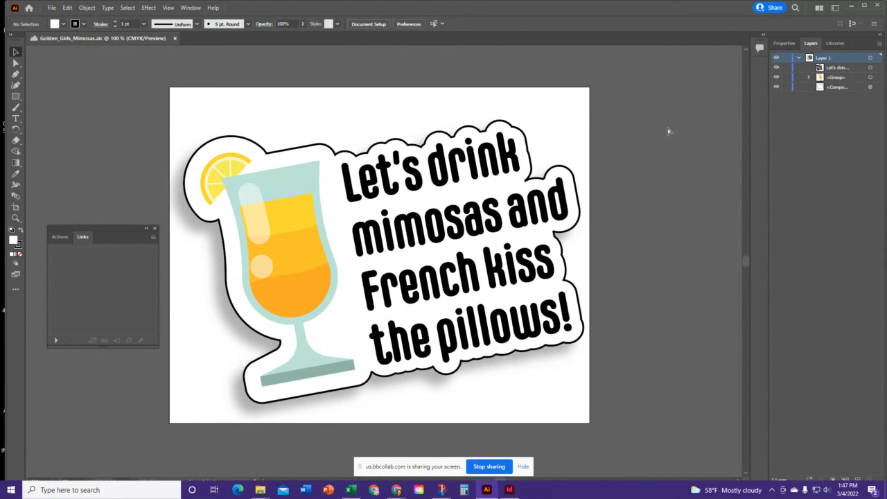
pyautogui.hotkey('ctrl', 'y')
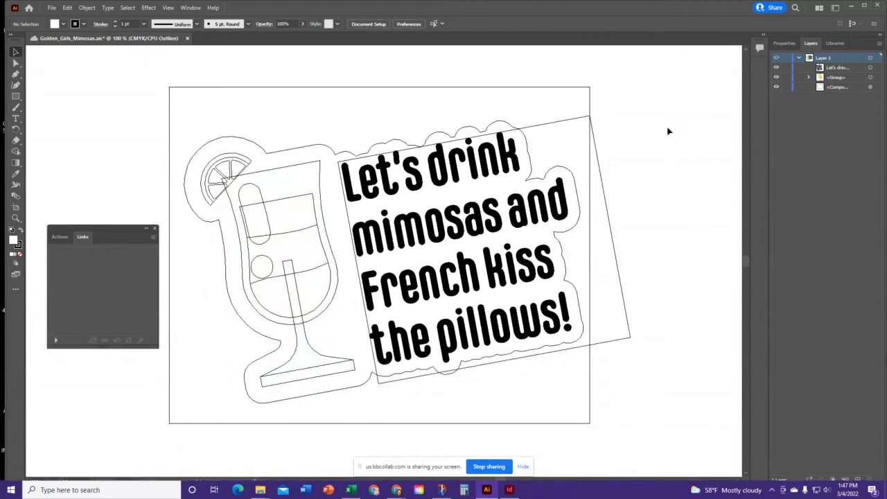
pyautogui.click(495, 294)
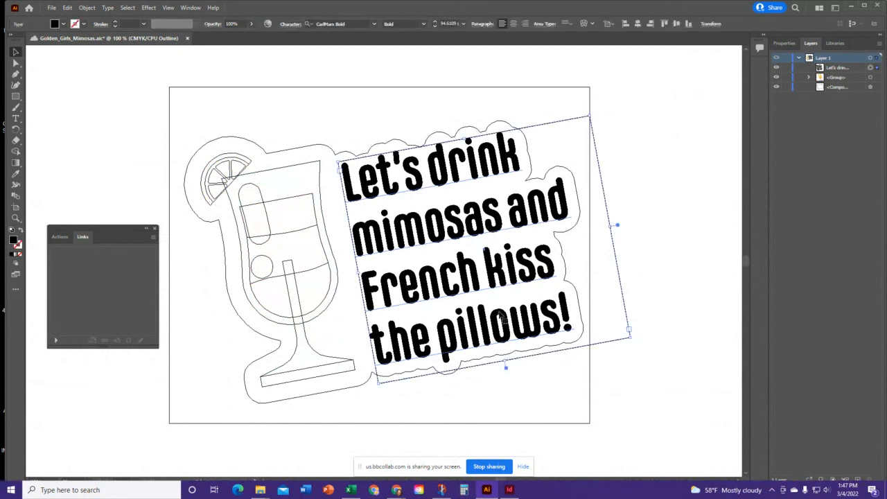
pyautogui.rightClick(507, 222)
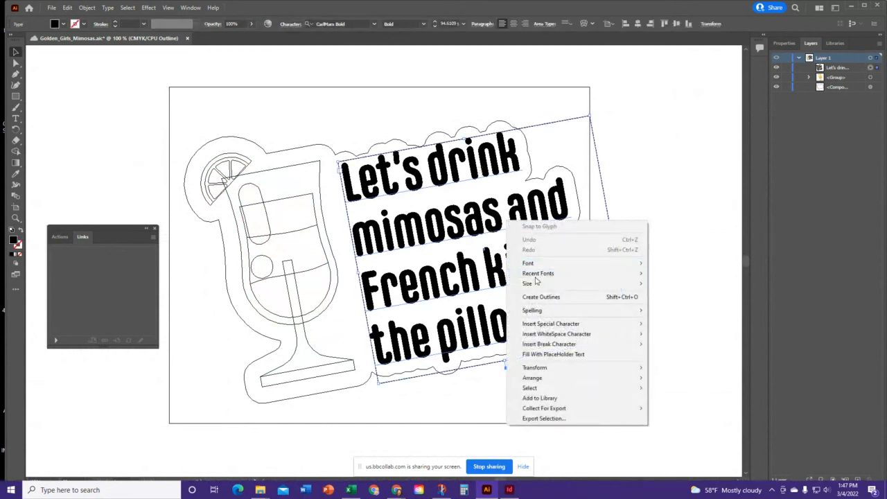
pyautogui.click(541, 296)
pyautogui.click(640, 265)
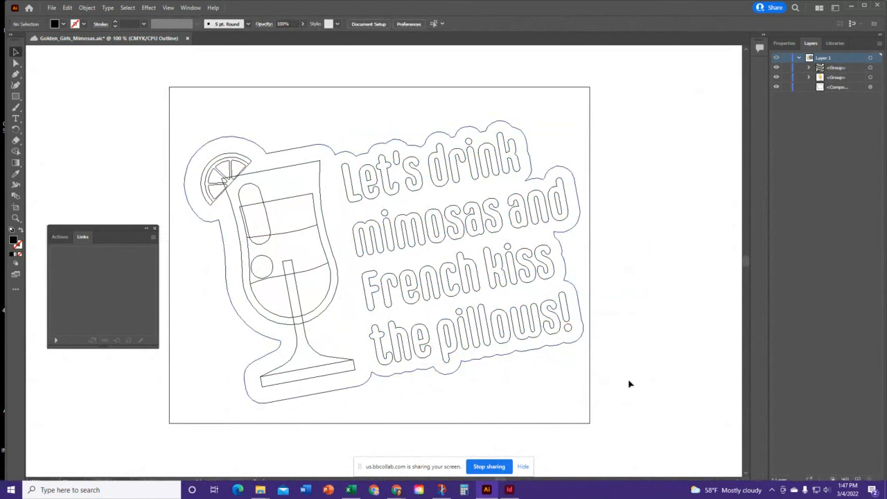
# Return to full-colour preview, save the sticker, and stop screen sharing.
pyautogui.hotkey('ctrl', 'y')
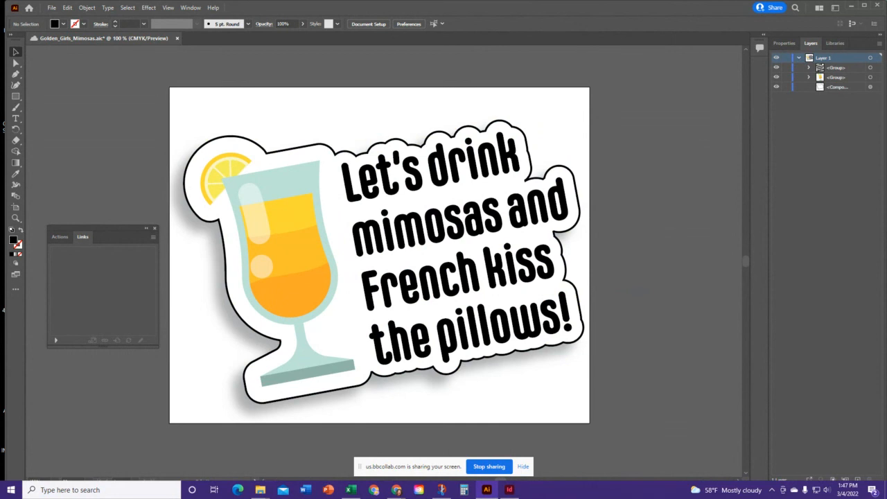
pyautogui.hotkey('ctrl', 's')
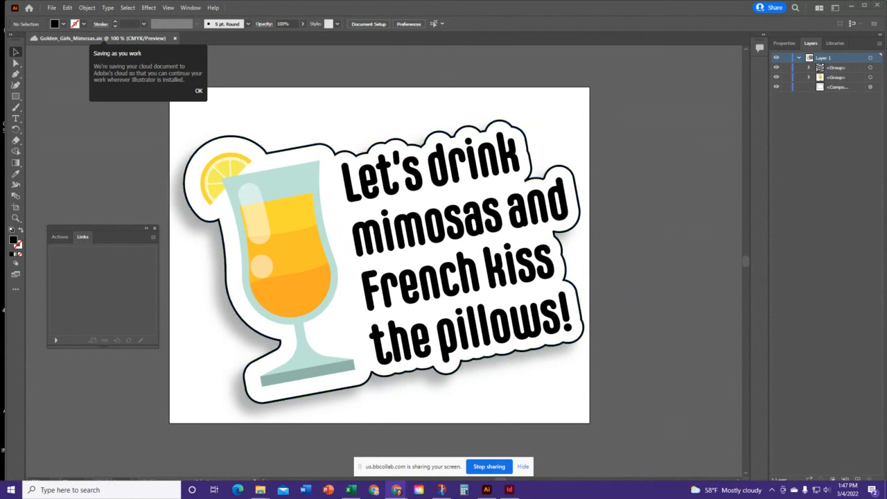
pyautogui.click(485, 470)
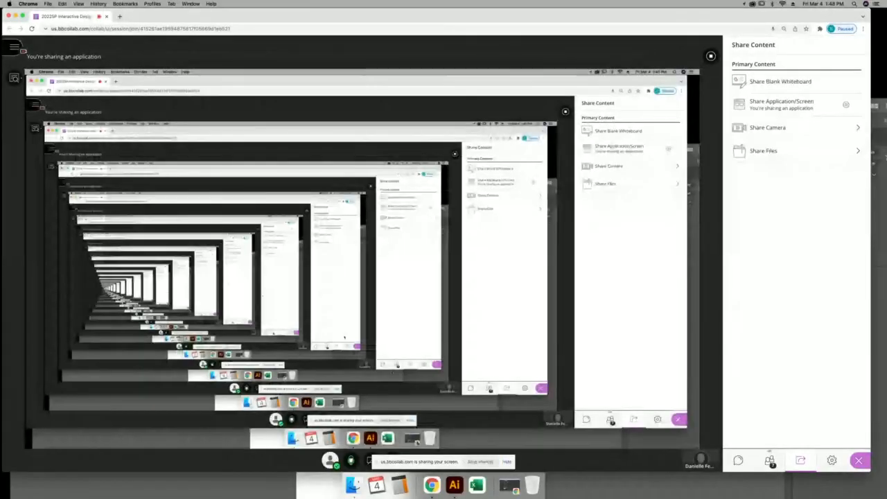
# Zoom the Illustrator view to 300% on the lower turtle's eyes.
pyautogui.click(455, 489)
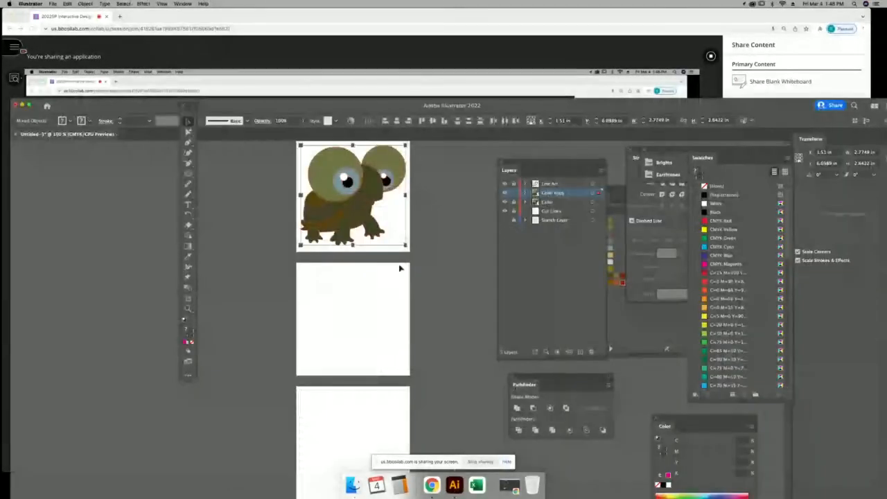
pyautogui.click(257, 212)
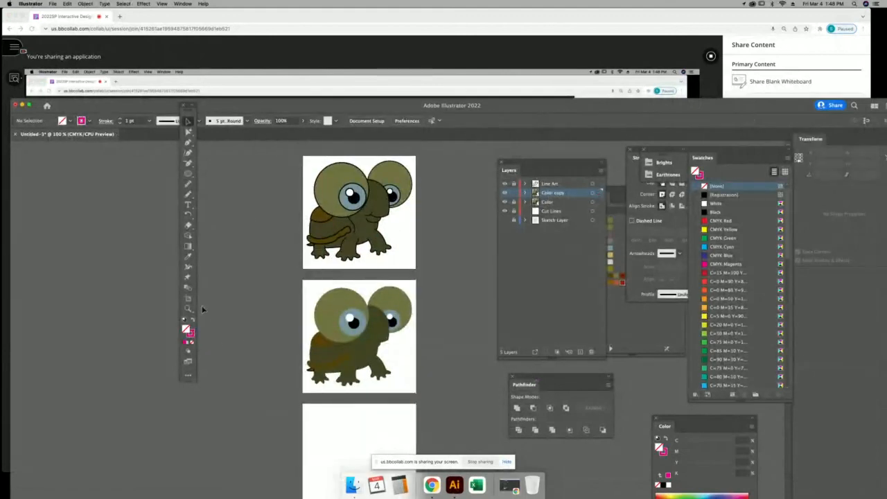
pyautogui.press('z')
pyautogui.moveTo(298, 277); pyautogui.dragTo(436, 392)
pyautogui.moveTo(391, 308); pyautogui.dragTo(359, 280)
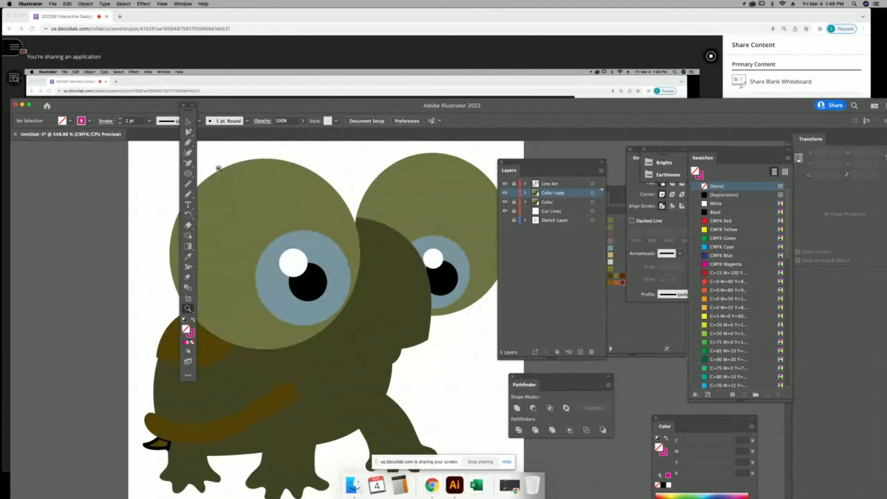
pyautogui.press('super+minus')
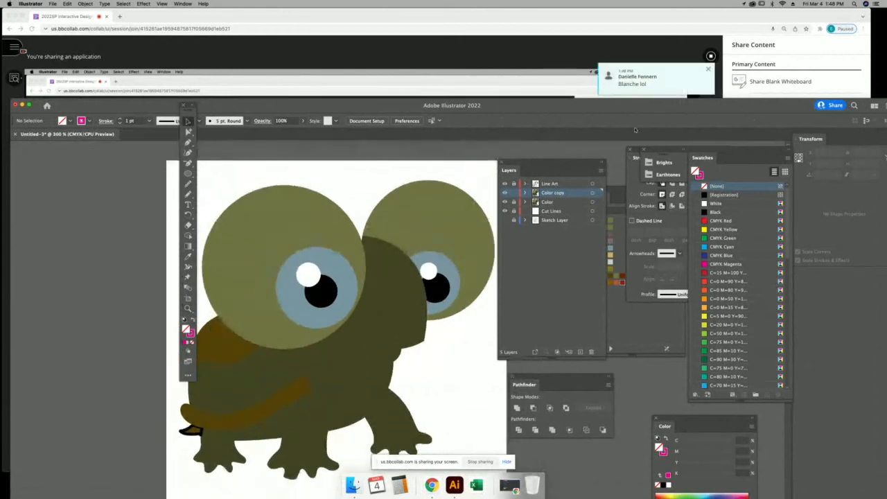
# Open the class chat in Collaborate, then return to Illustrator.
pyautogui.click(795, 84)
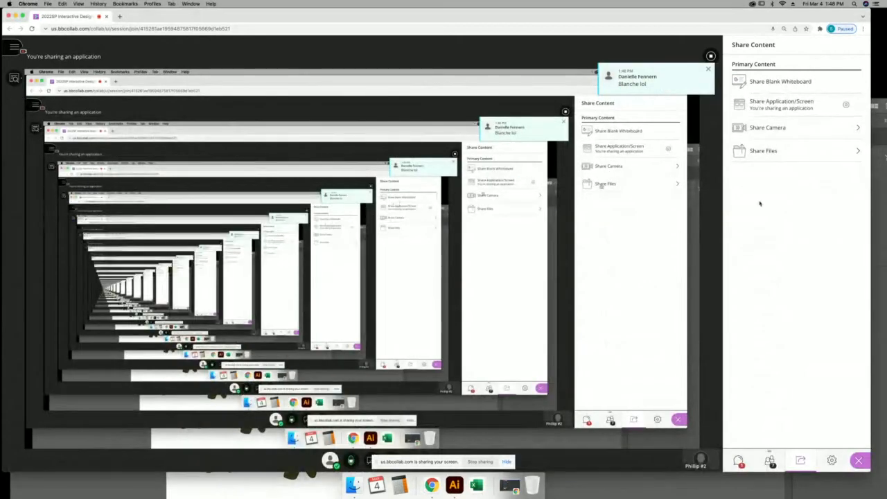
pyautogui.click(738, 462)
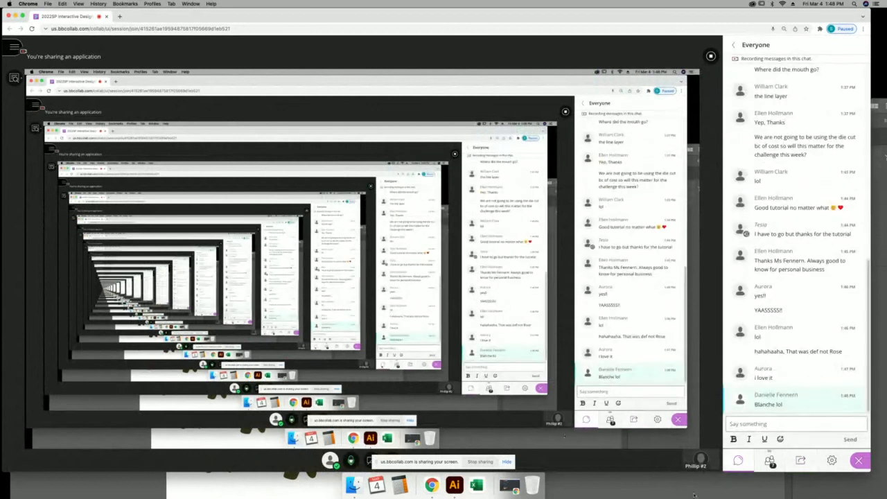
pyautogui.click(658, 489)
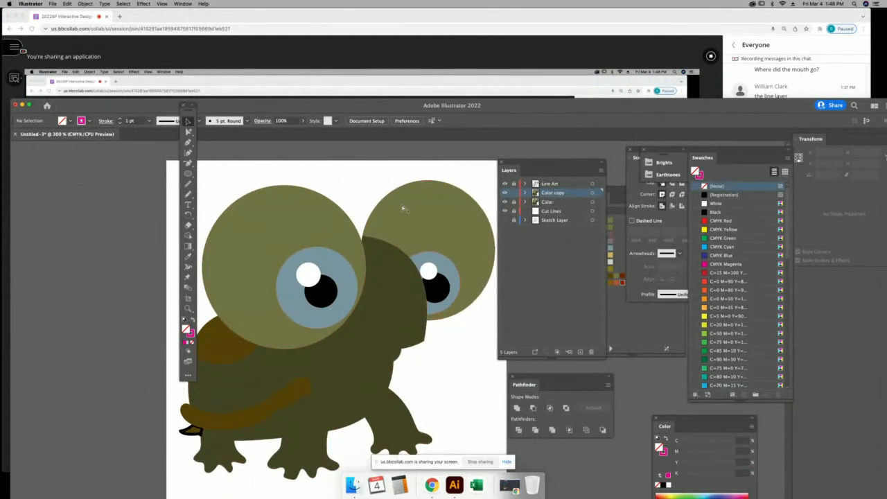
# Toggle the Color copy layer's visibility and make Color the active layer.
pyautogui.press('super+minus')
pyautogui.press('super+minus')
pyautogui.moveTo(388, 170); pyautogui.dragTo(387, 244)
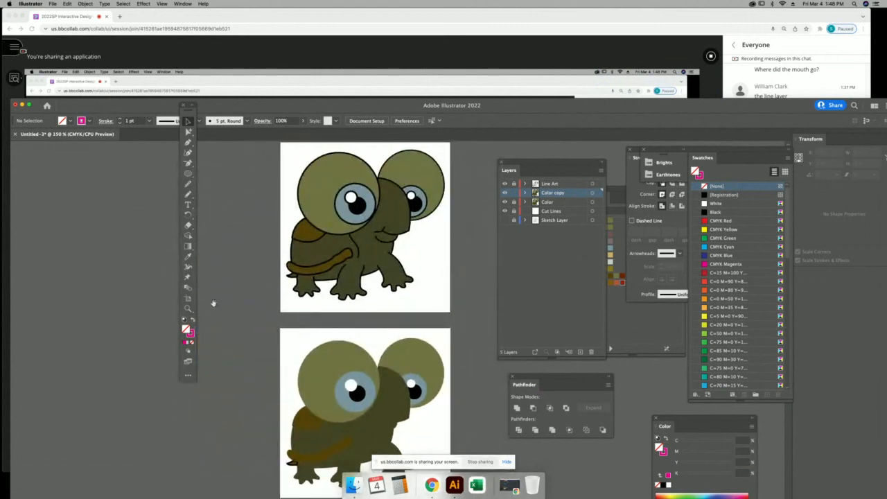
pyautogui.click(188, 308)
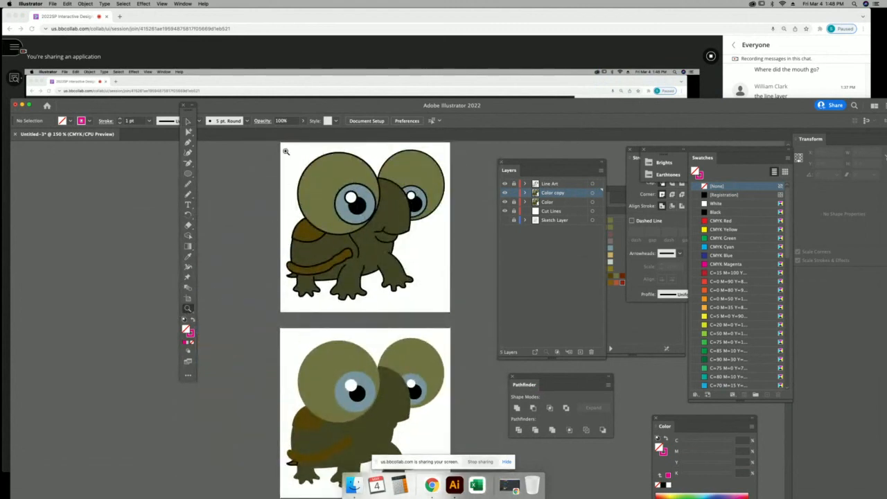
pyautogui.click(362, 218)
pyautogui.moveTo(414, 323); pyautogui.dragTo(353, 239)
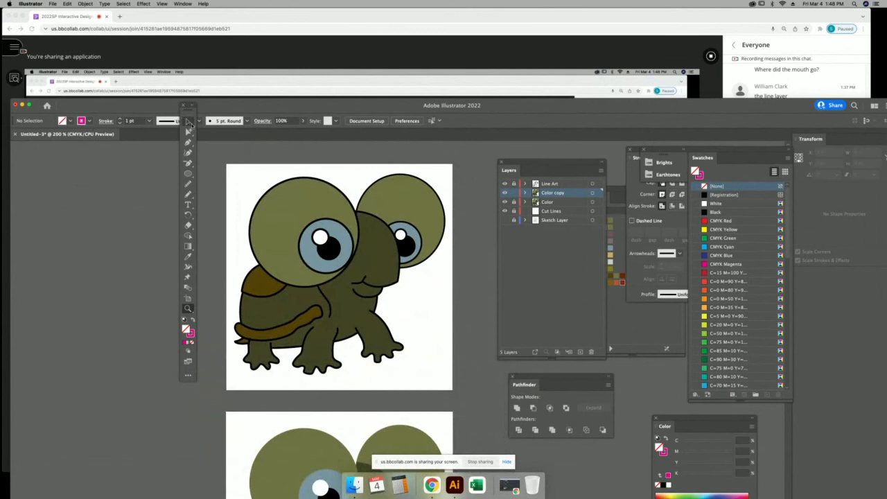
pyautogui.click(188, 122)
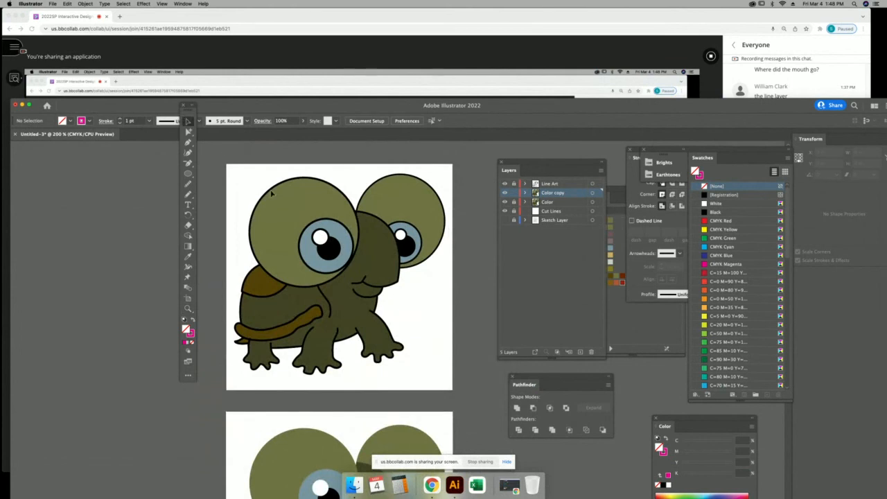
pyautogui.click(505, 192)
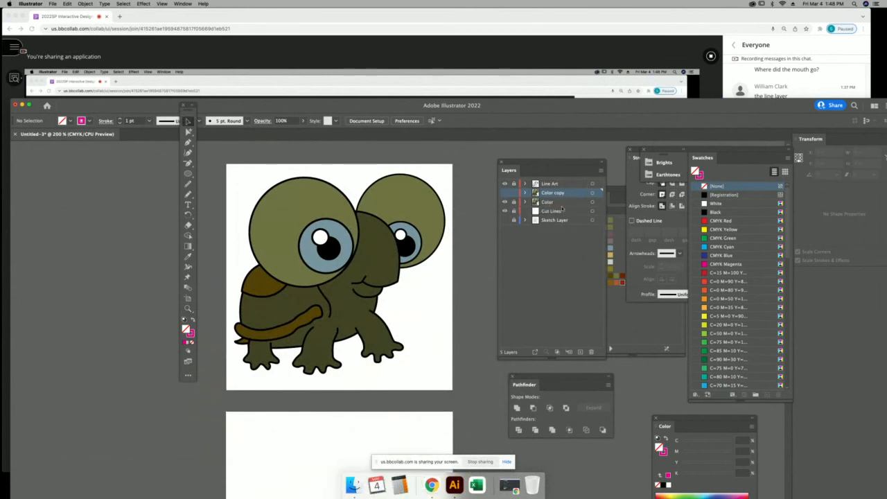
pyautogui.click(562, 205)
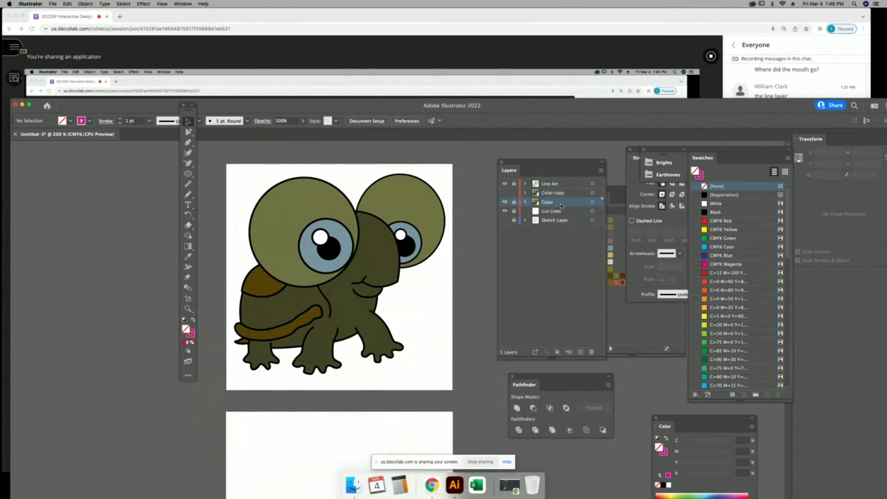
pyautogui.click(505, 193)
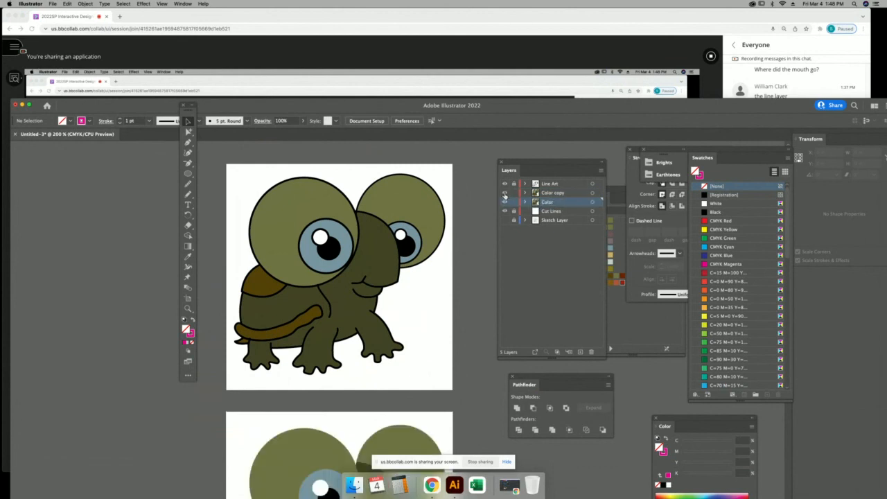
# Delete the lower turtle and the leftover brown shape from the second artboard.
pyautogui.scroll(-5, 458, 267)
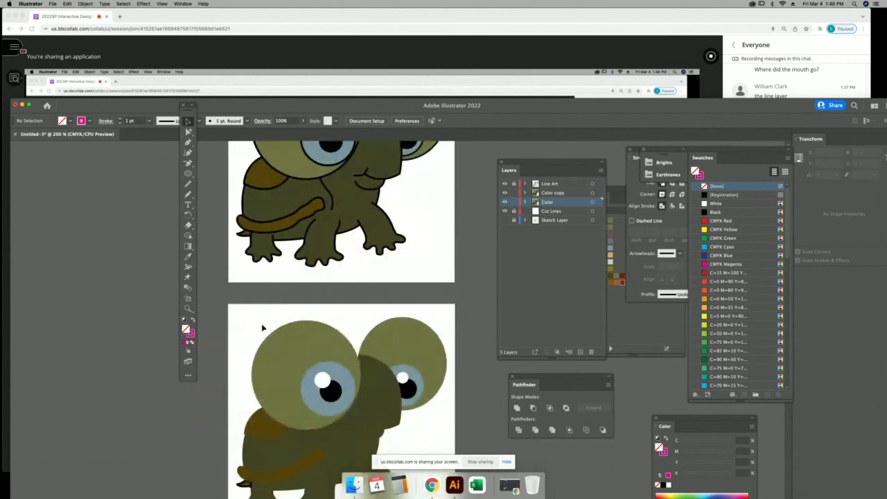
pyautogui.moveTo(421, 432); pyautogui.dragTo(455, 480)
pyautogui.press('Delete')
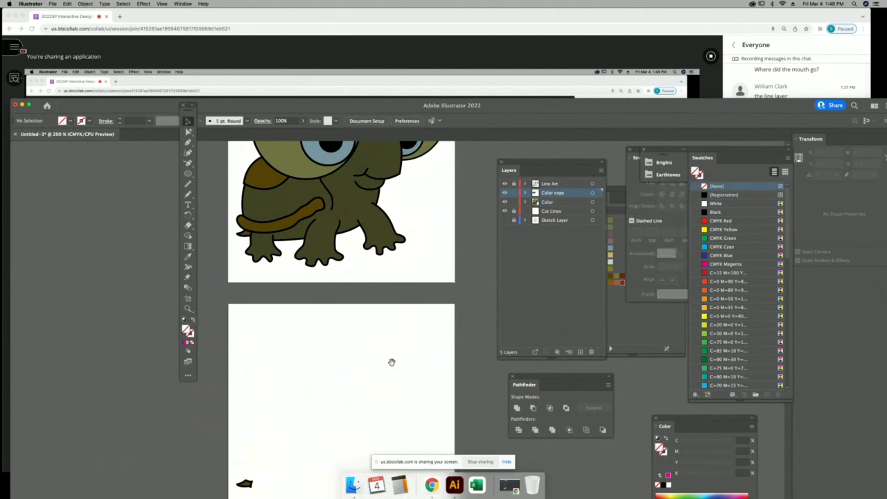
pyautogui.moveTo(376, 387); pyautogui.dragTo(392, 301)
pyautogui.click(262, 400)
pyautogui.press('Delete')
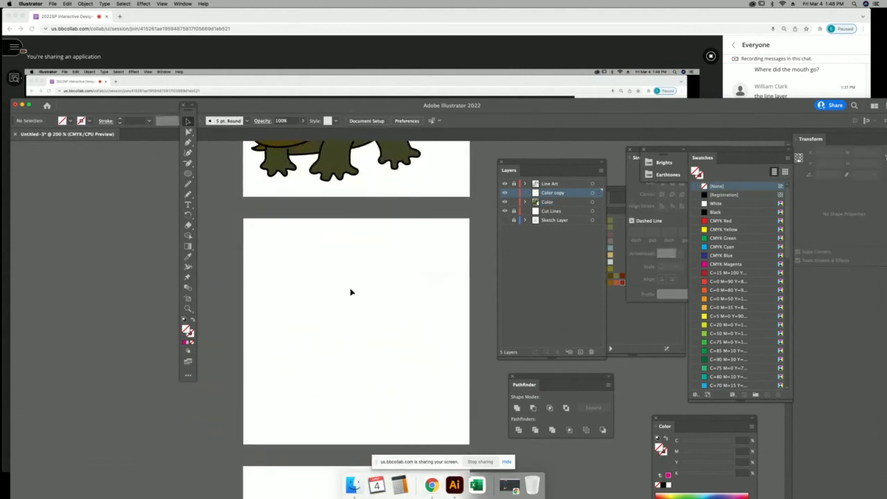
pyautogui.moveTo(353, 224); pyautogui.dragTo(346, 424)
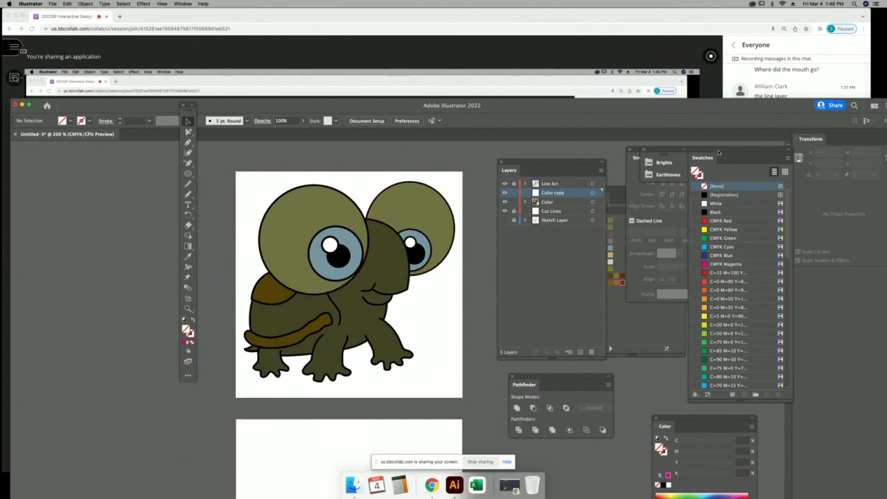
pyautogui.moveTo(719, 153); pyautogui.dragTo(533, 148)
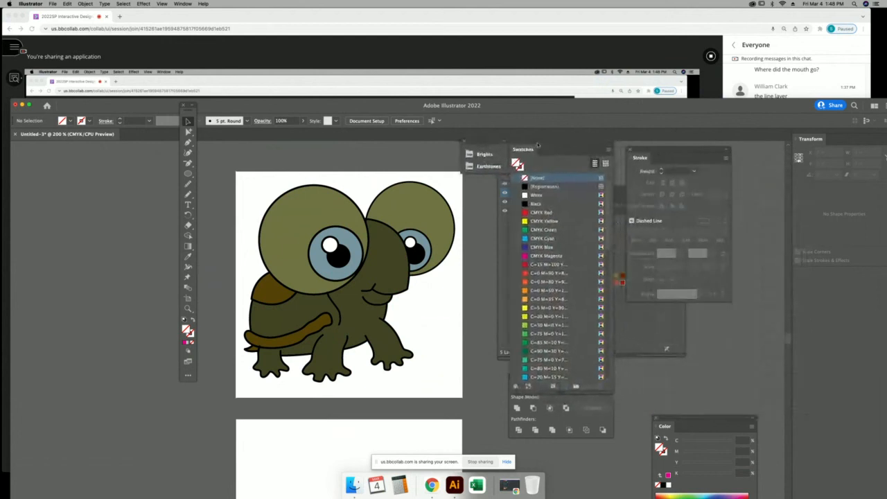
# Load Kids Stuff as its own enlarged swatch panel, close other libraries, select the left eye.
pyautogui.click(601, 157)
pyautogui.moveTo(658, 295)
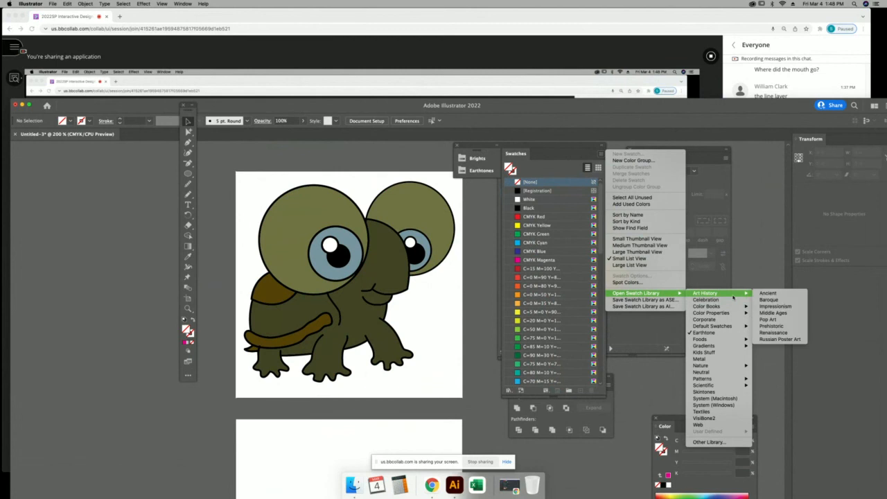
pyautogui.click(713, 353)
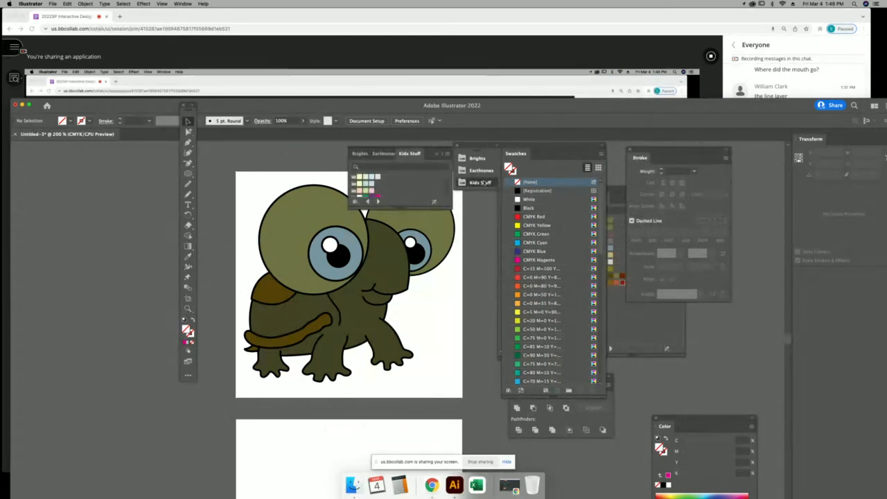
pyautogui.moveTo(440, 207); pyautogui.dragTo(440, 293)
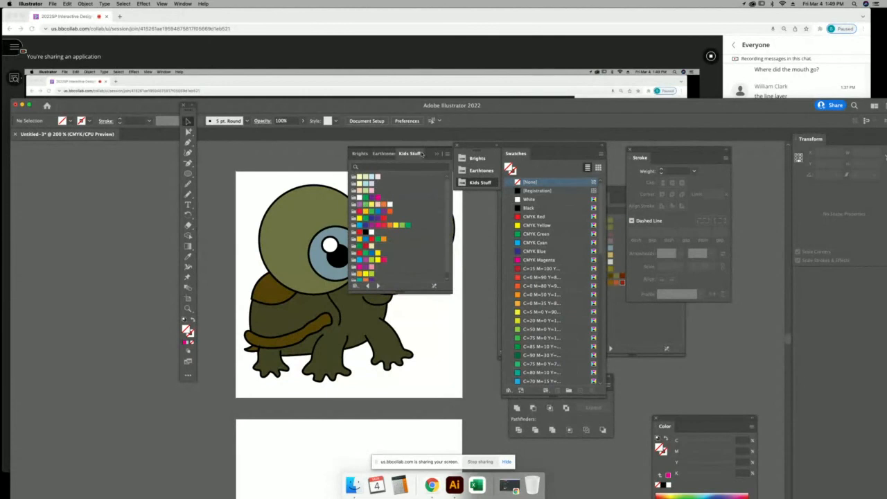
pyautogui.moveTo(409, 154); pyautogui.dragTo(490, 231)
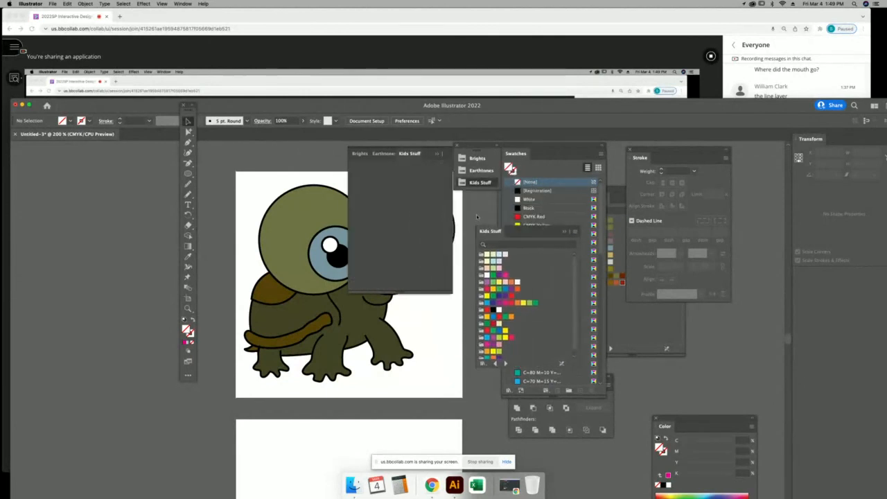
pyautogui.click(437, 154)
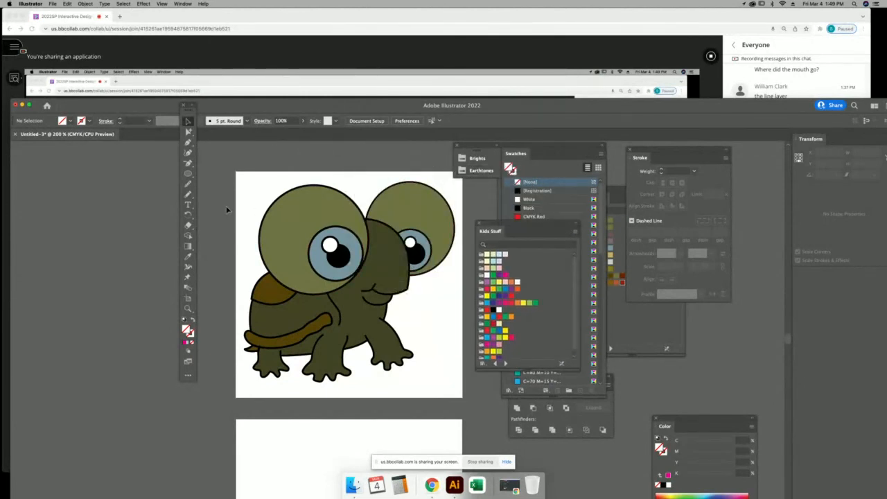
pyautogui.click(292, 216)
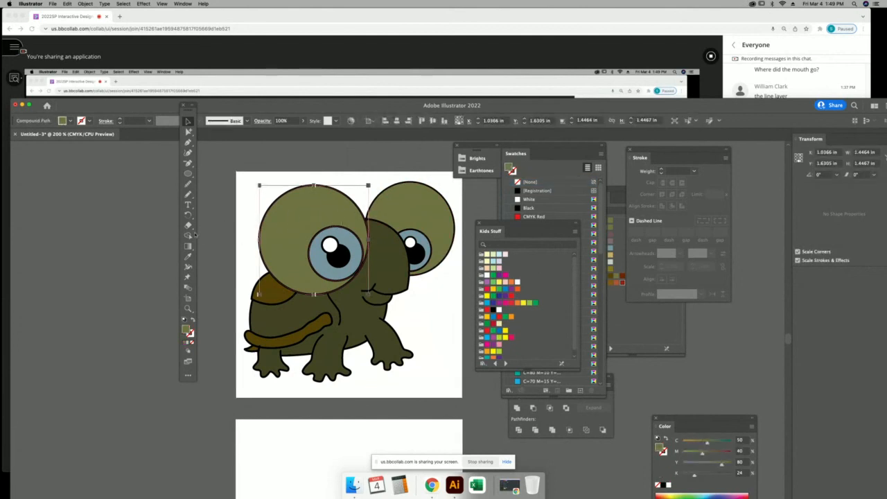
# Give the left eye white a freeform gradient with three colour stops.
pyautogui.doubleClick(188, 247)
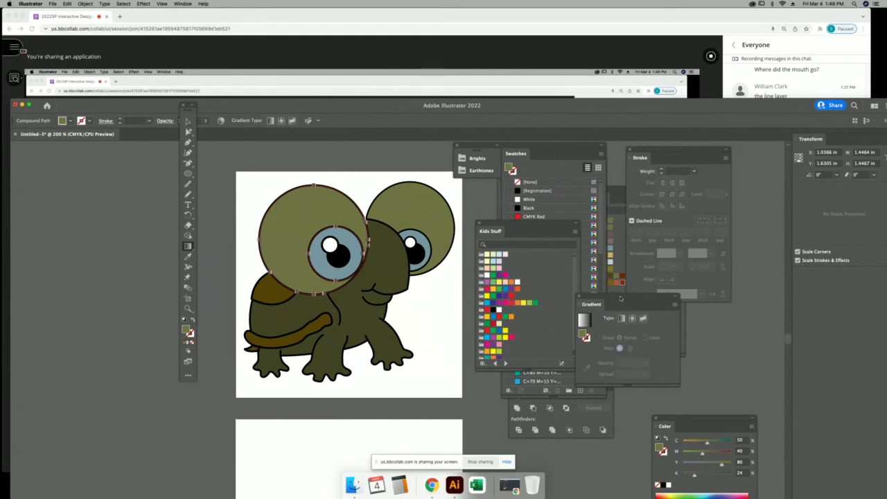
pyautogui.moveTo(621, 298); pyautogui.dragTo(413, 157)
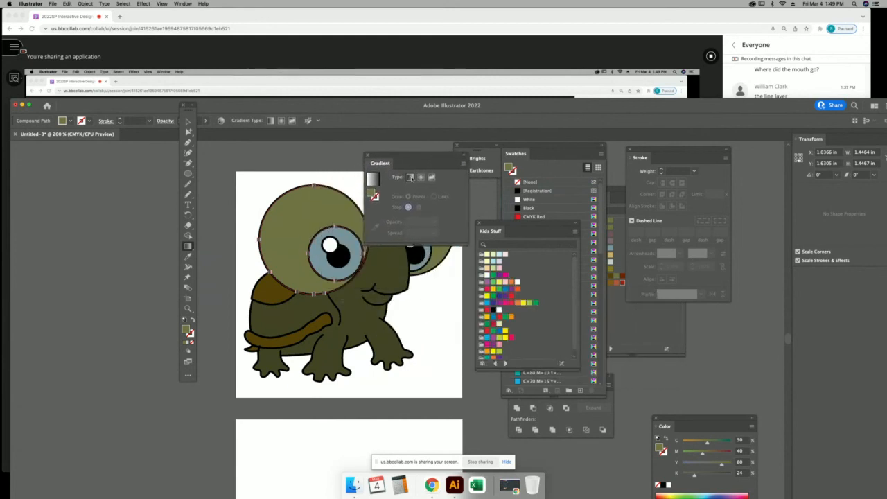
pyautogui.click(410, 178)
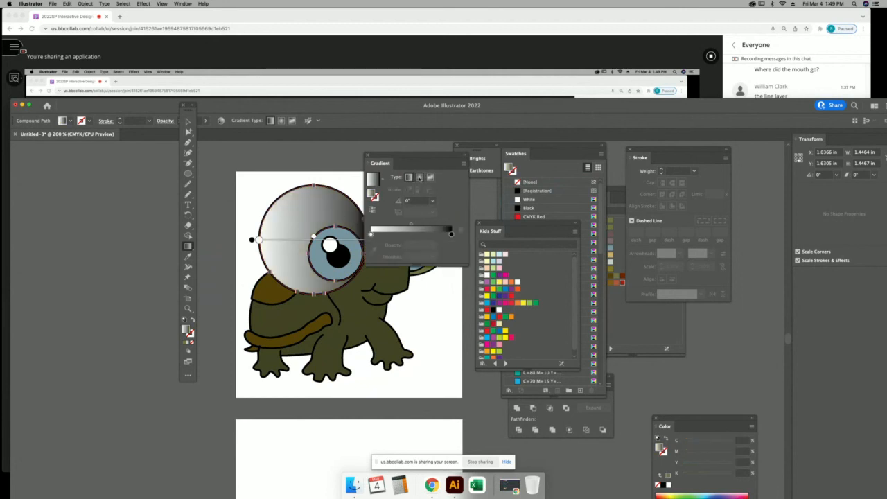
pyautogui.click(419, 178)
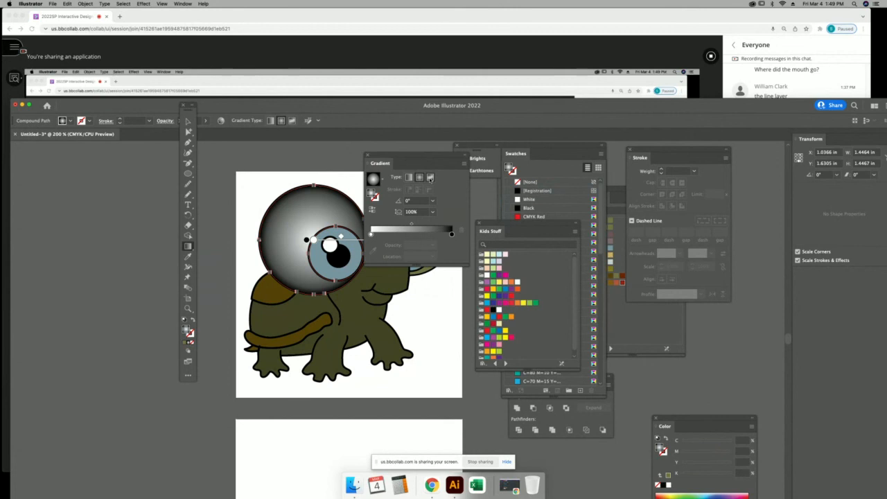
pyautogui.click(430, 178)
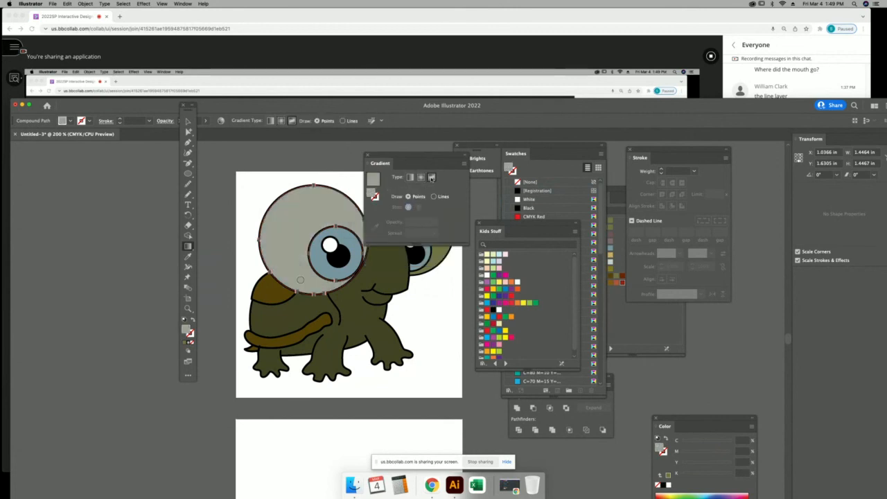
pyautogui.moveTo(415, 164); pyautogui.dragTo(460, 187)
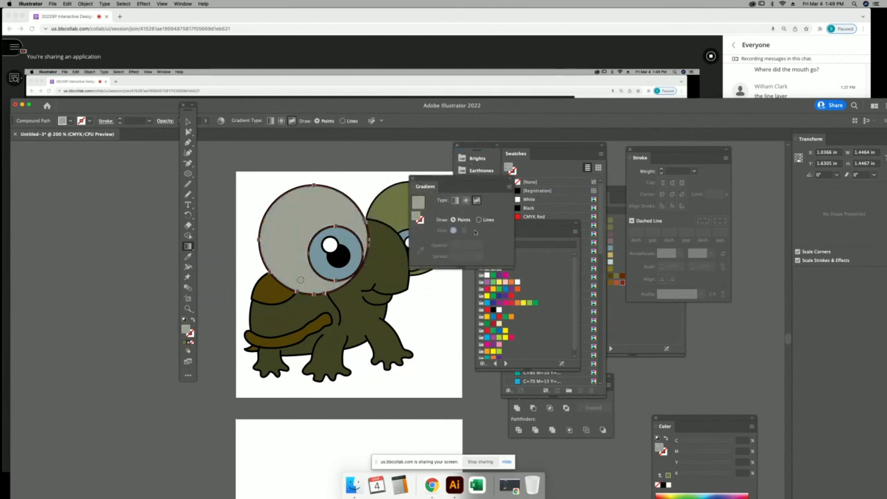
pyautogui.click(319, 203)
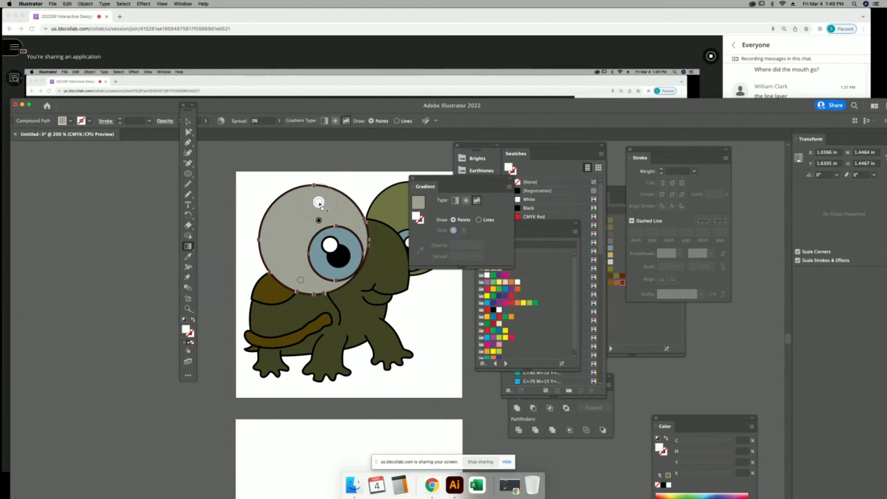
pyautogui.click(280, 230)
pyautogui.click(284, 268)
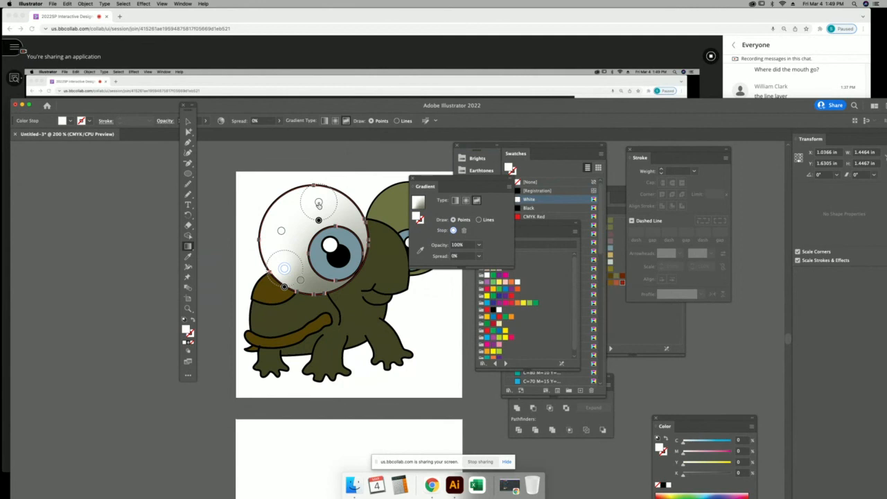
# Set the upper gradient stop to green from the Kids Stuff swatches.
pyautogui.doubleClick(318, 202)
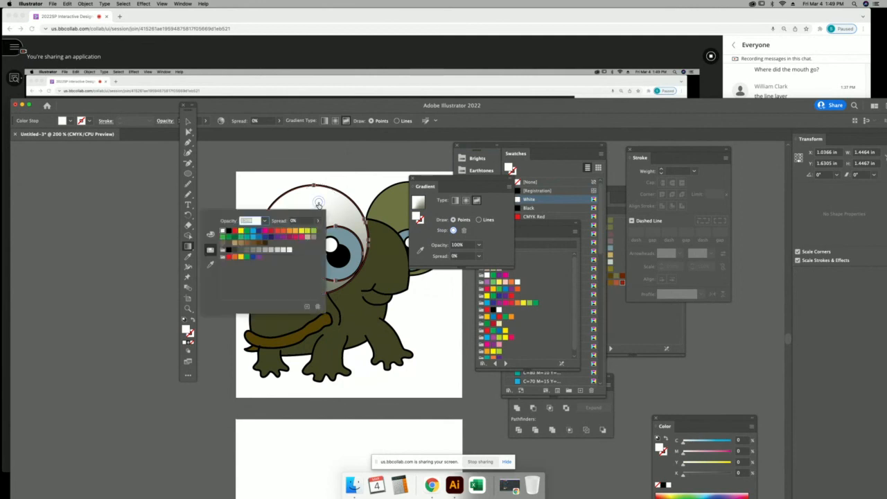
pyautogui.click(210, 234)
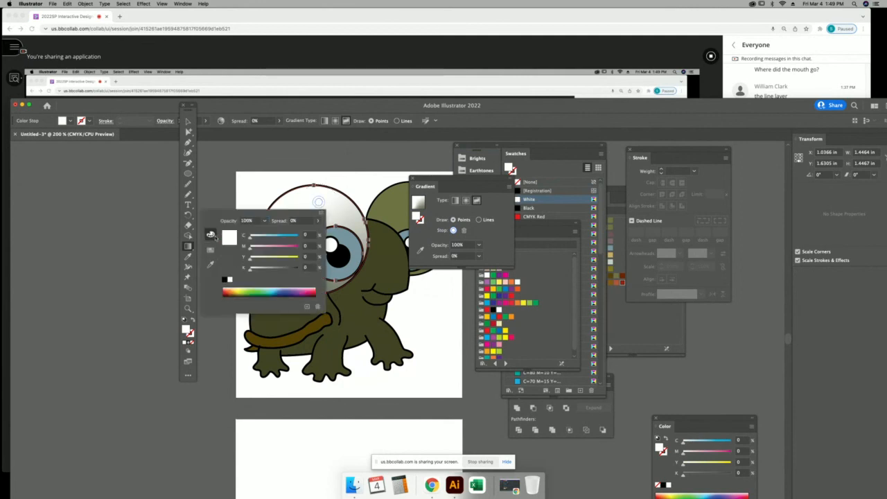
pyautogui.click(210, 250)
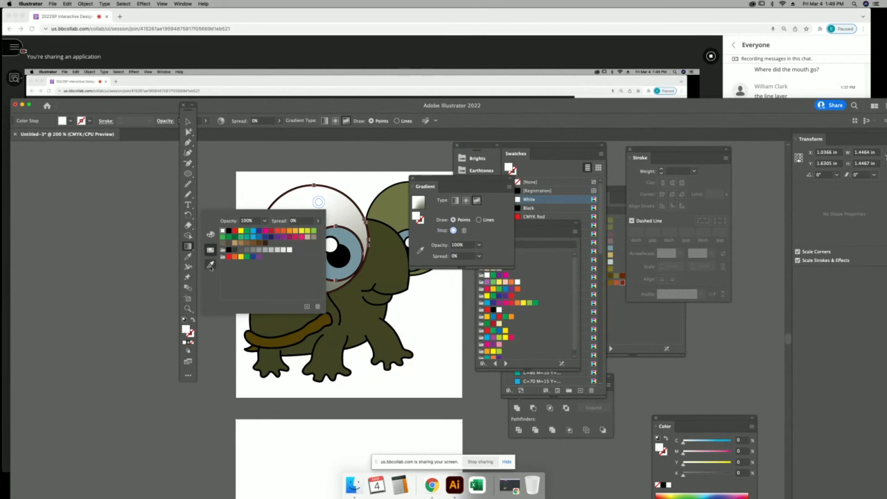
pyautogui.click(211, 266)
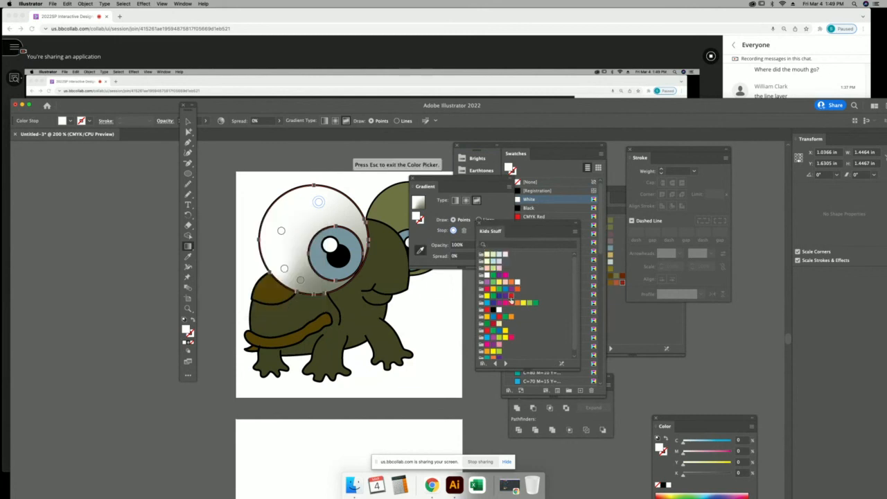
pyautogui.click(510, 298)
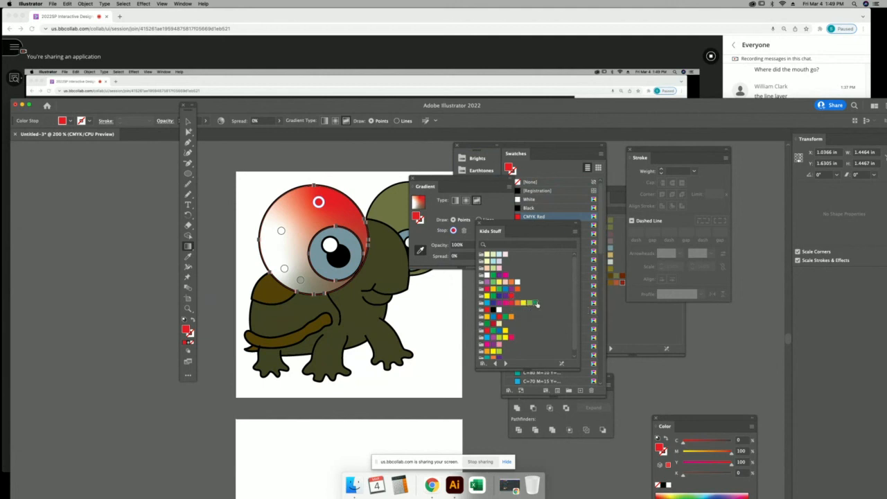
pyautogui.click(536, 305)
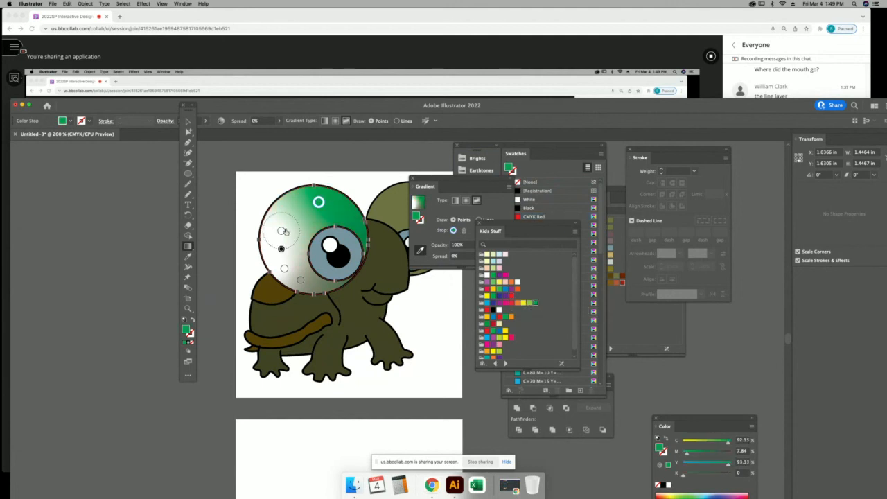
# Make the left stop yellow and move it to the eye's left edge.
pyautogui.click(282, 233)
pyautogui.doubleClick(281, 232)
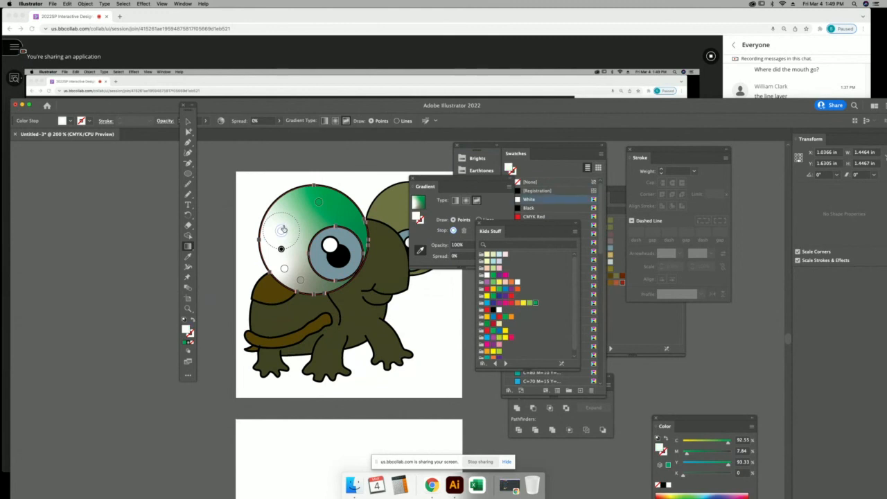
pyautogui.click(525, 305)
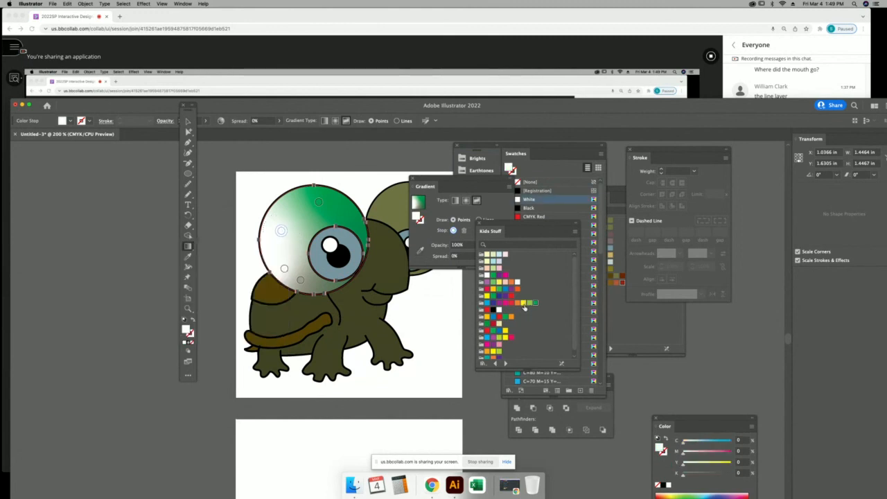
pyautogui.click(525, 305)
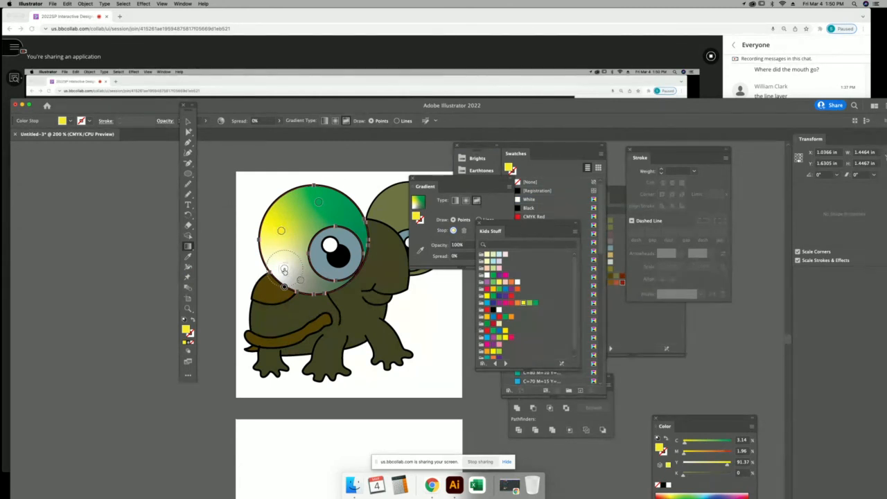
pyautogui.moveTo(284, 269); pyautogui.dragTo(228, 266)
# Make the lower stop light green and shift it up and left inside the eye.
pyautogui.click(300, 280)
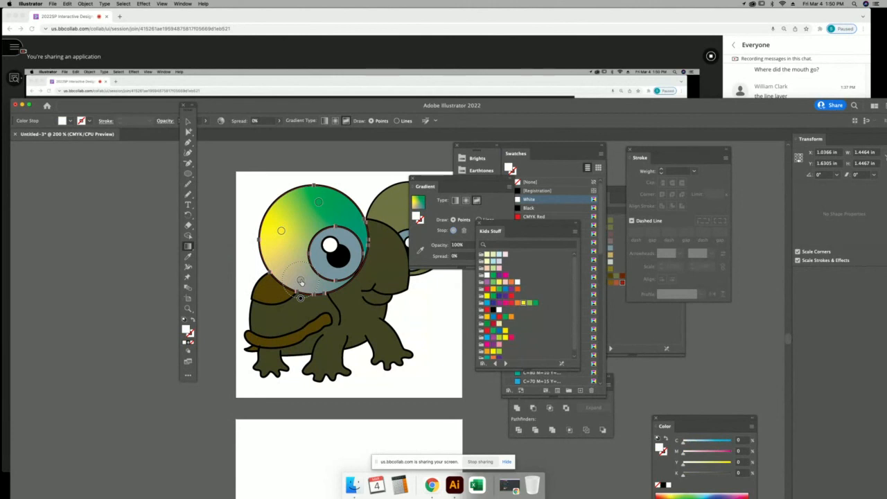
pyautogui.click(301, 281)
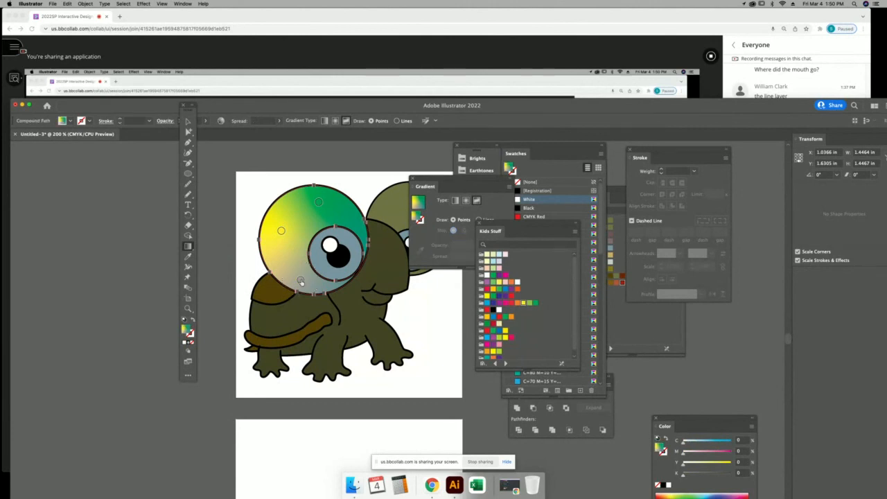
pyautogui.doubleClick(300, 280)
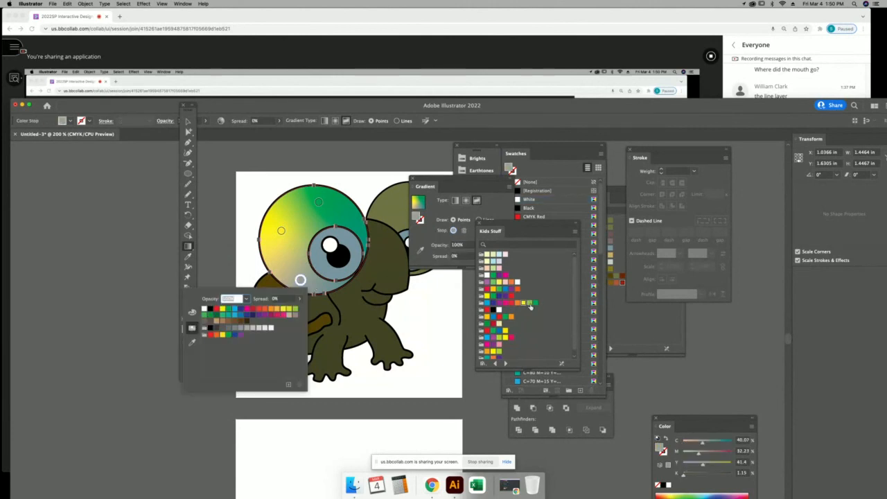
pyautogui.click(530, 304)
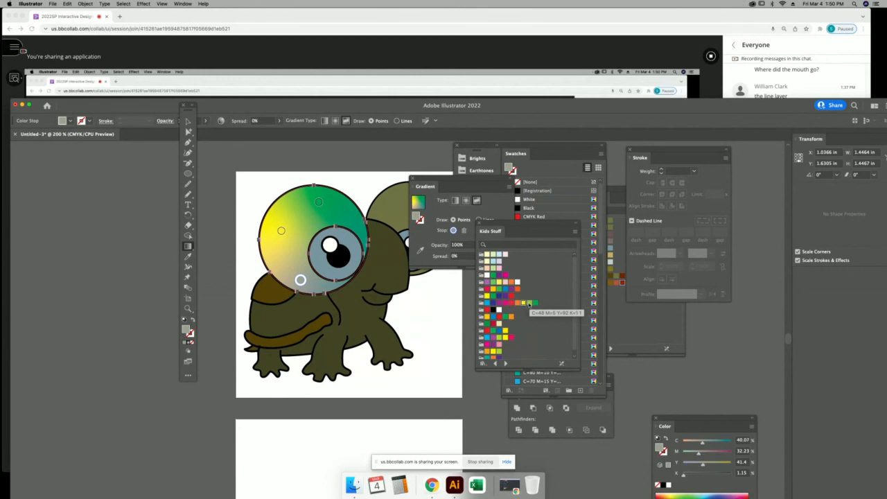
pyautogui.click(530, 304)
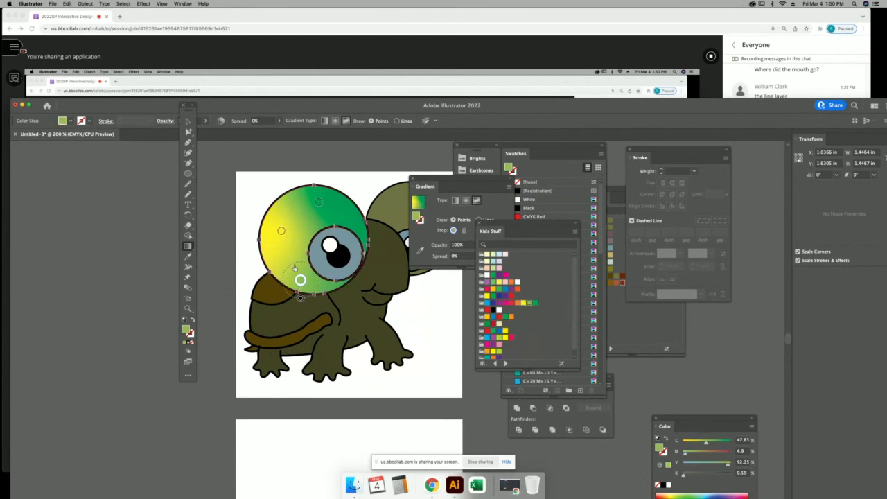
pyautogui.moveTo(301, 280); pyautogui.dragTo(313, 236)
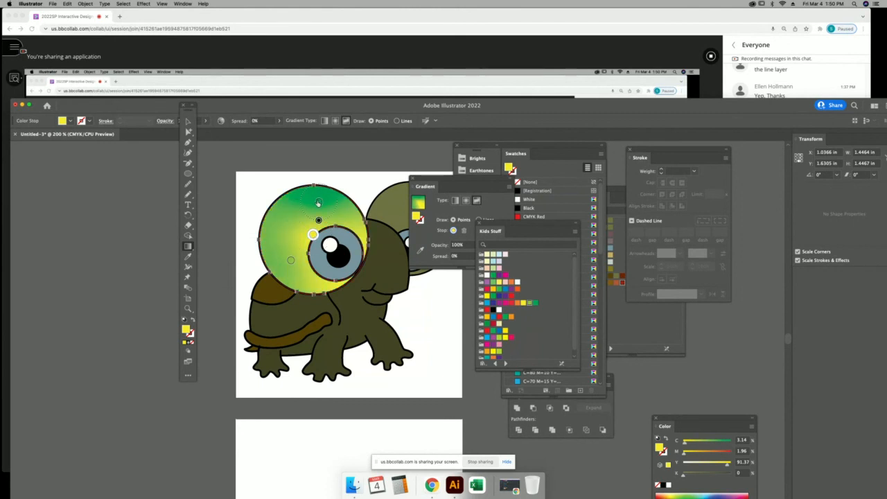
pyautogui.click(840, 70)
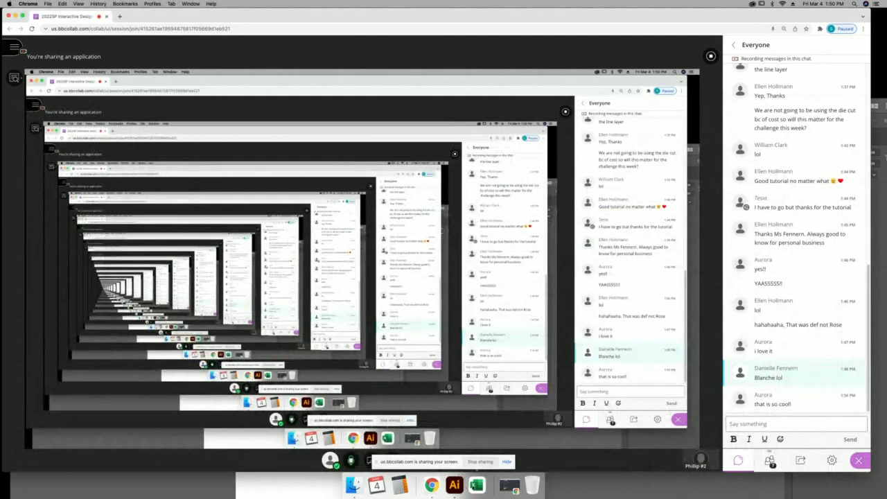
# Add another stop in the lower left eye white, widen its spread to 100%, then deselect.
pyautogui.click(454, 484)
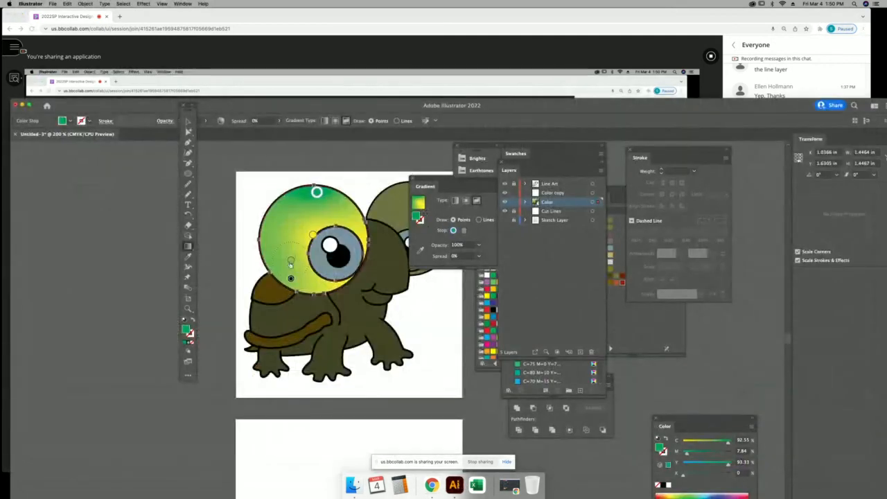
pyautogui.click(284, 241)
pyautogui.moveTo(284, 260)
pyautogui.mouseDown()
pyautogui.moveTo(284, 276)
pyautogui.moveTo(287, 239)
pyautogui.moveTo(276, 248)
pyautogui.mouseUp()
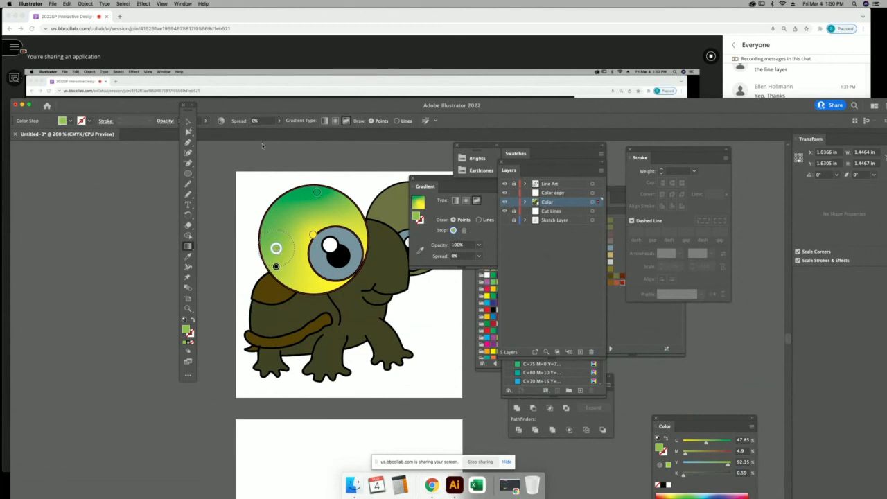
pyautogui.press('v')
pyautogui.click(462, 191)
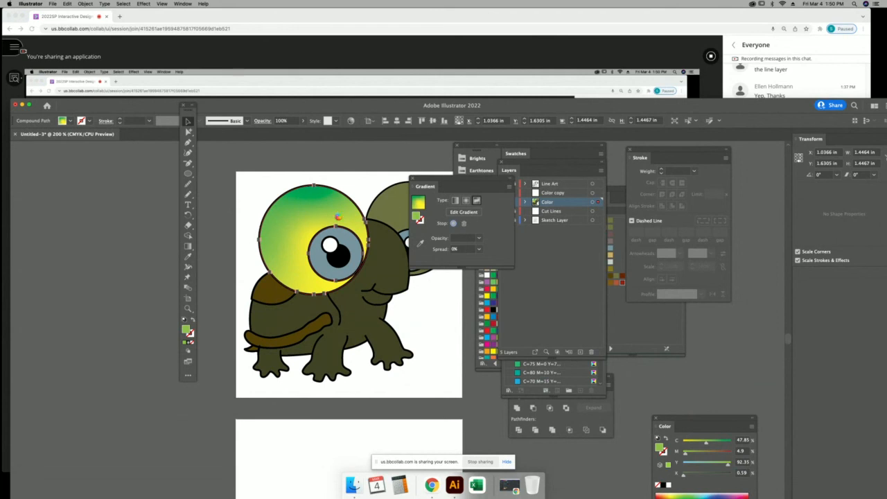
pyautogui.press('super+shift+a')
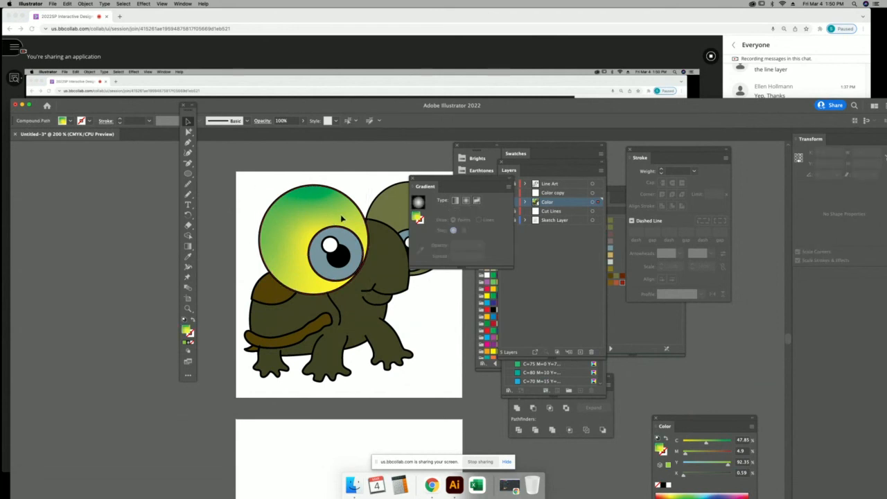
# Copy the left eye's gradient onto the right eye white using the Eyedropper.
pyautogui.click(344, 217)
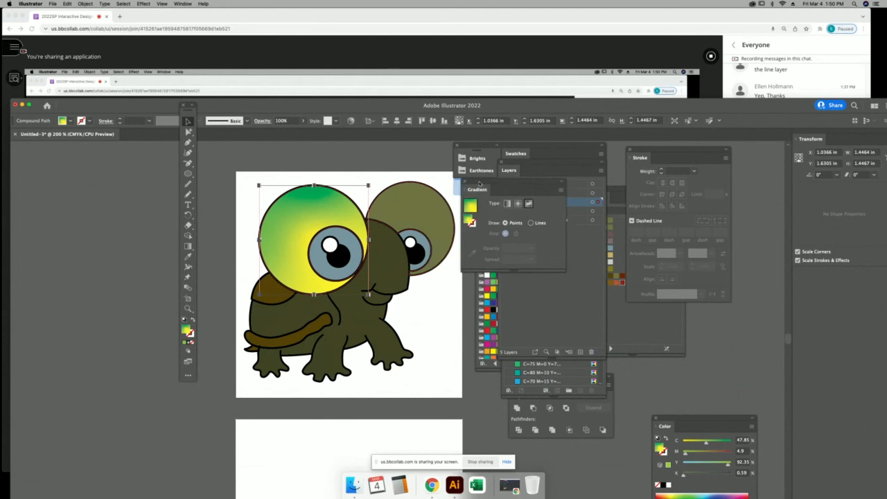
pyautogui.click(416, 211)
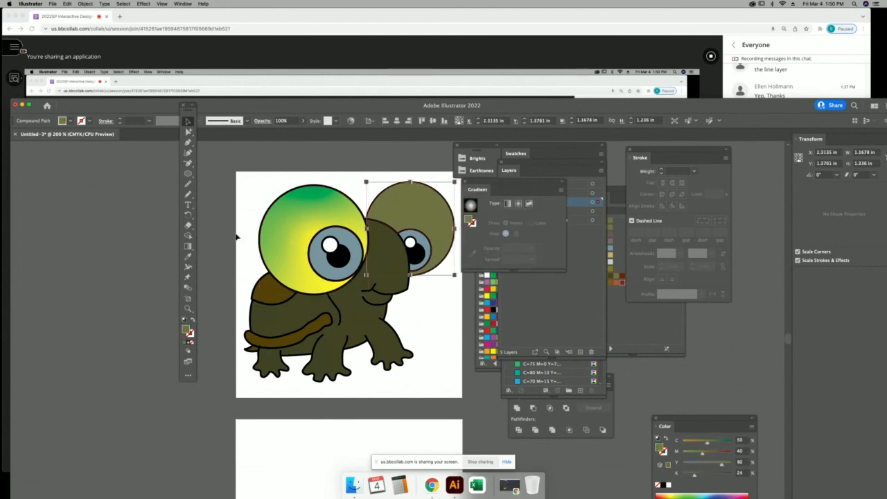
pyautogui.click(189, 257)
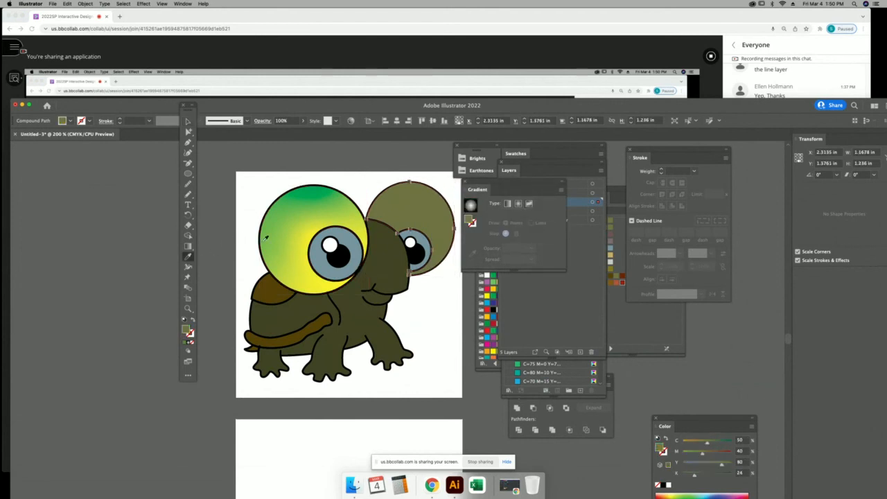
pyautogui.press('x')
pyautogui.click(306, 222)
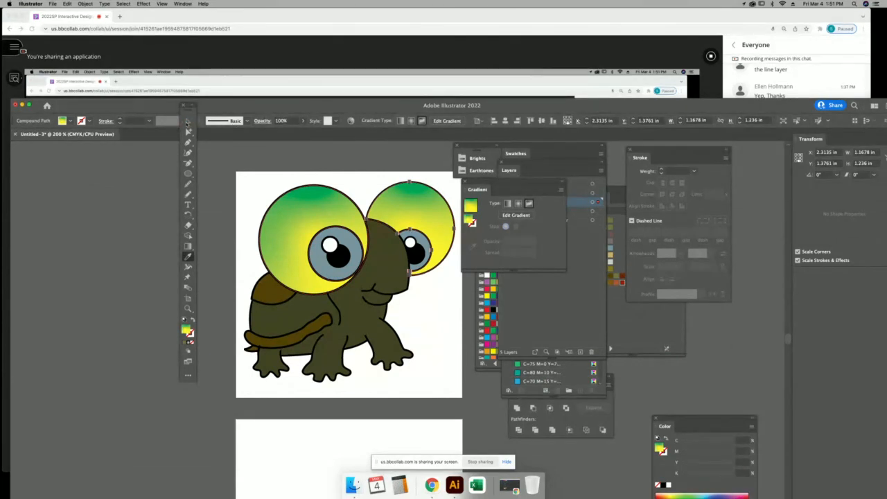
pyautogui.click(187, 122)
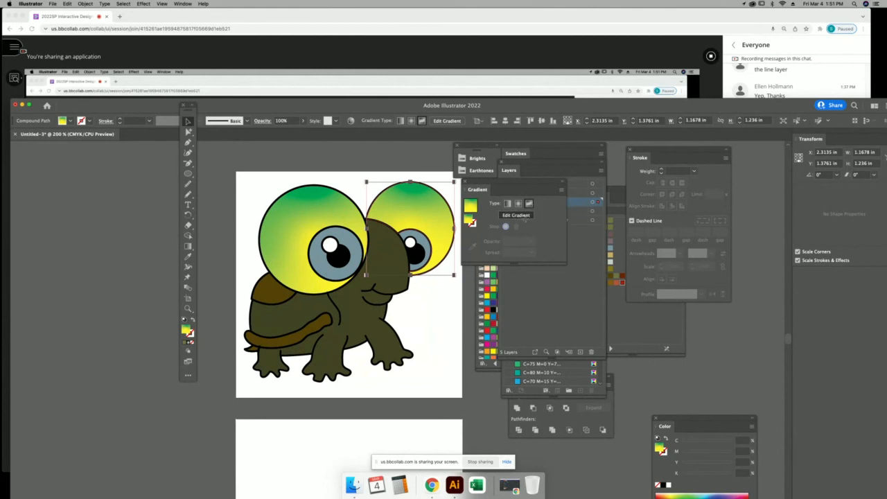
# Nudge the right eye's yellow stop and turn the green stop red at the lower right edge.
pyautogui.click(524, 218)
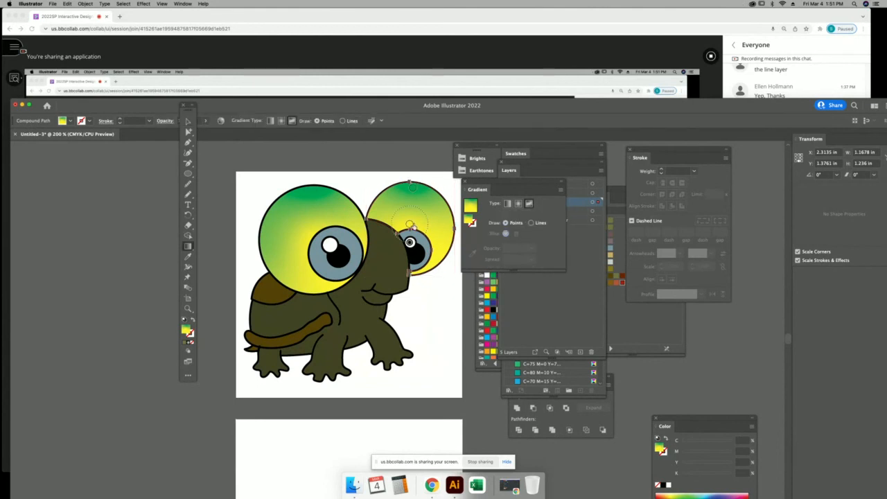
pyautogui.moveTo(410, 224); pyautogui.dragTo(398, 221)
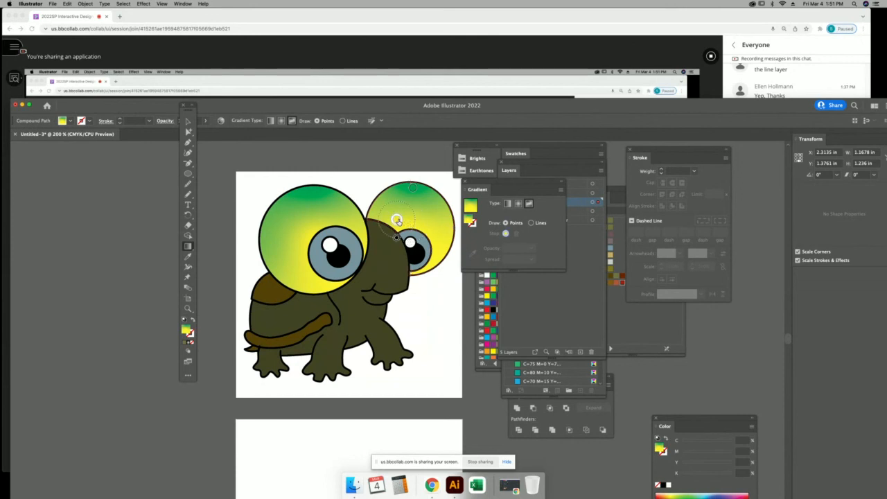
pyautogui.click(397, 220)
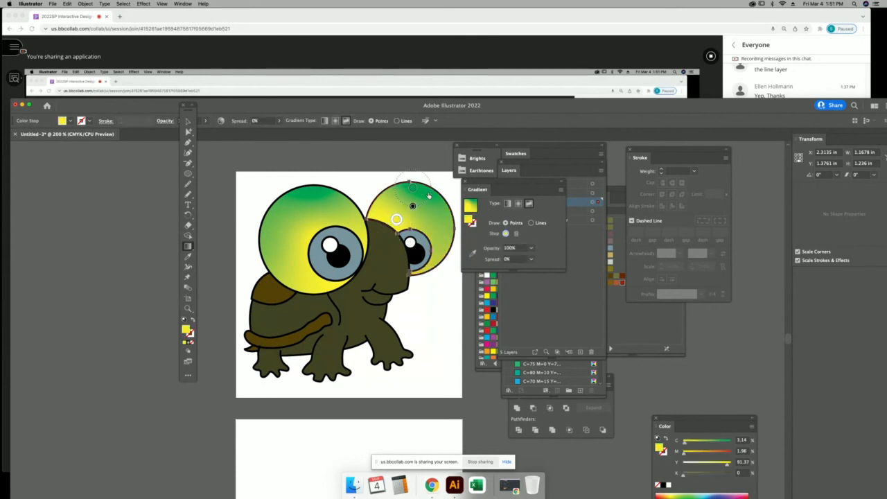
pyautogui.moveTo(413, 187); pyautogui.dragTo(445, 238)
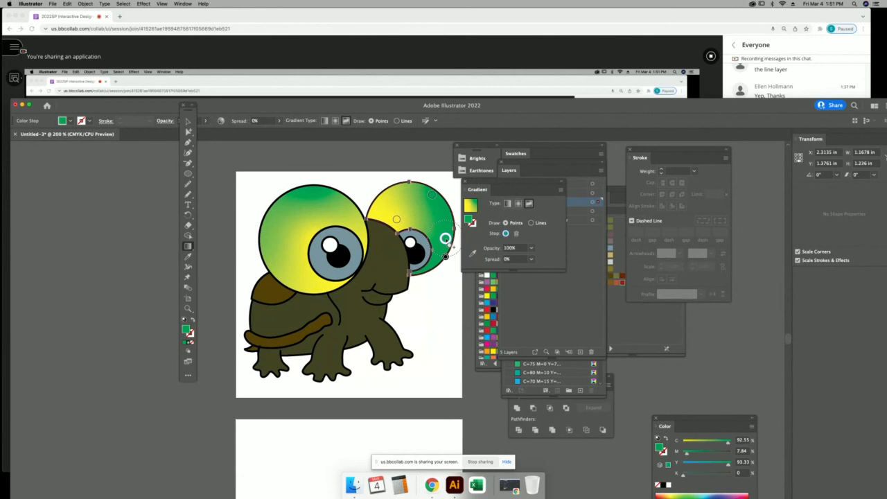
pyautogui.click(486, 294)
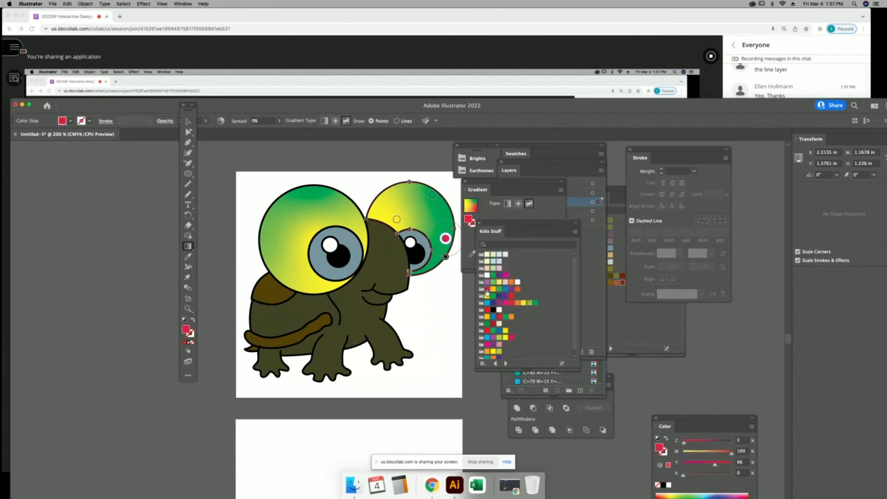
pyautogui.moveTo(446, 239); pyautogui.dragTo(448, 229)
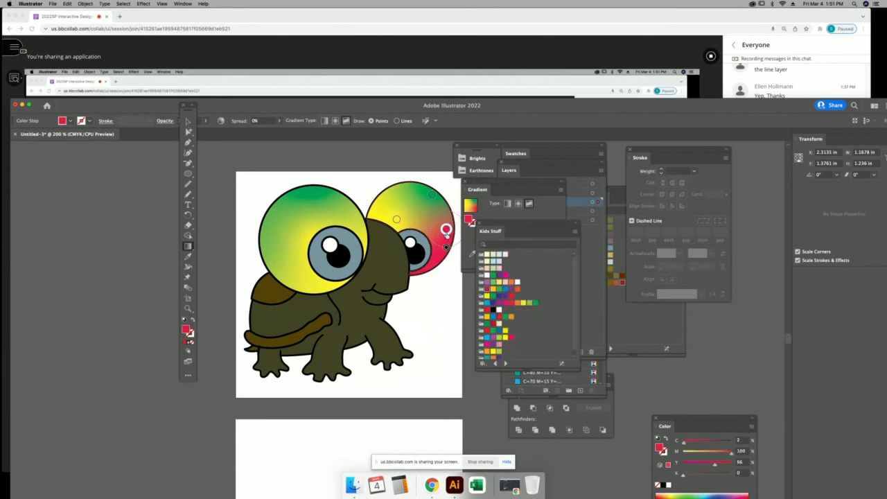
pyautogui.click(188, 121)
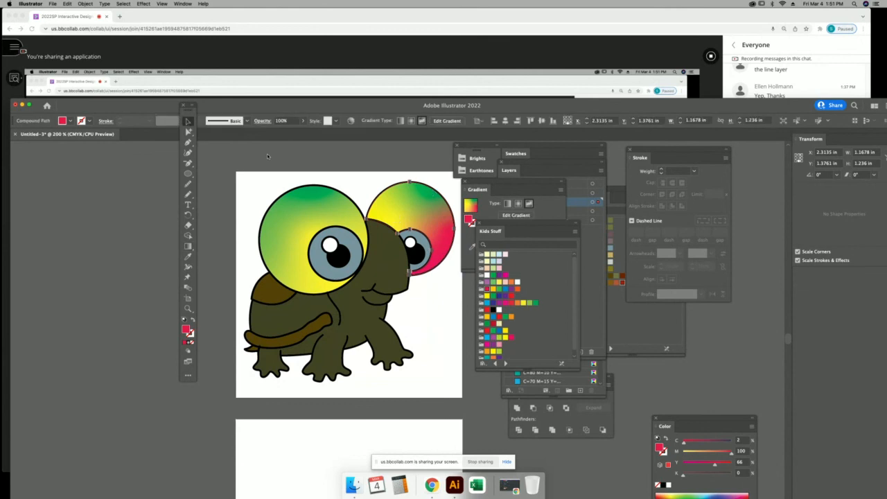
pyautogui.click(436, 251)
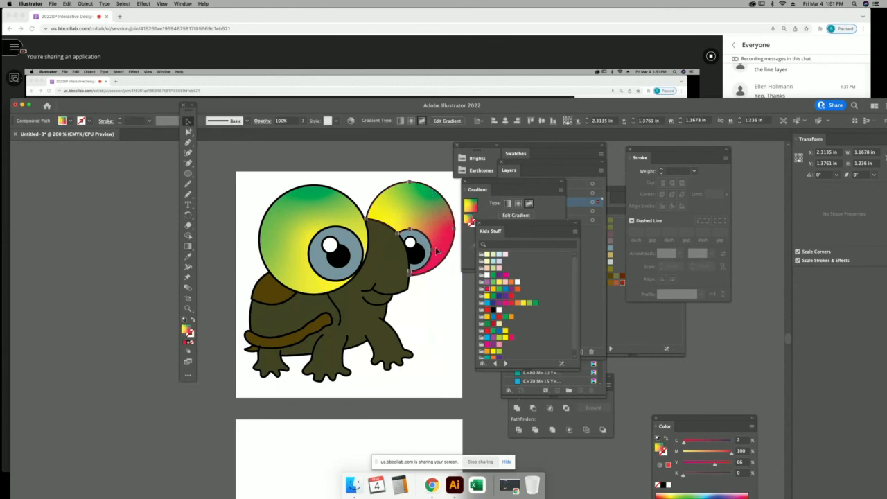
pyautogui.press('super+shift+a')
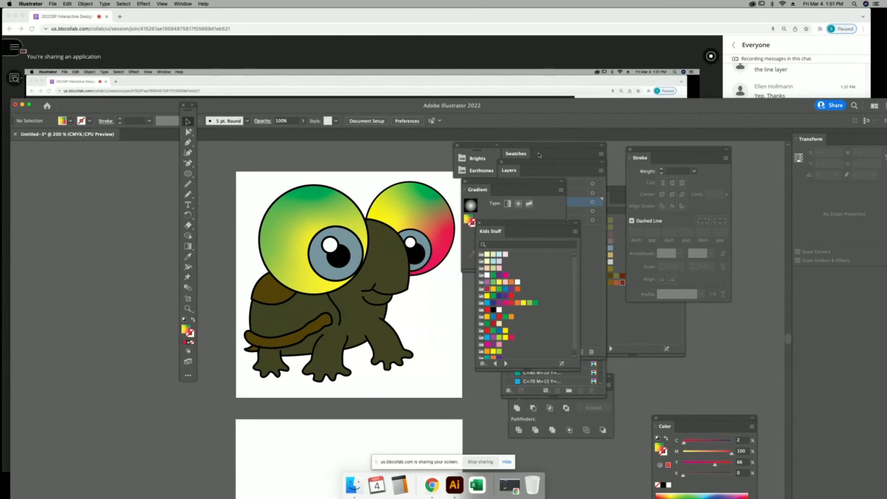
# Bring up the Layers panel from the Window menu.
pyautogui.press('space')
pyautogui.moveTo(418, 220); pyautogui.dragTo(403, 397)
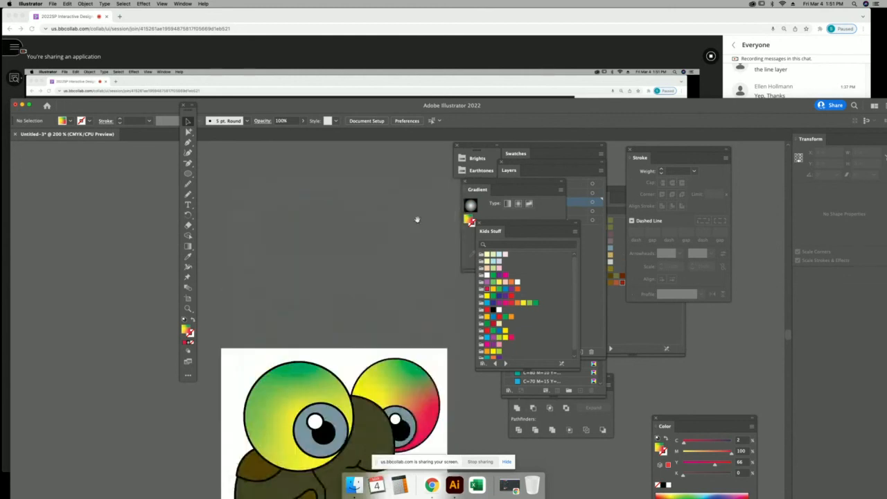
pyautogui.scroll(-6, 417, 220)
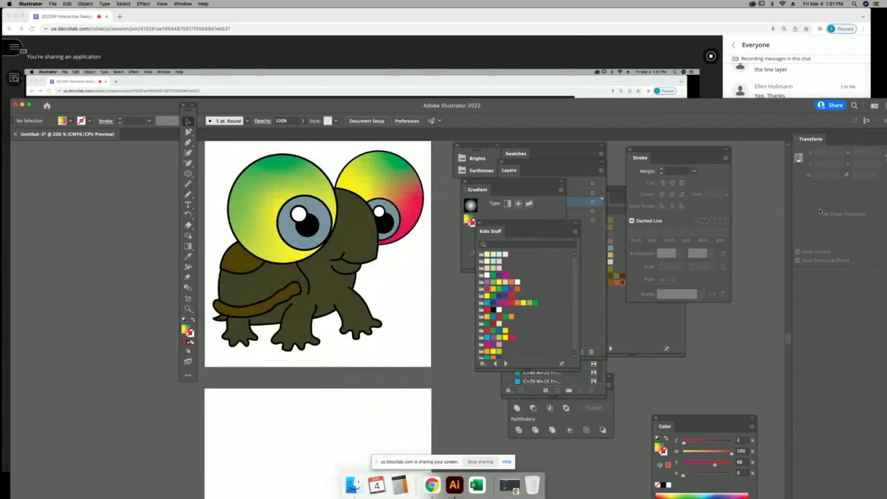
pyautogui.click(622, 312)
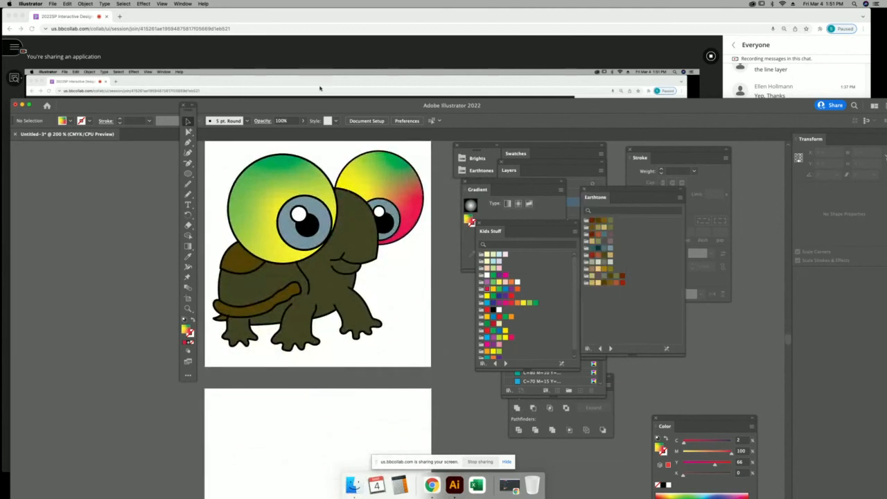
pyautogui.click(183, 4)
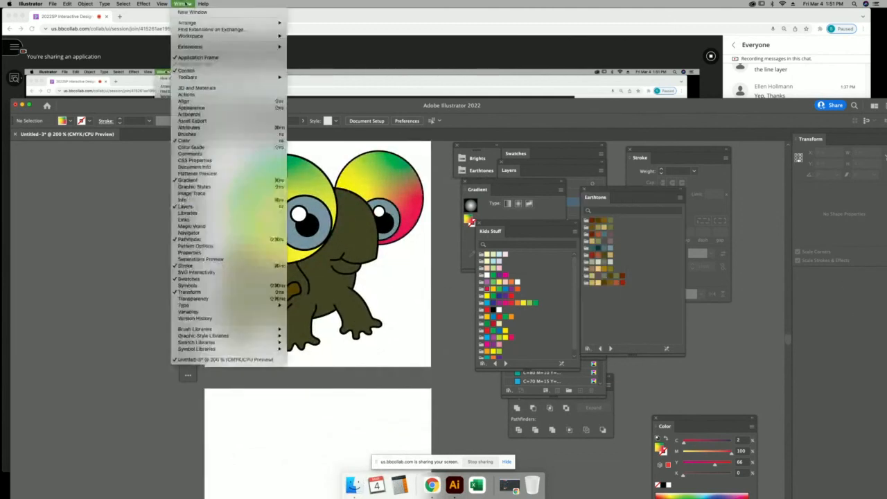
pyautogui.click(187, 206)
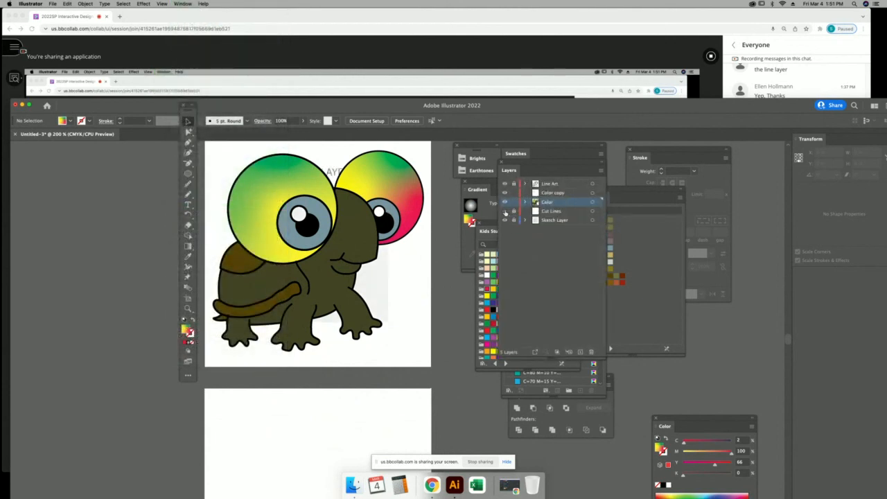
# Hide the Color copy, Color and Cut Lines layers, keep Line Art visible, and close the document.
pyautogui.moveTo(505, 211); pyautogui.dragTo(505, 184)
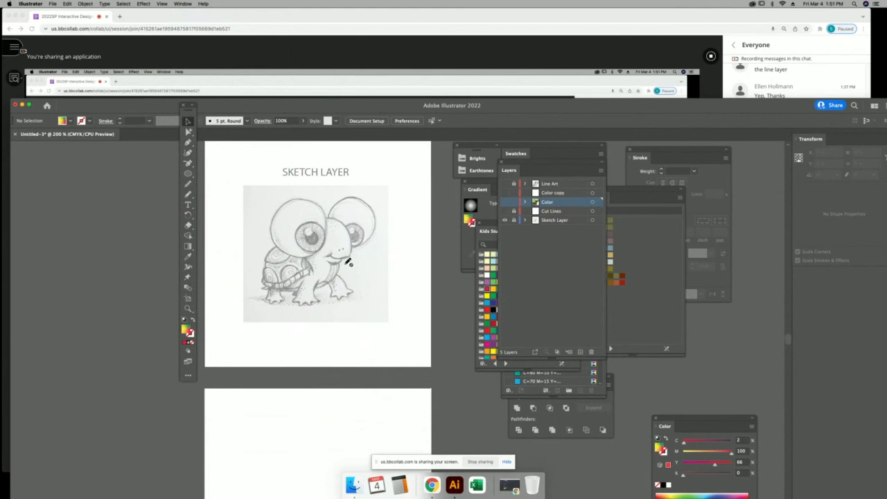
pyautogui.click(561, 185)
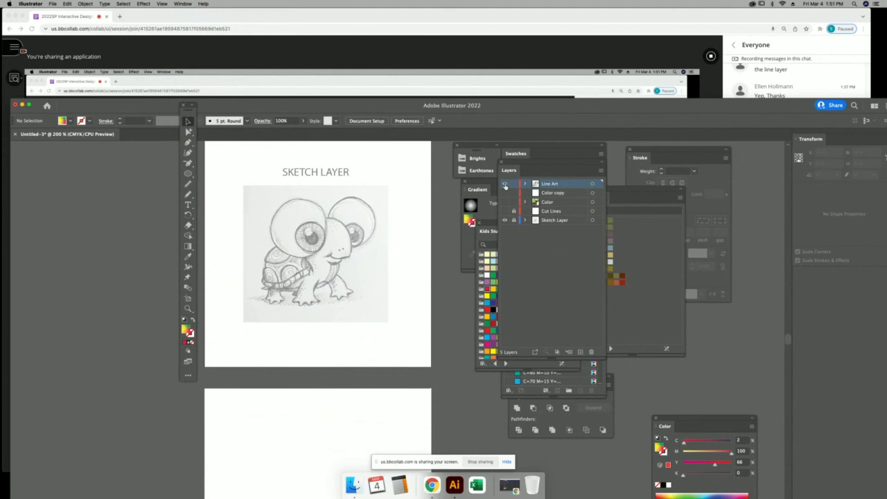
pyautogui.click(505, 184)
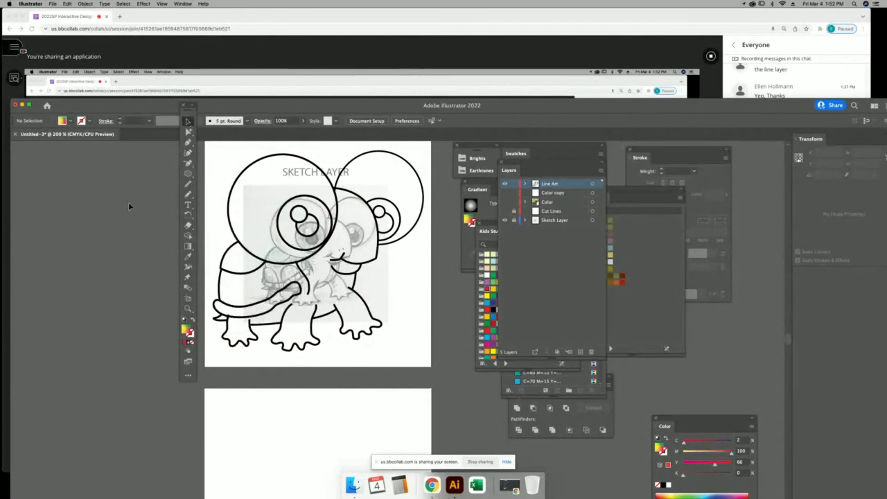
pyautogui.moveTo(312, 255); pyautogui.dragTo(346, 277)
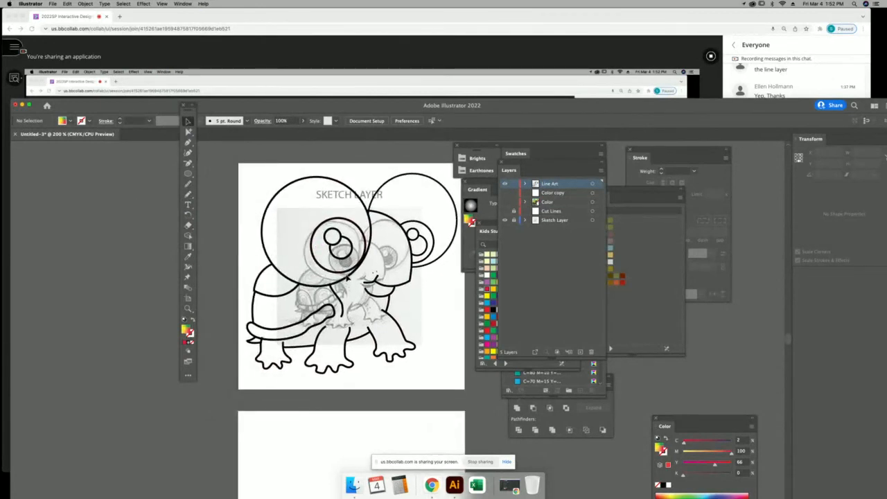
pyautogui.press('super+w')
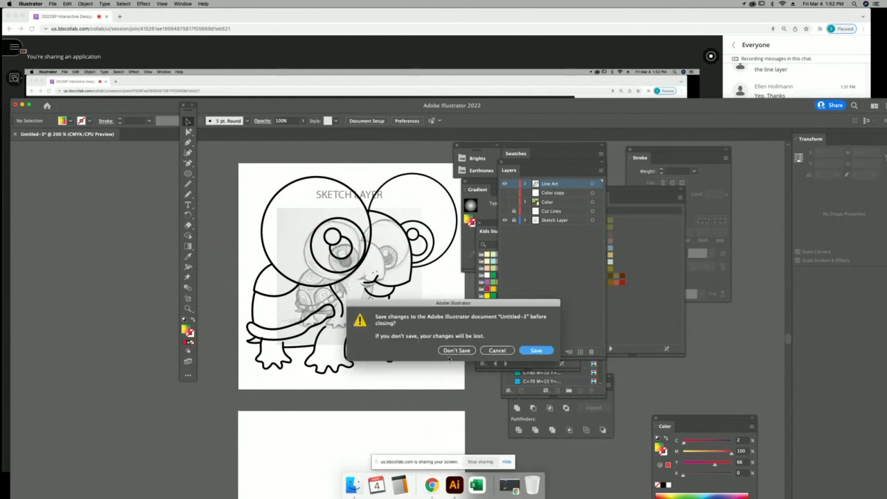
# Discard changes to Untitled-3 and bring the Blackboard Collaborate class window forward.
pyautogui.click(455, 351)
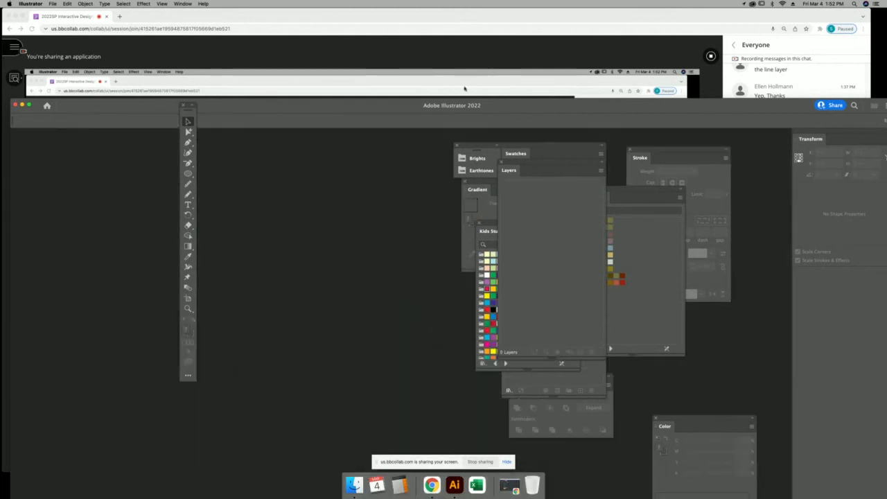
pyautogui.click(638, 14)
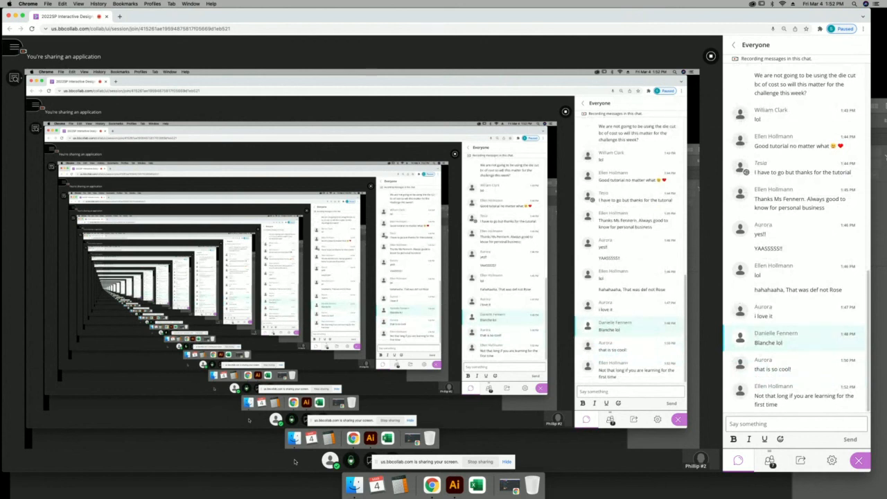
# Hide the screen-sharing bar and open the workshop-talk window from the Dock.
pyautogui.click(506, 461)
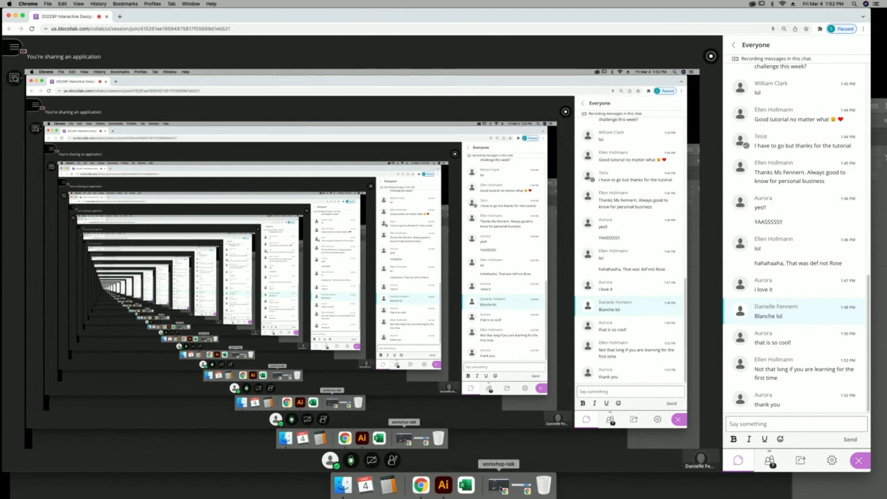
pyautogui.click(499, 485)
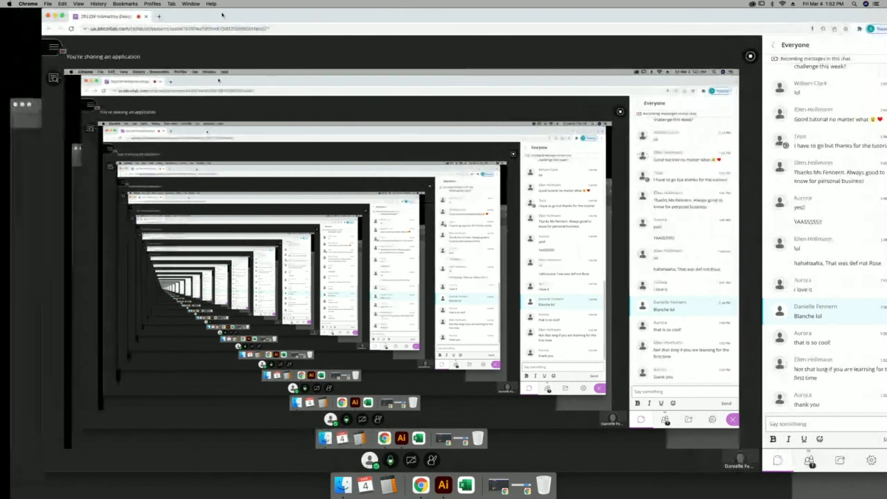